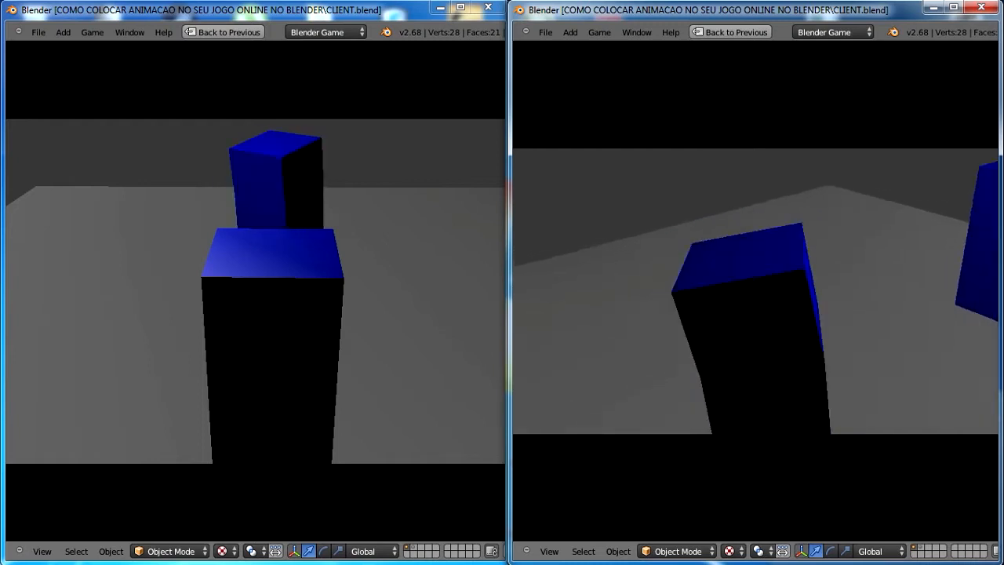
# - Test the running multiplayer game by moving and turning the blue box character in the two client windows
pyautogui.press('Up')
pyautogui.press('Up')
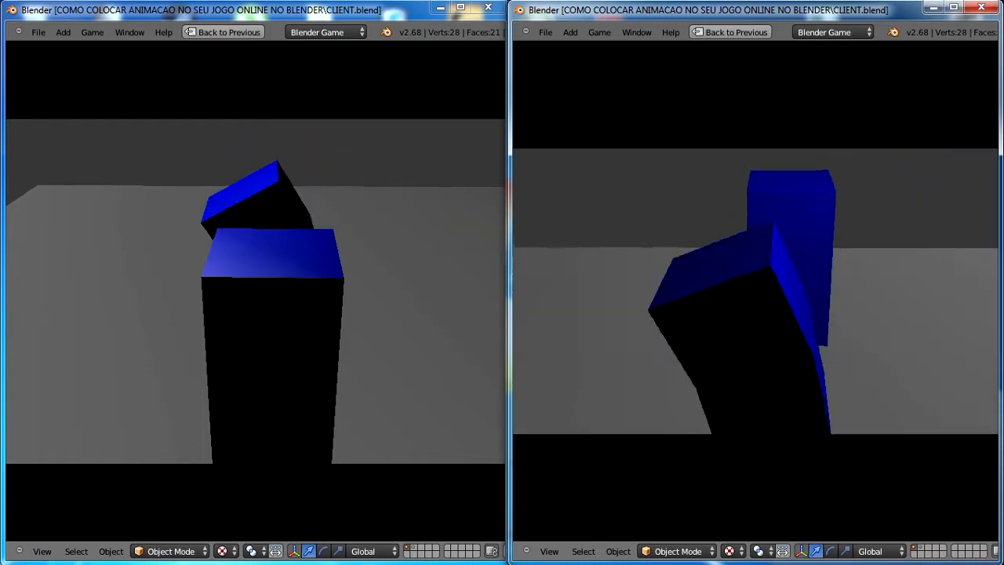
pyautogui.press('Right')
pyautogui.press('Up')
pyautogui.press('Left')
pyautogui.press('Left')
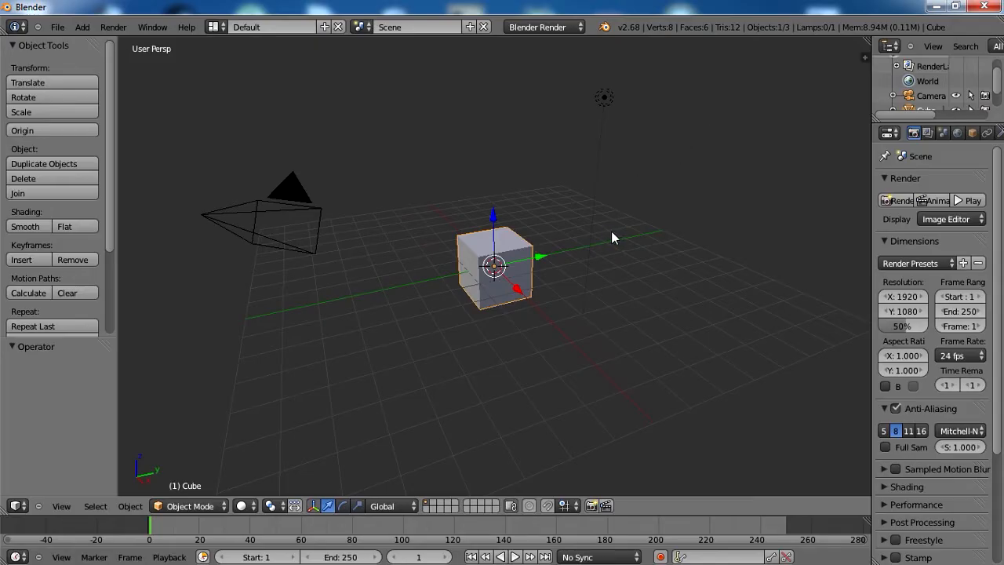
pyautogui.scroll(3, 517, 243)
pyautogui.moveTo(461, 270); pyautogui.dragTo(628, 306, button='middle')
pyautogui.scroll(-4, 628, 306)
pyautogui.scroll(2, 629, 306)
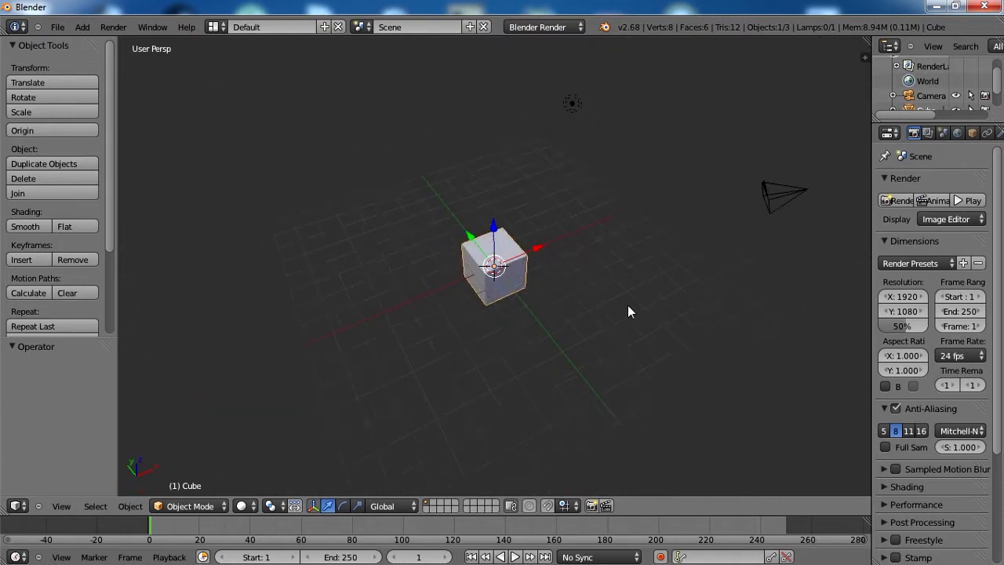
pyautogui.press('KP_1')
pyautogui.press('KP_5')
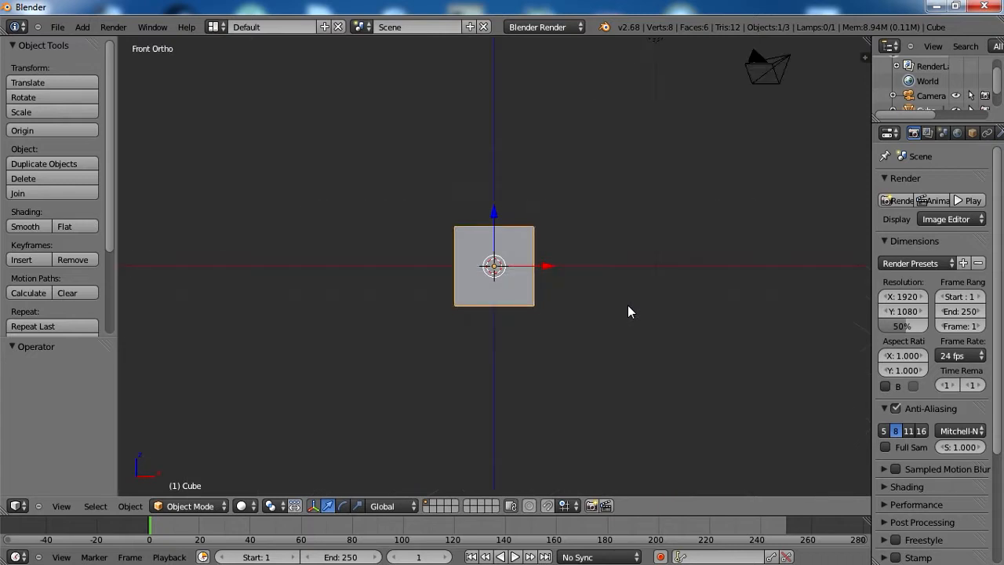
pyautogui.press('KP_7')
pyautogui.scroll(-5, 619, 312)
pyautogui.press('KP_1')
pyautogui.press('KP_3')
pyautogui.scroll(5, 576, 296)
pyautogui.press('KP_1')
pyautogui.scroll(1, 575, 291)
pyautogui.press('KP_3')
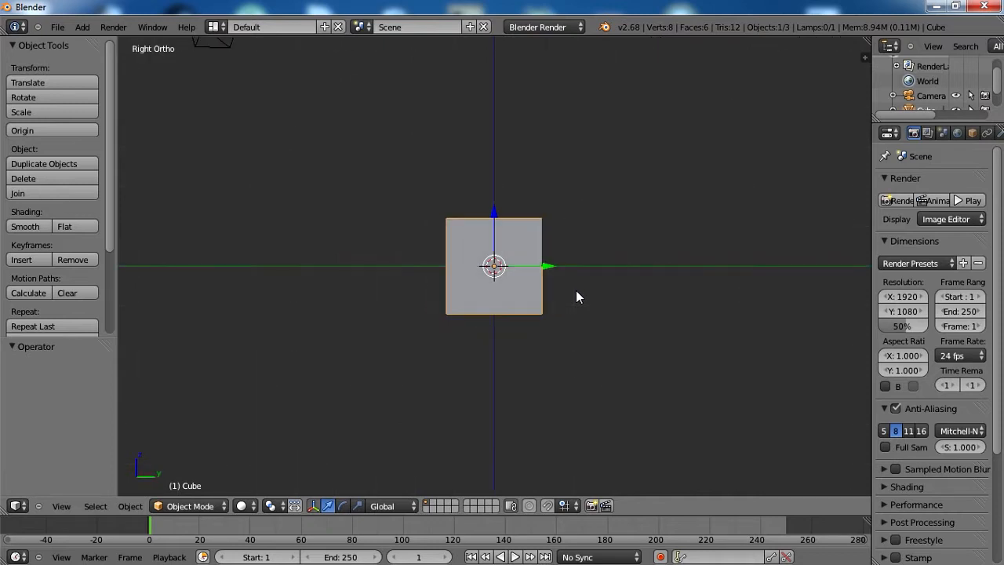
pyautogui.scroll(-3, 575, 291)
pyautogui.press('KP_7')
pyautogui.press('KP_1')
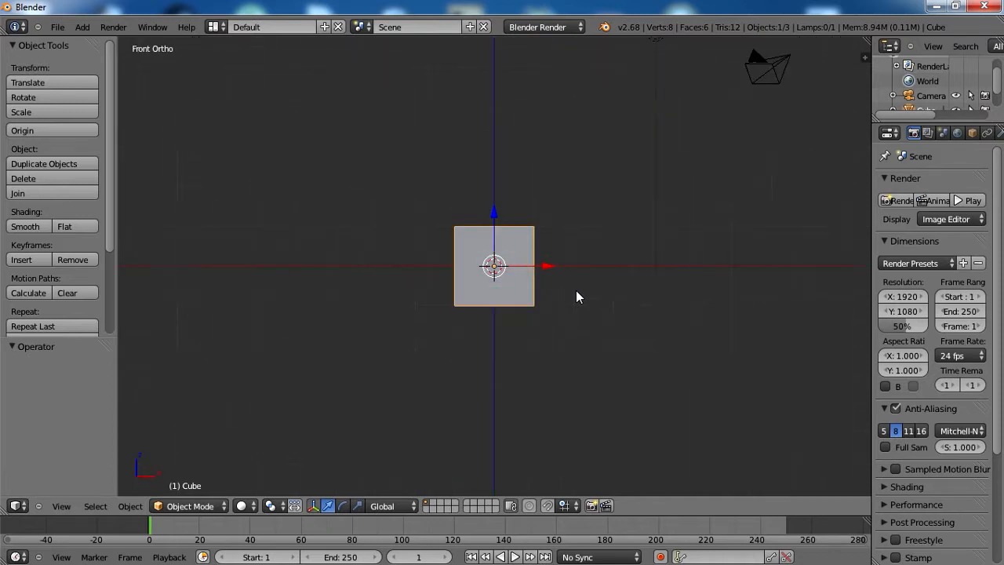
pyautogui.scroll(2, 575, 297)
pyautogui.press('KP_3')
pyautogui.press('KP_7')
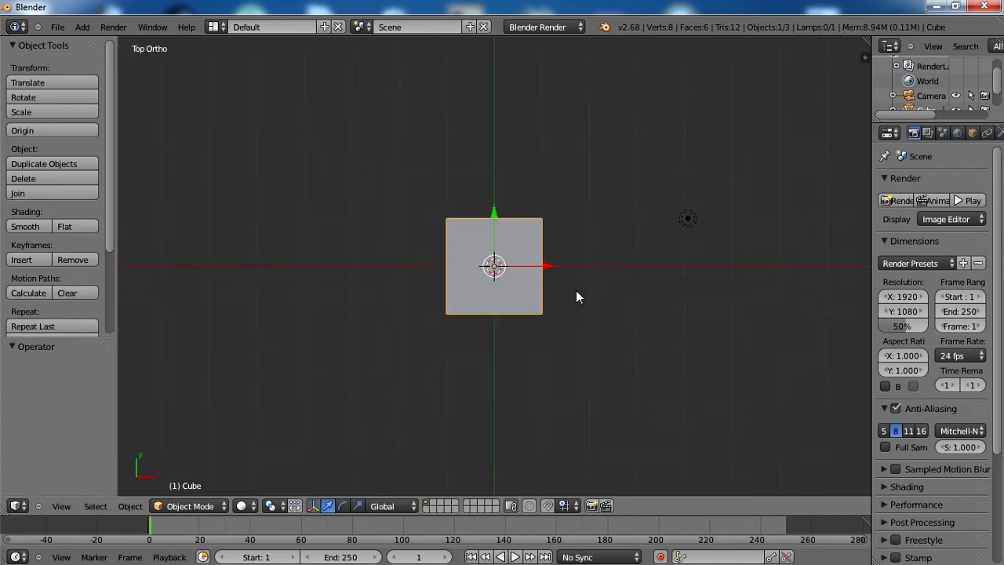
pyautogui.press('KP_2')
pyautogui.press('KP_2')
pyautogui.press('KP_2')
pyautogui.press('KP_6')
pyautogui.press('KP_6')
pyautogui.press('KP_6')
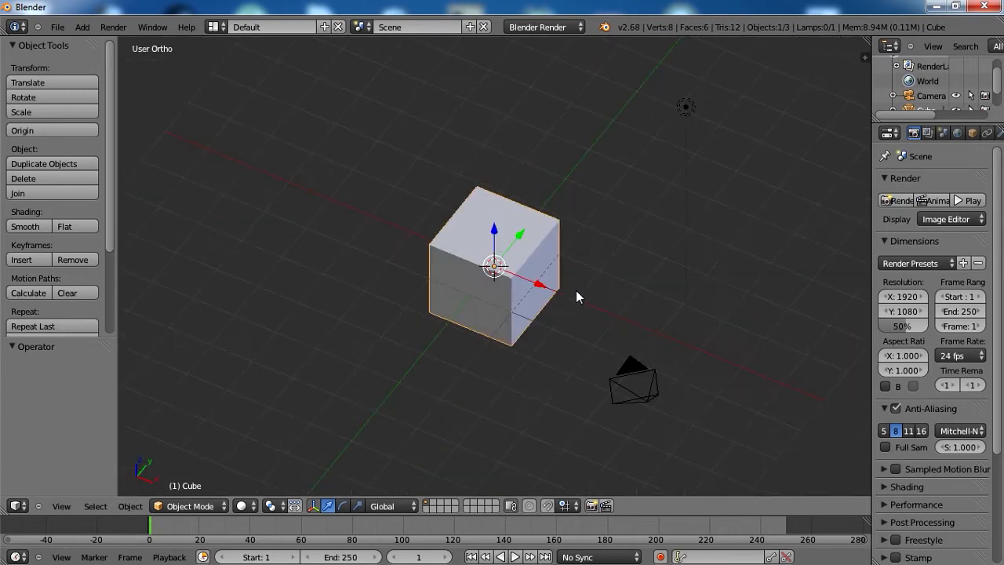
pyautogui.press('KP_1')
pyautogui.press('KP_3')
pyautogui.press('KP_7')
pyautogui.press('KP_1')
pyautogui.press('KP_3')
pyautogui.press('KP_7')
pyautogui.press('KP_1')
pyautogui.press('KP_3')
pyautogui.press('KP_1')
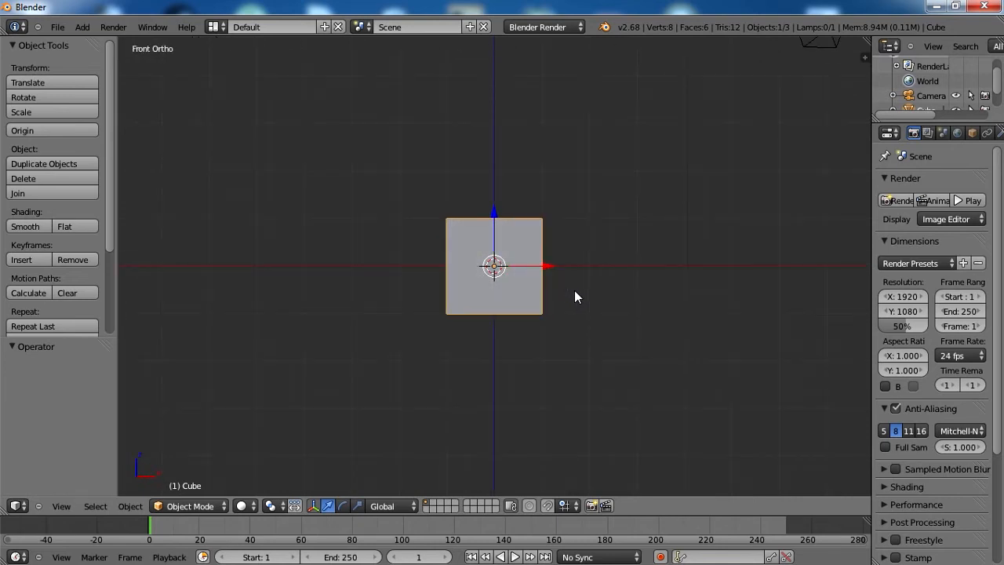
pyautogui.scroll(2, 588, 260)
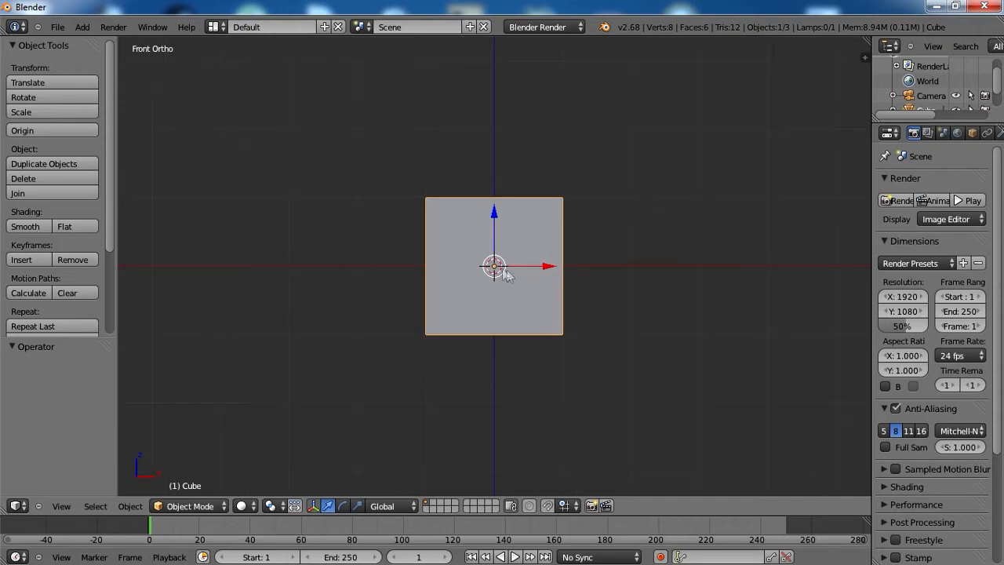
pyautogui.scroll(-5, 507, 232)
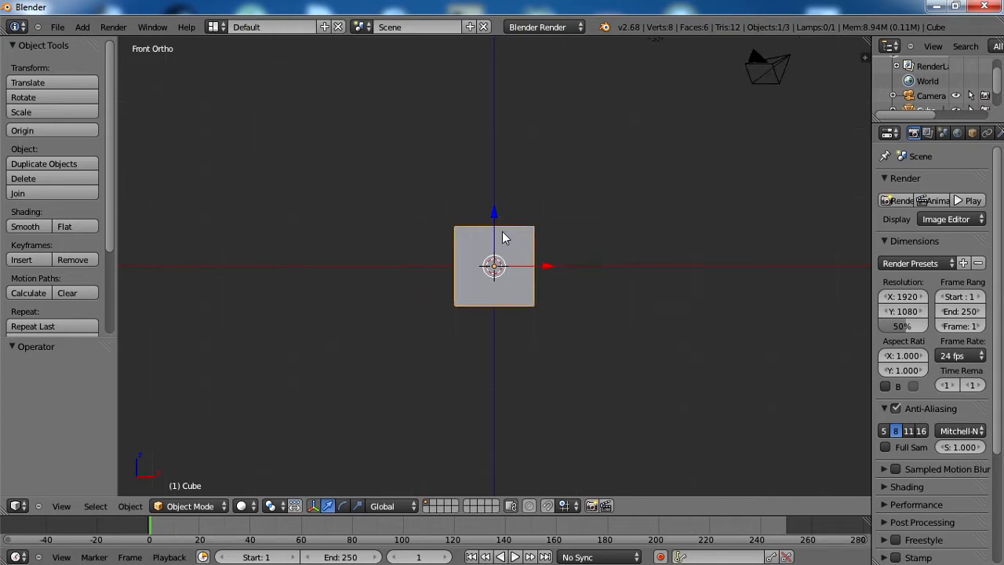
pyautogui.scroll(3, 528, 243)
pyautogui.scroll(-3, 551, 226)
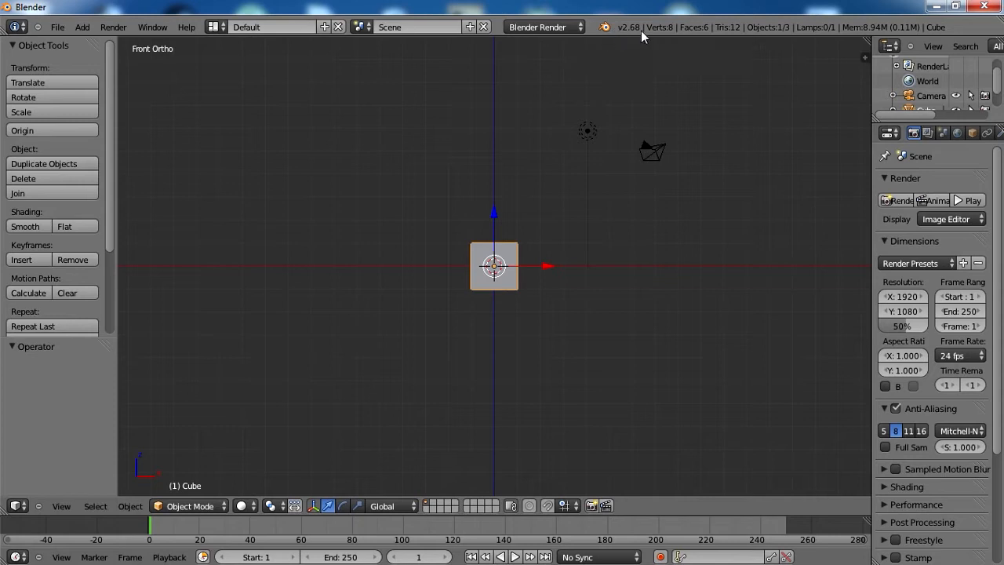
pyautogui.scroll(3, 590, 262)
pyautogui.scroll(-2, 590, 265)
pyautogui.scroll(2, 590, 265)
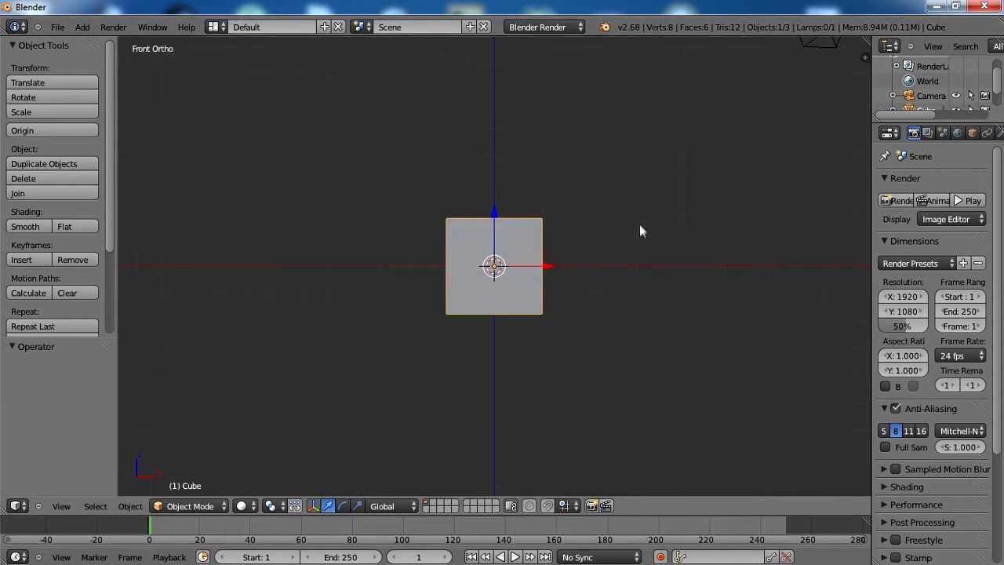
pyautogui.scroll(-3, 664, 151)
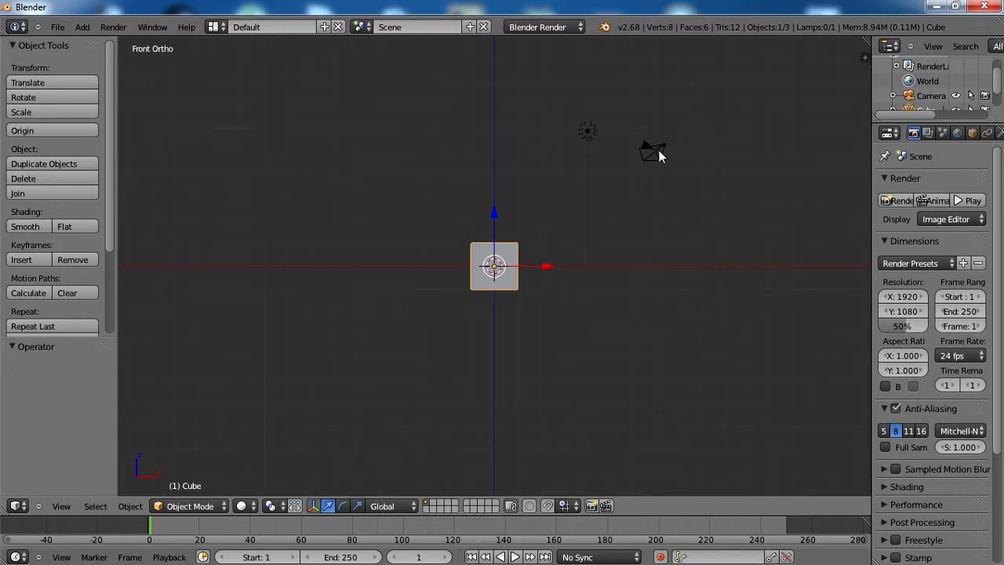
pyautogui.scroll(2, 520, 291)
pyautogui.moveTo(520, 287); pyautogui.dragTo(504, 265, button='middle')
pyautogui.press('KP_1')
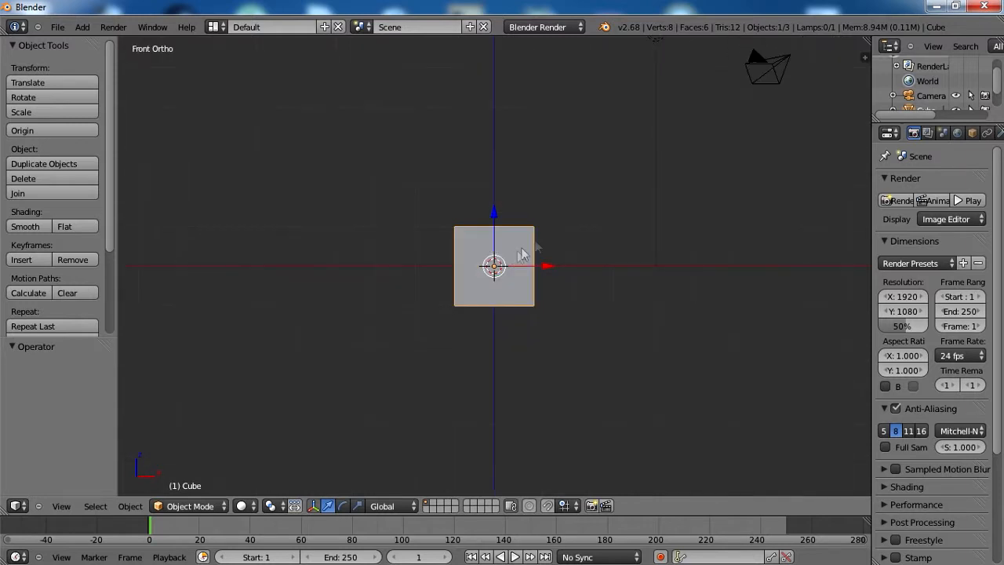
pyautogui.press('KP_7')
pyautogui.scroll(-2, 567, 224)
pyautogui.moveTo(549, 267); pyautogui.dragTo(569, 193, button='middle')
pyautogui.press('KP_1')
pyautogui.press('KP_7')
pyautogui.press('KP_1')
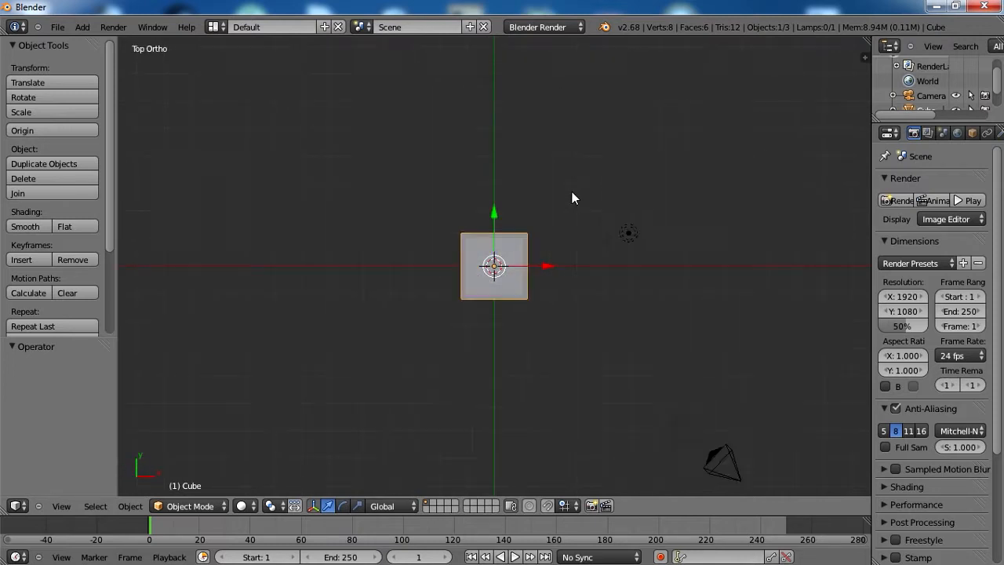
pyautogui.press('KP_3')
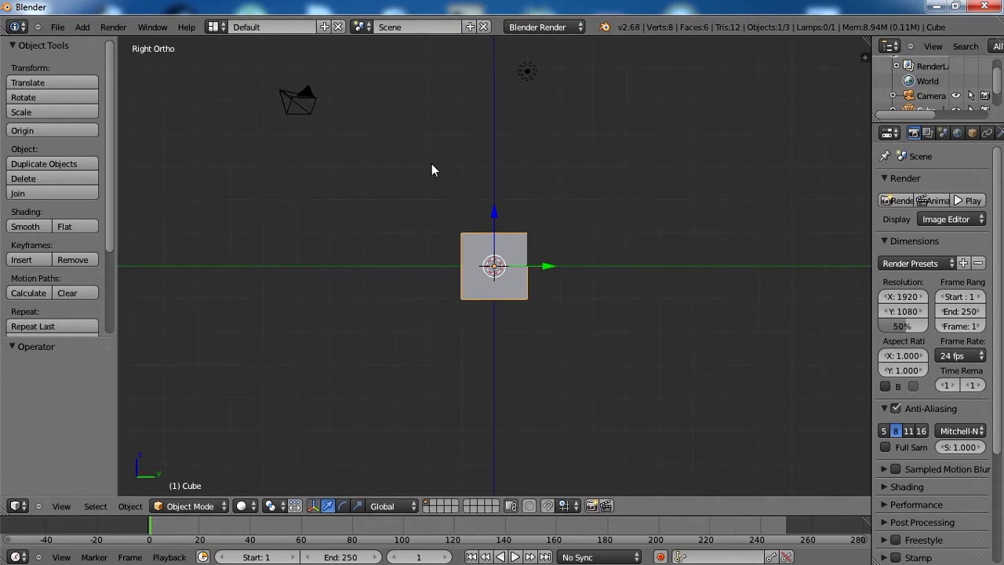
pyautogui.scroll(4, 436, 196)
pyautogui.scroll(-4, 426, 202)
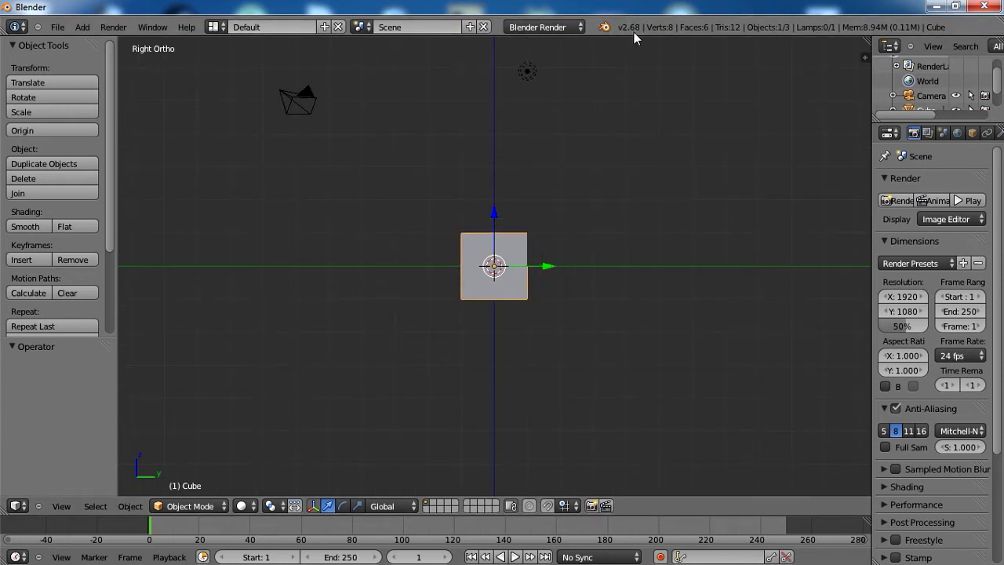
pyautogui.scroll(-2, 485, 225)
pyautogui.scroll(5, 486, 225)
pyautogui.moveTo(418, 225); pyautogui.dragTo(439, 291, button='middle')
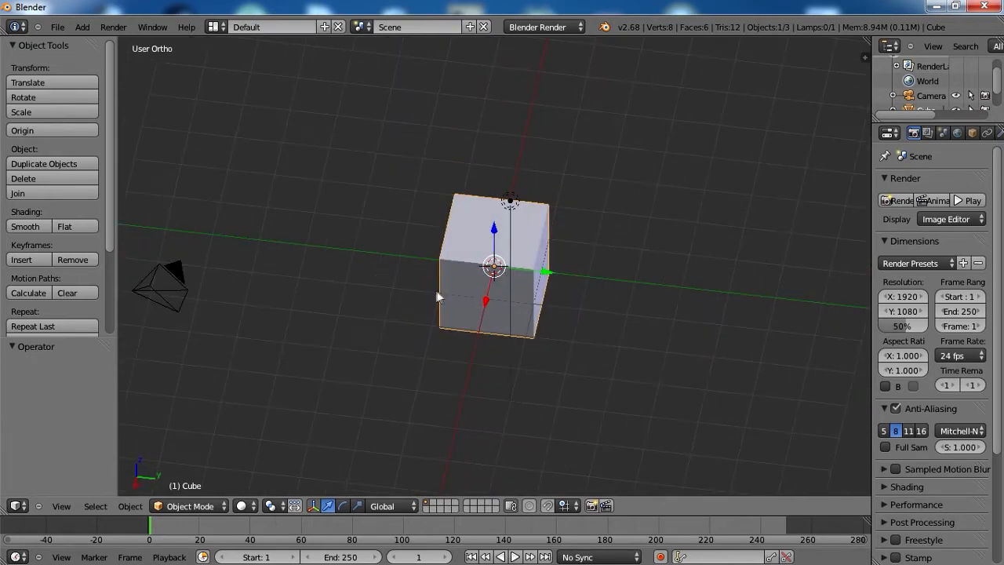
pyautogui.moveTo(538, 271); pyautogui.dragTo(674, 269)
pyautogui.rightClick(674, 269)
pyautogui.moveTo(541, 272); pyautogui.dragTo(276, 271)
pyautogui.rightClick(275, 271)
pyautogui.scroll(-1, 432, 175)
pyautogui.scroll(3, 372, 175)
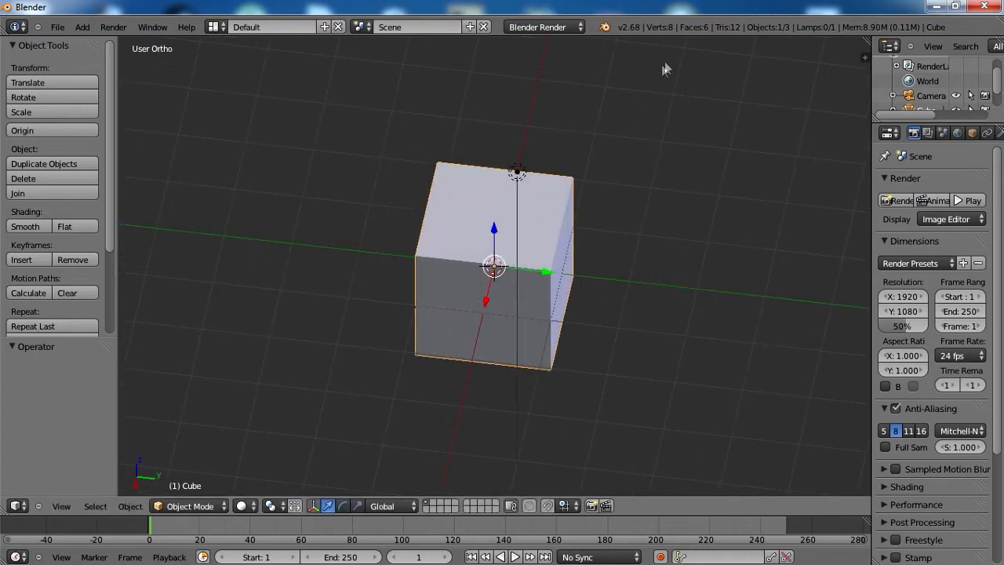
pyautogui.scroll(-3, 590, 106)
pyautogui.scroll(2, 476, 242)
pyautogui.moveTo(476, 242); pyautogui.dragTo(596, 94, button='middle')
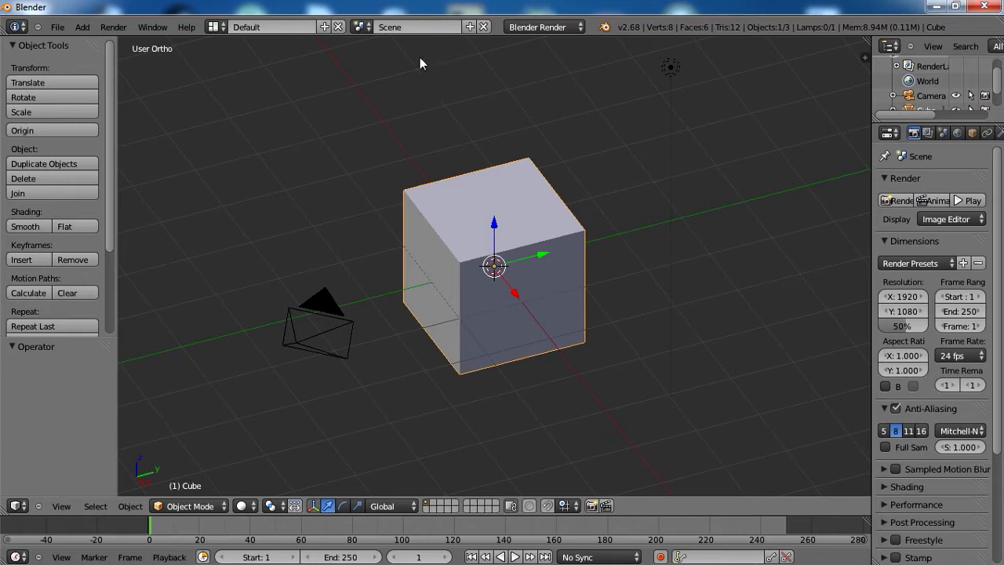
pyautogui.scroll(-3, 465, 178)
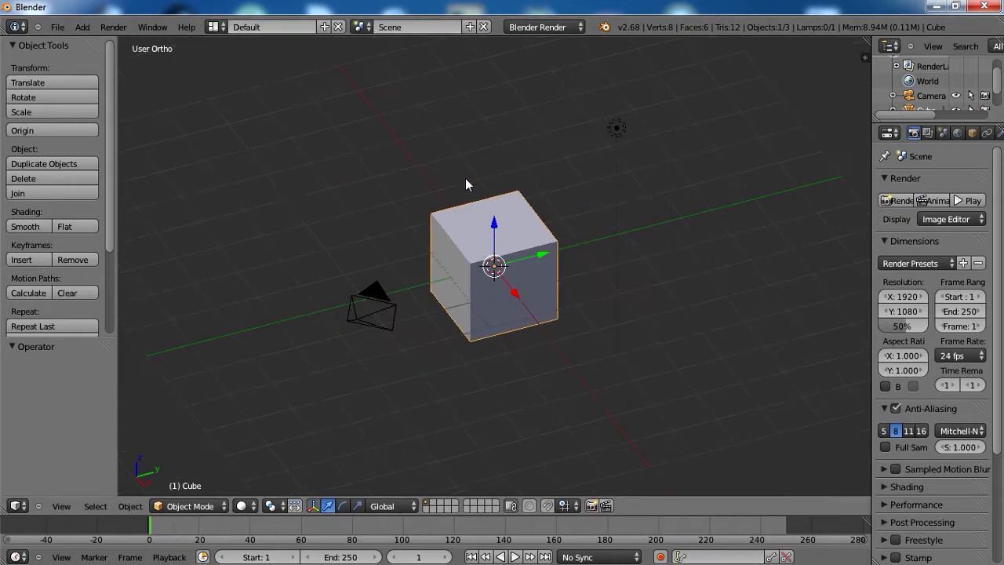
pyautogui.scroll(5, 388, 220)
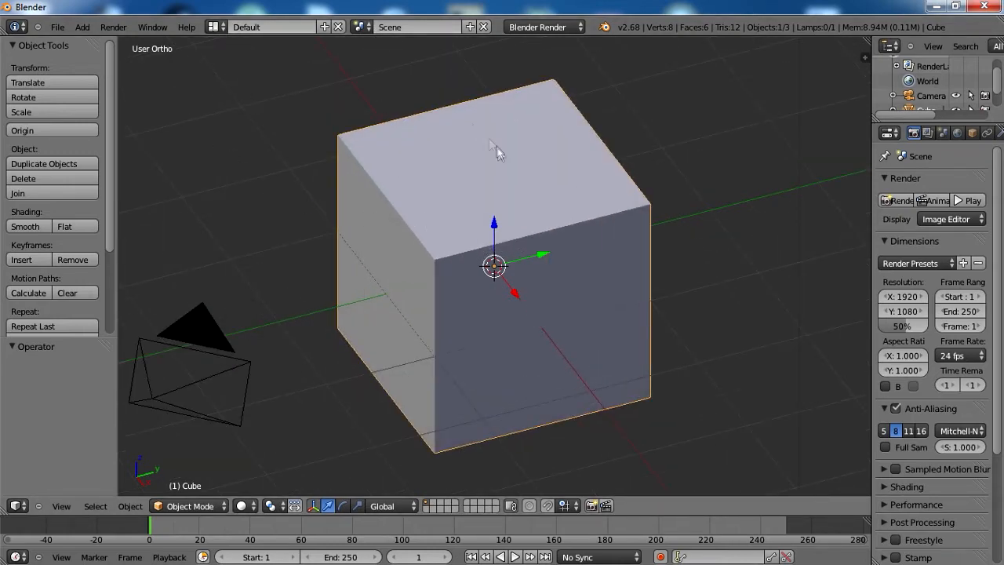
pyautogui.scroll(-6, 494, 157)
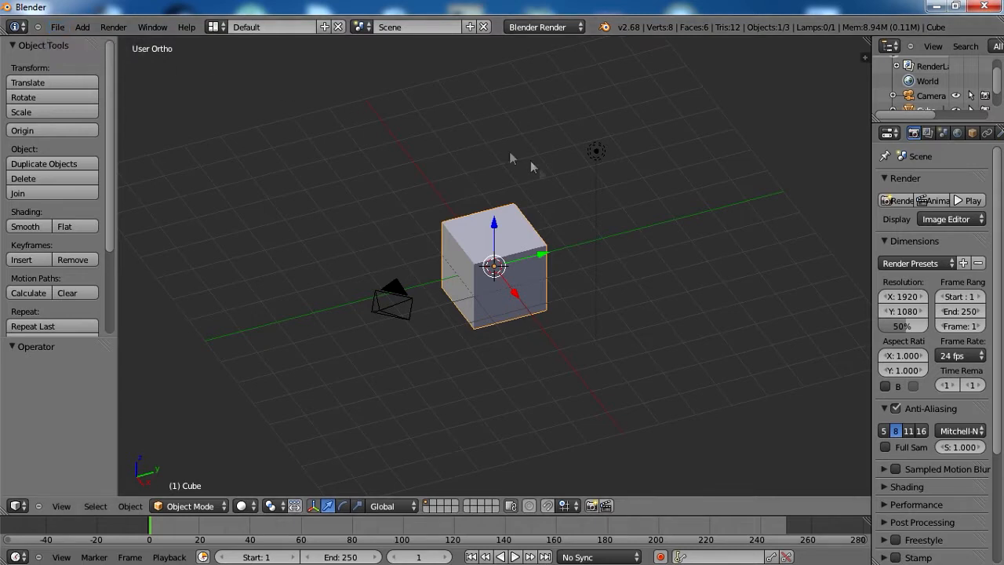
pyautogui.scroll(-1, 547, 251)
pyautogui.scroll(4, 453, 232)
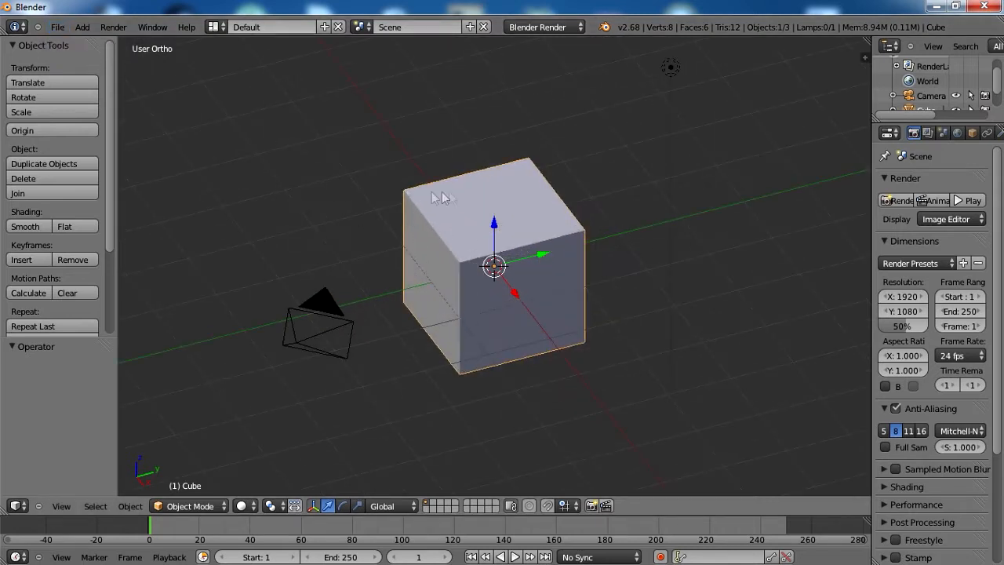
# - Switch the render engine to Blender Game and the screen layout to Game Logic
pyautogui.click(60, 29)
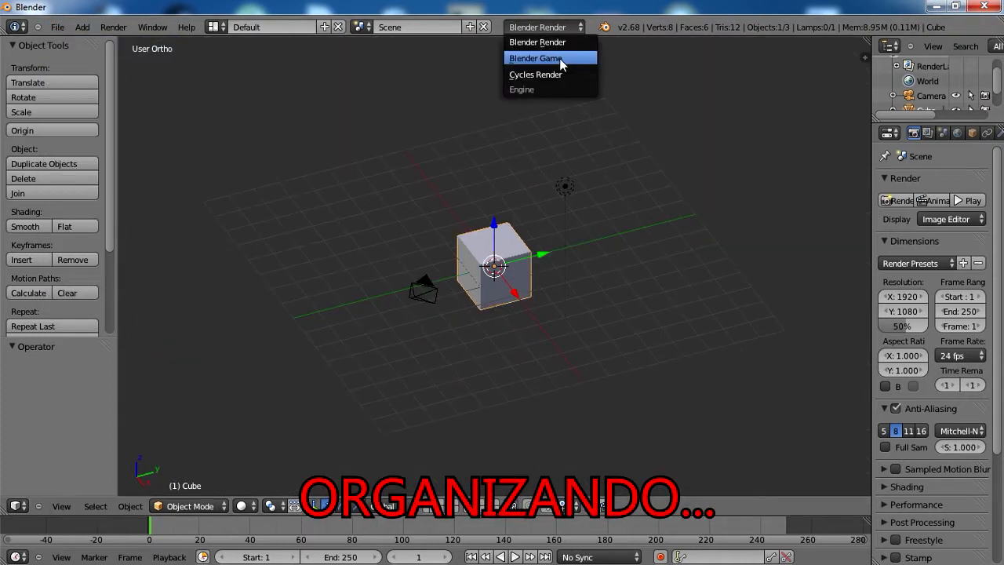
pyautogui.click(560, 61)
pyautogui.click(214, 27)
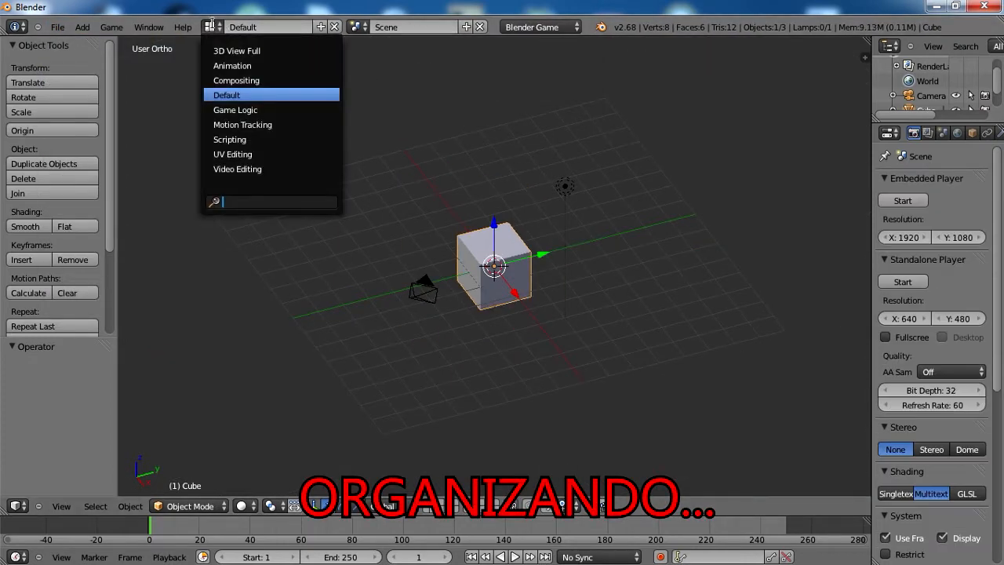
pyautogui.click(255, 109)
# - Review the Game Engine category of add-ons in the user preferences and close the preferences window
pyautogui.click(57, 27)
pyautogui.click(99, 166)
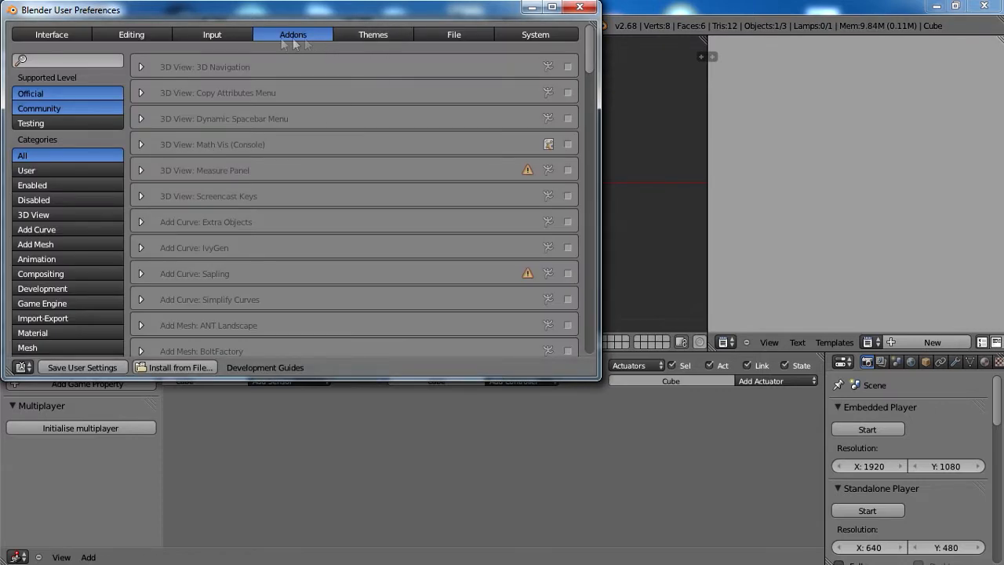
pyautogui.click(61, 305)
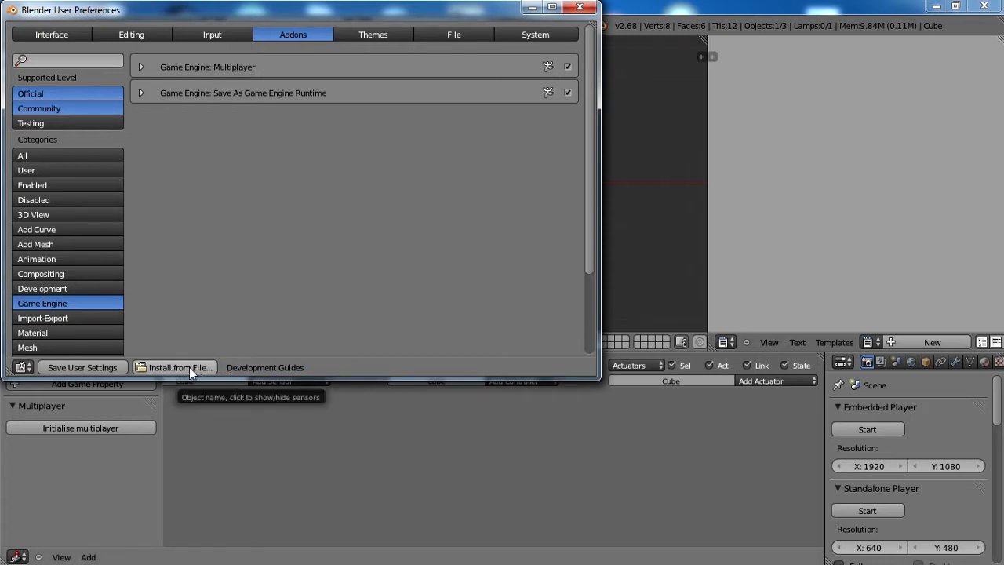
pyautogui.click(578, 7)
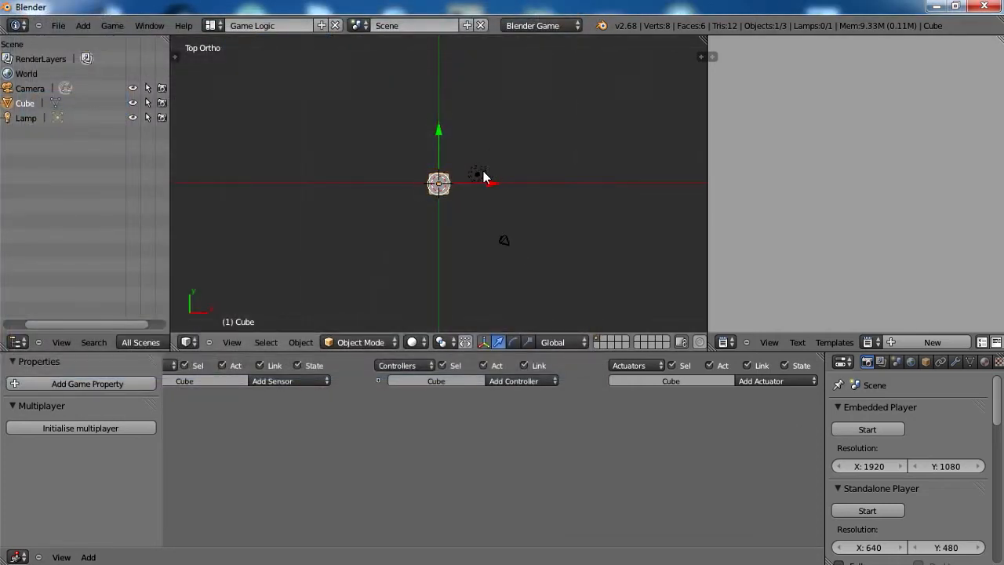
# - Initialise multiplayer on the cube as Host Game and widen the logic properties area showing its settings
pyautogui.scroll(3, 518, 253)
pyautogui.moveTo(494, 220); pyautogui.dragTo(471, 263, button='middle')
pyautogui.click(90, 428)
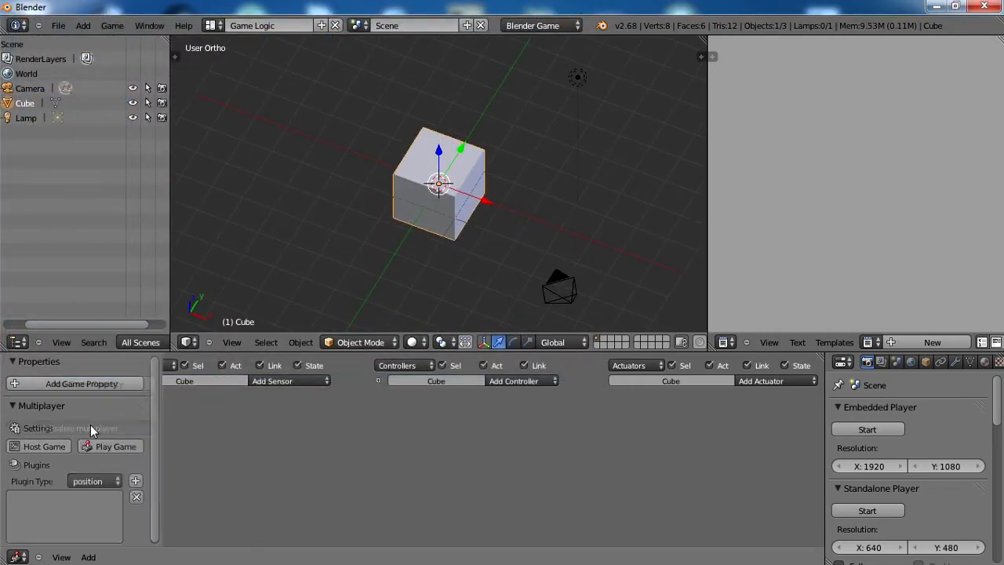
pyautogui.click(44, 446)
pyautogui.scroll(-4, 90, 415)
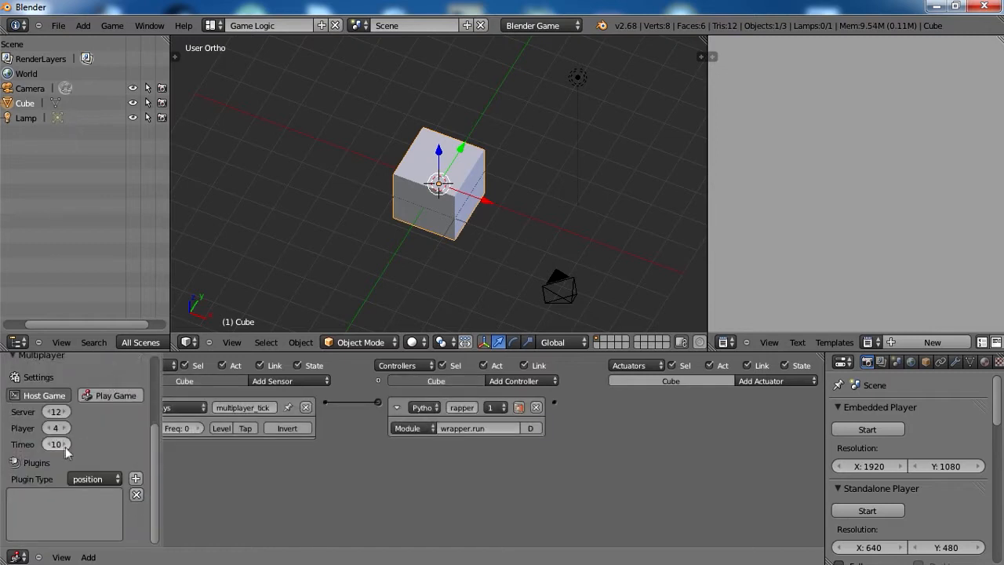
pyautogui.moveTo(162, 410); pyautogui.dragTo(502, 410)
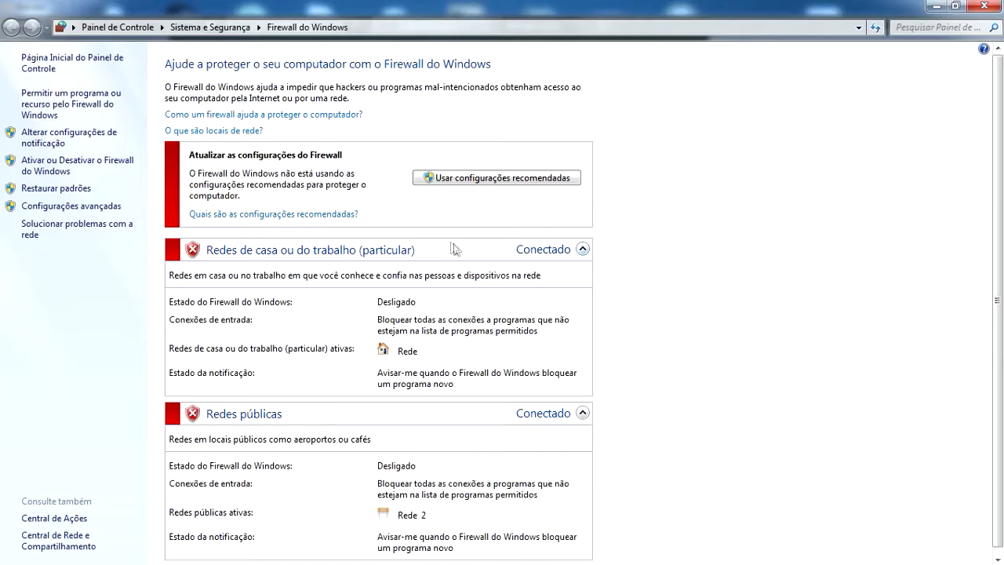
# - In the Windows Firewall page, collapse the home/work and public network sections, and show the hidden system tray icons
pyautogui.click(582, 249)
pyautogui.click(582, 278)
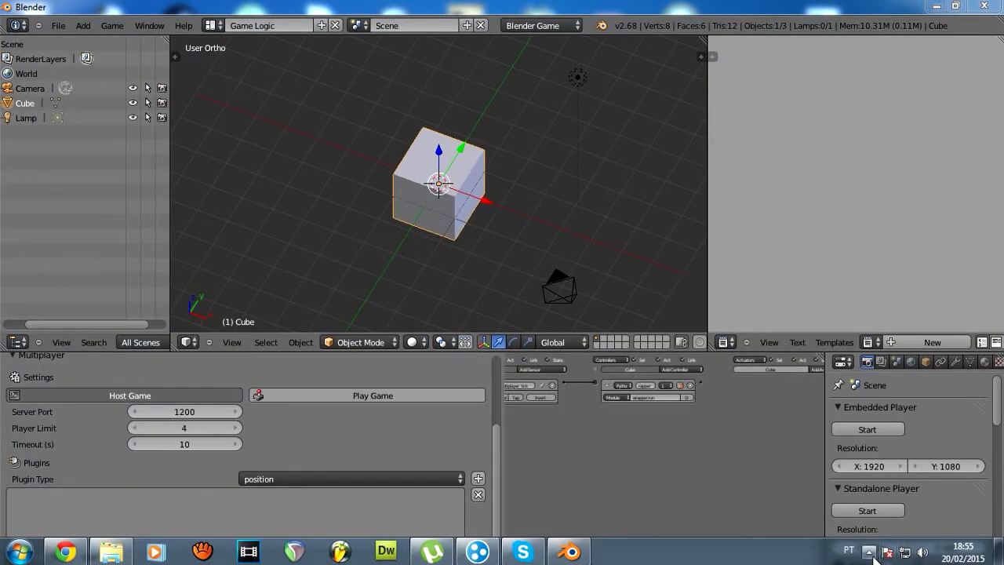
pyautogui.click(869, 552)
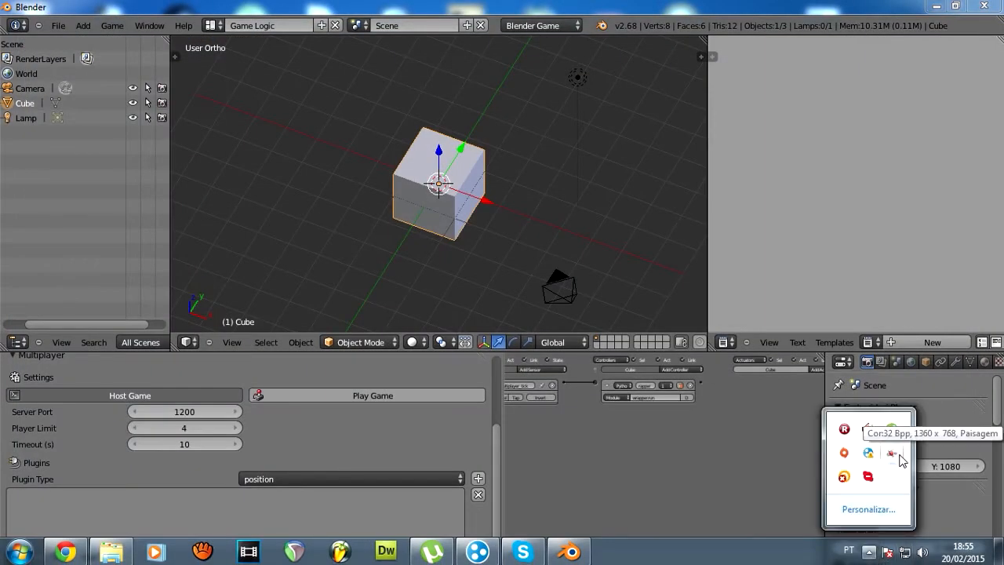
pyautogui.click(717, 489)
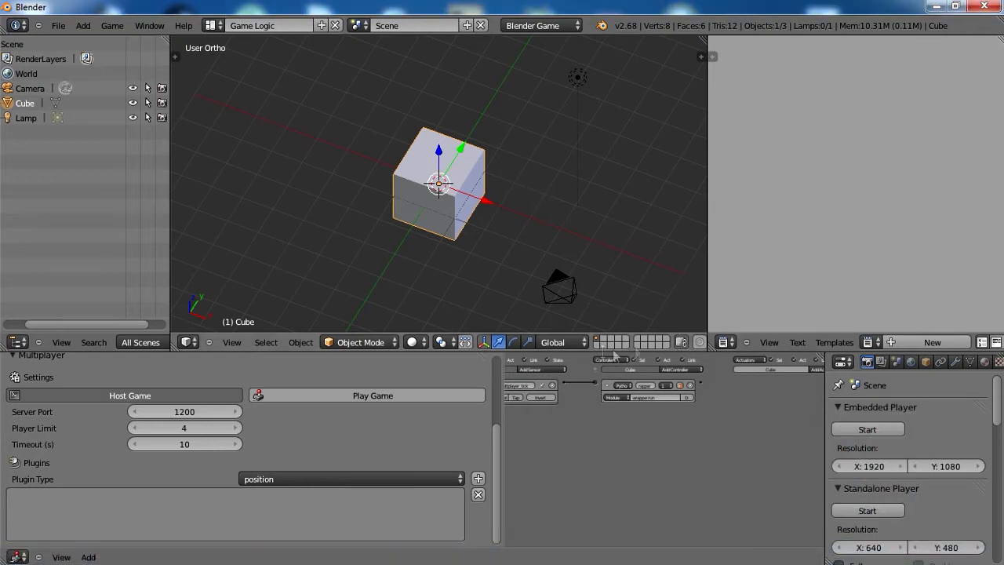
pyautogui.scroll(-4, 598, 185)
pyautogui.scroll(5, 598, 185)
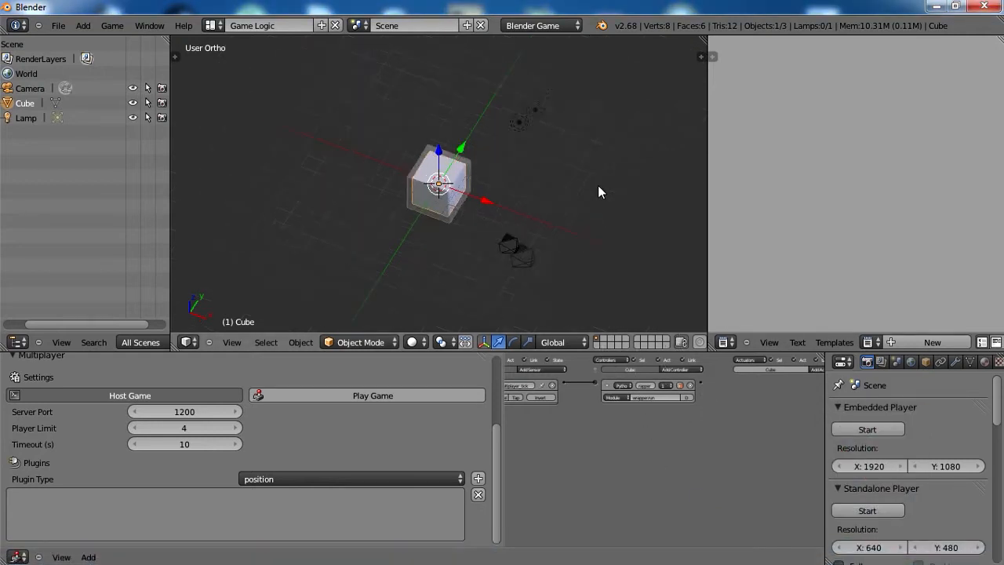
pyautogui.scroll(-2, 569, 236)
pyautogui.scroll(-1, 555, 236)
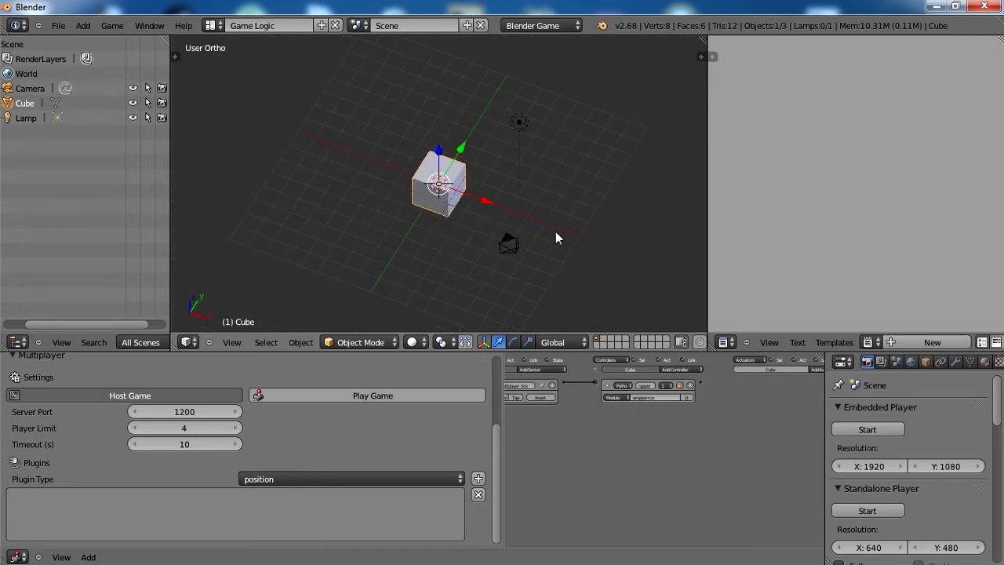
pyautogui.click(457, 395)
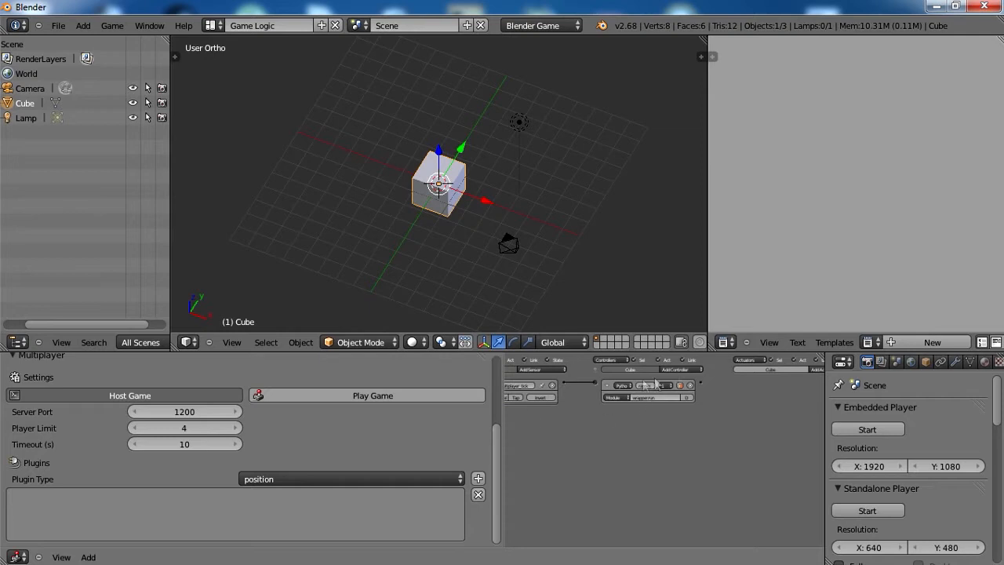
pyautogui.scroll(1, 653, 408)
pyautogui.scroll(1, 614, 413)
pyautogui.scroll(-2, 572, 423)
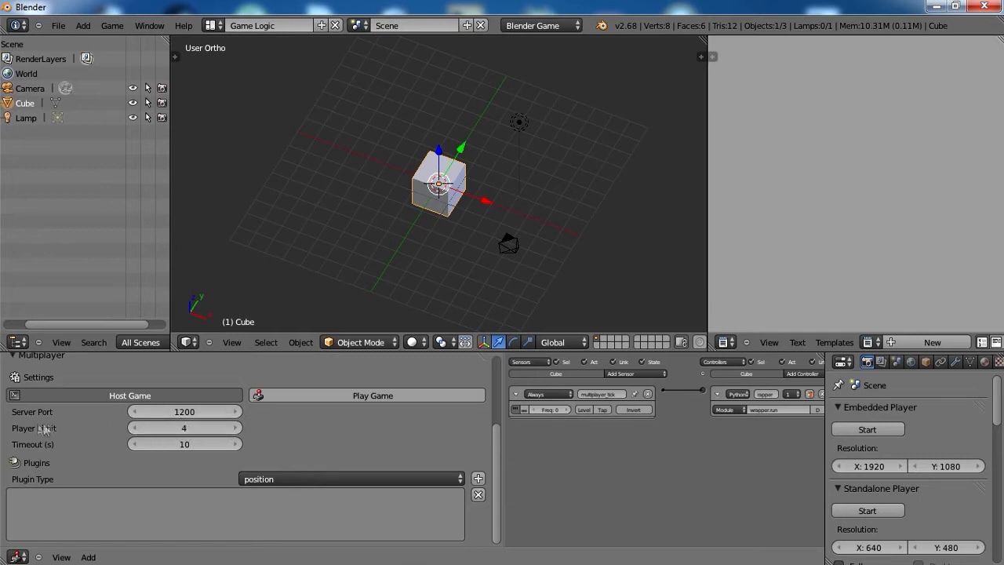
# - Set the host game's timeout to 30 seconds and the player limit to 4
pyautogui.click(179, 444)
pyautogui.press('Return')
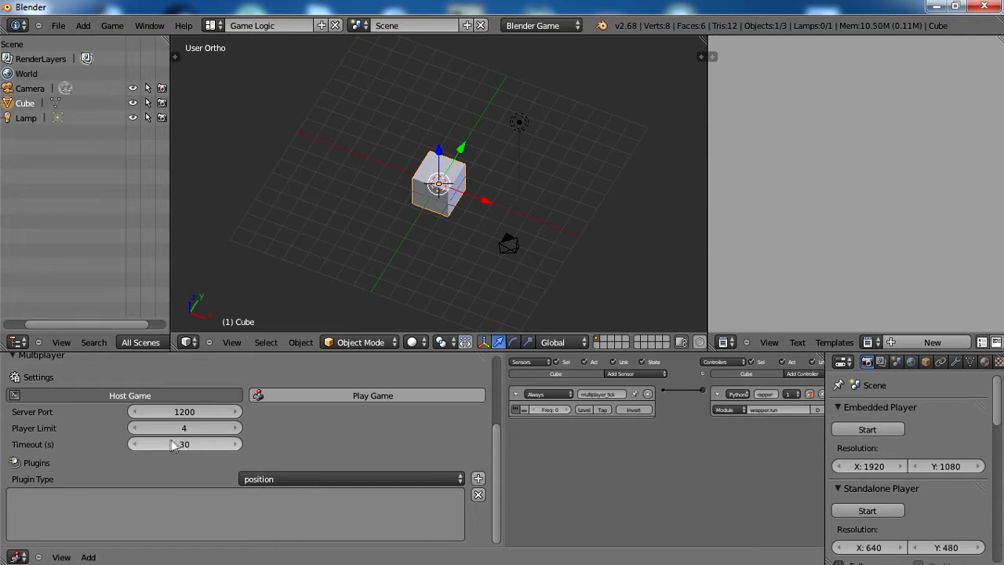
pyautogui.click(183, 427)
pyautogui.press('Return')
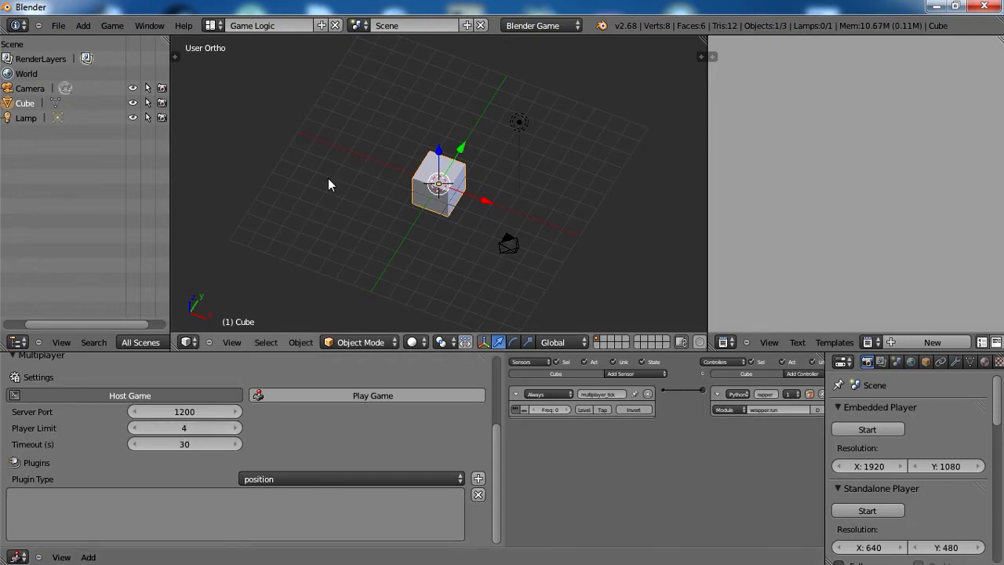
# - Save the file as SERVER.blend in the folder COMO COLOCAR ANIMACAO NO SEU JOGO ONLINE NO BLENDER
pyautogui.click(58, 25)
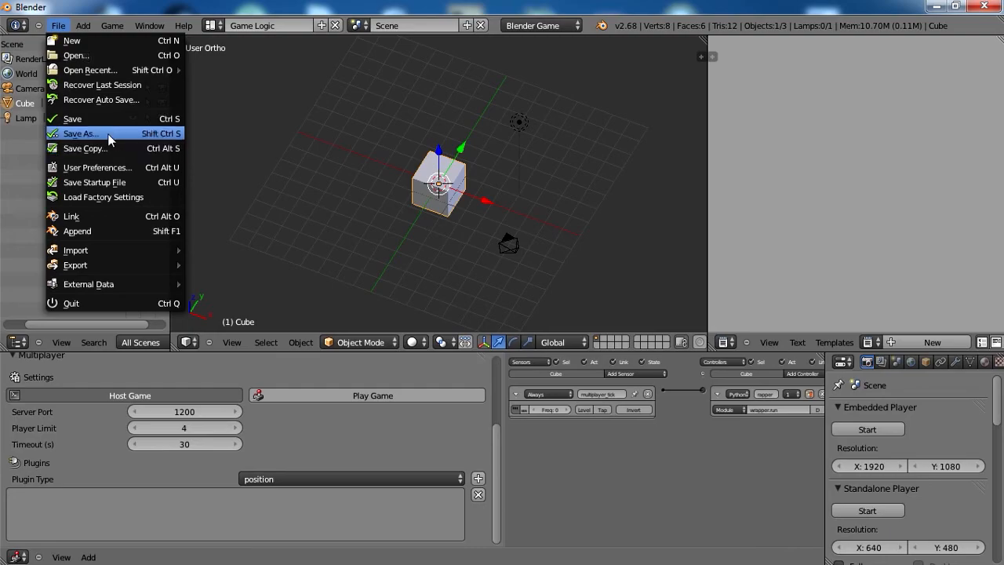
pyautogui.click(82, 134)
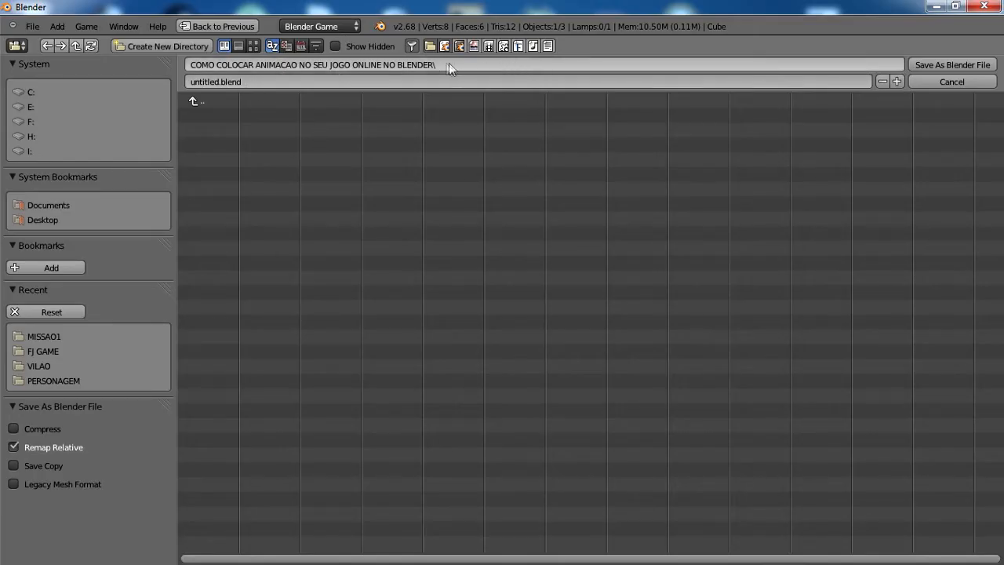
pyautogui.click(290, 80)
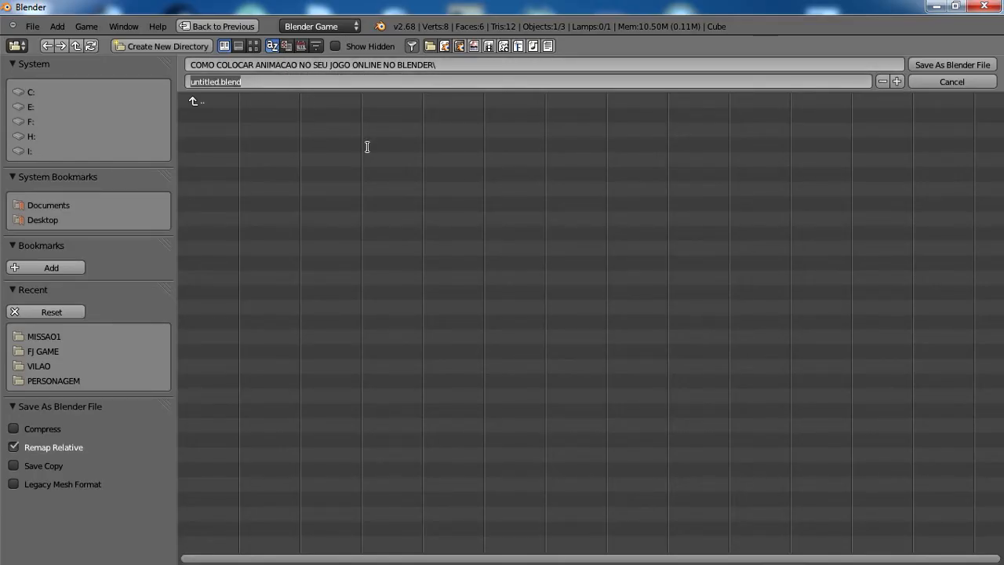
pyautogui.write('s')
pyautogui.press('Return')
pyautogui.click(945, 64)
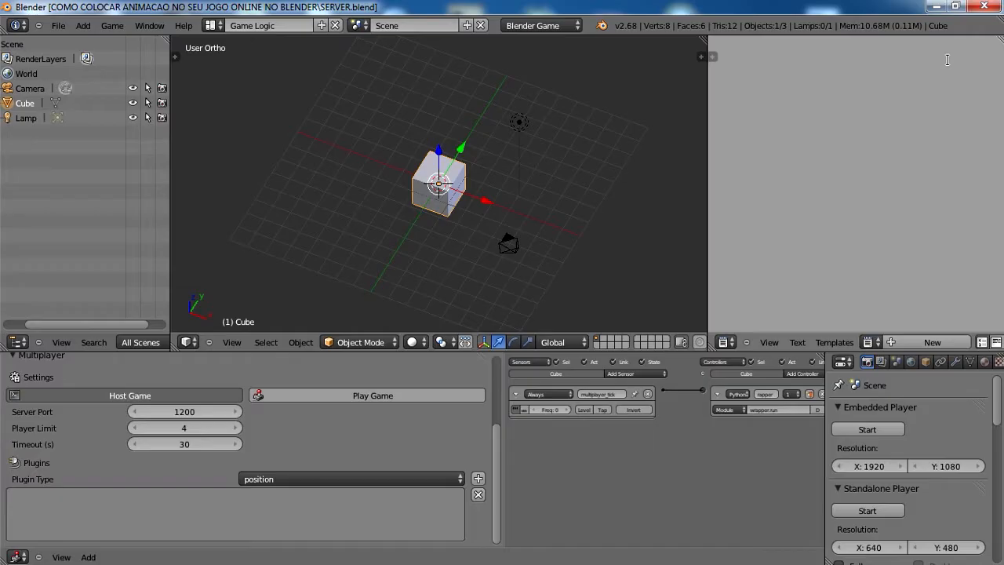
# - Browse the generated classes.py and multipy.py scripts in the text editor
pyautogui.scroll(5, 572, 169)
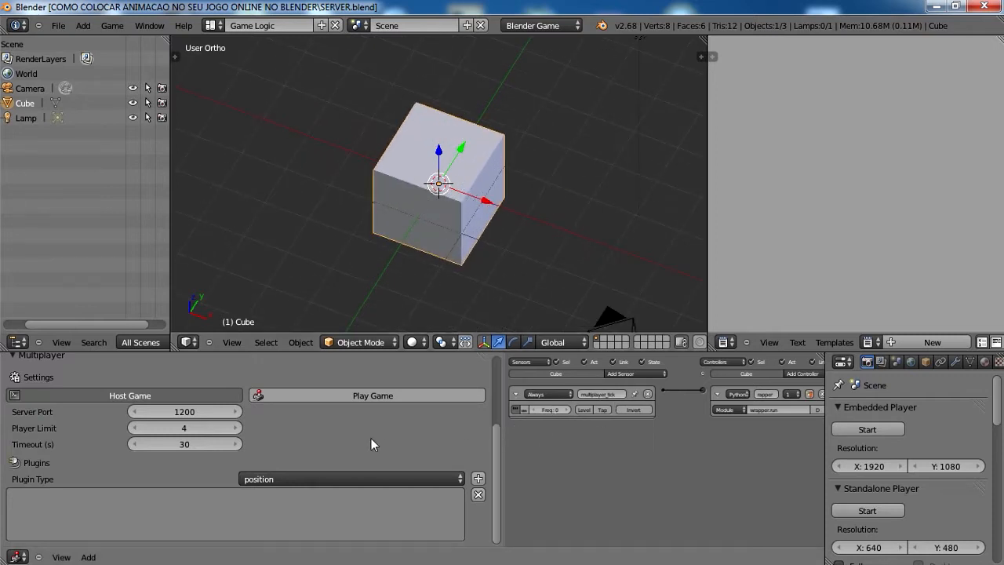
pyautogui.scroll(2, 301, 427)
pyautogui.scroll(-2, 301, 427)
pyautogui.click(867, 341)
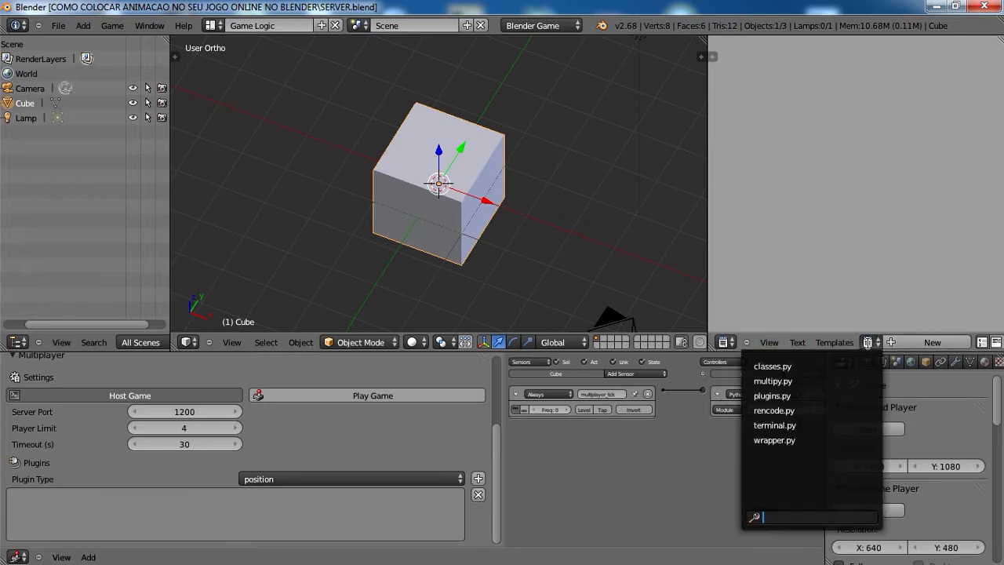
pyautogui.click(777, 367)
pyautogui.click(934, 342)
pyautogui.click(876, 378)
pyautogui.click(879, 111)
pyautogui.moveTo(877, 111); pyautogui.dragTo(883, 232)
pyautogui.click(884, 233)
pyautogui.scroll(-4, 887, 243)
pyautogui.click(888, 228)
pyautogui.scroll(-2, 888, 229)
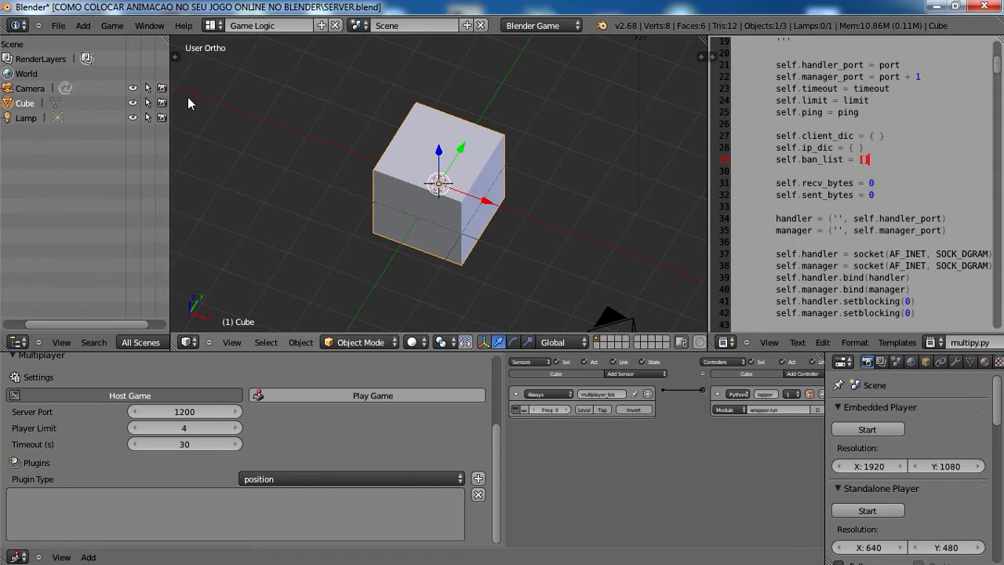
# - Start a new Blender file from the default scene
pyautogui.click(58, 26)
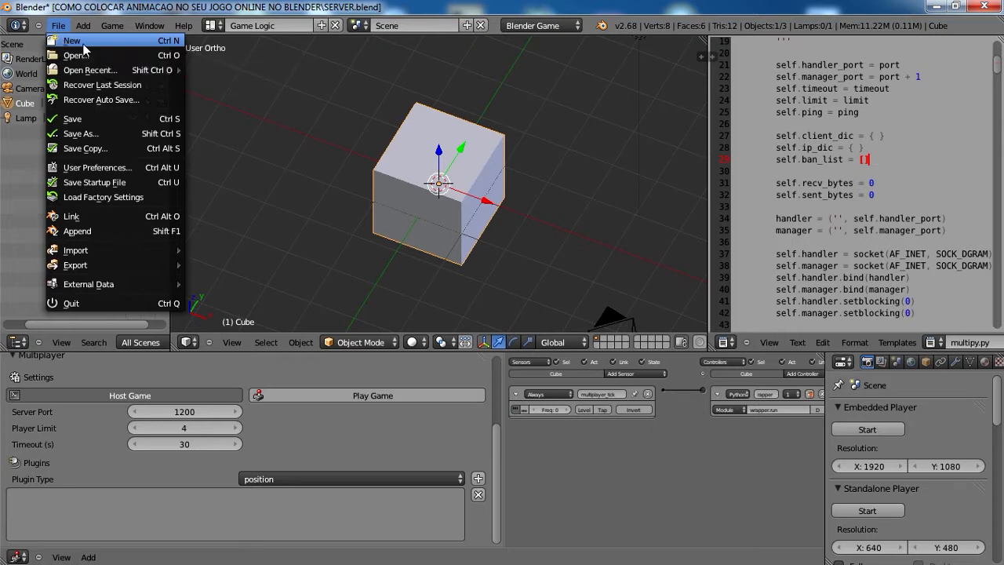
pyautogui.click(61, 27)
pyautogui.click(79, 41)
pyautogui.click(84, 50)
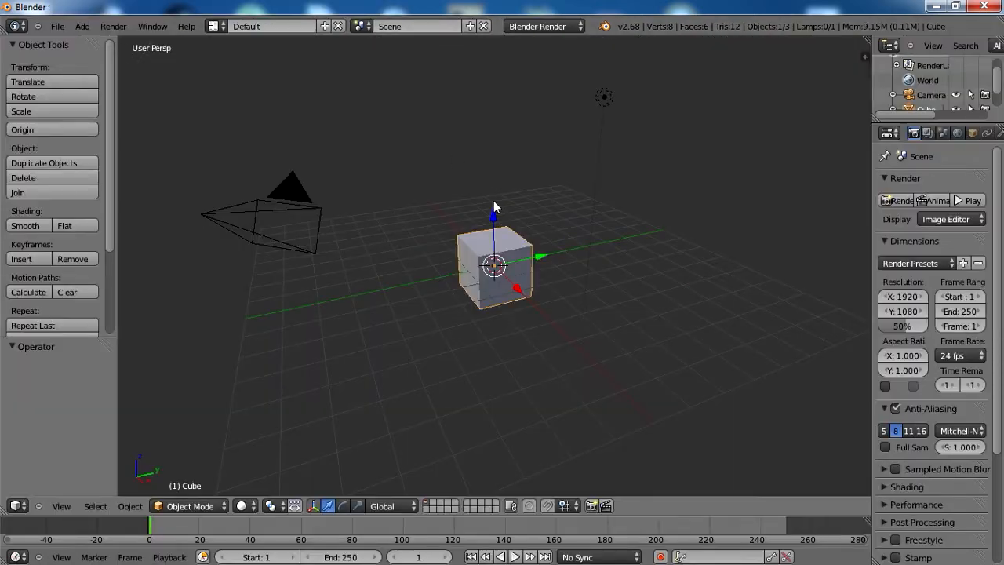
pyautogui.press('KP_1')
pyautogui.press('KP_5')
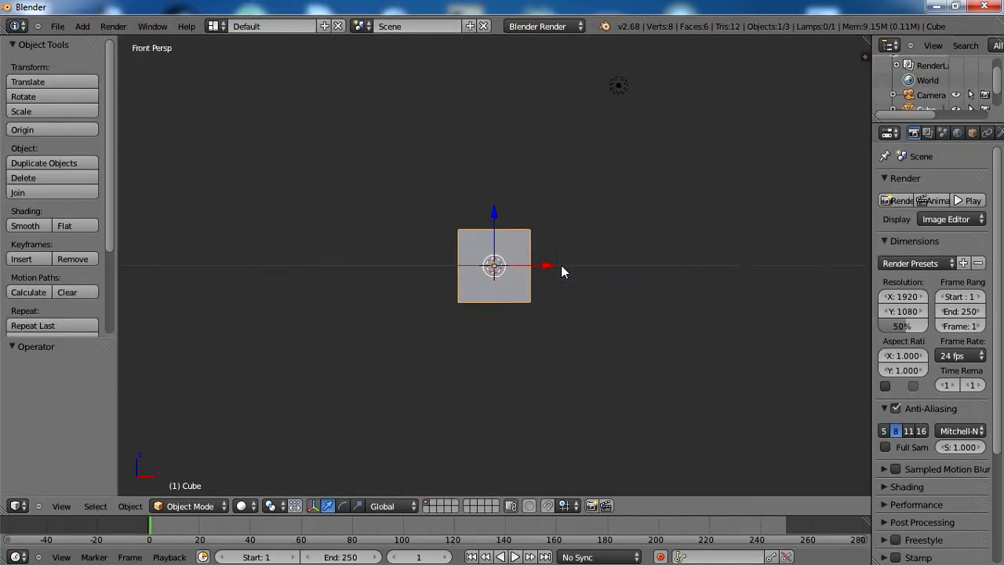
pyautogui.press('KP_7')
pyautogui.scroll(-3, 561, 265)
pyautogui.scroll(5, 561, 265)
pyautogui.scroll(-3, 560, 265)
pyautogui.scroll(-5, 559, 263)
pyautogui.press('KP_1')
pyautogui.press('KP_3')
pyautogui.press('KP_7')
pyautogui.scroll(6, 556, 257)
pyautogui.scroll(3, 555, 263)
pyautogui.scroll(-7, 555, 263)
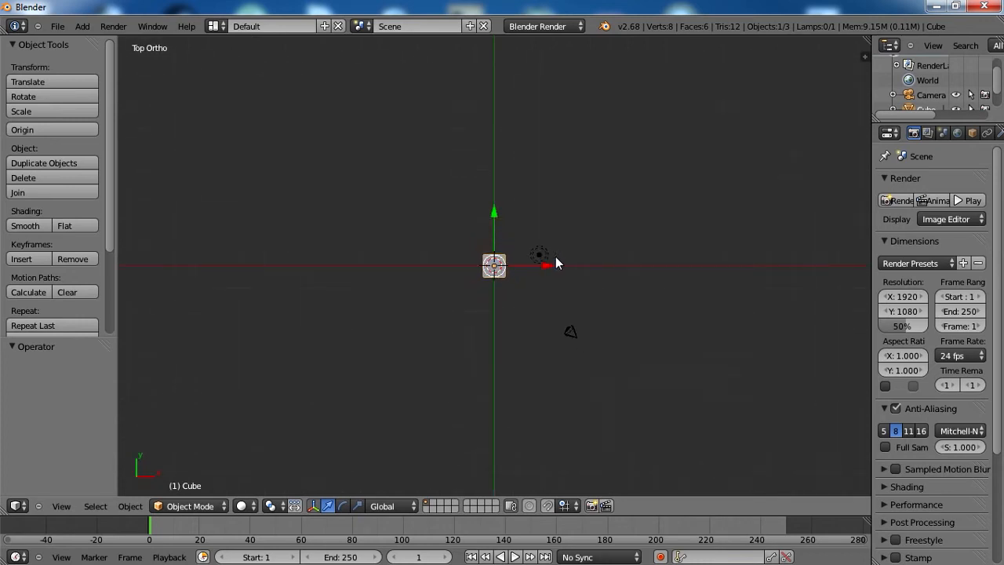
pyautogui.scroll(8, 547, 260)
pyautogui.scroll(-2, 545, 254)
pyautogui.scroll(1, 555, 257)
pyautogui.moveTo(498, 359); pyautogui.dragTo(575, 205, button='middle')
pyautogui.scroll(6, 576, 205)
pyautogui.scroll(-10, 574, 267)
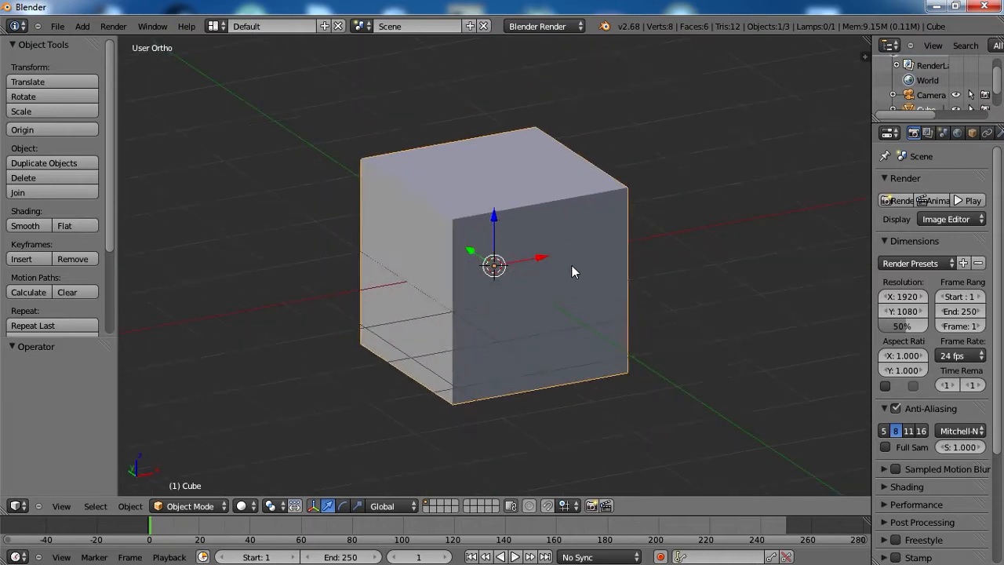
pyautogui.scroll(8, 495, 265)
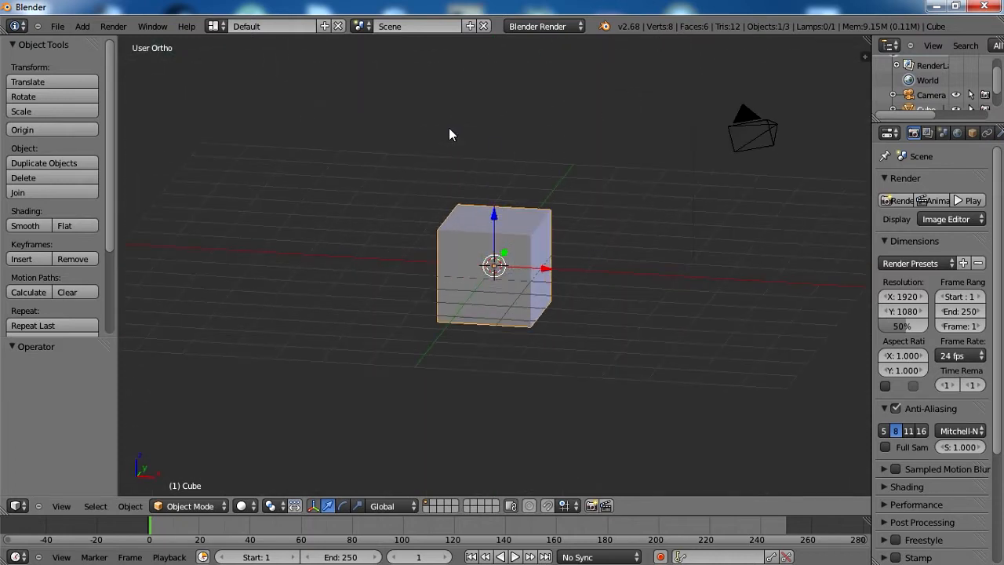
# - Switch the render engine to Blender Game and the screen layout to Animation
pyautogui.click(541, 26)
pyautogui.click(559, 61)
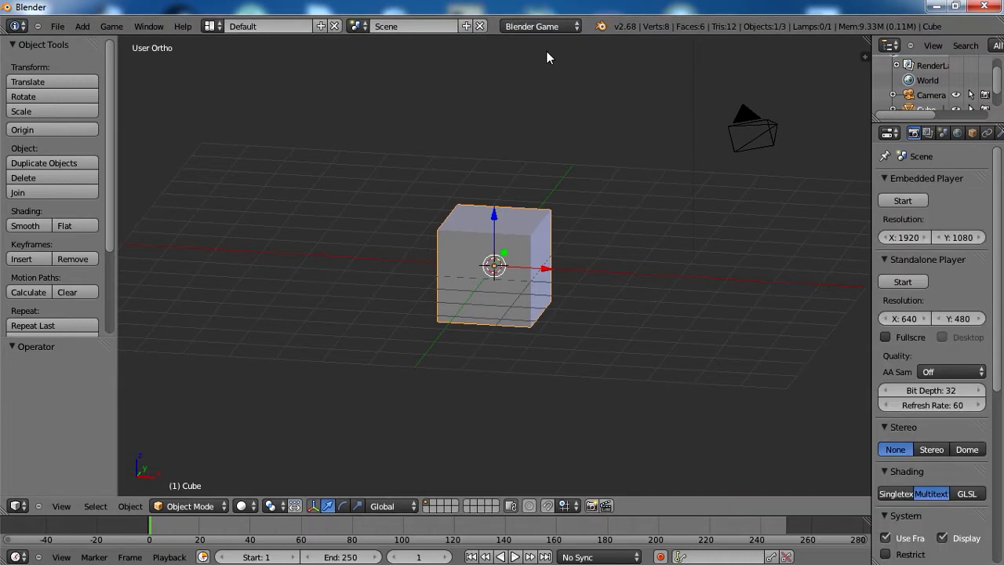
pyautogui.click(298, 29)
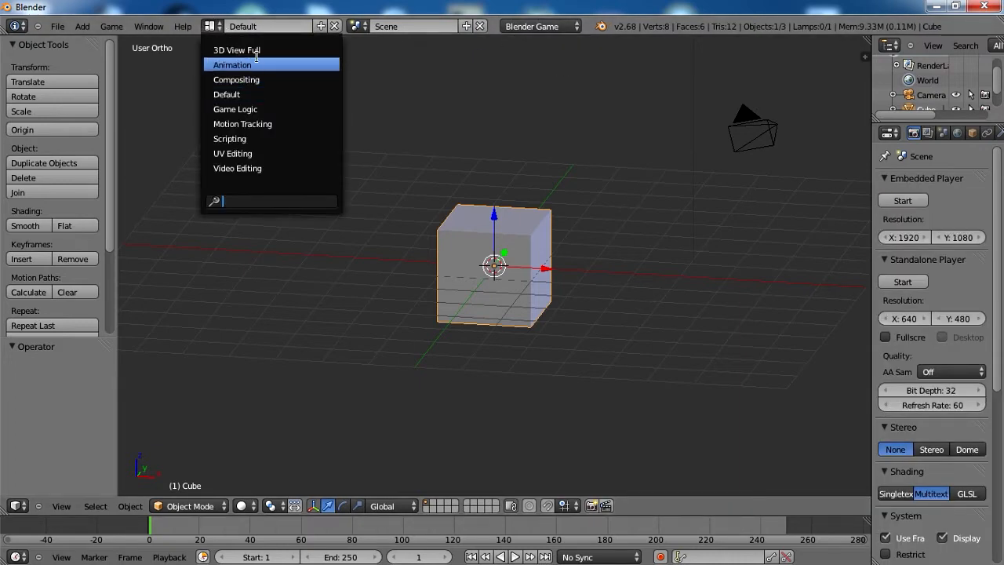
pyautogui.click(314, 62)
pyautogui.scroll(7, 661, 227)
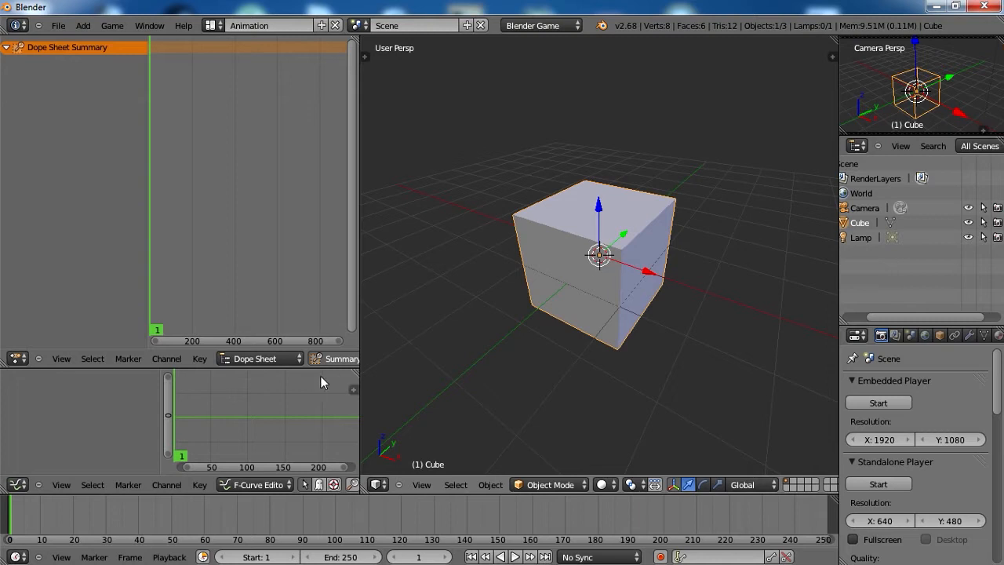
# - Change the Dope Sheet to the Action Editor and create a new action named ANDAR for the cube
pyautogui.click(273, 358)
pyautogui.click(276, 326)
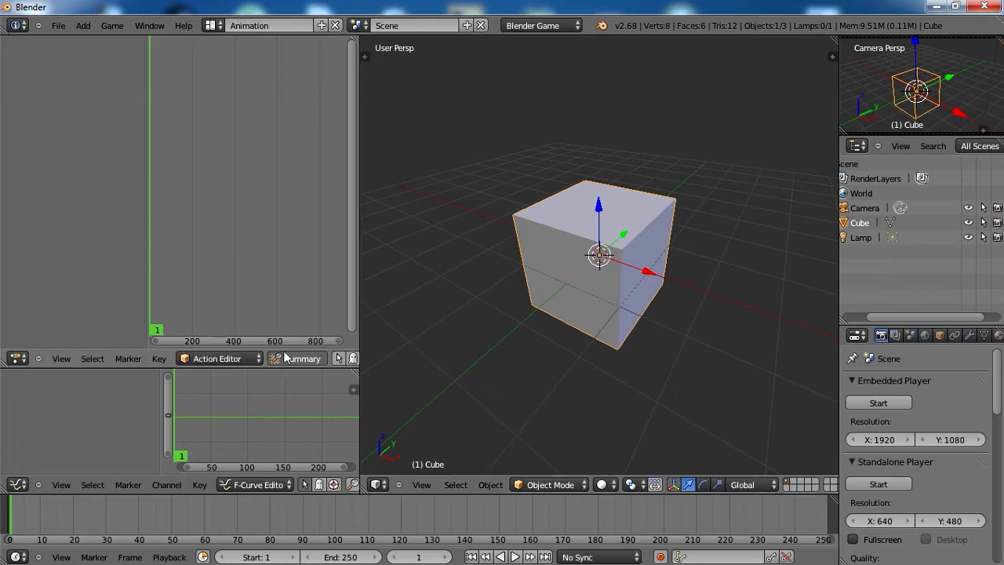
pyautogui.scroll(-3, 285, 360)
pyautogui.click(313, 358)
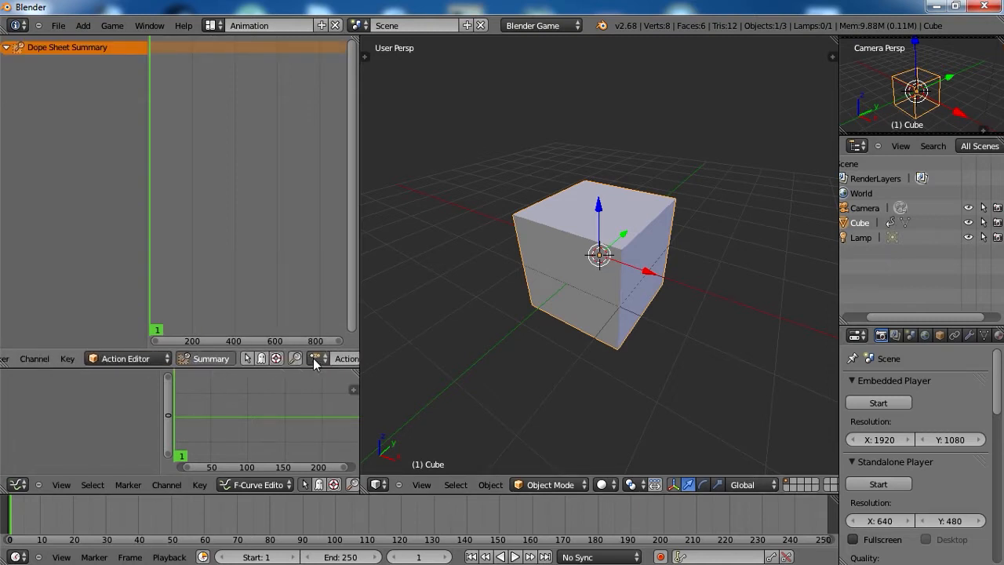
pyautogui.scroll(-3, 298, 357)
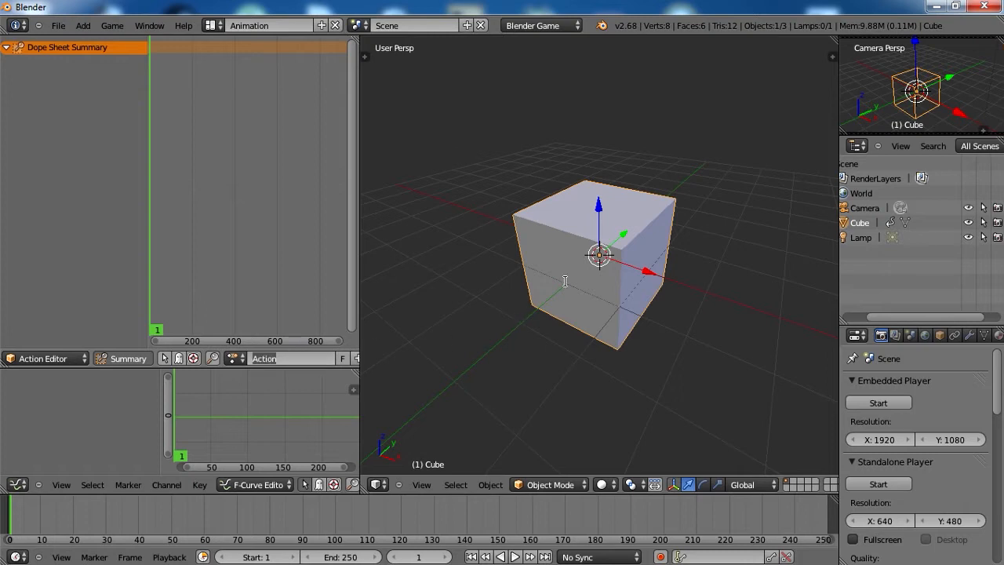
pyautogui.write('A')
pyautogui.press('Return')
# - Add a single-bone armature to the scene in the right orthographic view
pyautogui.scroll(-4, 638, 260)
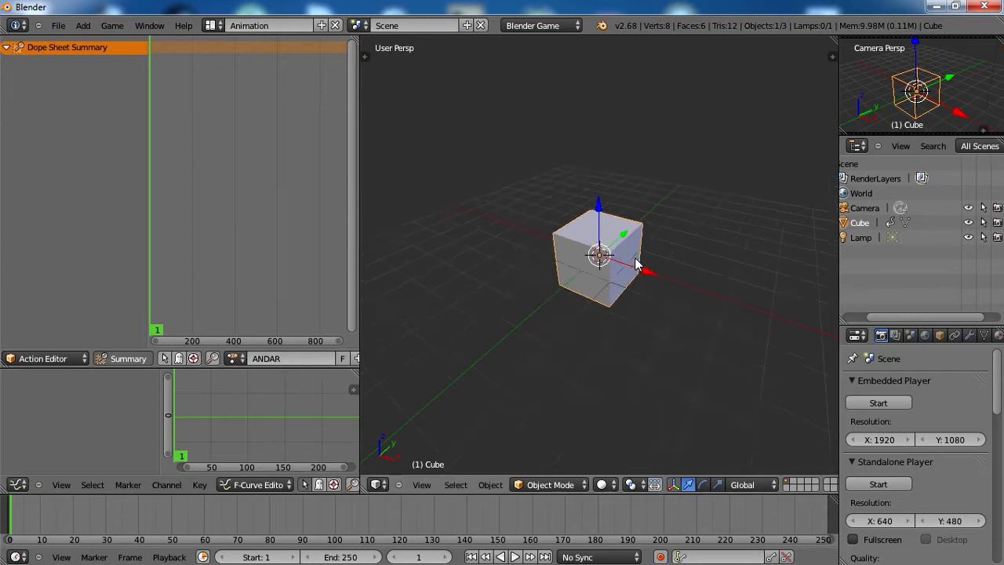
pyautogui.moveTo(640, 260); pyautogui.dragTo(475, 234, button='middle')
pyautogui.press('KP_3')
pyautogui.press('KP_5')
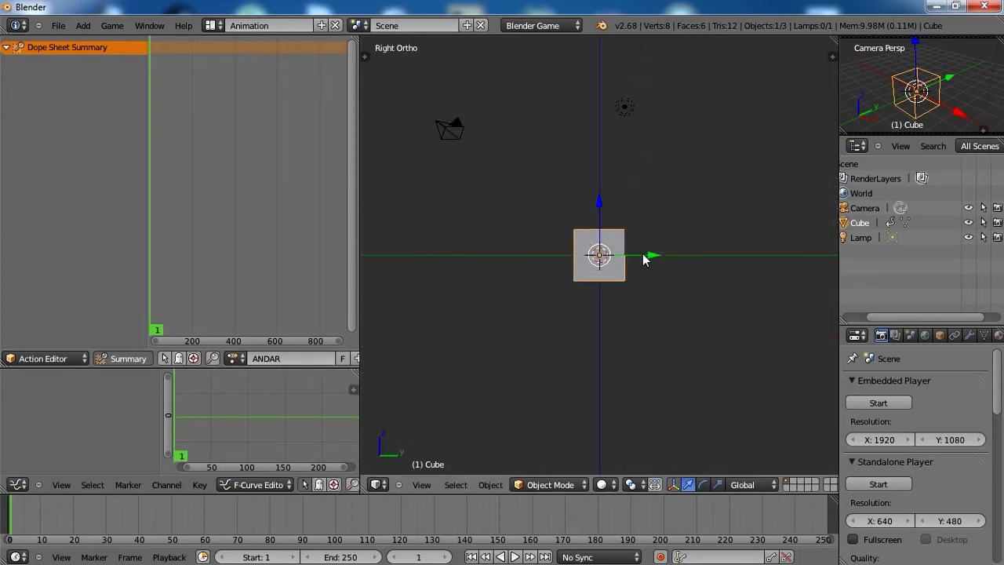
pyautogui.scroll(3, 643, 253)
pyautogui.hotkey('shift', 'a')
pyautogui.moveTo(643, 255)
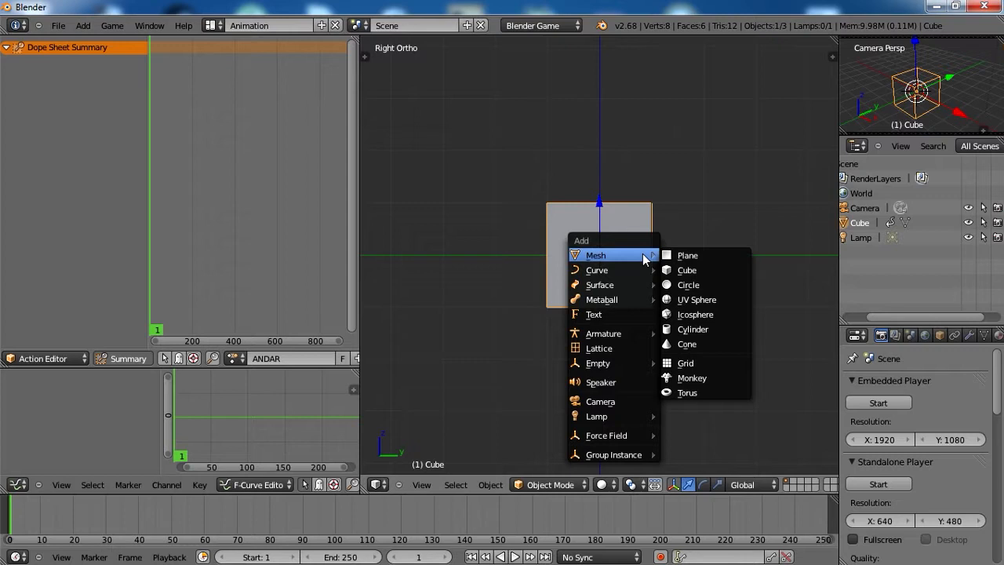
pyautogui.moveTo(627, 332)
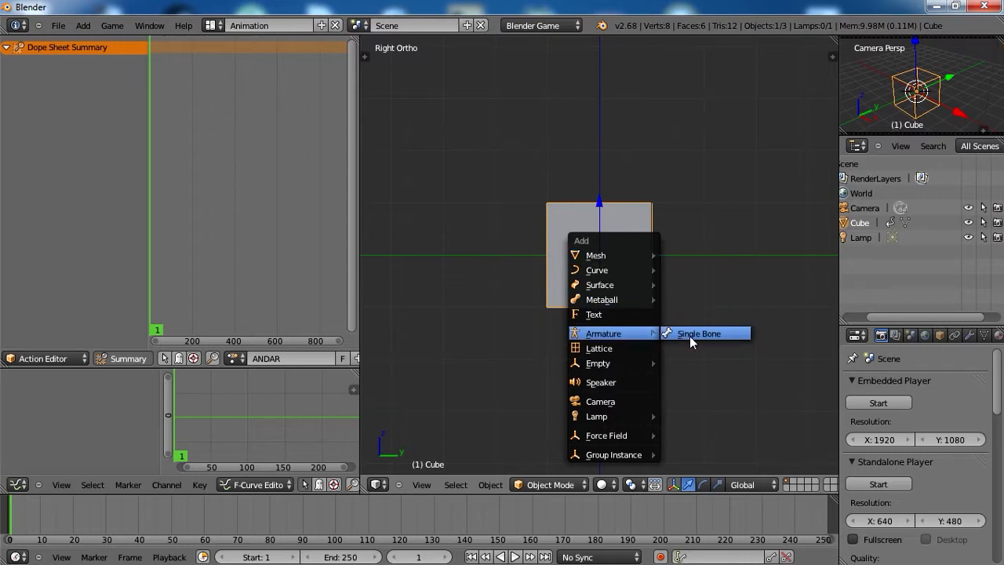
pyautogui.click(690, 336)
# - Rotate the bone so it lies roughly horizontal and move it beside the cube, pointing into it
pyautogui.press('g')
pyautogui.click(665, 267)
pyautogui.press('r')
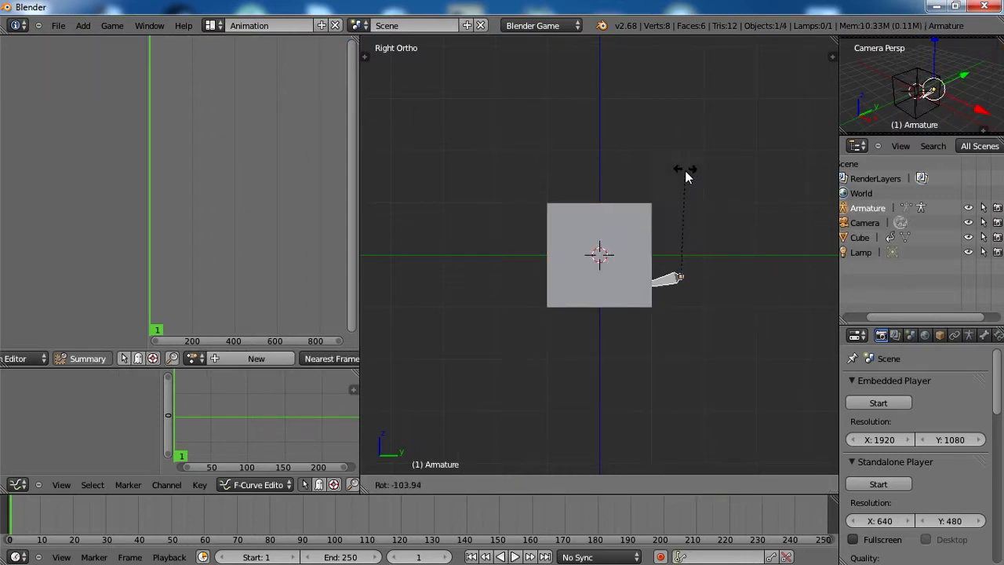
pyautogui.click(709, 201)
pyautogui.press('g')
pyautogui.click(685, 269)
# - Select the cube and scale it along the global Z axis by about 2.1
pyautogui.rightClick(629, 278)
pyautogui.press('Tab')
pyautogui.press('Tab')
pyautogui.press('s')
pyautogui.press('z')
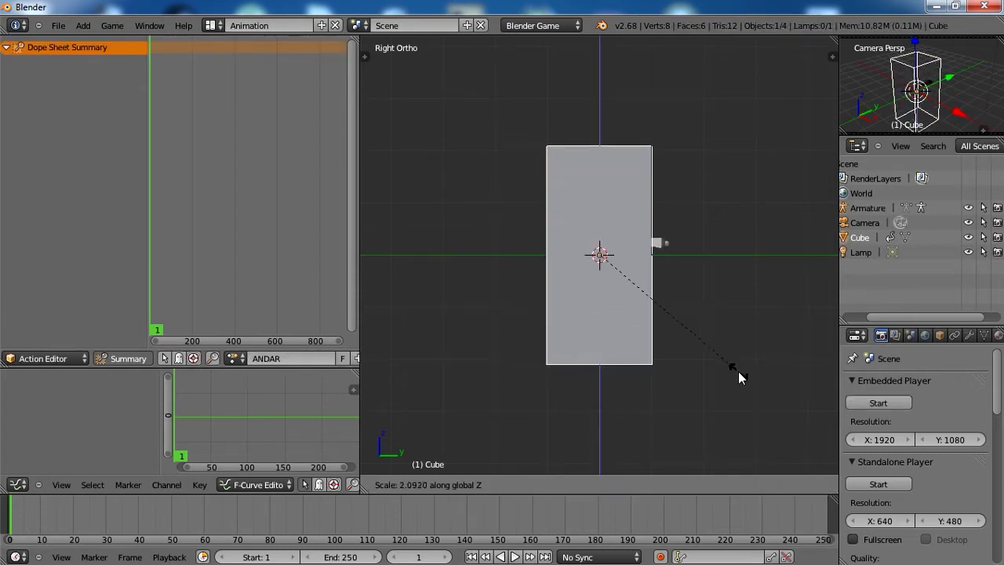
pyautogui.click(738, 373)
# - Add two loop cuts to the stretched cube's mesh and return to Object Mode
pyautogui.press('Tab')
pyautogui.hotkey('ctrl', 'r')
pyautogui.click(679, 318)
pyautogui.click(680, 294)
pyautogui.hotkey('ctrl', 'r')
pyautogui.click(676, 267)
pyautogui.click(675, 271)
pyautogui.press('Tab')
# - Move the armature slightly down and away from the cube, just below its middle
pyautogui.rightClick(665, 245)
pyautogui.press('g')
pyautogui.click(684, 283)
pyautogui.press('Tab')
pyautogui.press('Tab')
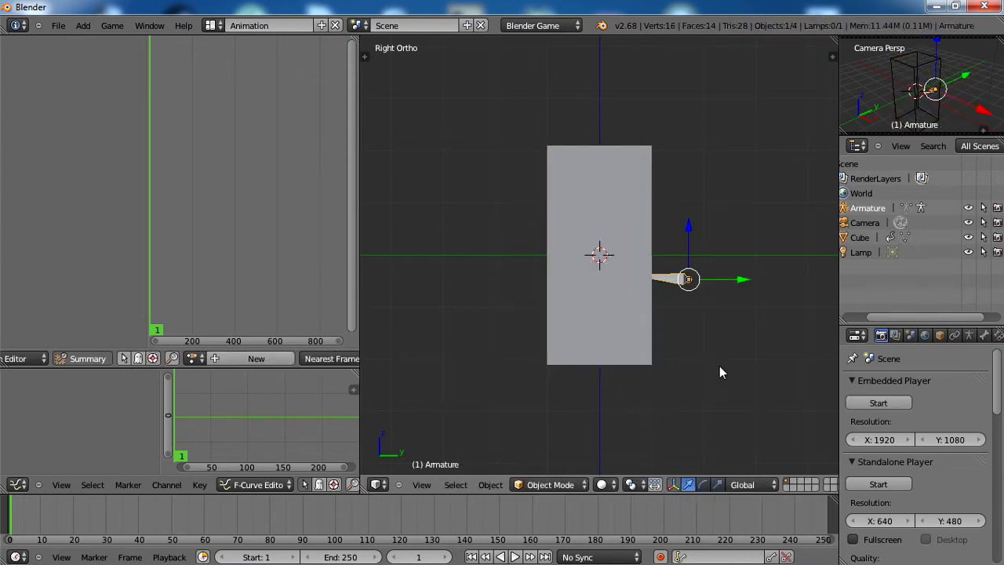
# - Enable X-Ray display for the armature and switch it to Edit Mode in the right view
pyautogui.click(968, 336)
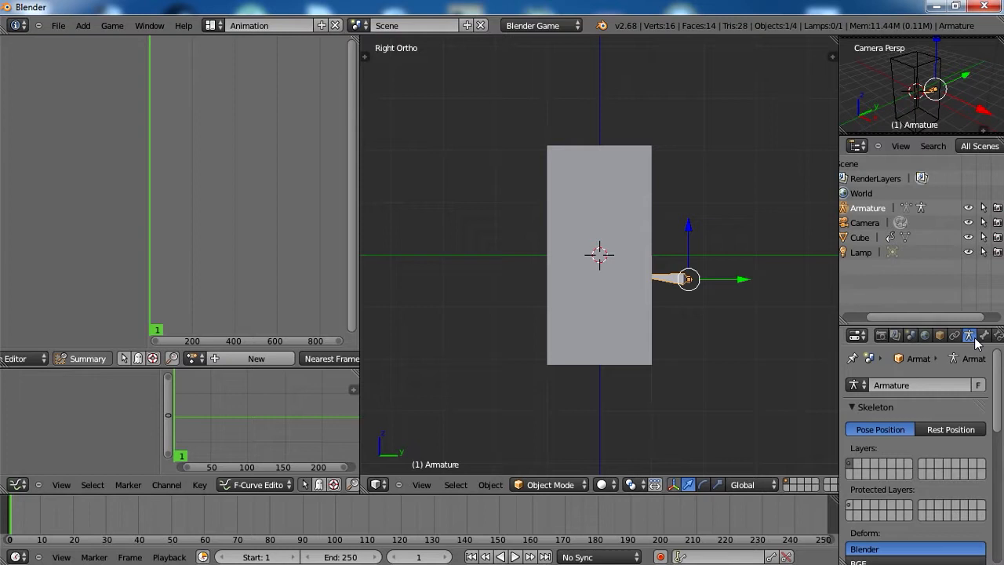
pyautogui.scroll(-5, 920, 450)
pyautogui.click(927, 465)
pyautogui.press('KP_1')
pyautogui.press('KP_3')
pyautogui.press('Tab')
pyautogui.scroll(3, 667, 306)
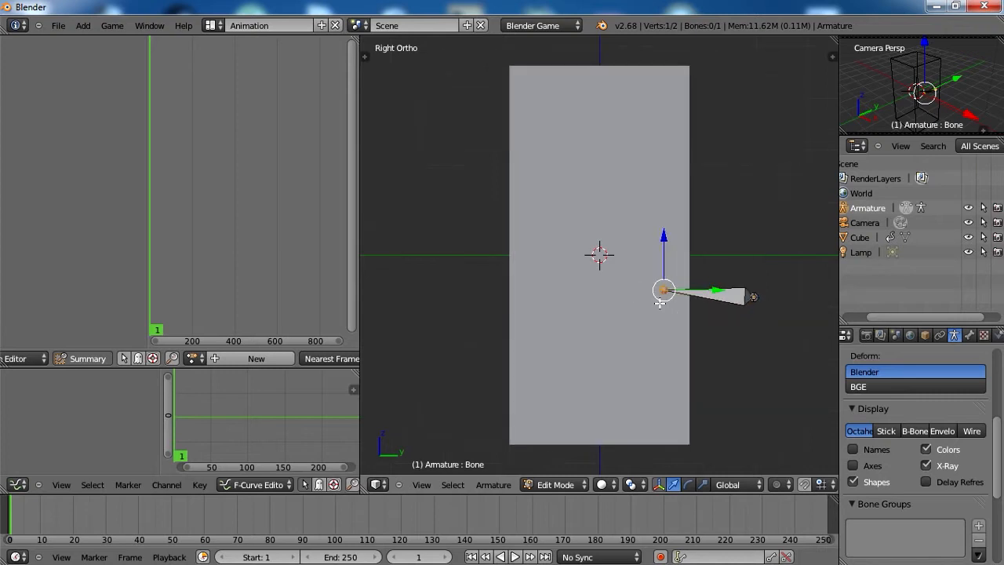
# - Move the bone's root joint along the Y axis to near the cube's vertical centre line
pyautogui.press('Tab')
pyautogui.press('Tab')
pyautogui.scroll(-2, 674, 306)
pyautogui.moveTo(684, 279); pyautogui.dragTo(630, 280)
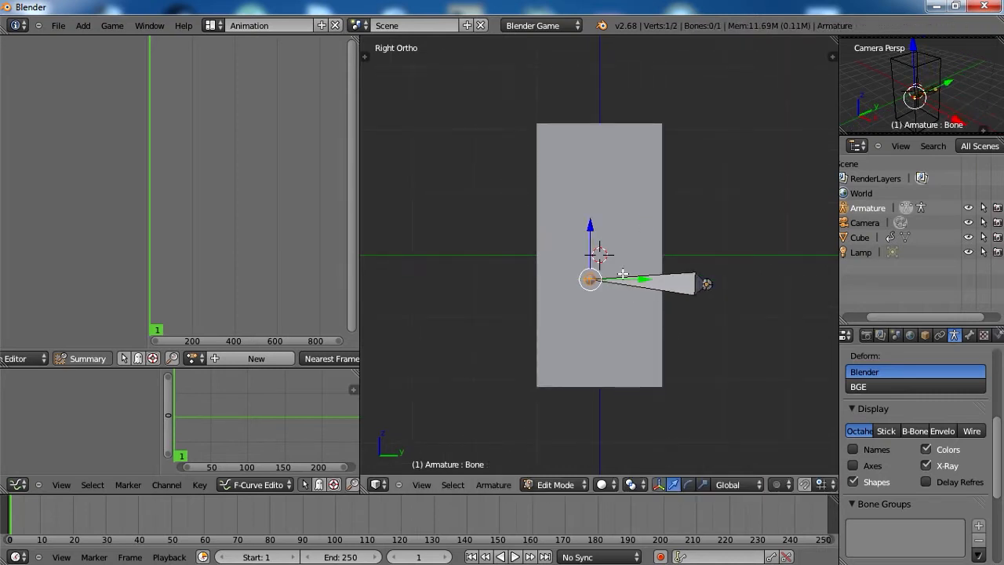
# - Extrude one bone downward and a chain of two bones upward from the root joint, and return to Object Mode
pyautogui.press('e')
pyautogui.click(625, 369)
pyautogui.rightClick(590, 274)
pyautogui.press('e')
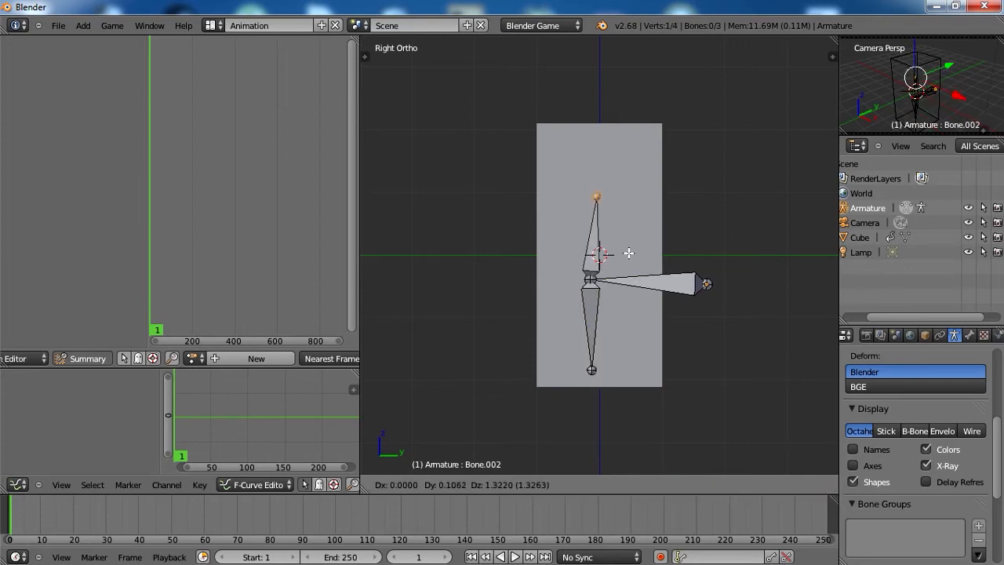
pyautogui.click(617, 266)
pyautogui.press('e')
pyautogui.click(617, 189)
pyautogui.press('Tab')
# - Parent the cube to the armature using Armature Deform With Automatic Weights
pyautogui.moveTo(545, 177); pyautogui.dragTo(665, 288, button='middle')
pyautogui.rightClick(575, 309)
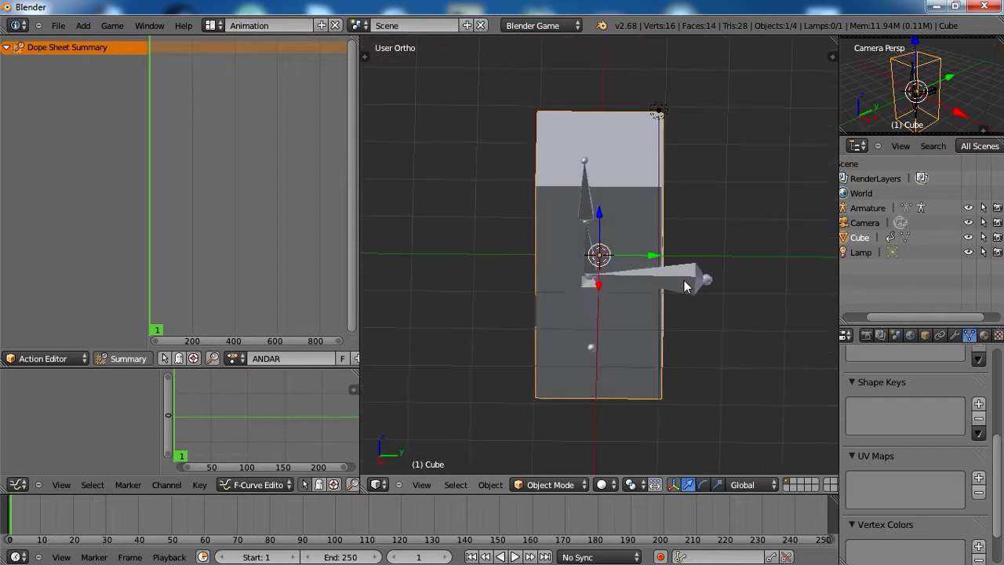
pyautogui.rightClick(685, 287)
pyautogui.hotkey('ctrl', 'p')
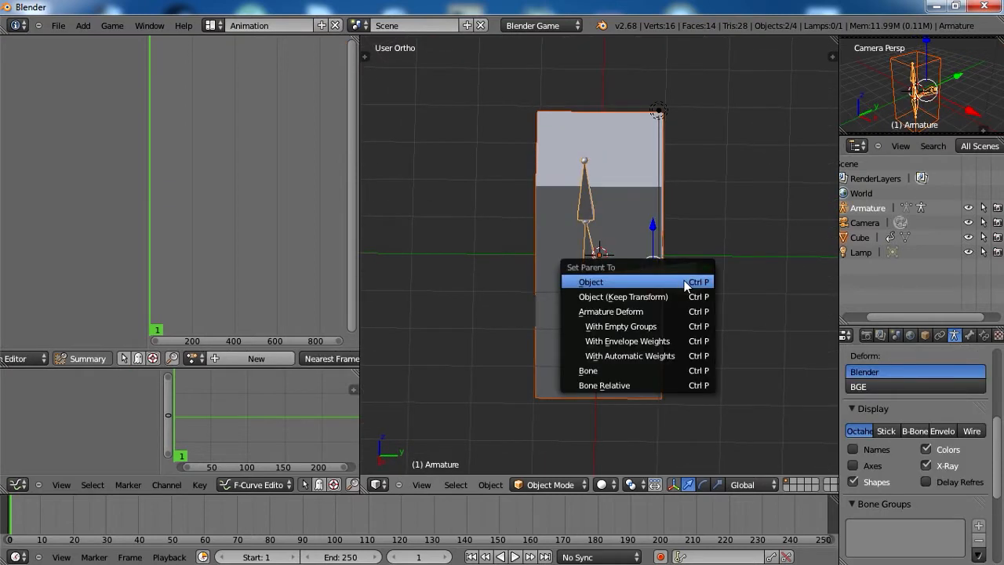
pyautogui.click(664, 358)
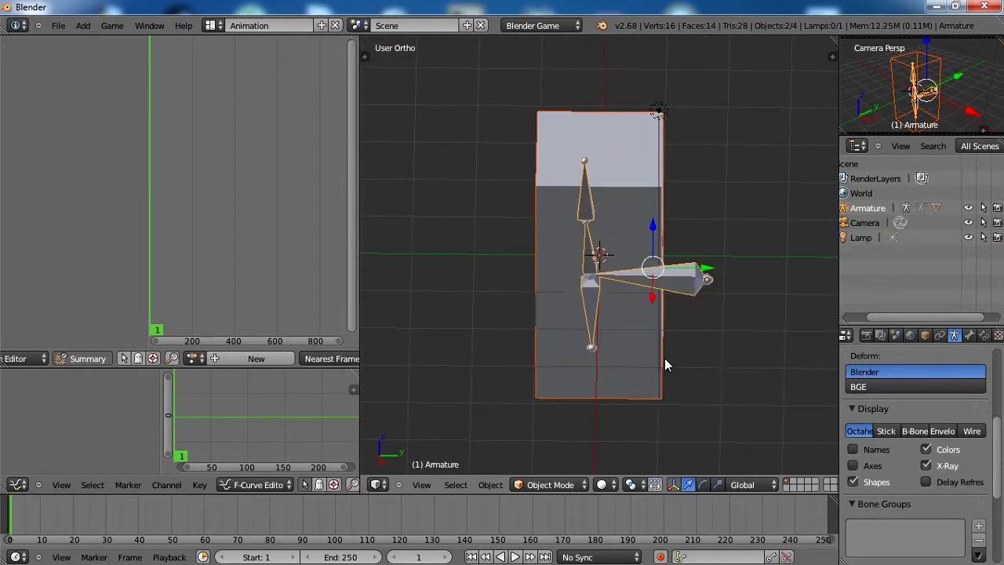
# - Switch the armature to Pose Mode and select the first bone above the root
pyautogui.click(549, 484)
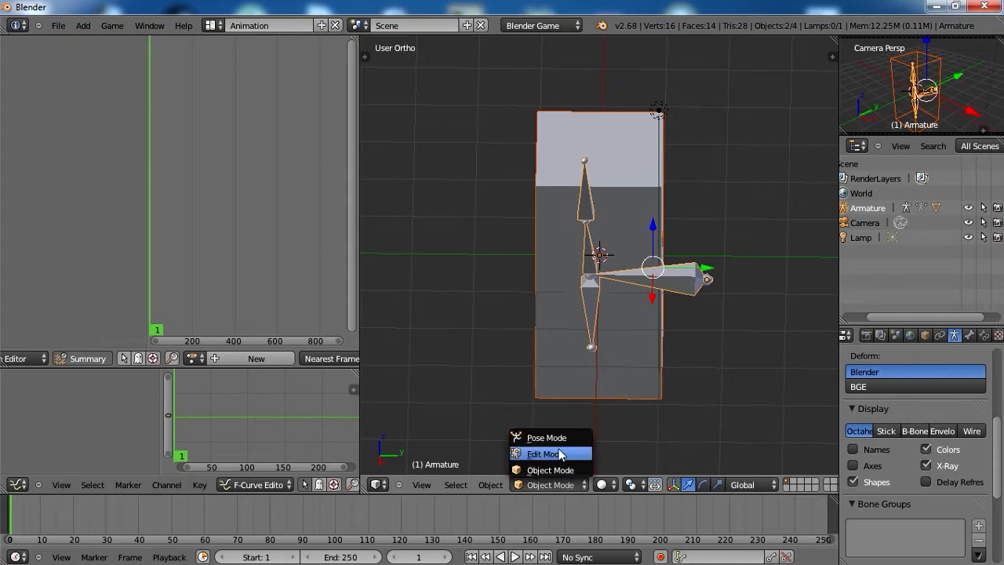
pyautogui.click(549, 437)
pyautogui.rightClick(590, 249)
# - Try rotating the selected bone in the side and front views to test how the mesh deforms
pyautogui.press('r')
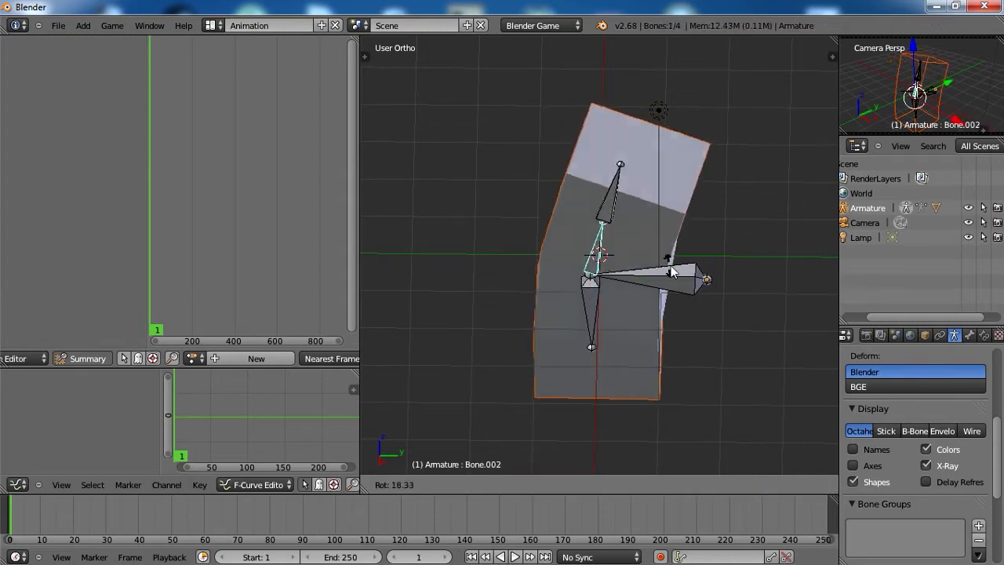
pyautogui.rightClick(629, 253)
pyautogui.press('KP_1')
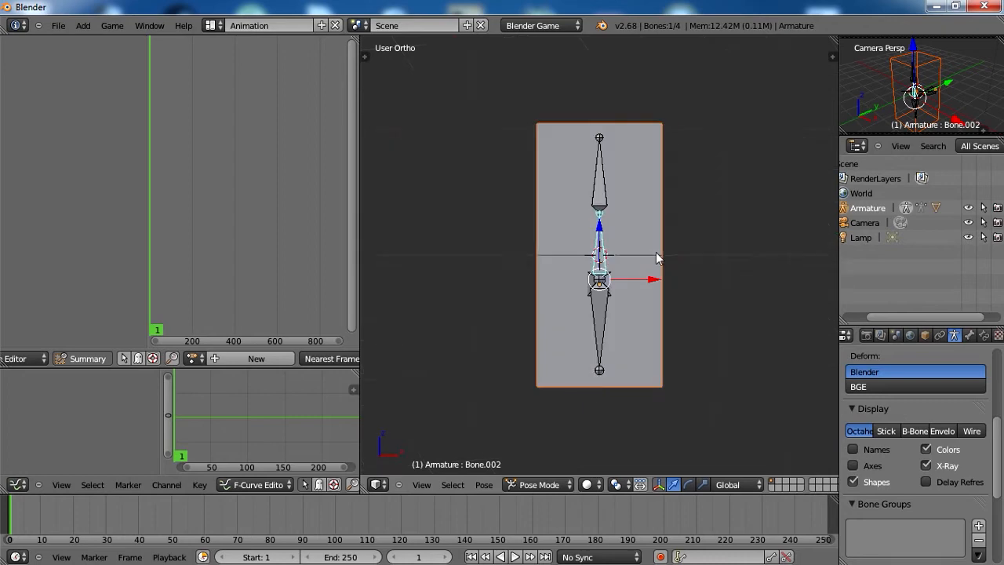
pyautogui.press('r')
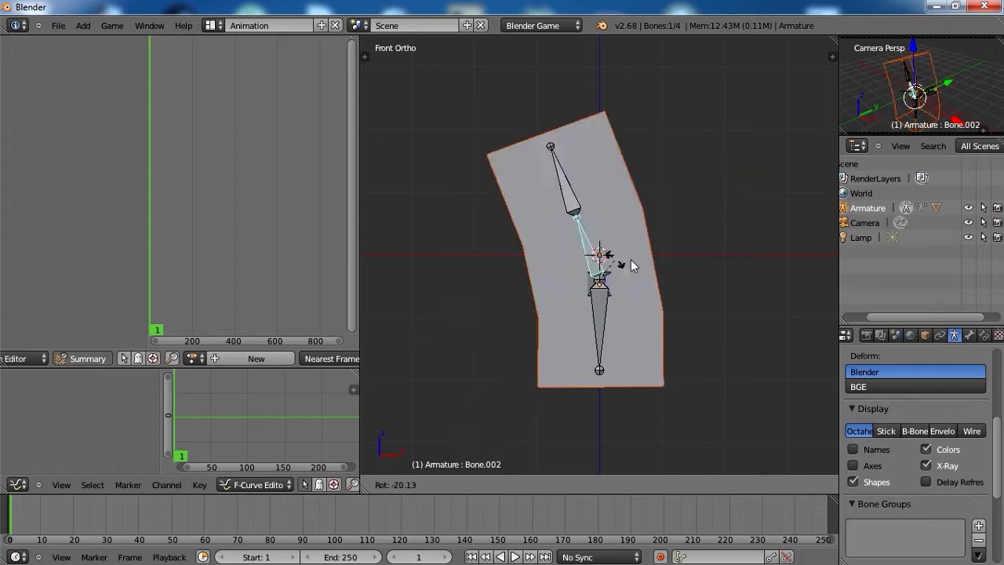
pyautogui.press('Escape')
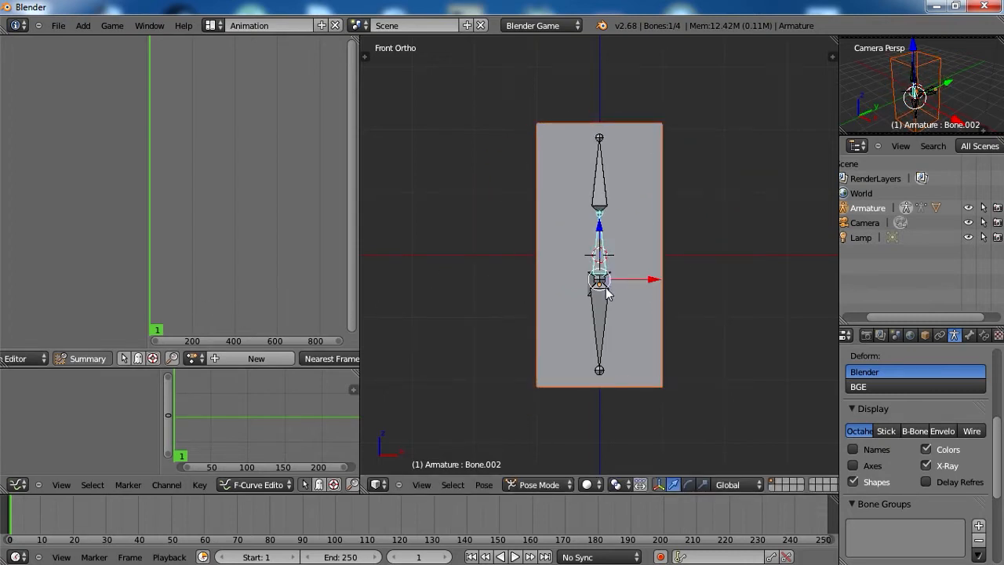
# - Keyframe all bones at frame 1 and duplicate those keyframes to frame 10
pyautogui.press('a')
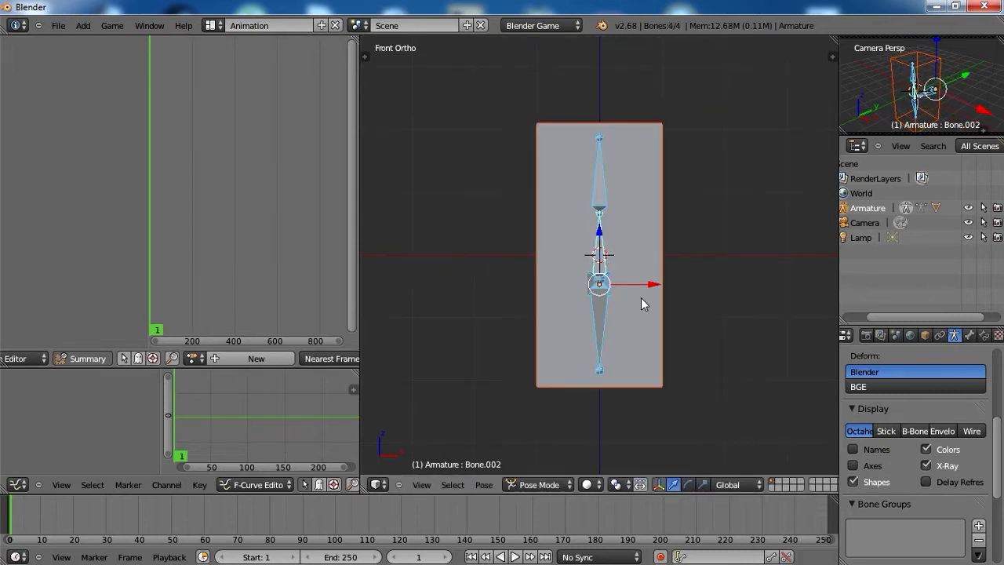
pyautogui.press('i')
pyautogui.click(603, 345)
pyautogui.press('Home')
pyautogui.scroll(10, 259, 244)
pyautogui.moveTo(188, 212); pyautogui.dragTo(264, 188, button='middle')
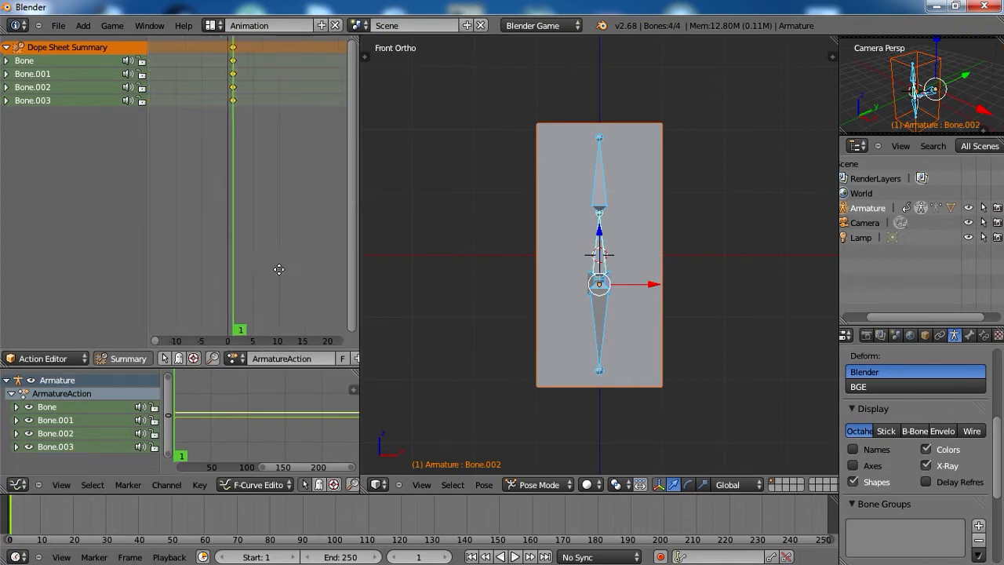
pyautogui.hotkey('shift', 'd')
pyautogui.click(274, 158)
# - At frame 4, rotate the first bone above the root by about -31 degrees in the front view and keyframe it
pyautogui.click(247, 148)
pyautogui.scroll(8, 247, 148)
pyautogui.click(238, 145)
pyautogui.rightClick(602, 244)
pyautogui.press('r')
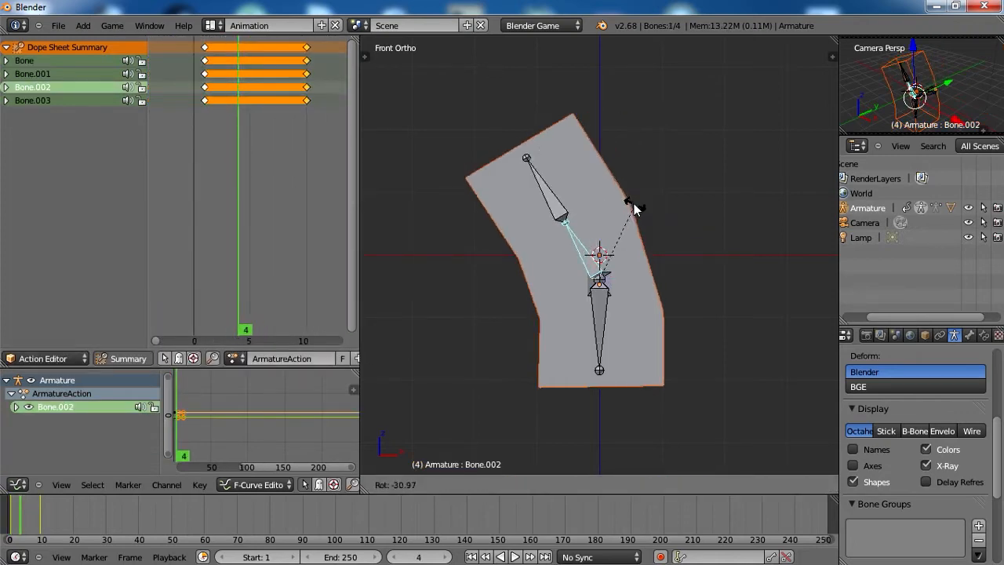
pyautogui.click(629, 204)
pyautogui.press('i')
pyautogui.click(628, 204)
# - At frame 7, rotate the same bone to the opposite side and keyframe it
pyautogui.moveTo(274, 133); pyautogui.dragTo(274, 132)
pyautogui.press('r')
pyautogui.press('i')
pyautogui.click(628, 204)
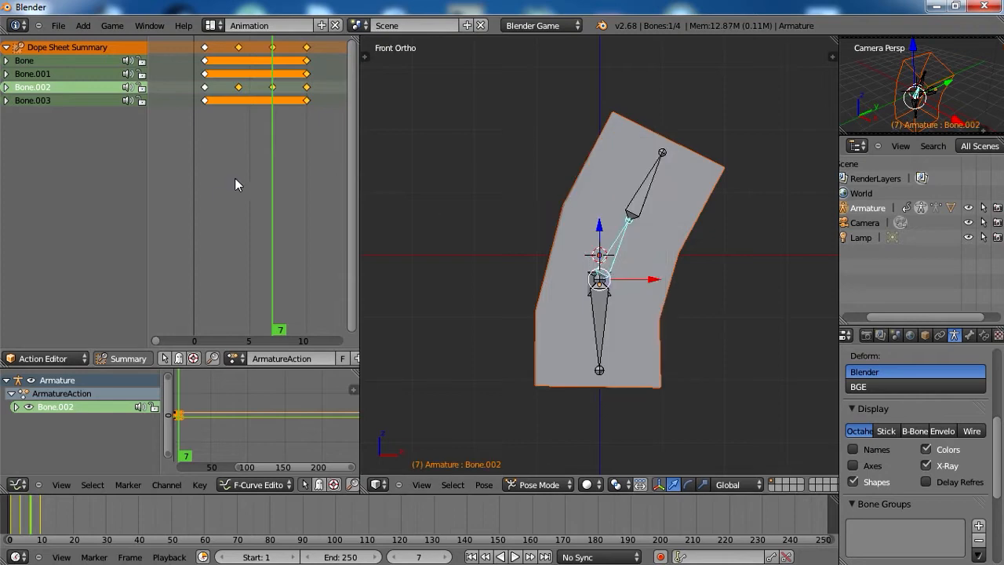
# - Play back the bending animation and scrub through its frames
pyautogui.hotkey('alt', 'a')
pyautogui.press('Escape')
pyautogui.moveTo(207, 138)
pyautogui.mouseDown()
pyautogui.moveTo(260, 137)
pyautogui.moveTo(207, 141)
pyautogui.mouseUp()
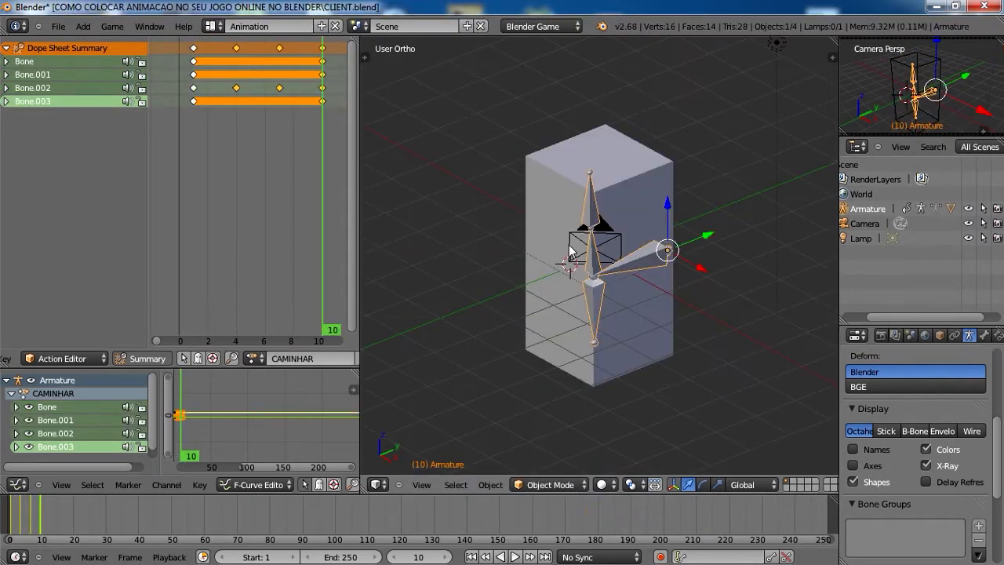
pyautogui.moveTo(325, 227); pyautogui.dragTo(326, 161)
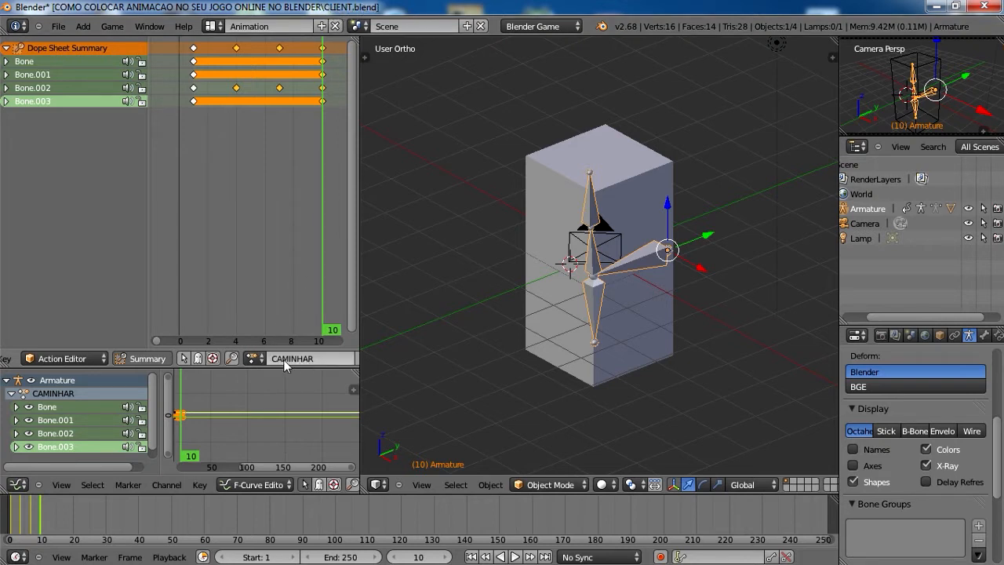
# - Switch the armature to the PARADO action and set the current frame to 1
pyautogui.click(250, 359)
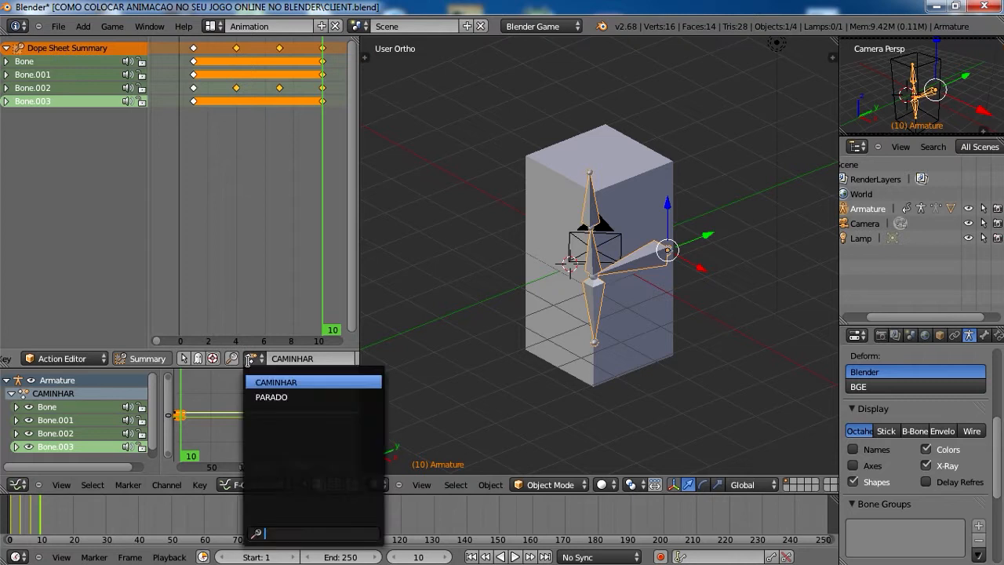
pyautogui.click(272, 396)
pyautogui.moveTo(196, 161)
pyautogui.mouseDown()
pyautogui.moveTo(189, 149)
pyautogui.moveTo(299, 152)
pyautogui.moveTo(199, 149)
pyautogui.mouseUp()
pyautogui.scroll(4, 192, 144)
pyautogui.moveTo(178, 142); pyautogui.dragTo(205, 177, button='middle')
pyautogui.scroll(5, 201, 177)
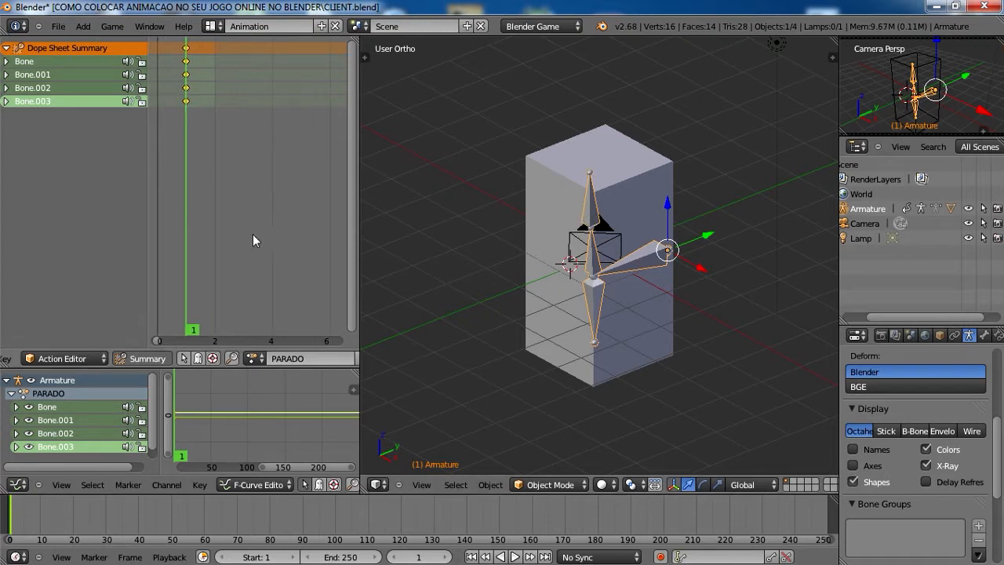
# - Insert a LocRot keyframe for all bones at frame 1 in Pose Mode, and return to Object Mode
pyautogui.click(555, 484)
pyautogui.click(548, 437)
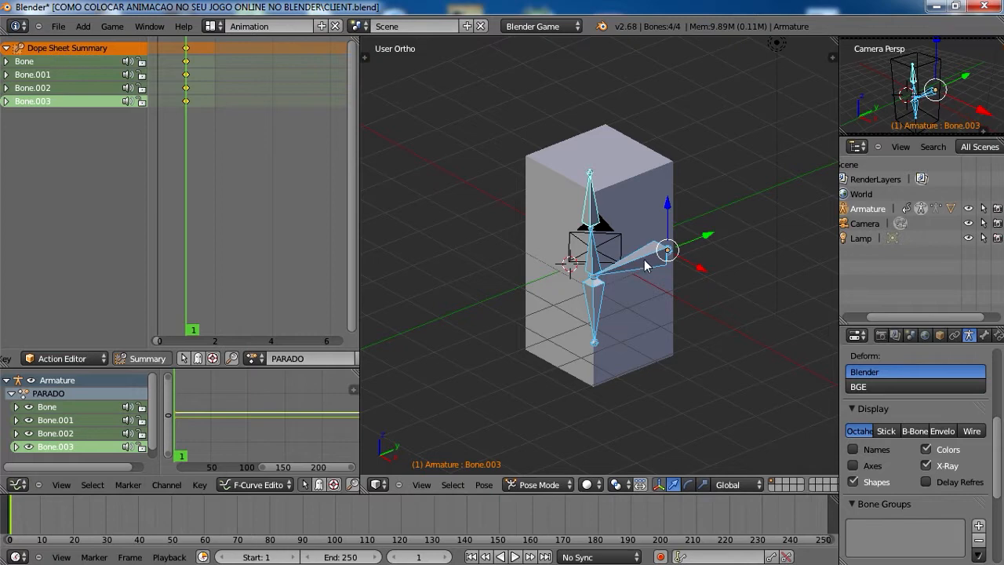
pyautogui.press('i')
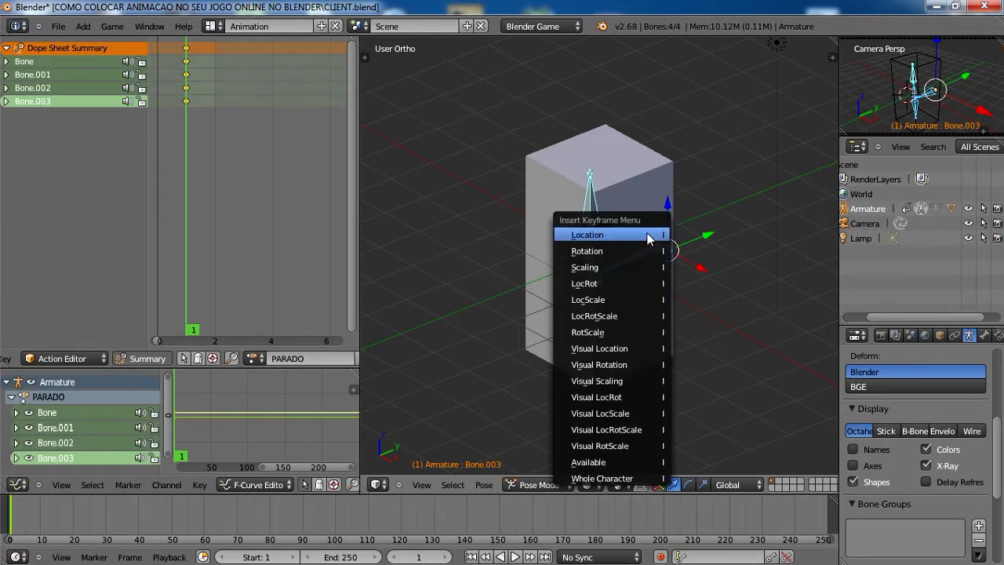
pyautogui.click(581, 284)
pyautogui.click(565, 485)
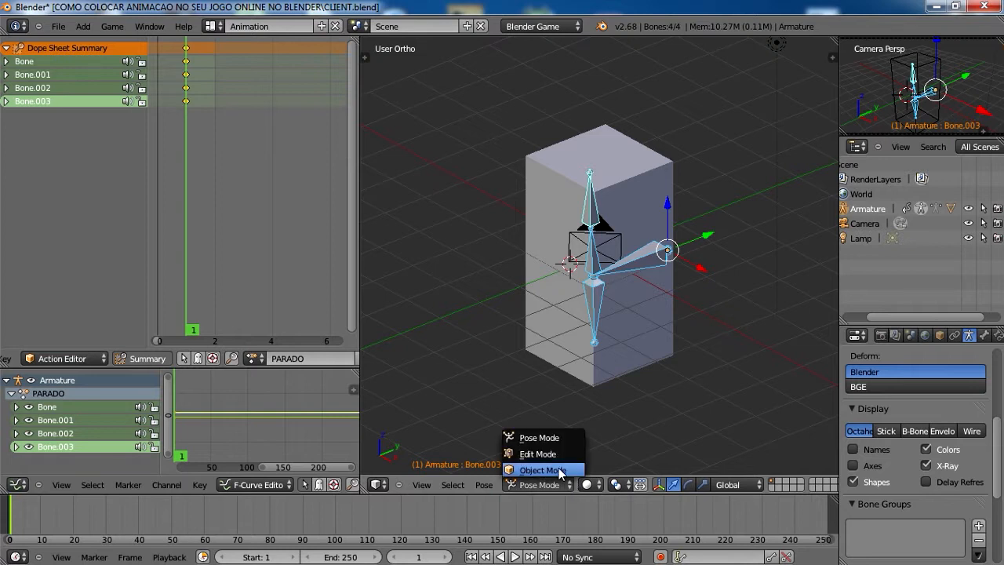
pyautogui.click(543, 470)
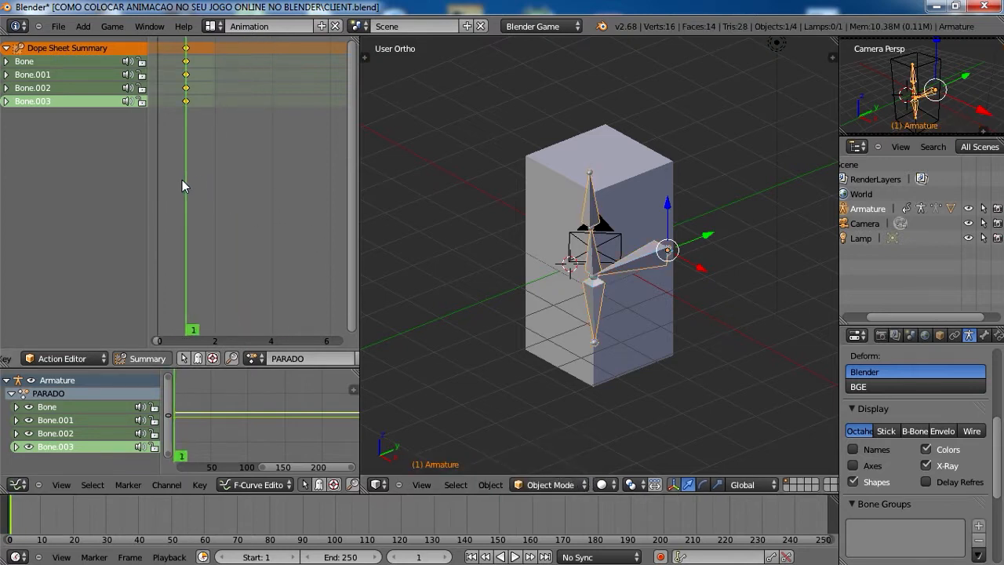
# - Switch the screen layout to Game Logic with the rigged cube in view
pyautogui.scroll(-3, 621, 256)
pyautogui.scroll(4, 619, 257)
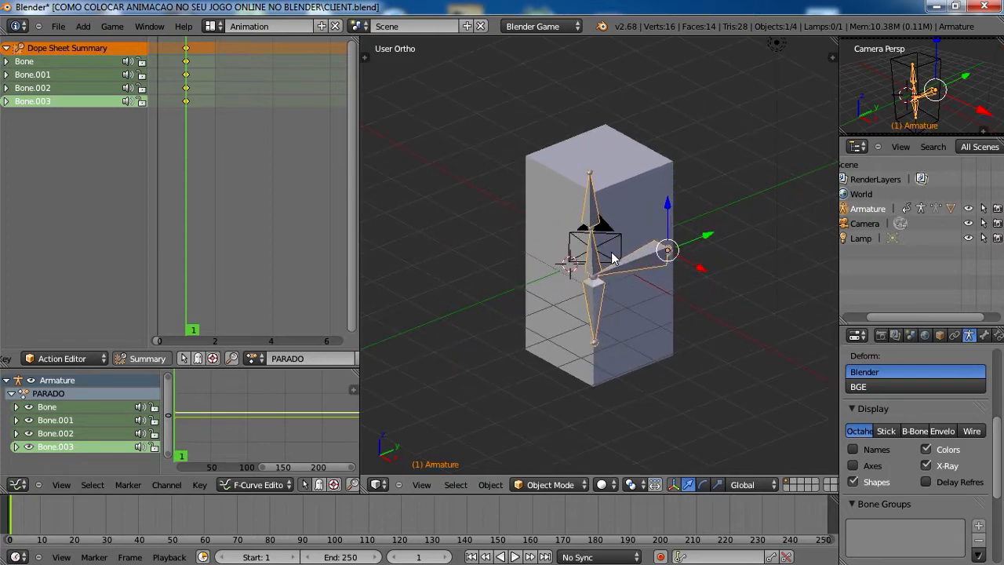
pyautogui.scroll(-1, 553, 242)
pyautogui.click(204, 24)
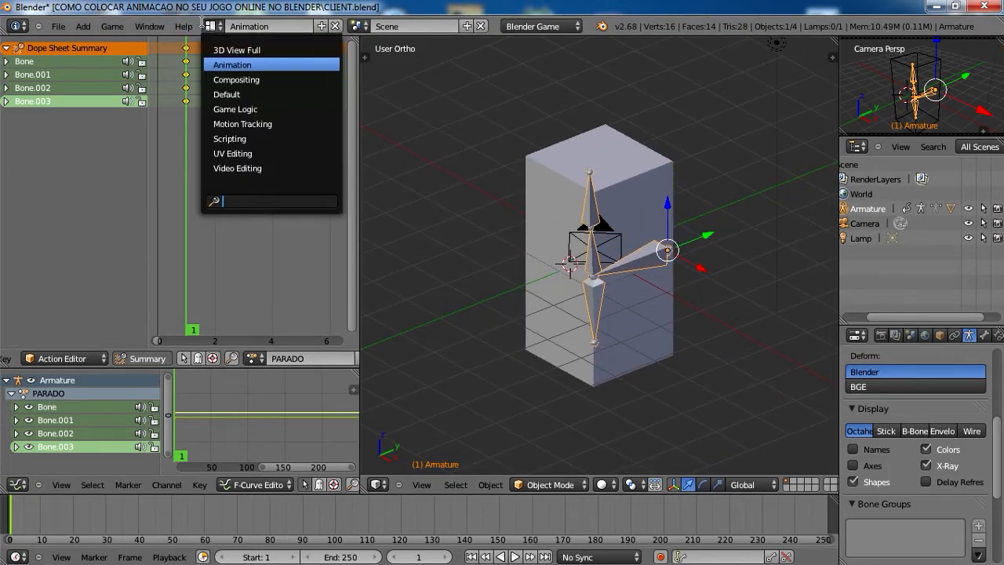
pyautogui.click(268, 108)
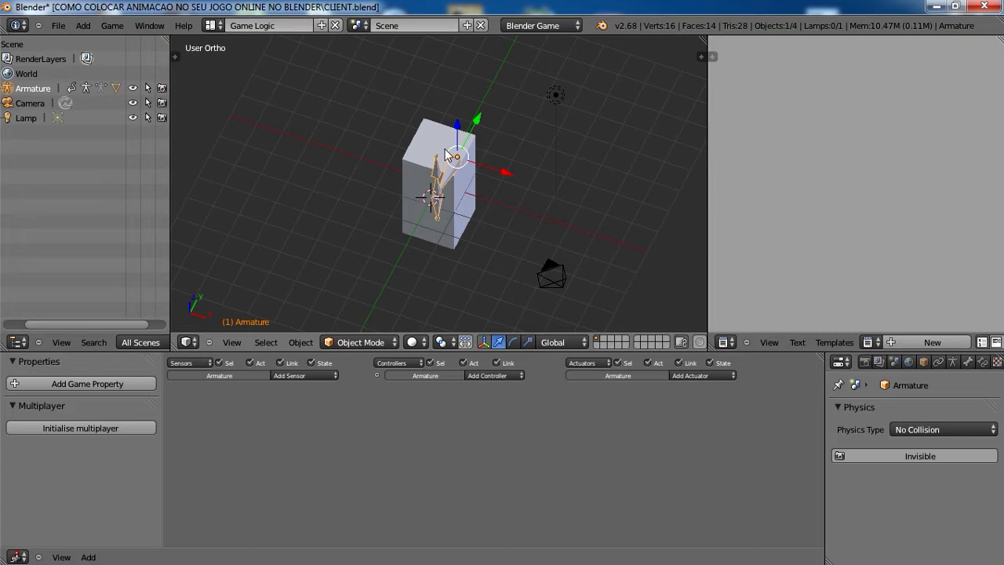
pyautogui.moveTo(505, 184); pyautogui.dragTo(436, 249, button='middle')
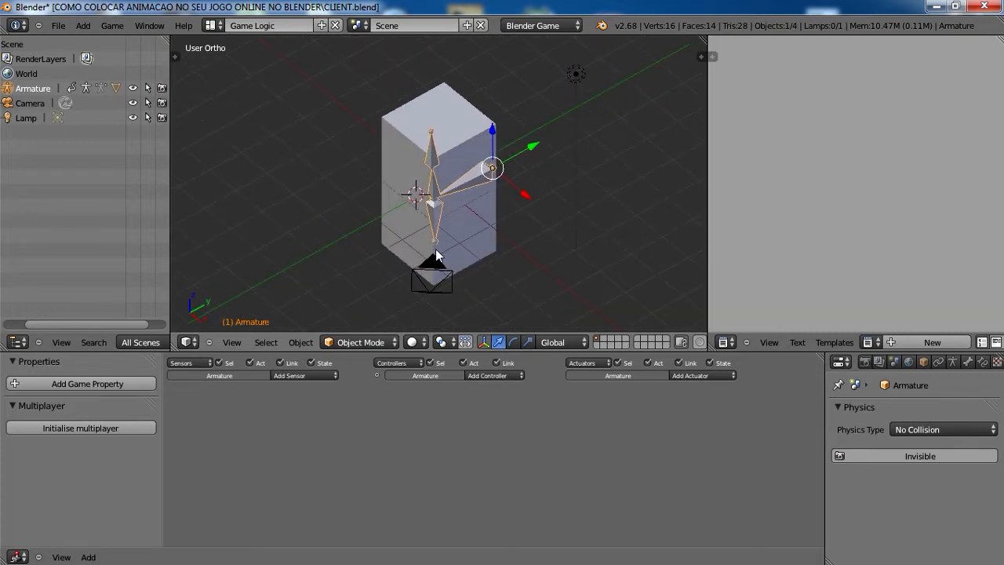
# - Add two Keyboard sensors to the armature and collapse both
pyautogui.click(320, 376)
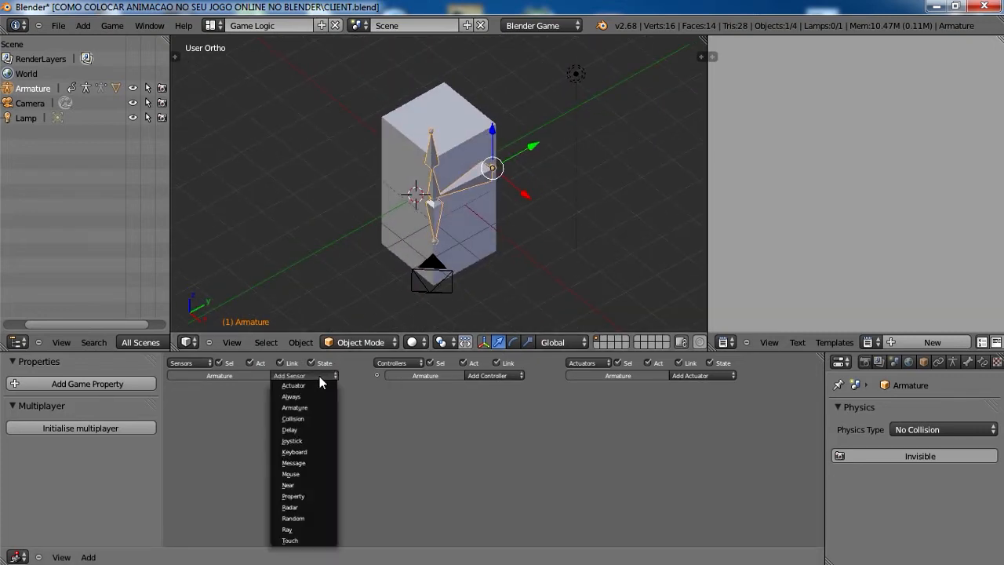
pyautogui.click(329, 451)
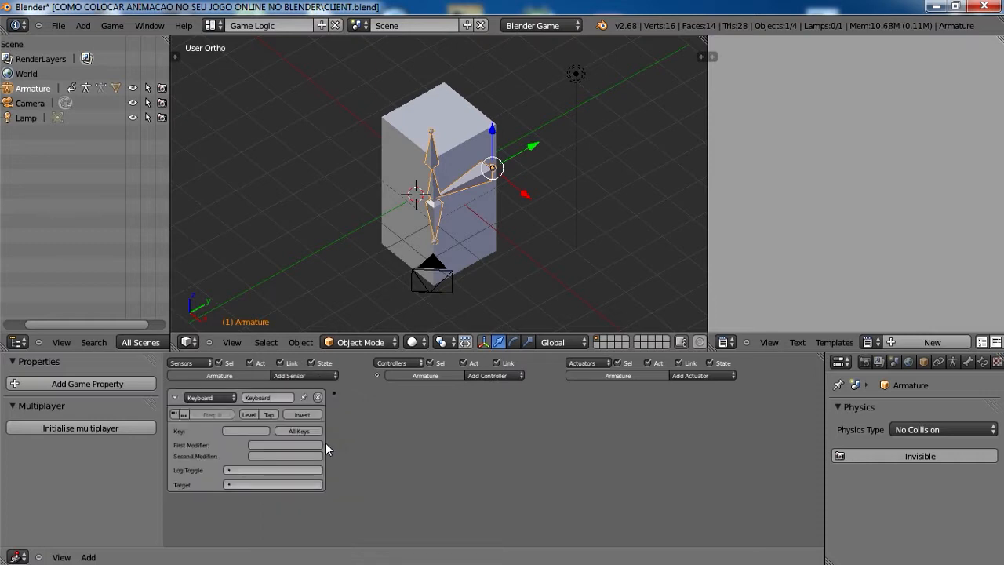
pyautogui.click(174, 398)
pyautogui.click(297, 380)
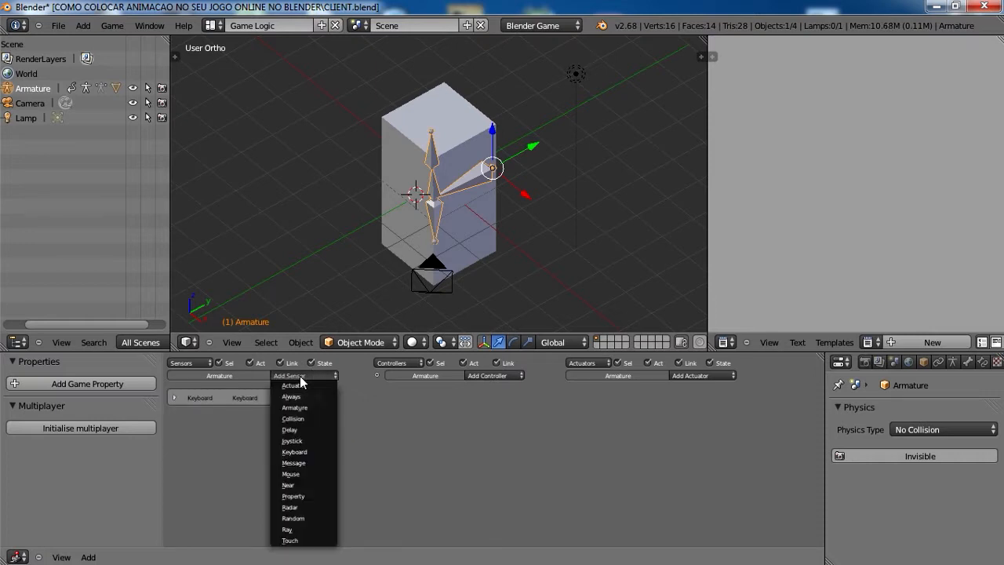
pyautogui.click(318, 449)
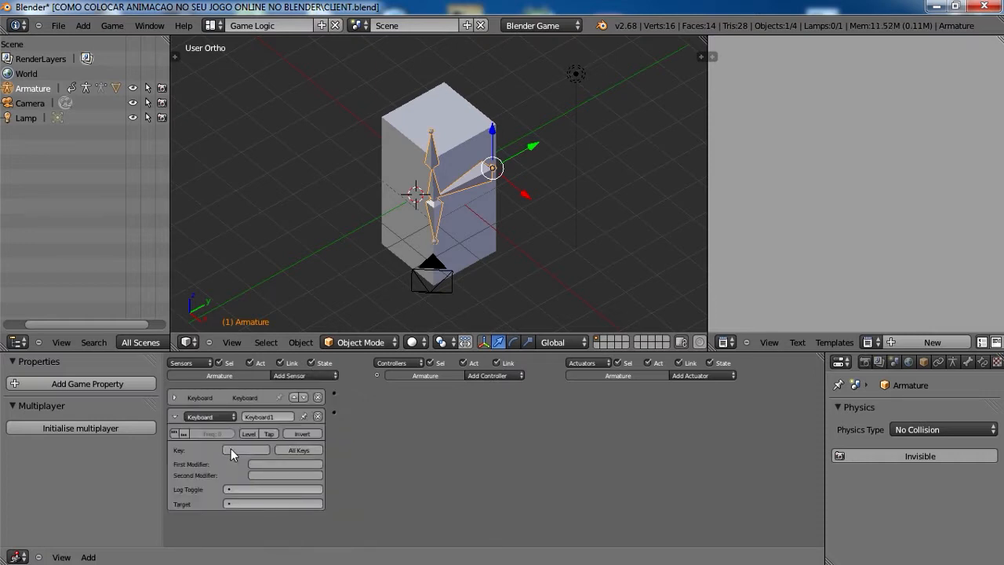
pyautogui.click(174, 416)
pyautogui.click(175, 397)
pyautogui.click(175, 398)
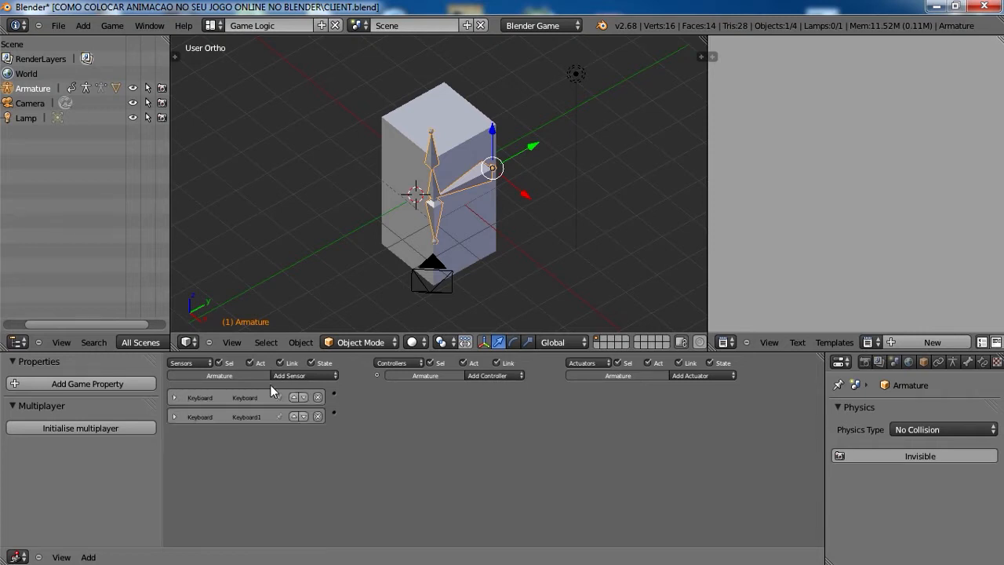
# - Add a third and a fourth Keyboard sensor to the armature and collapse them
pyautogui.click(314, 375)
pyautogui.click(317, 451)
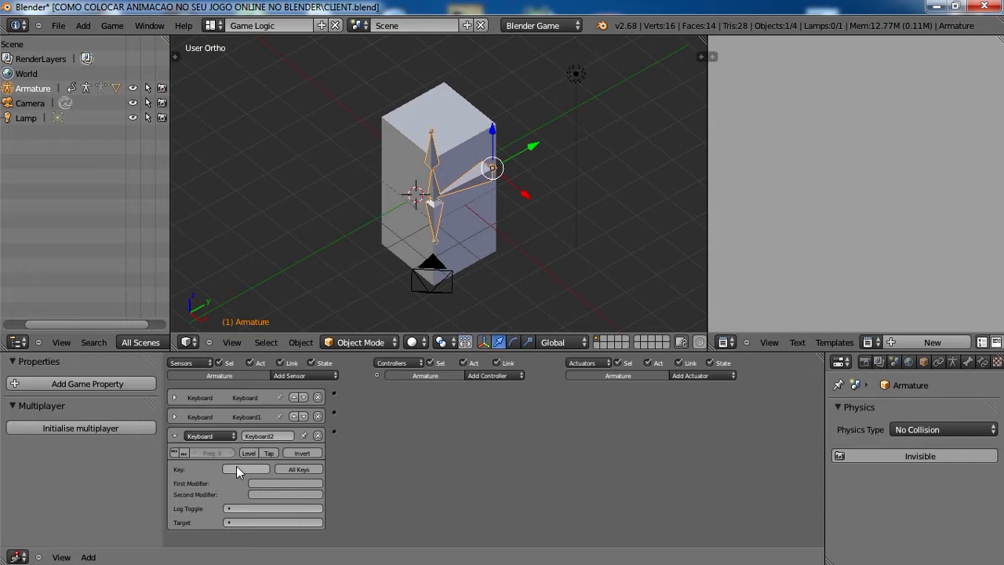
pyautogui.click(174, 435)
pyautogui.click(312, 376)
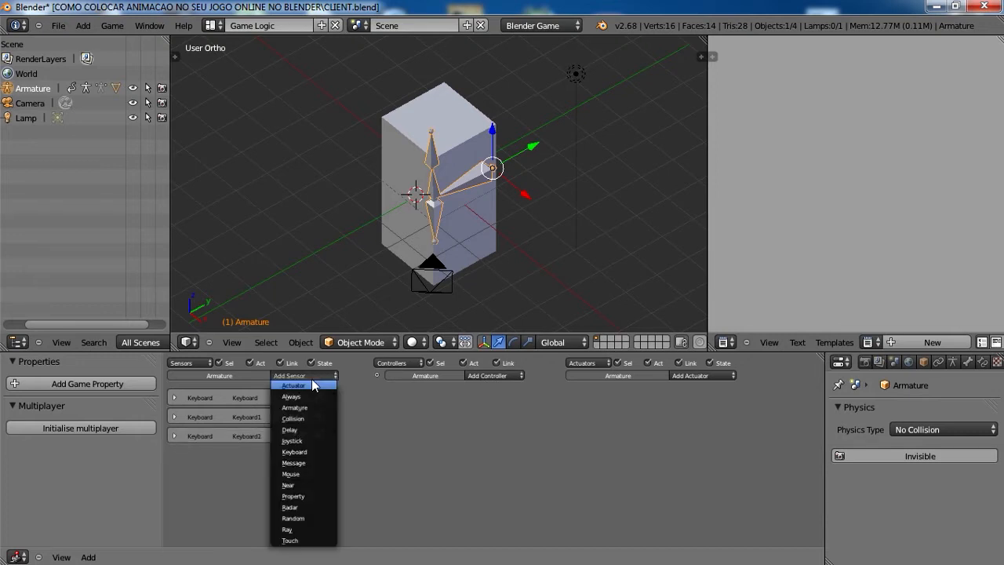
pyautogui.click(312, 451)
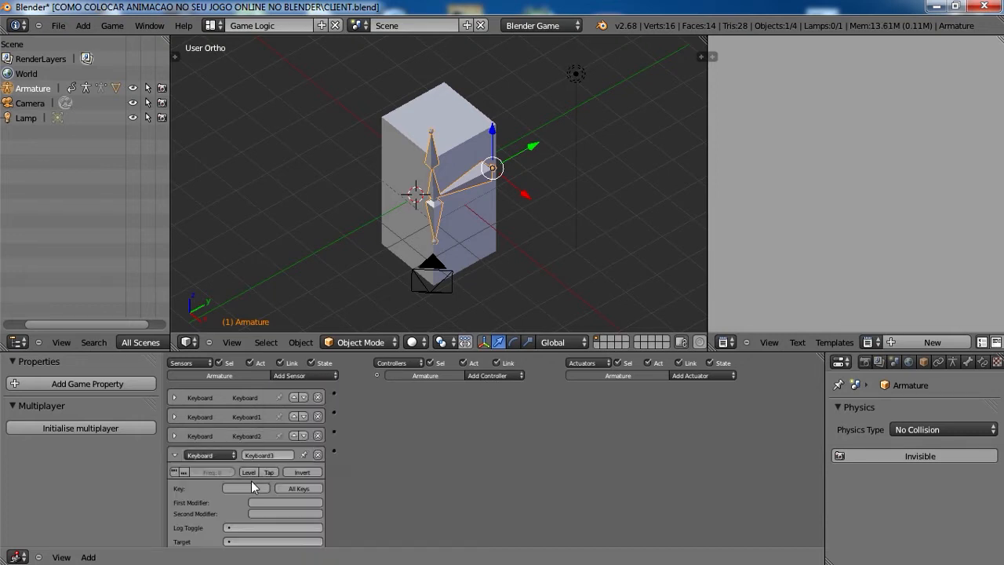
pyautogui.click(174, 455)
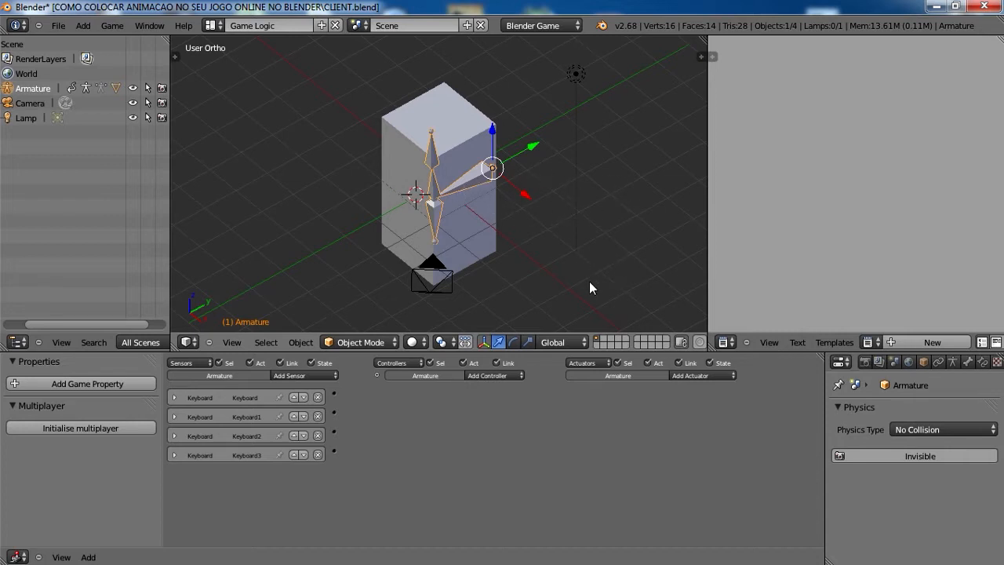
# - Add an Action actuator to the armature that plays the CAMINHAR action from frame 1 to 10
pyautogui.click(706, 375)
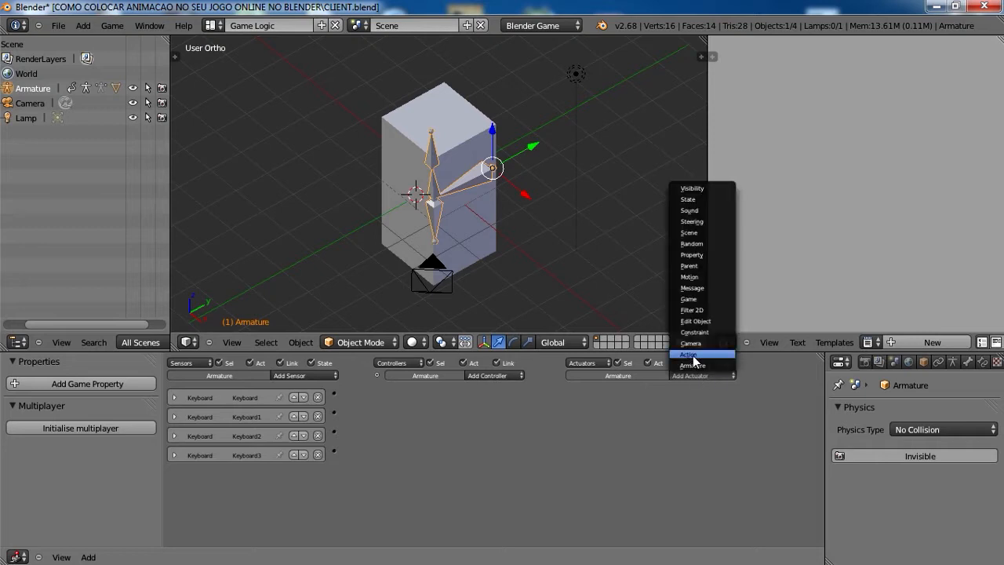
pyautogui.click(693, 355)
pyautogui.click(627, 427)
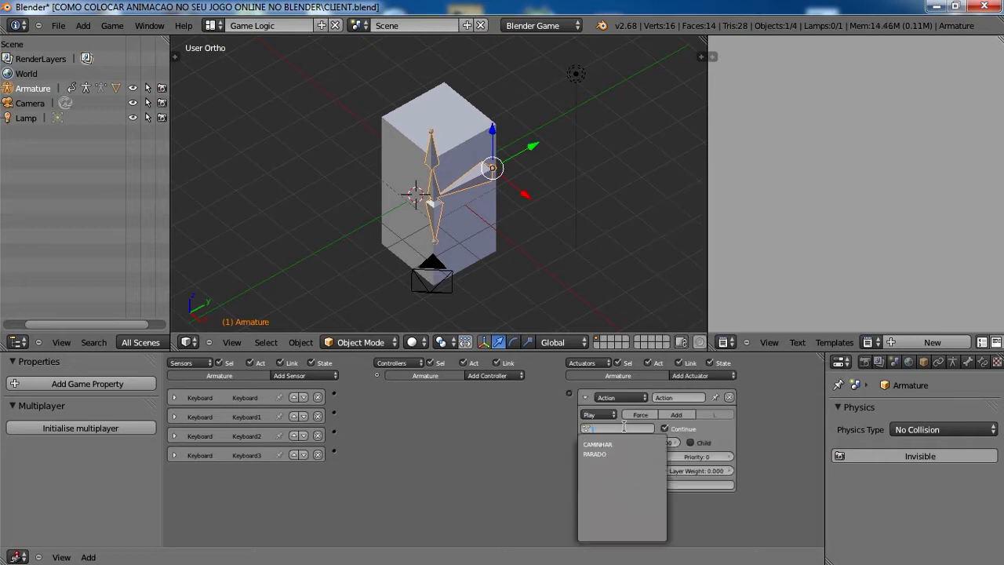
pyautogui.click(611, 446)
pyautogui.click(592, 444)
pyautogui.write('1')
pyautogui.press('Return')
pyautogui.click(656, 443)
pyautogui.write('10')
pyautogui.press('Return')
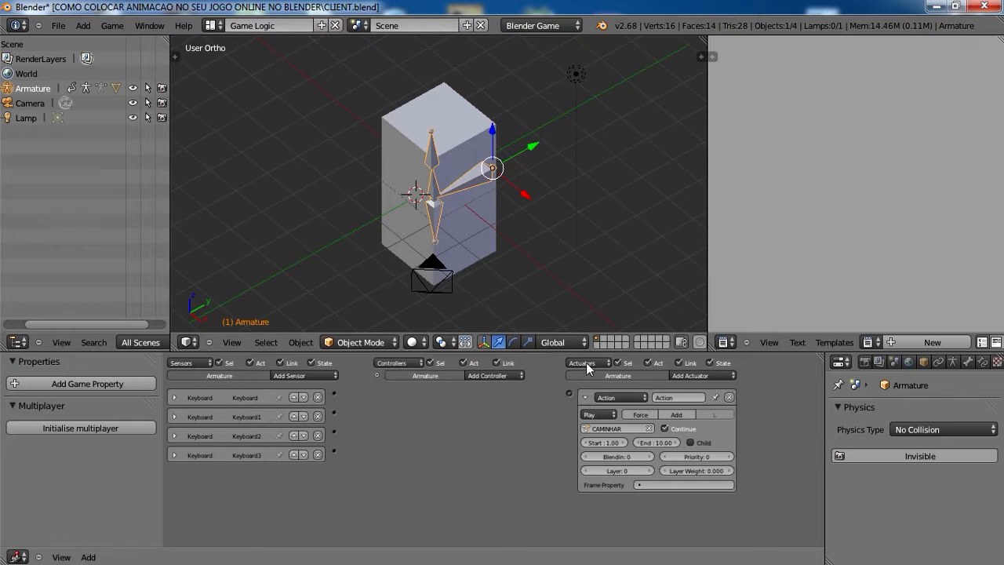
# - Add an And controller and link all four Keyboard sensors through it to the Action actuator
pyautogui.click(490, 375)
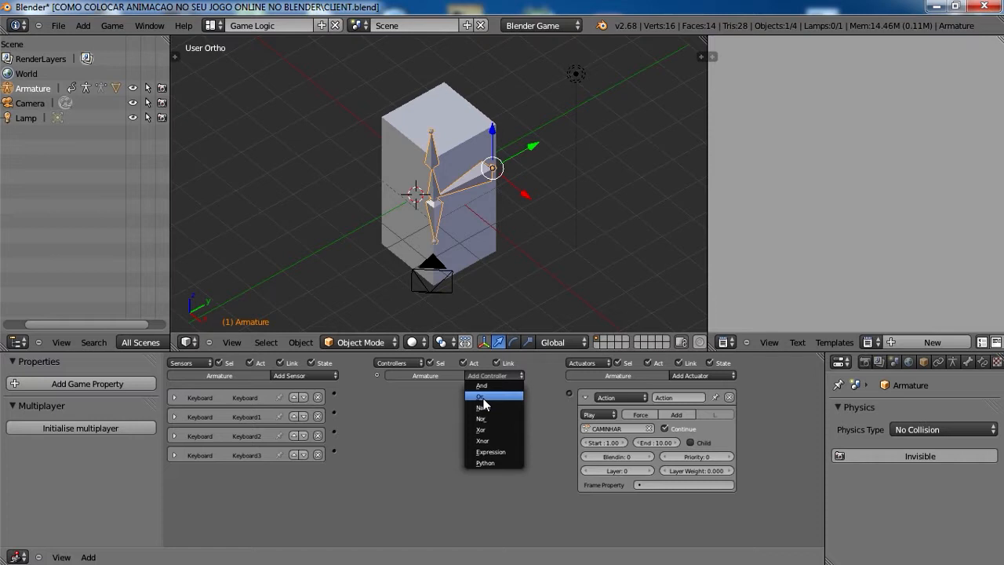
pyautogui.click(490, 384)
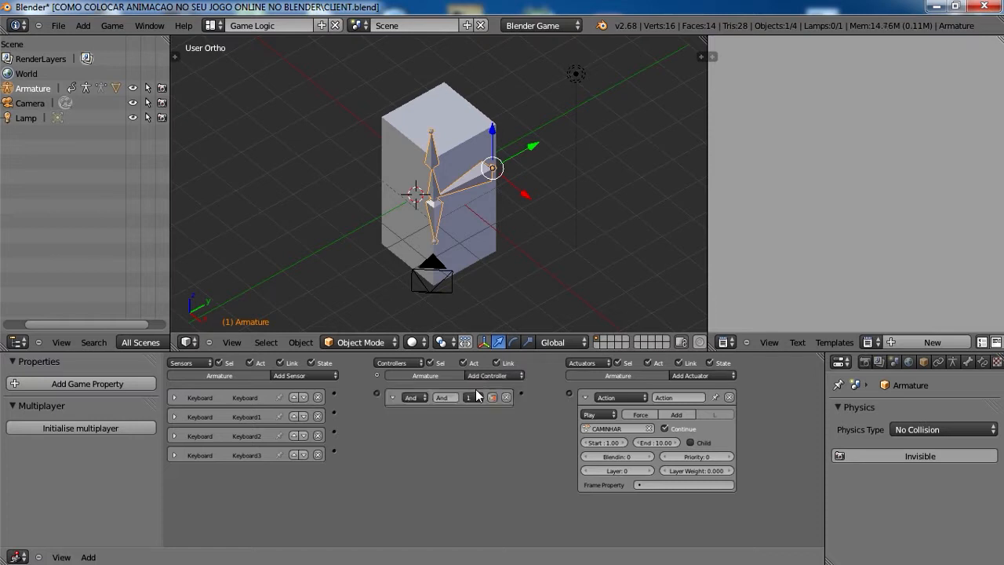
pyautogui.moveTo(376, 393); pyautogui.dragTo(335, 393)
pyautogui.moveTo(341, 434); pyautogui.dragTo(377, 392)
pyautogui.moveTo(570, 385); pyautogui.dragTo(571, 393)
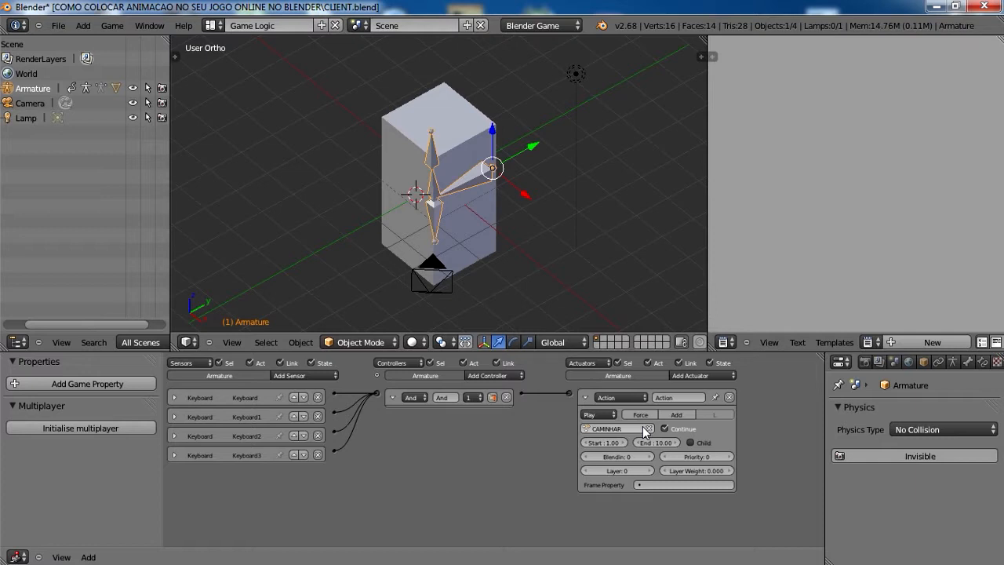
# - Replace the single And controller with four separate And controllers
pyautogui.click(508, 399)
pyautogui.click(508, 376)
pyautogui.click(507, 382)
pyautogui.click(505, 377)
pyautogui.click(499, 382)
pyautogui.click(500, 375)
pyautogui.click(501, 382)
pyautogui.click(502, 375)
pyautogui.click(500, 382)
# - Link each Keyboard sensor to its own And controller, and all four controllers to the Action actuator
pyautogui.moveTo(521, 393); pyautogui.dragTo(521, 415)
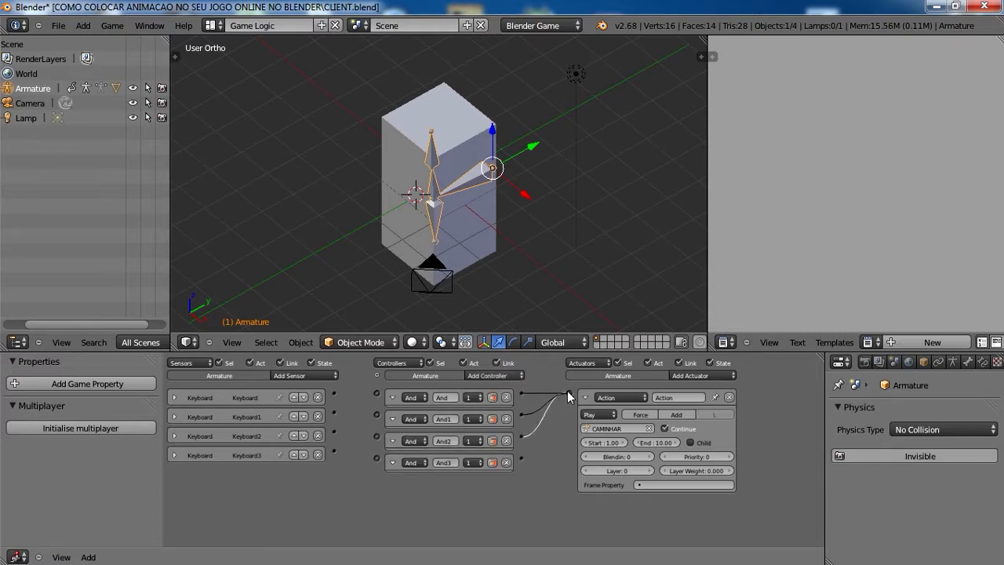
pyautogui.moveTo(530, 455); pyautogui.dragTo(522, 458)
pyautogui.moveTo(345, 451); pyautogui.dragTo(333, 410)
pyautogui.moveTo(384, 391); pyautogui.dragTo(377, 394)
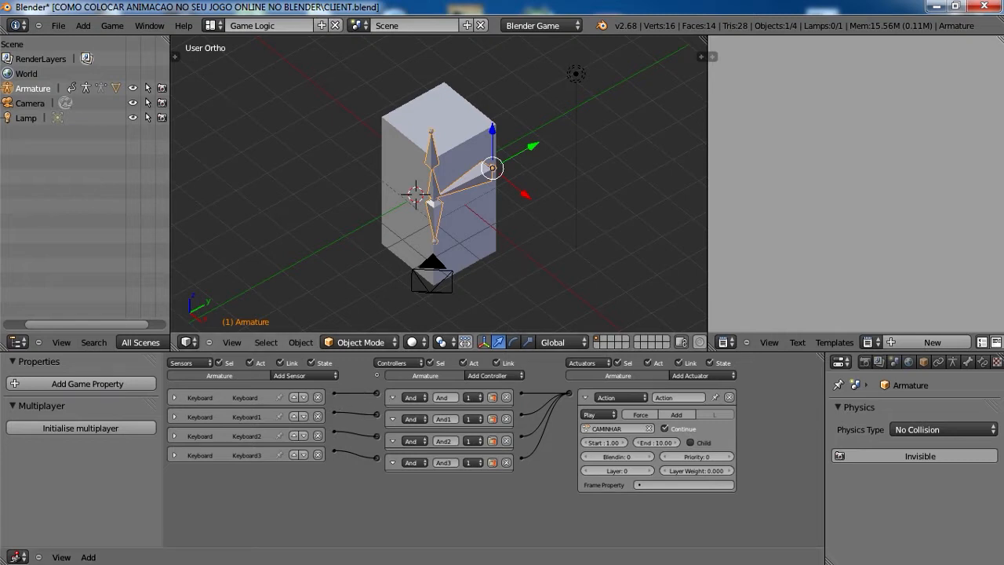
# - Run the game, trigger the walk animation repeatedly with the W control, and stop the game
pyautogui.press('p')
pyautogui.press('w')
pyautogui.press('w')
pyautogui.press('w')
pyautogui.press('w')
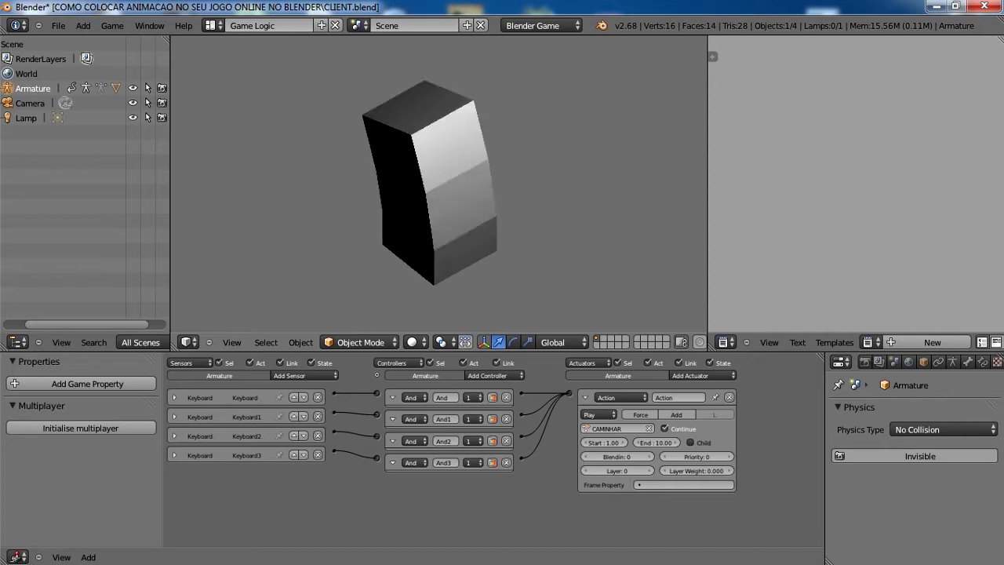
pyautogui.press('Escape')
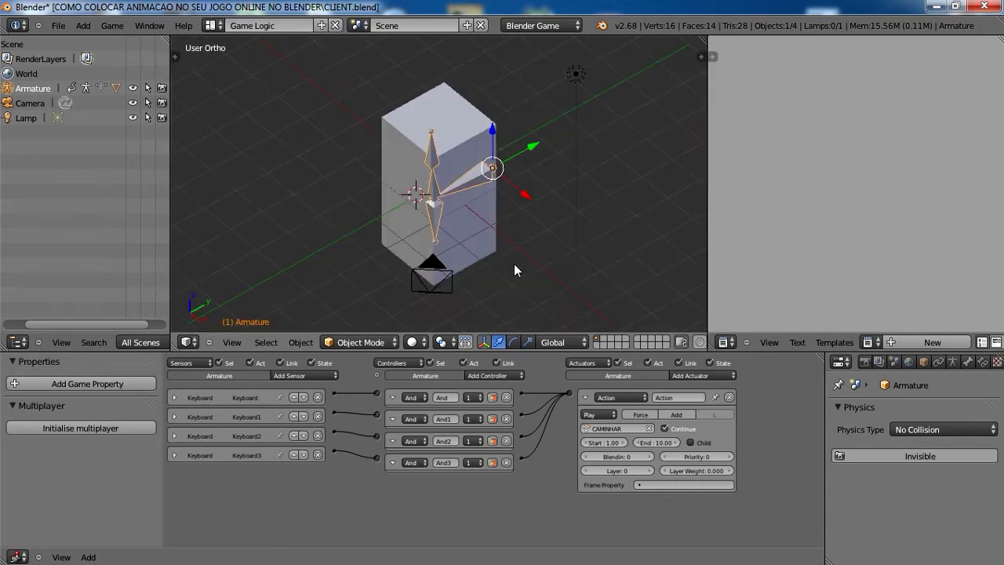
# - Delete all four And controllers from the armature
pyautogui.click(506, 396)
pyautogui.click(506, 397)
pyautogui.click(506, 396)
pyautogui.click(505, 396)
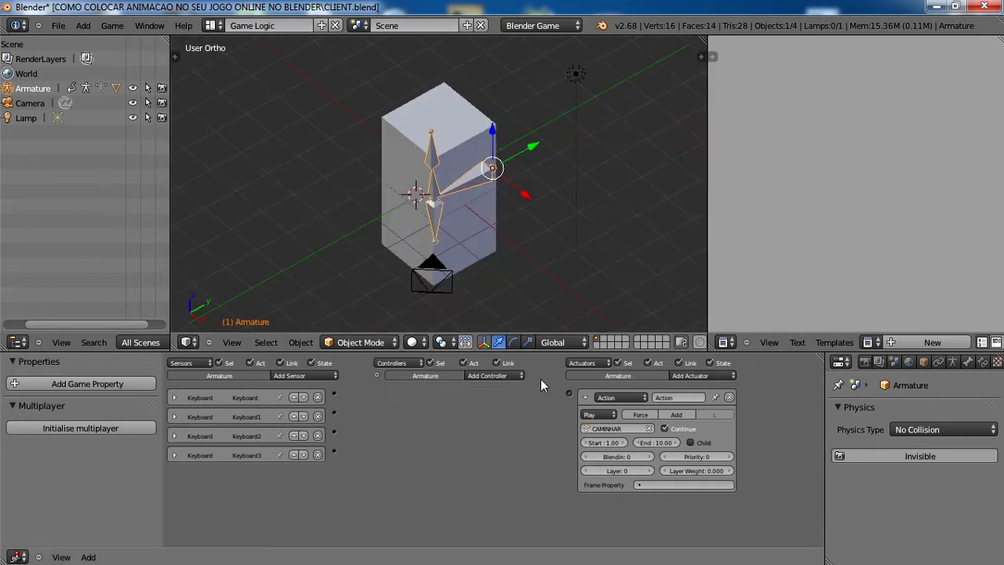
# - Add an Or controller to the armature and link all four Keyboard sensors to it
pyautogui.click(507, 376)
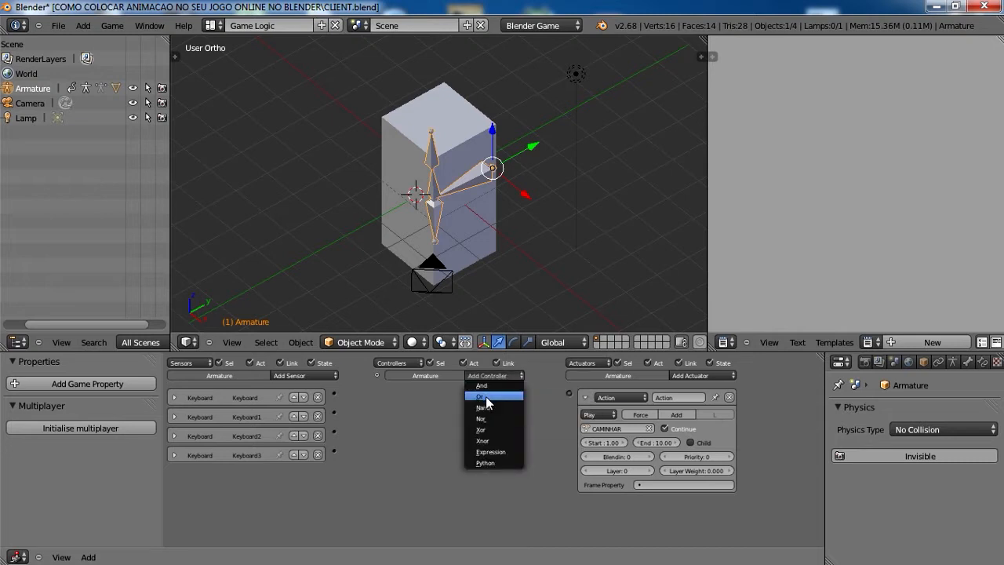
pyautogui.click(488, 398)
pyautogui.moveTo(374, 392); pyautogui.dragTo(334, 393)
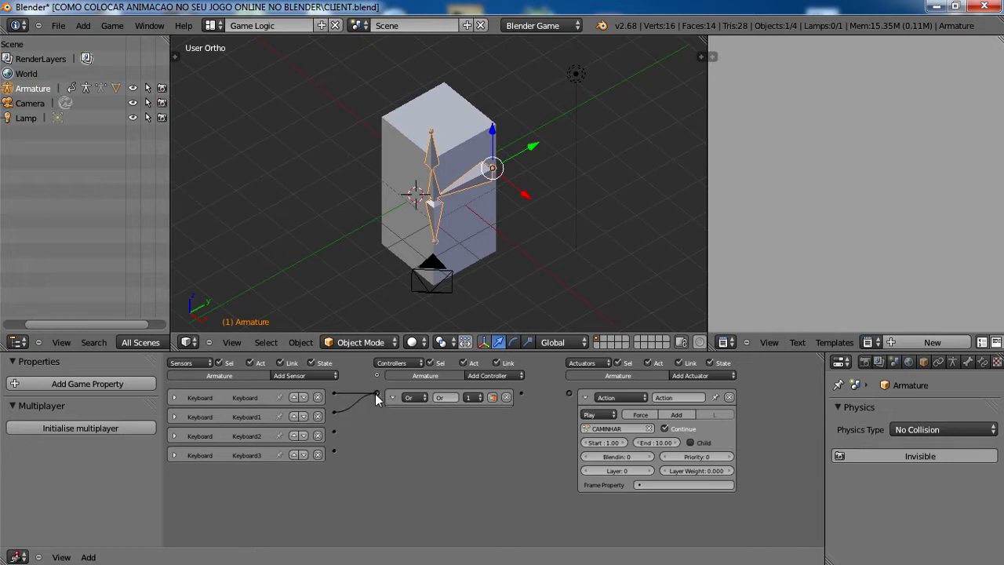
pyautogui.moveTo(331, 430); pyautogui.dragTo(376, 393)
pyautogui.moveTo(335, 448); pyautogui.dragTo(376, 392)
# - Review the settings of each of the four Keyboard sensors, leaving them all collapsed
pyautogui.click(171, 396)
pyautogui.click(171, 397)
pyautogui.click(173, 416)
pyautogui.click(173, 413)
pyautogui.click(175, 440)
pyautogui.click(174, 438)
pyautogui.click(178, 455)
pyautogui.click(179, 455)
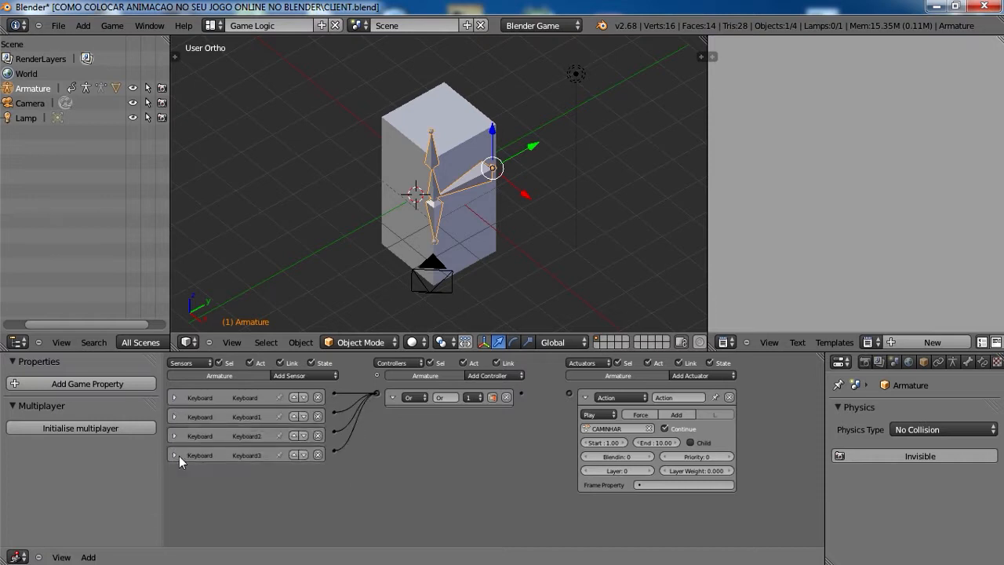
# - Collapse the Or controller, link it to the Action actuator, and test the walk animation in the game
pyautogui.click(393, 397)
pyautogui.moveTo(521, 393); pyautogui.dragTo(569, 393)
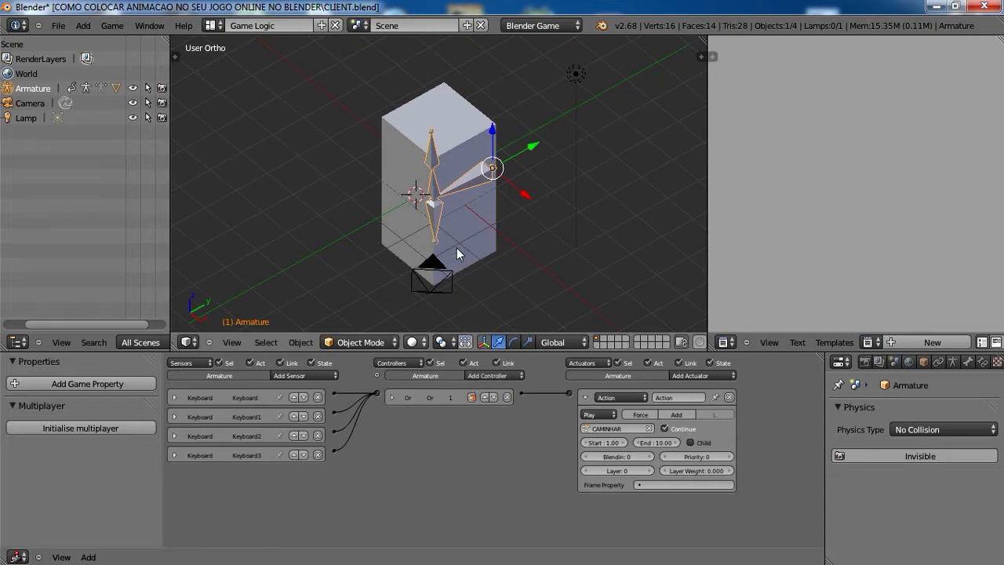
pyautogui.press('p')
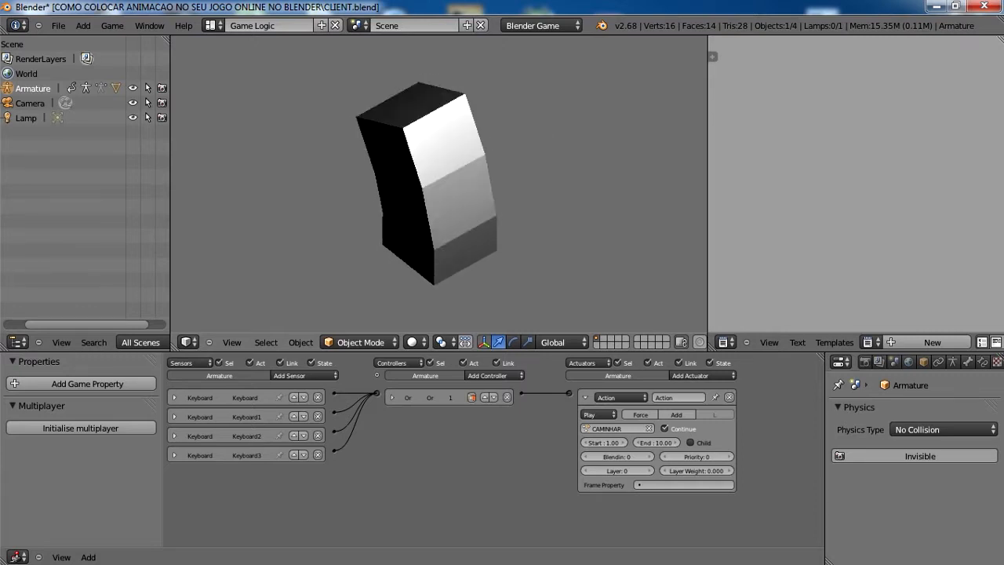
pyautogui.press('Escape')
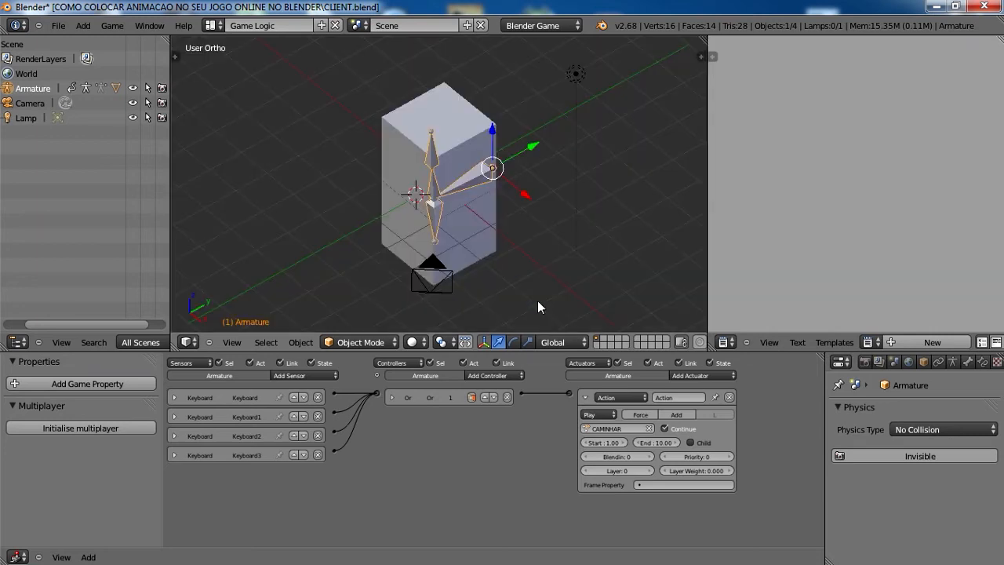
# - Set the Action actuator's play mode to Loop Stop and test the animation in the game
pyautogui.click(600, 414)
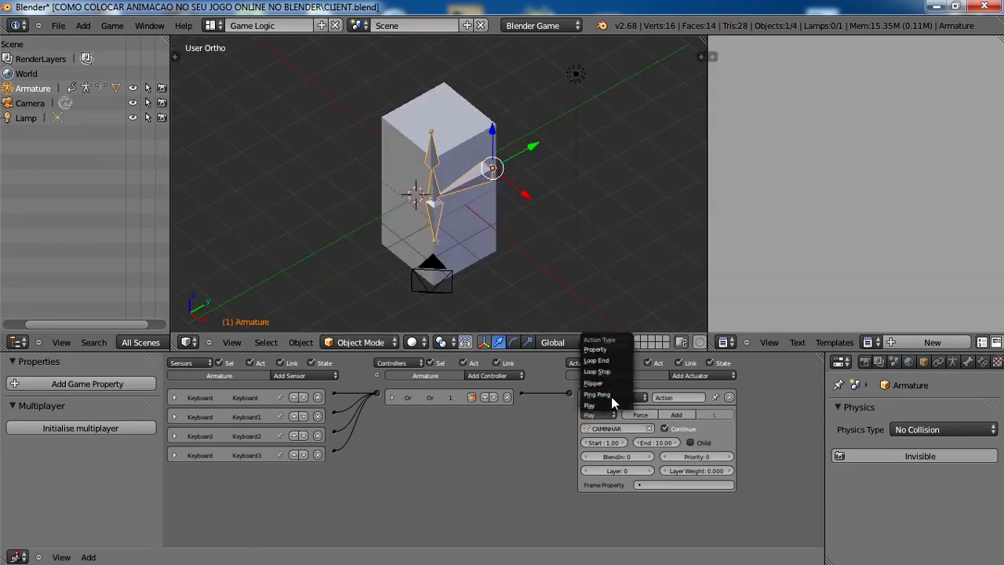
pyautogui.click(617, 371)
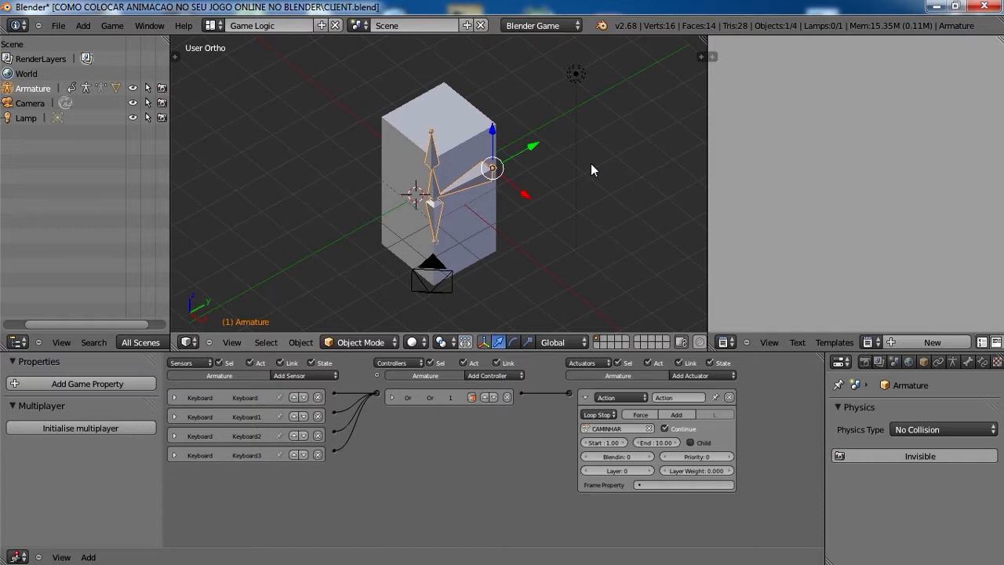
pyautogui.press('p')
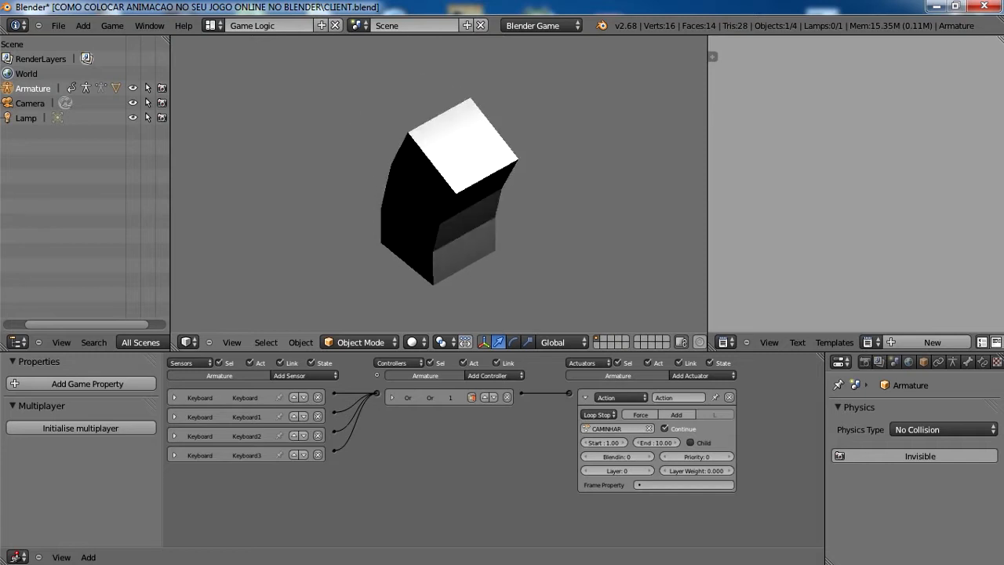
pyautogui.press('Escape')
# - Collapse the Action actuator and run the game twice to check the character's movement and resting pose
pyautogui.click(584, 397)
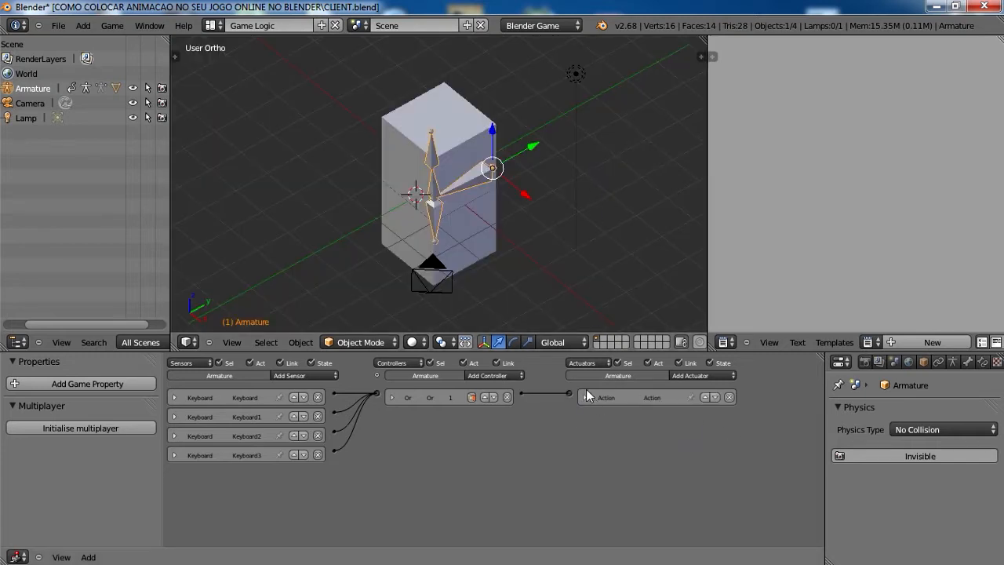
pyautogui.click(711, 376)
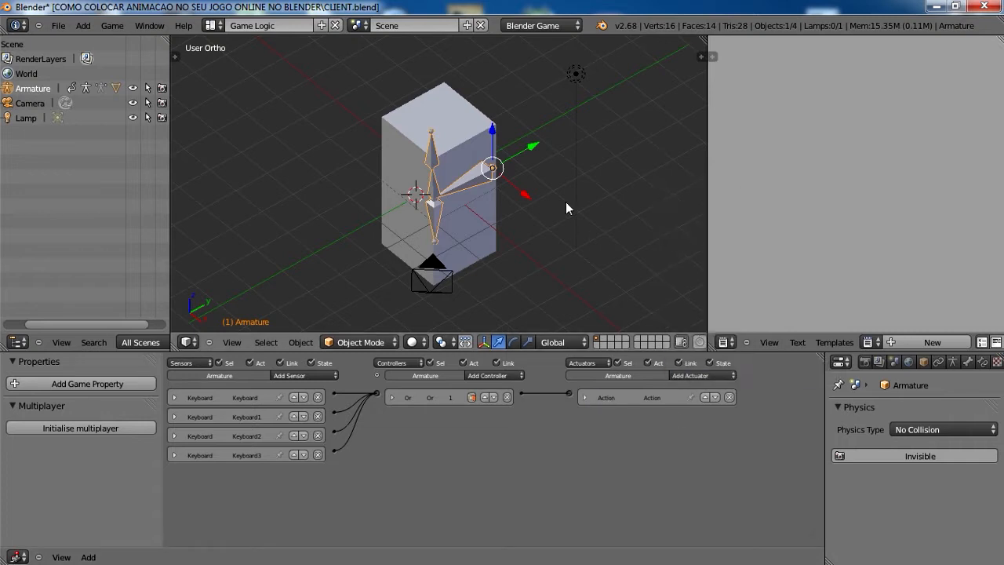
pyautogui.press('p')
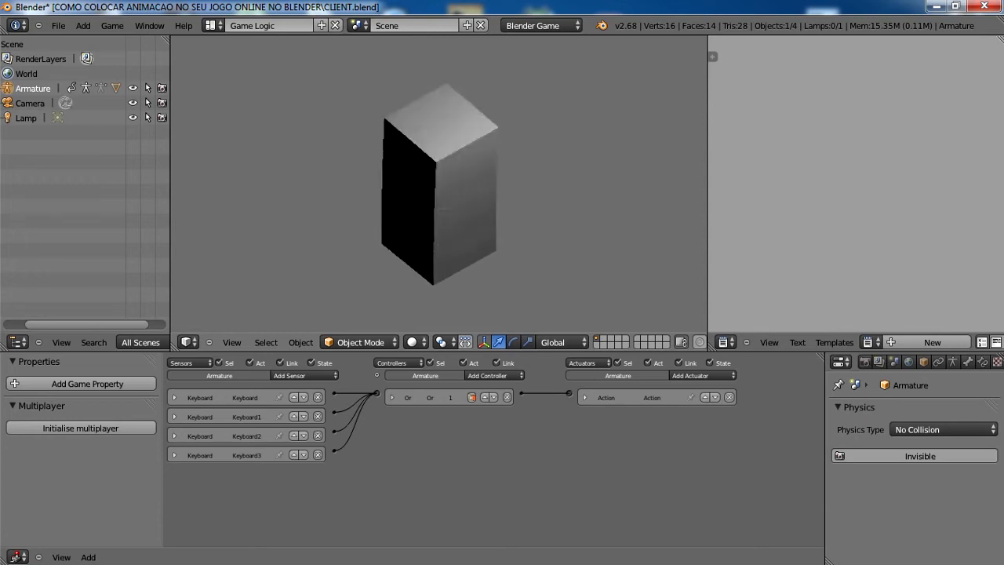
pyautogui.press('Escape')
pyautogui.press('p')
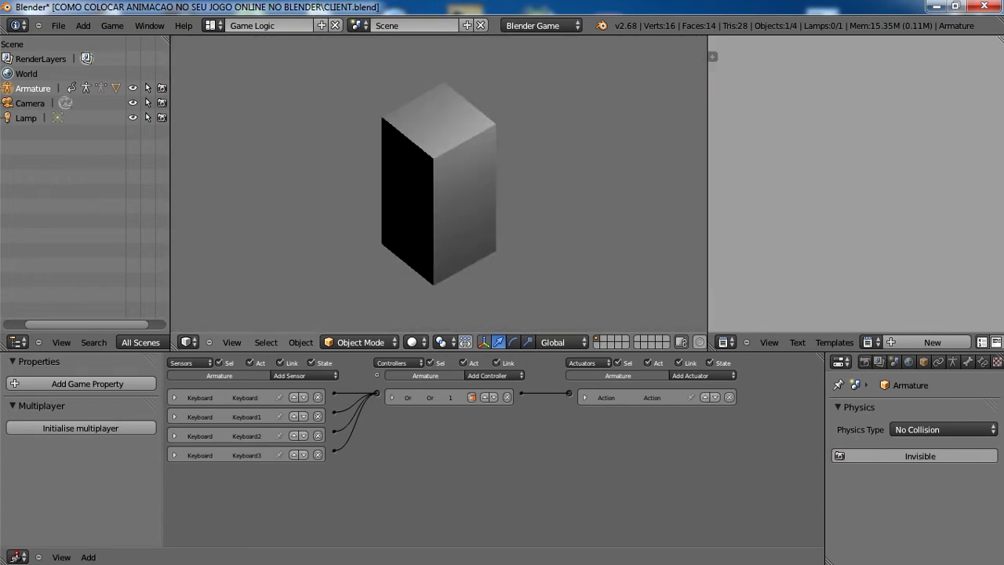
pyautogui.press('Escape')
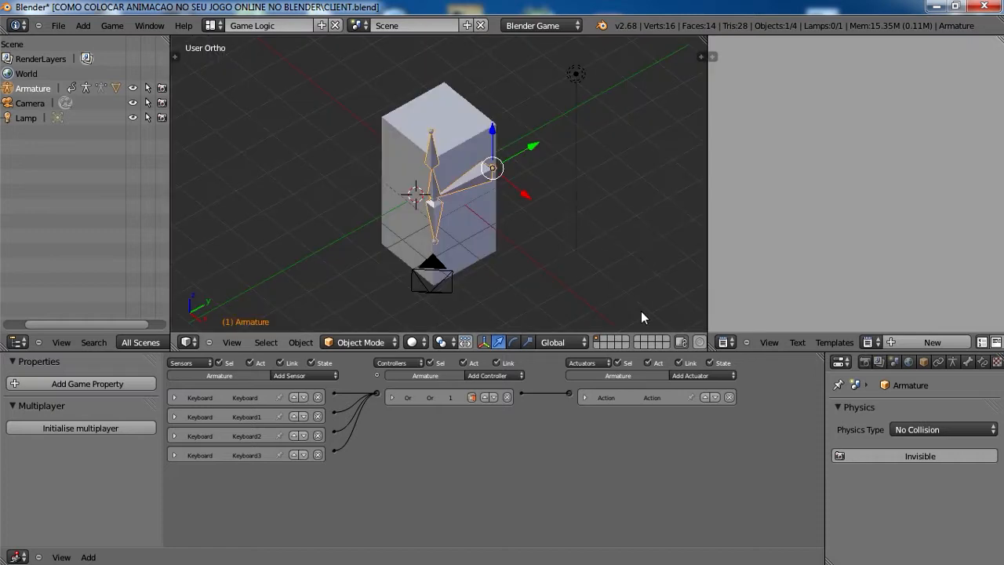
# - Add a second Action actuator that plays the PARADO action from frame 1 to 2
pyautogui.click(690, 376)
pyautogui.click(690, 355)
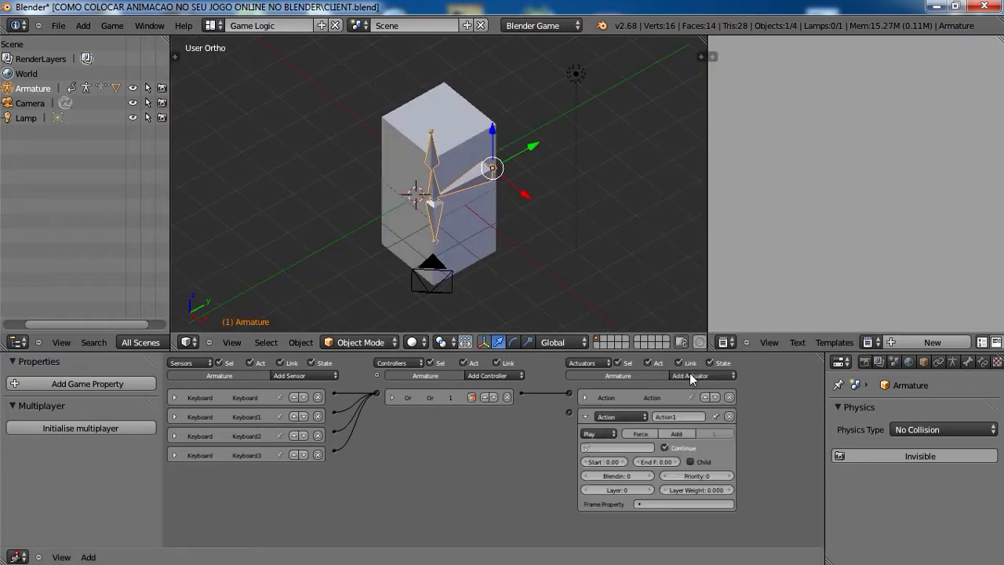
pyautogui.click(623, 448)
pyautogui.click(625, 468)
pyautogui.click(625, 461)
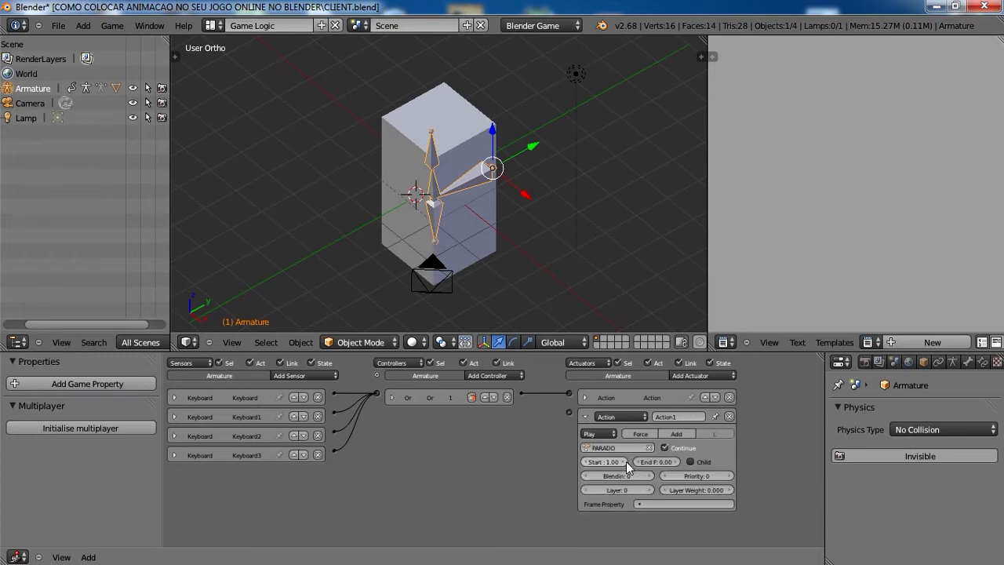
pyautogui.click(675, 459)
pyautogui.click(674, 459)
# - Keep the first Action actuator collapsed, add a Nor controller to the armature, and collapse it
pyautogui.click(584, 397)
pyautogui.click(584, 396)
pyautogui.click(487, 376)
pyautogui.click(502, 378)
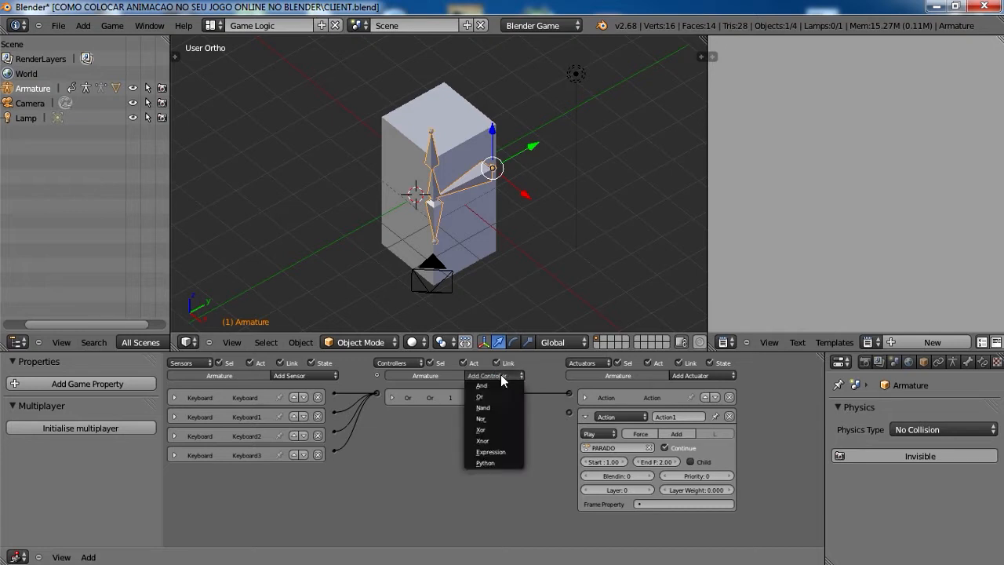
pyautogui.click(493, 417)
pyautogui.click(391, 417)
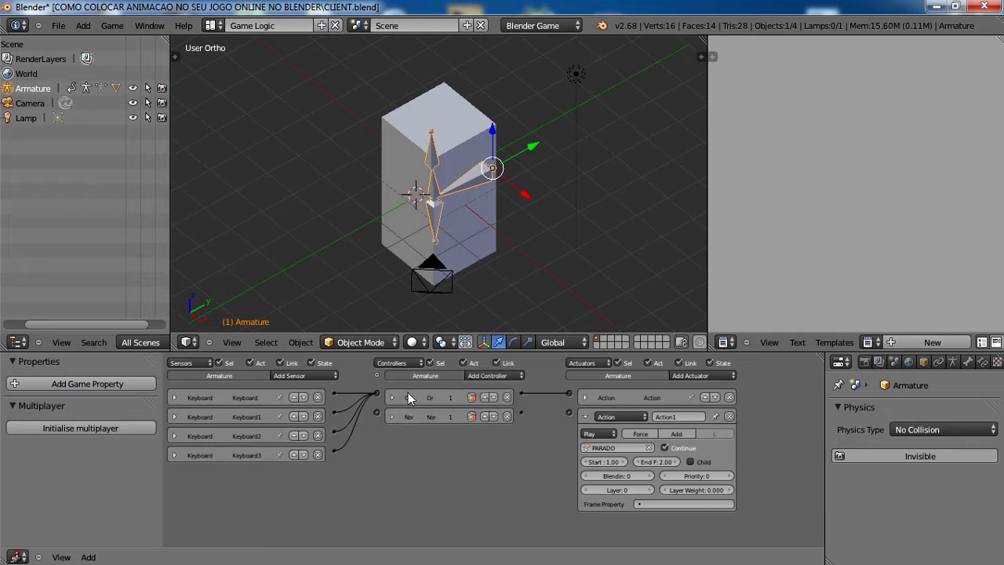
# - Link all four Keyboard sensors through the Nor controller to the second Action actuator and collapse that actuator
pyautogui.moveTo(376, 413); pyautogui.dragTo(335, 445)
pyautogui.moveTo(567, 412); pyautogui.dragTo(569, 413)
pyautogui.click(585, 417)
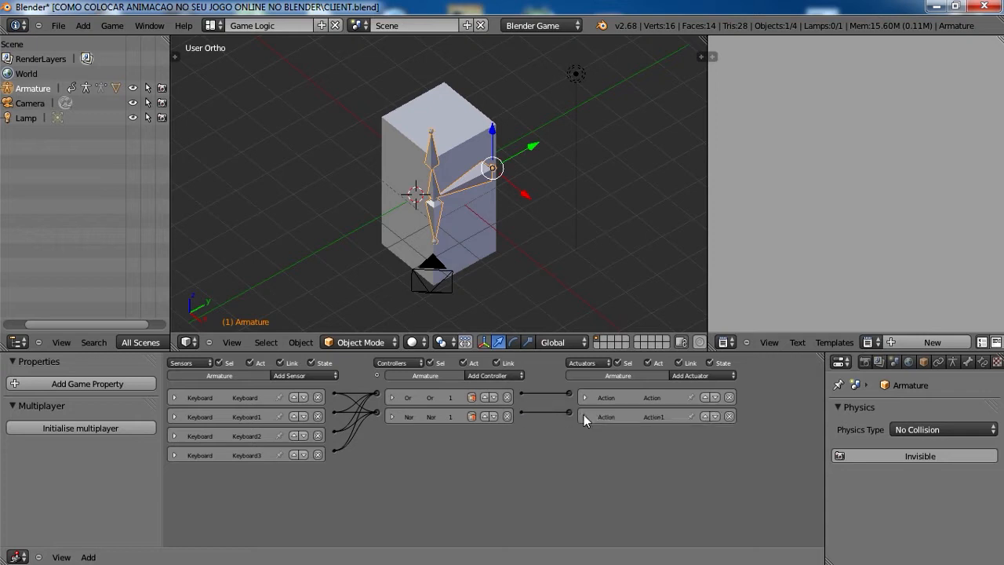
# - Run the game and test switching between the walk and idle actions with the W control
pyautogui.press('p')
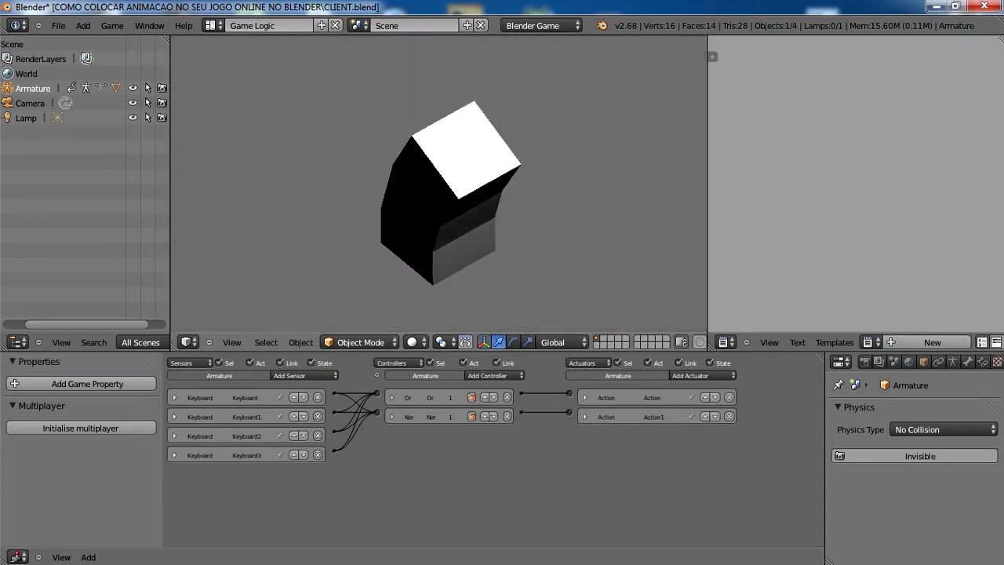
pyautogui.press('w')
pyautogui.press('w')
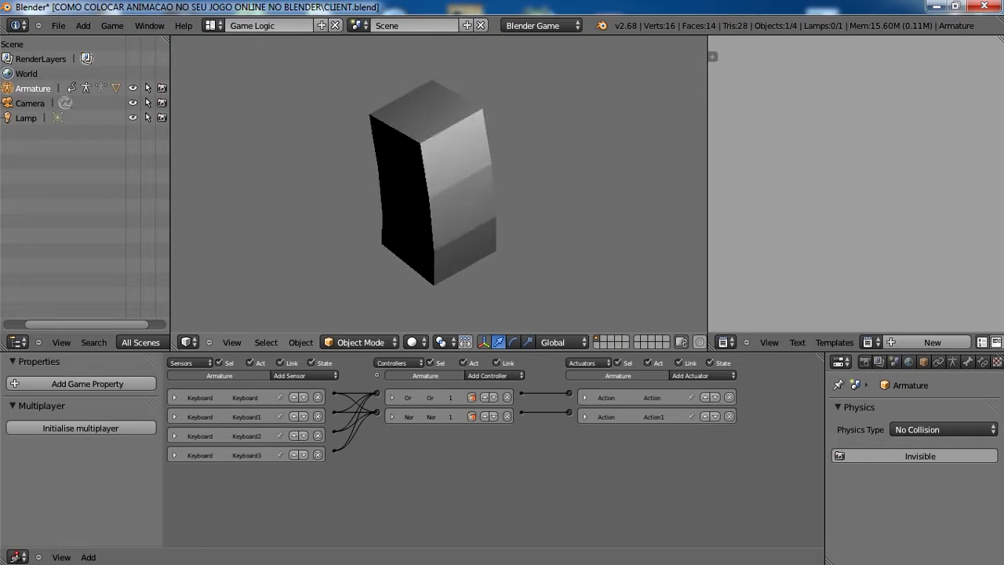
pyautogui.press('Escape')
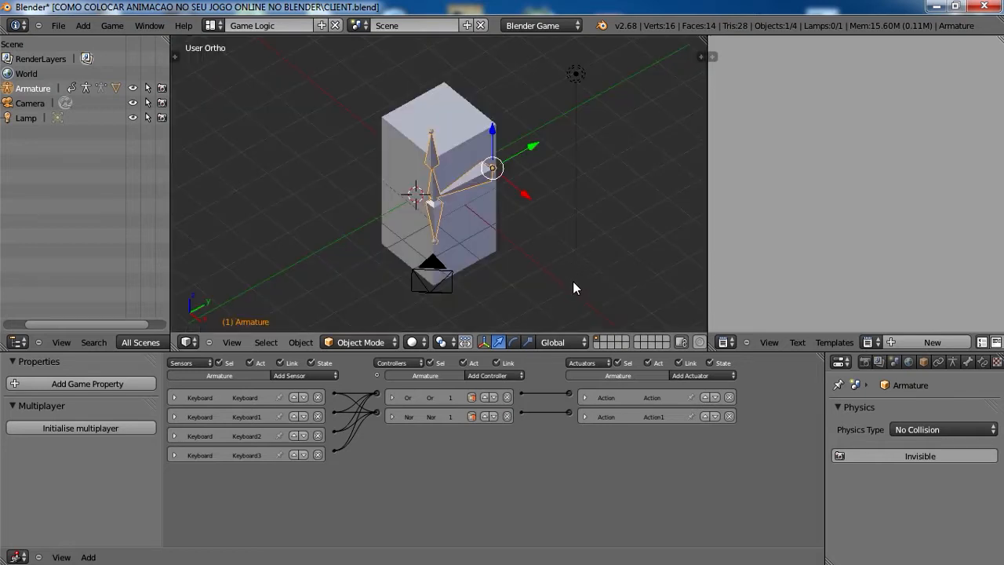
pyautogui.click(487, 375)
pyautogui.click(487, 389)
pyautogui.click(507, 435)
# - Run the game once more to check the walk and idle animations, and stop it
pyautogui.press('p')
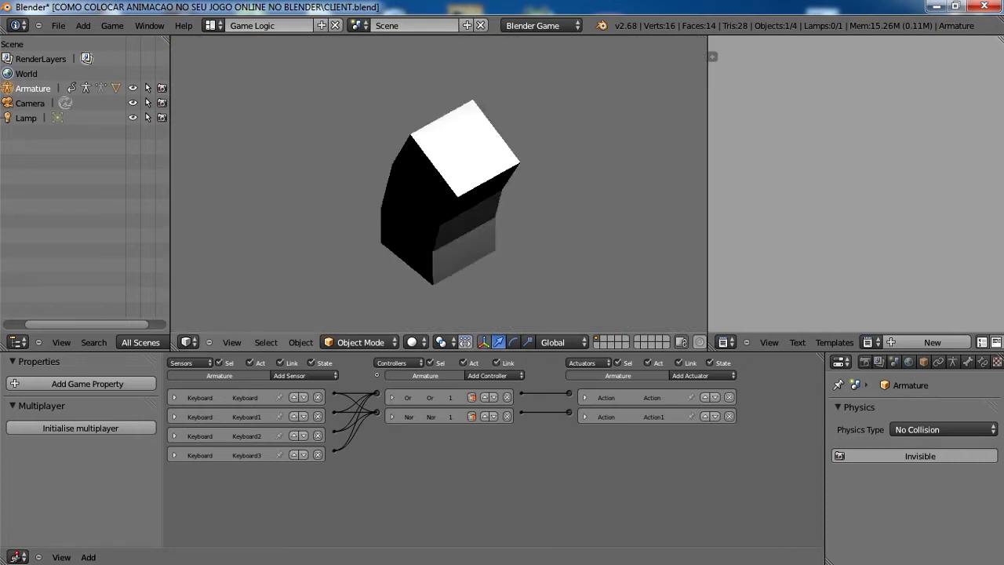
pyautogui.press('Escape')
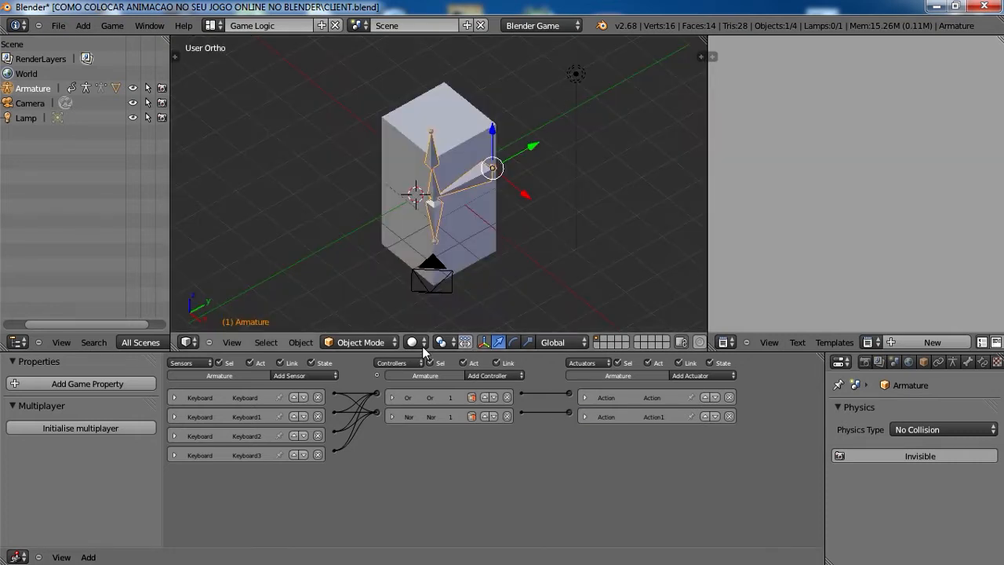
pyautogui.click(490, 374)
pyautogui.press('Escape')
pyautogui.click(500, 377)
pyautogui.scroll(-2, 493, 161)
pyautogui.scroll(5, 497, 170)
pyautogui.scroll(-1, 573, 204)
pyautogui.moveTo(573, 204); pyautogui.dragTo(450, 210, button='middle')
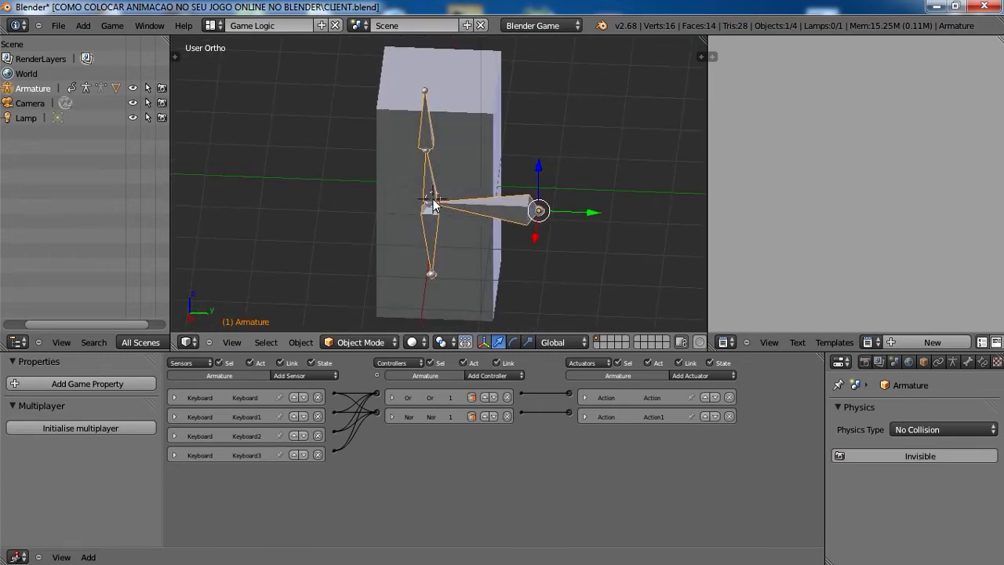
pyautogui.press('KP_1')
pyautogui.press('KP_3')
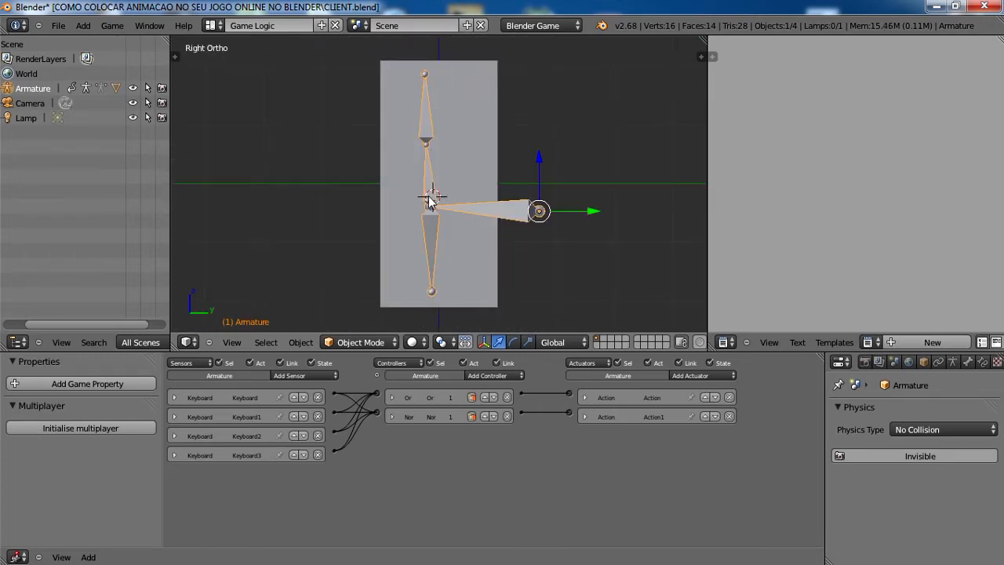
pyautogui.press('KP_1')
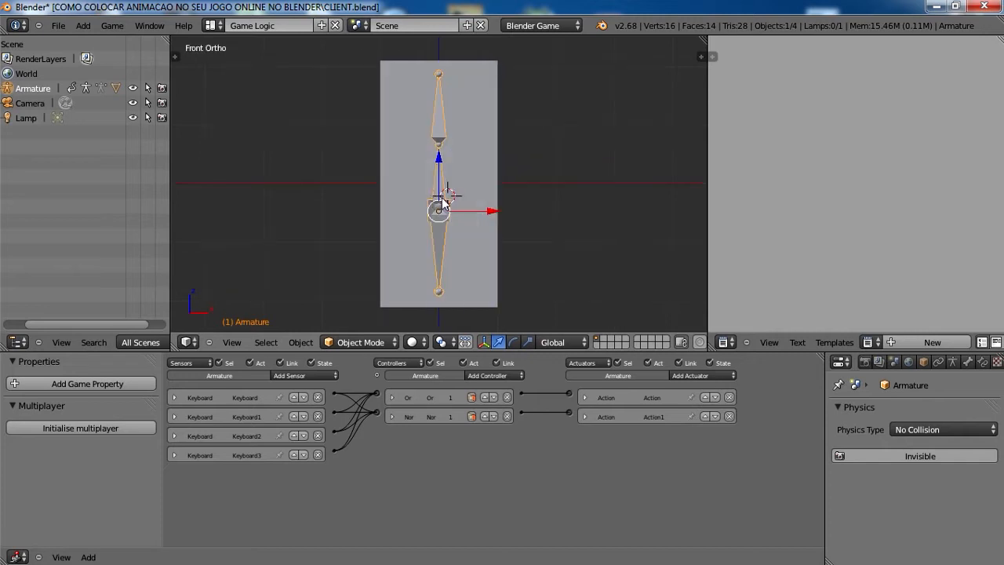
# - Remove the existing material from the cube skinned to the armature and create a new material for it
pyautogui.rightClick(497, 181)
pyautogui.press('g')
pyautogui.press('Escape')
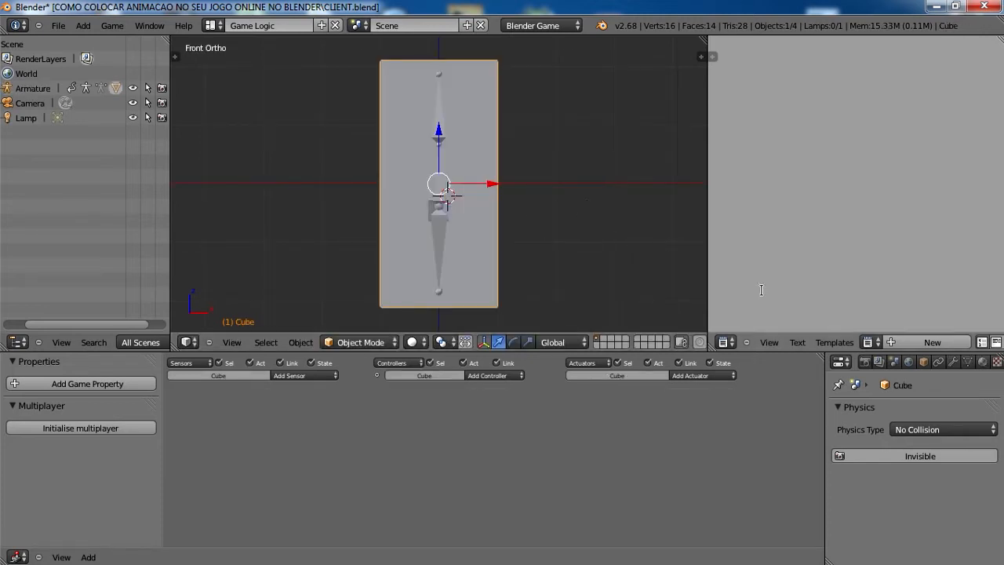
pyautogui.click(982, 362)
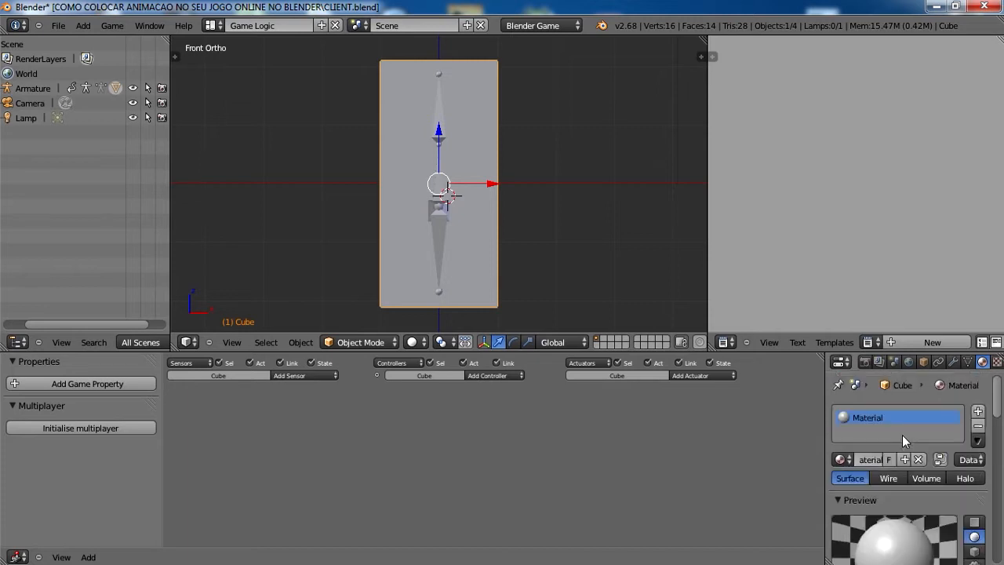
pyautogui.click(977, 425)
pyautogui.click(841, 459)
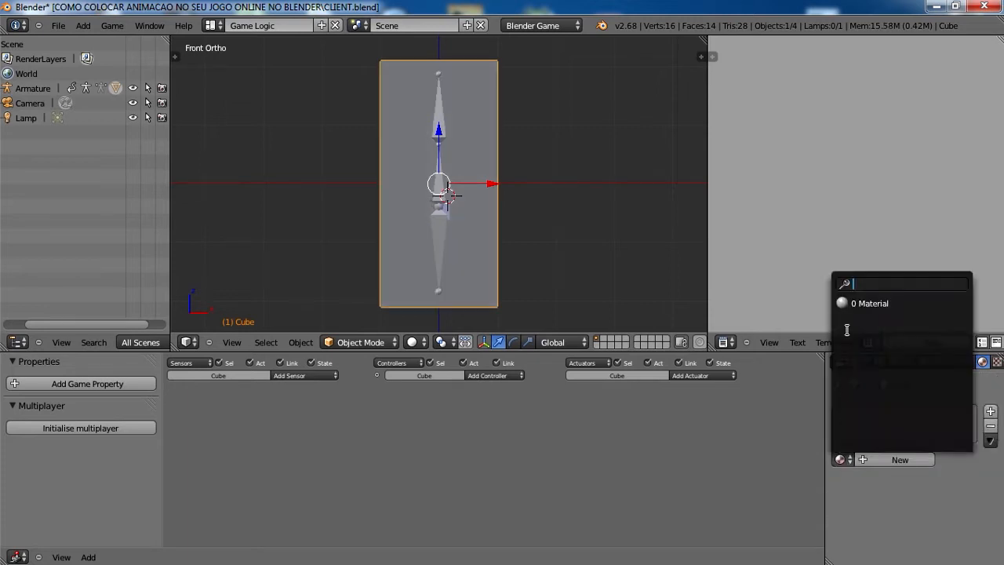
pyautogui.click(886, 461)
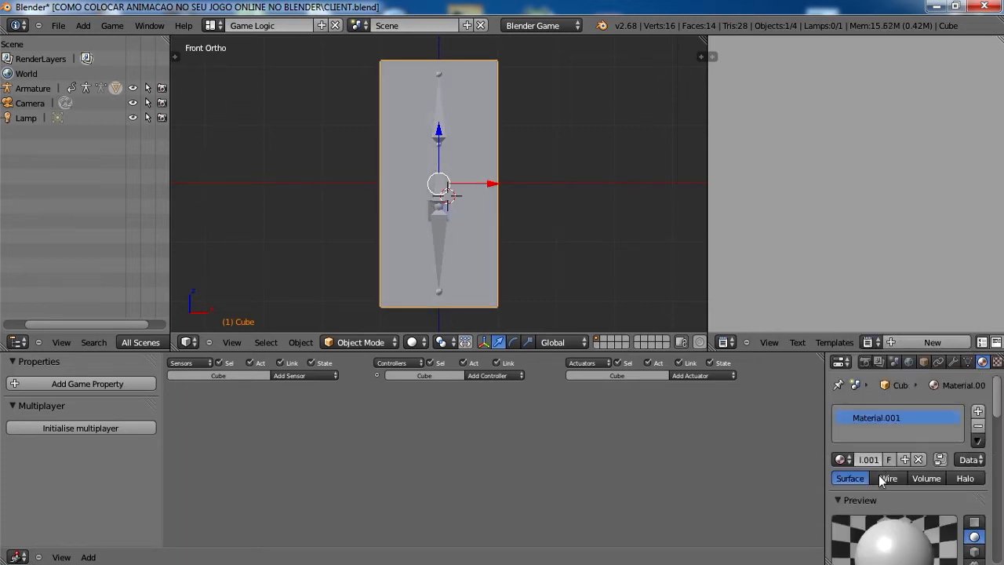
# - Set the new material's diffuse colour to a saturated blue
pyautogui.scroll(-2, 872, 459)
pyautogui.click(866, 521)
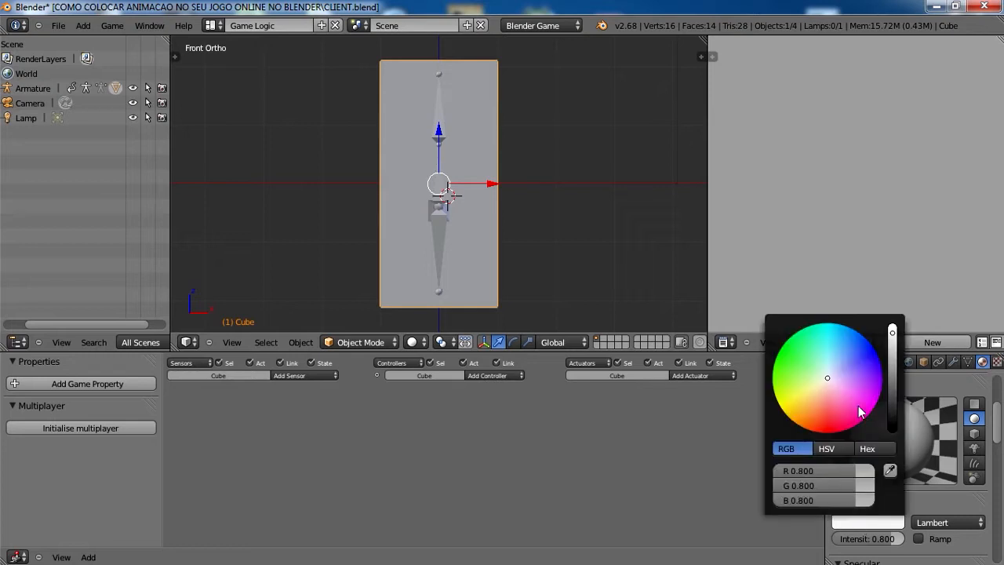
pyautogui.moveTo(858, 408); pyautogui.dragTo(873, 346)
# - Add a second cube mesh at the 3D cursor and align it along the Y axis with the blue block
pyautogui.scroll(-3, 518, 236)
pyautogui.moveTo(530, 217); pyautogui.dragTo(338, 242, button='middle')
pyautogui.hotkey('shift', 'a')
pyautogui.moveTo(337, 242)
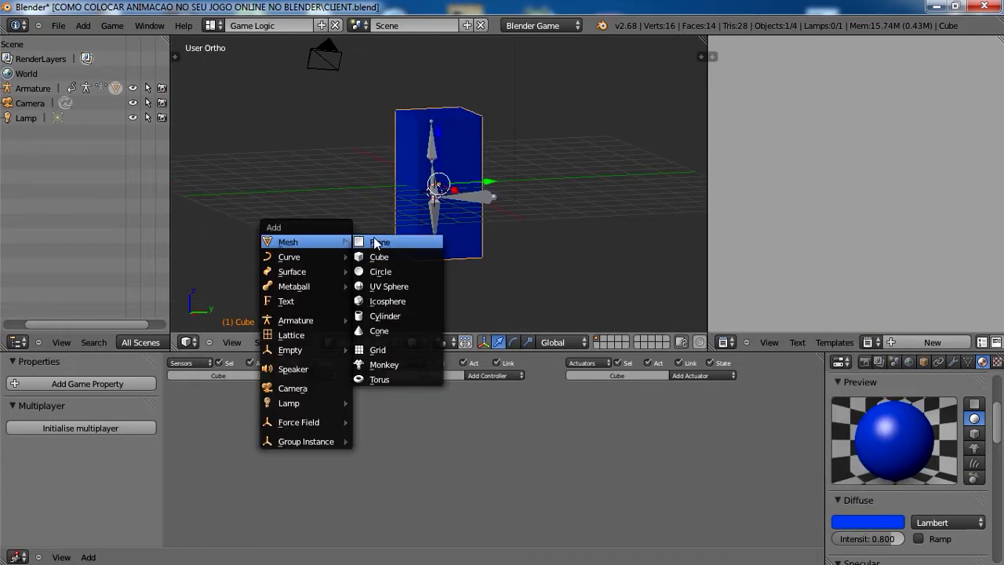
pyautogui.click(404, 257)
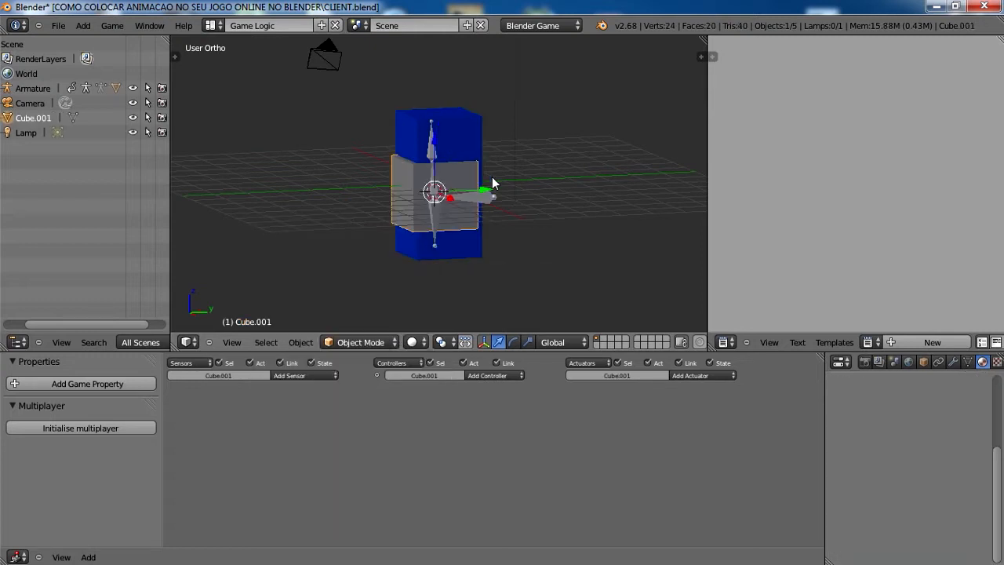
pyautogui.moveTo(483, 191); pyautogui.dragTo(483, 191)
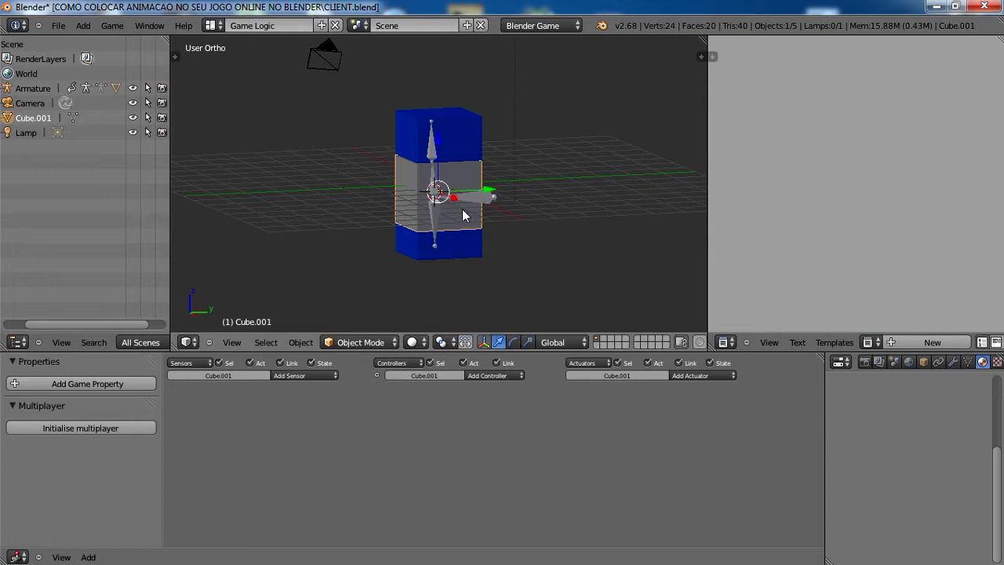
# - Scale the new cube along the Z axis until it is as tall as the blue block
pyautogui.press('g')
pyautogui.press('z')
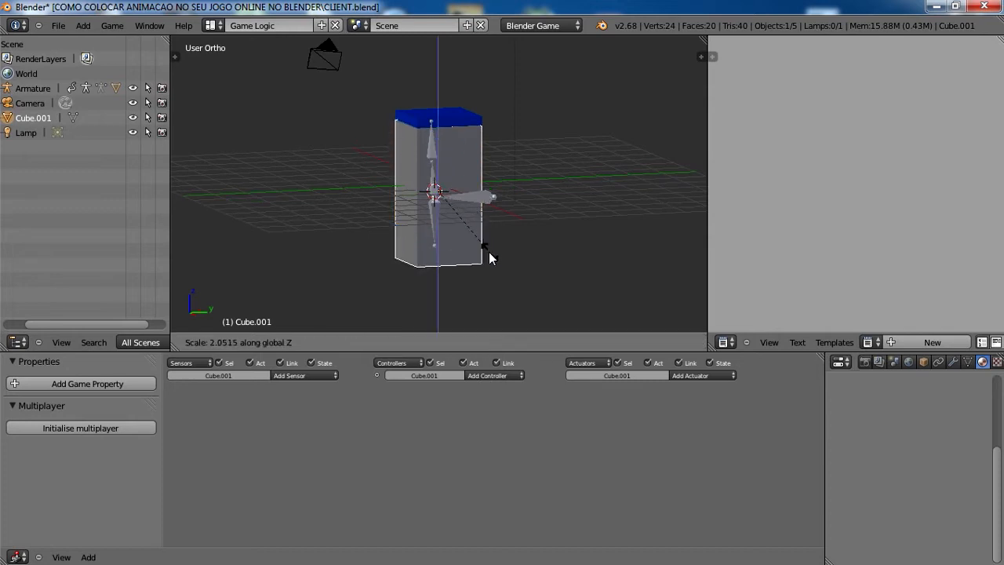
pyautogui.click(484, 241)
pyautogui.press('s')
pyautogui.press('z')
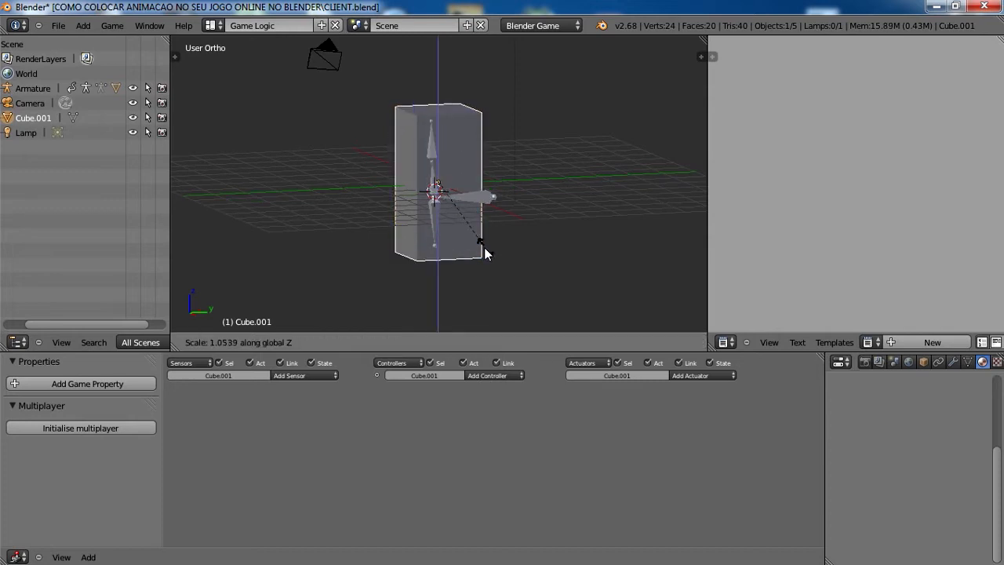
pyautogui.click(483, 244)
pyautogui.rightClick(474, 242)
pyautogui.press('g')
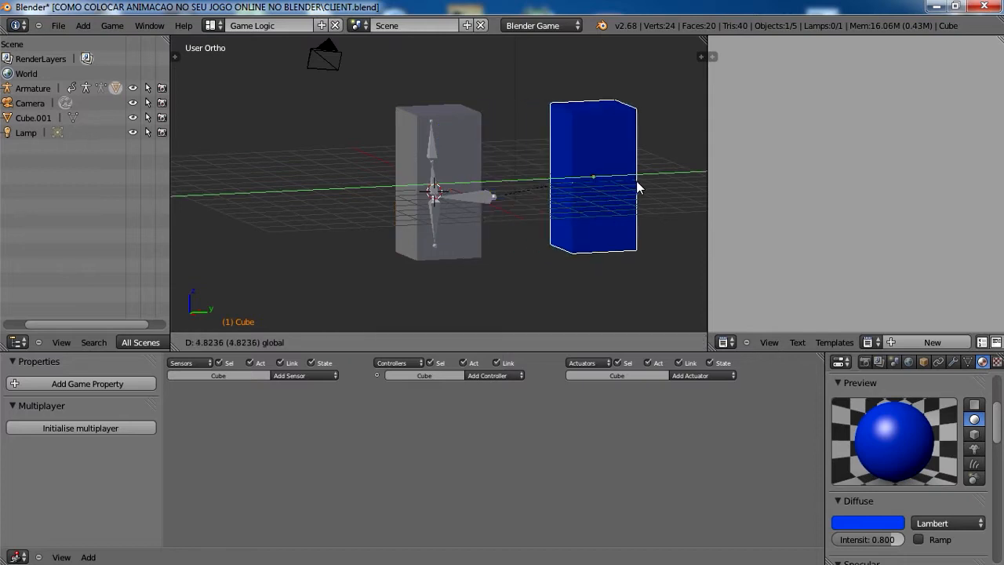
pyautogui.rightClick(673, 181)
pyautogui.press('g')
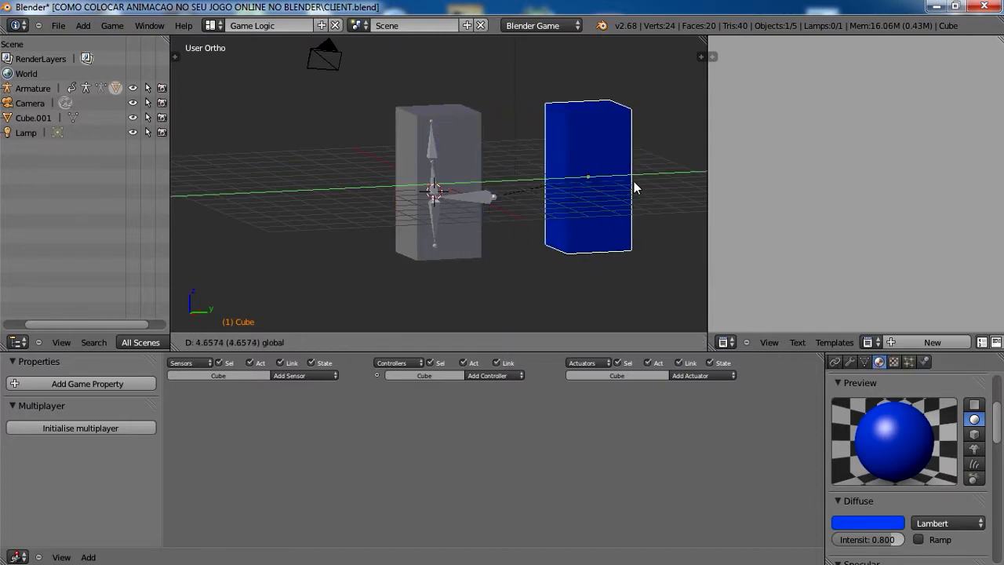
pyautogui.click(466, 235)
pyautogui.moveTo(467, 235); pyautogui.dragTo(537, 239, button='middle')
pyautogui.press('Tab')
pyautogui.hotkey('ctrl', 'r')
pyautogui.rightClick(471, 199)
pyautogui.press('Tab')
pyautogui.scroll(3, 522, 185)
pyautogui.scroll(-2, 522, 185)
# - Shift the new grey cube slightly along the negative X axis, offsetting it from the blue block
pyautogui.rightClick(480, 162)
pyautogui.moveTo(481, 162); pyautogui.dragTo(514, 182, button='middle')
pyautogui.press('g')
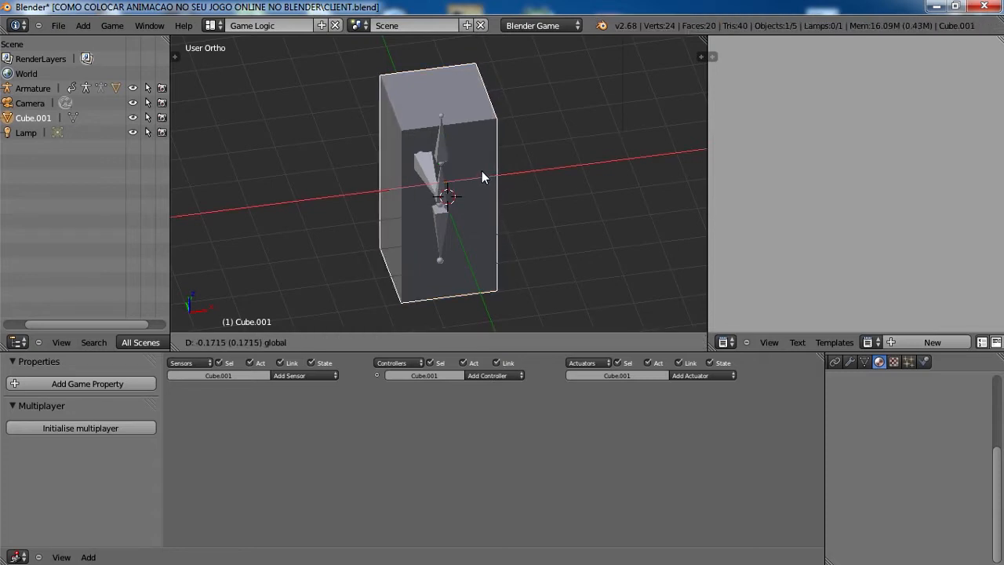
pyautogui.click(481, 171)
pyautogui.moveTo(517, 188); pyautogui.dragTo(448, 221, button='middle')
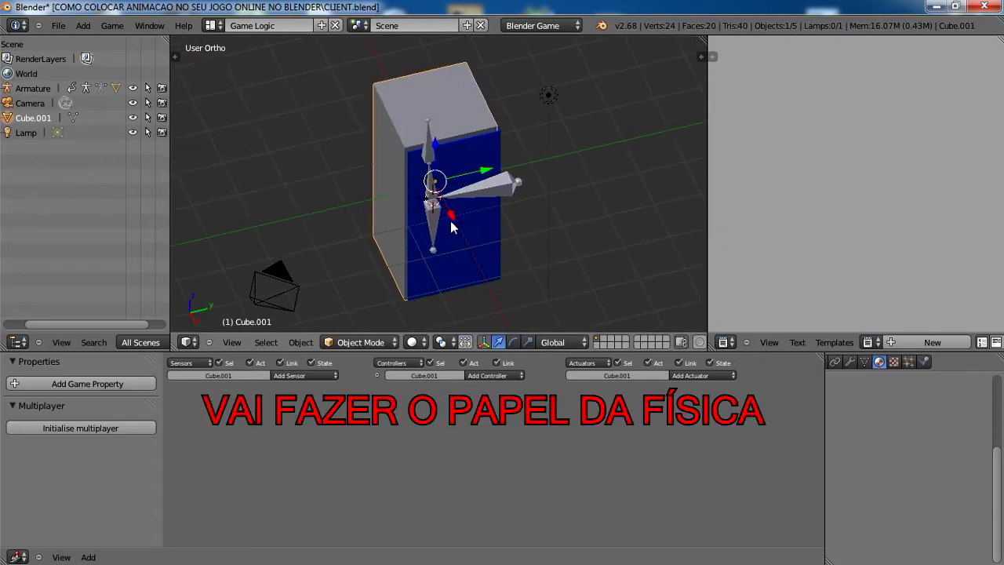
pyautogui.press('g')
pyautogui.moveTo(679, 233); pyautogui.dragTo(408, 184)
# - Select the armature together with the grey cube and parent the armature to the cube
pyautogui.rightClick(519, 185)
pyautogui.moveTo(520, 190); pyautogui.dragTo(385, 91, button='middle')
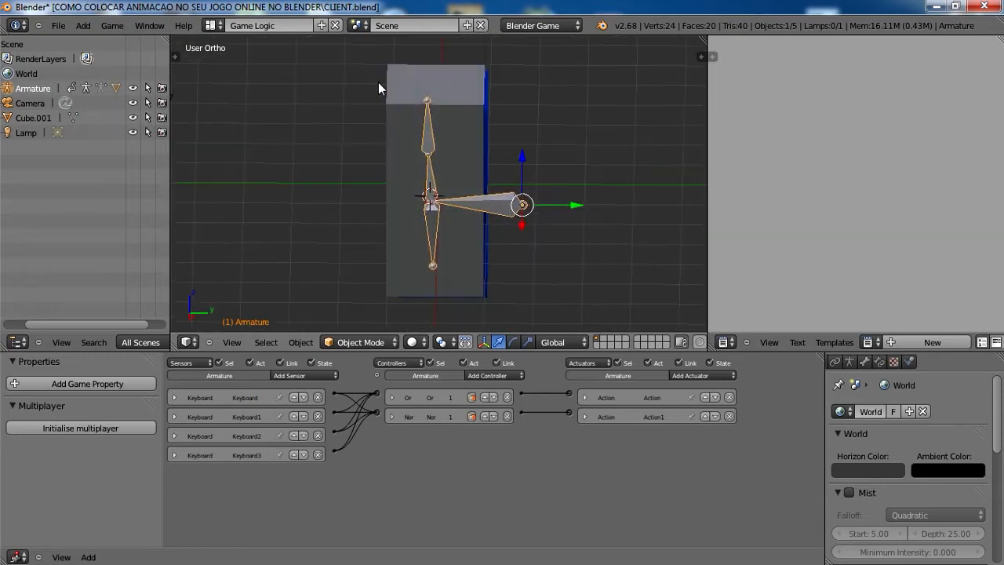
pyautogui.keyDown('shift'); pyautogui.rightClick(391, 85); pyautogui.keyUp('shift')
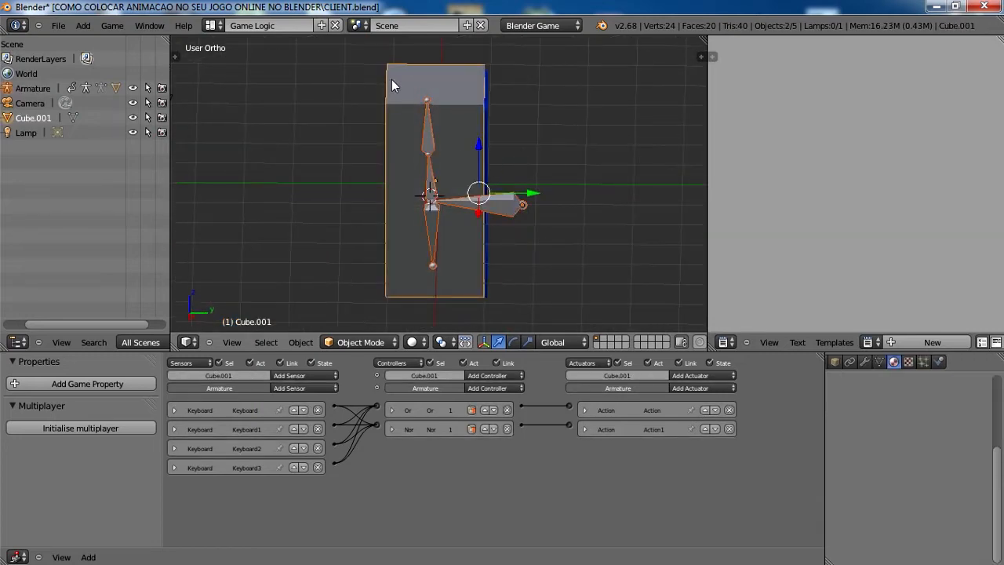
pyautogui.hotkey('ctrl', 'p')
pyautogui.click(392, 79)
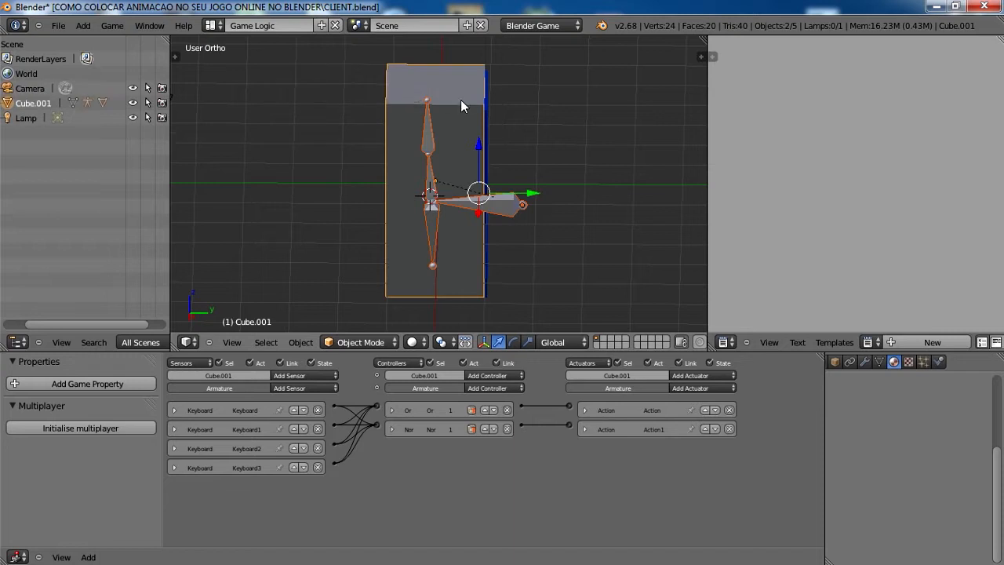
# - Rename the grey parent cube as PERSONAGEM
pyautogui.rightClick(478, 133)
pyautogui.press('n')
pyautogui.click(629, 249)
pyautogui.write('PERSONA')
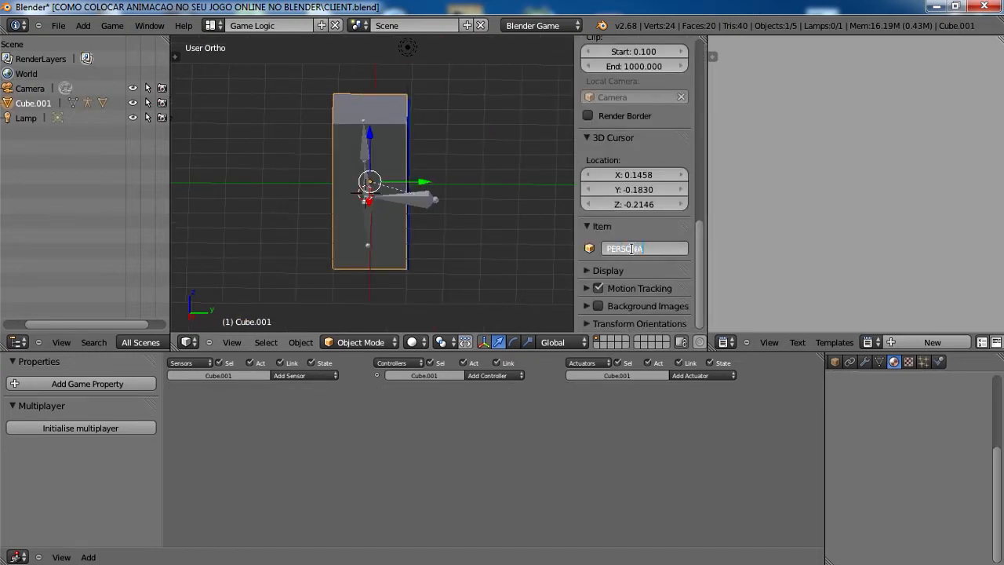
pyautogui.press('Return')
pyautogui.press('n')
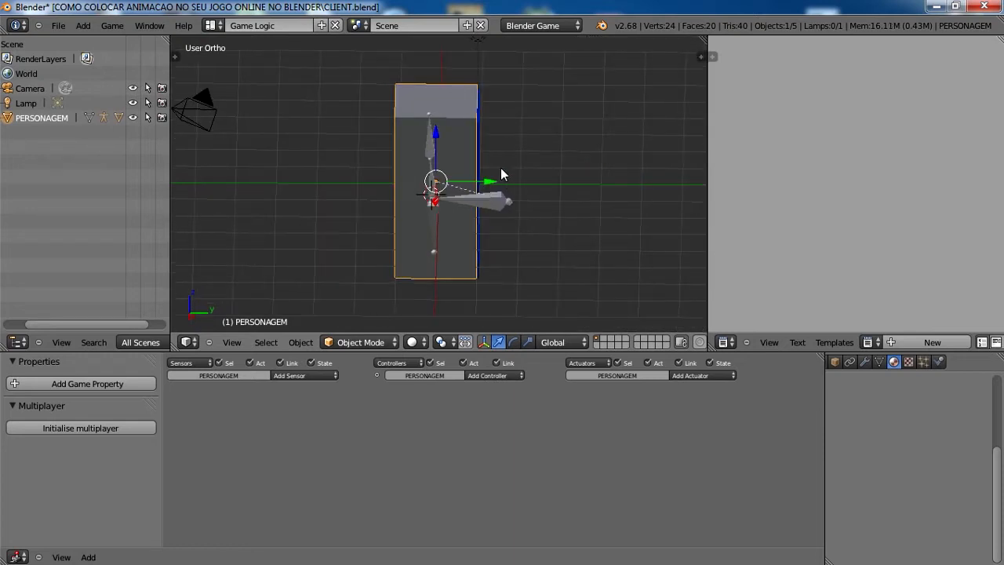
# - Test-move PERSONAGEM and the armature to check the parenting, cancelling each move
pyautogui.press('g')
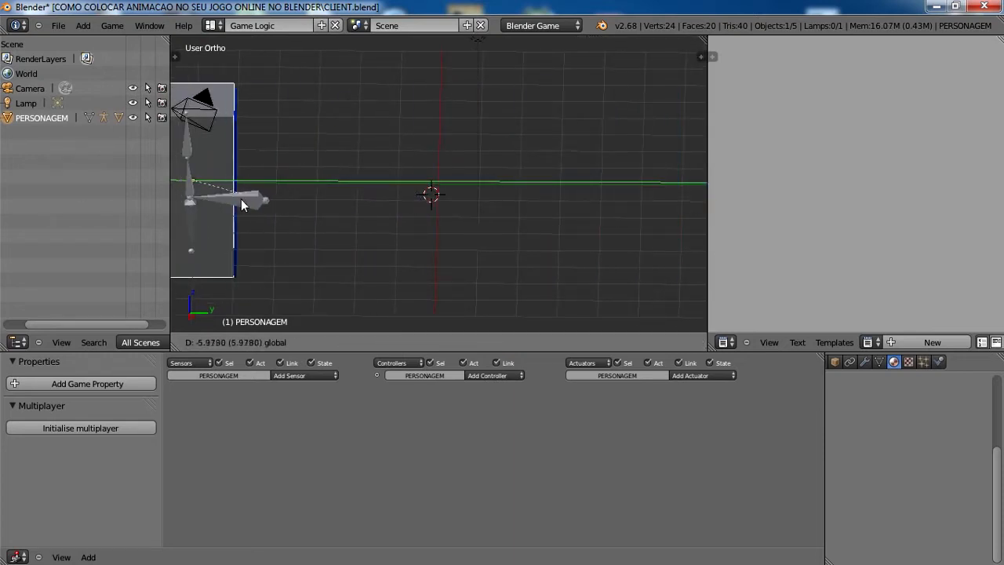
pyautogui.rightClick(310, 198)
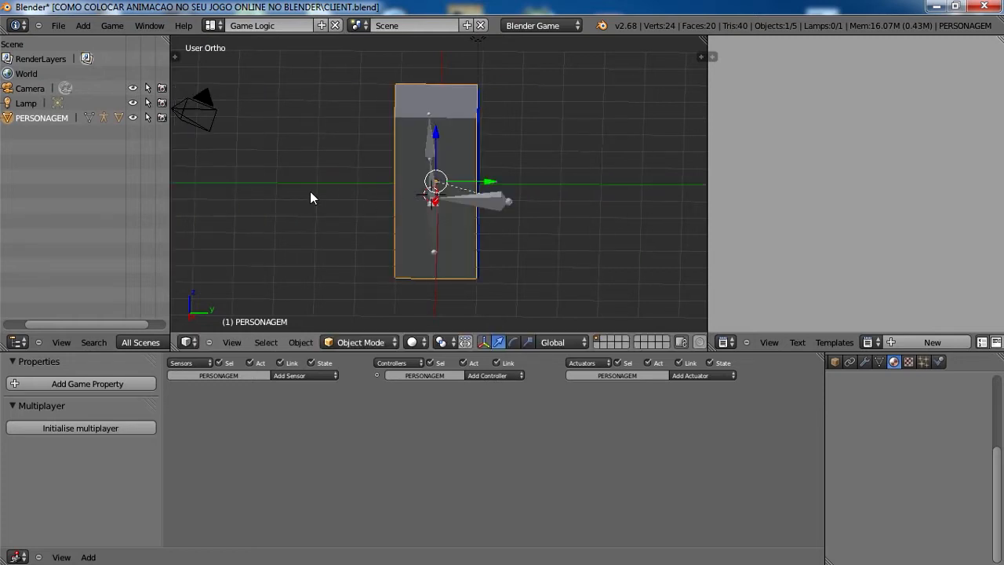
pyautogui.rightClick(488, 200)
pyautogui.press('g')
pyautogui.rightClick(568, 183)
# - Rename the blue cube as CALL
pyautogui.rightClick(484, 117)
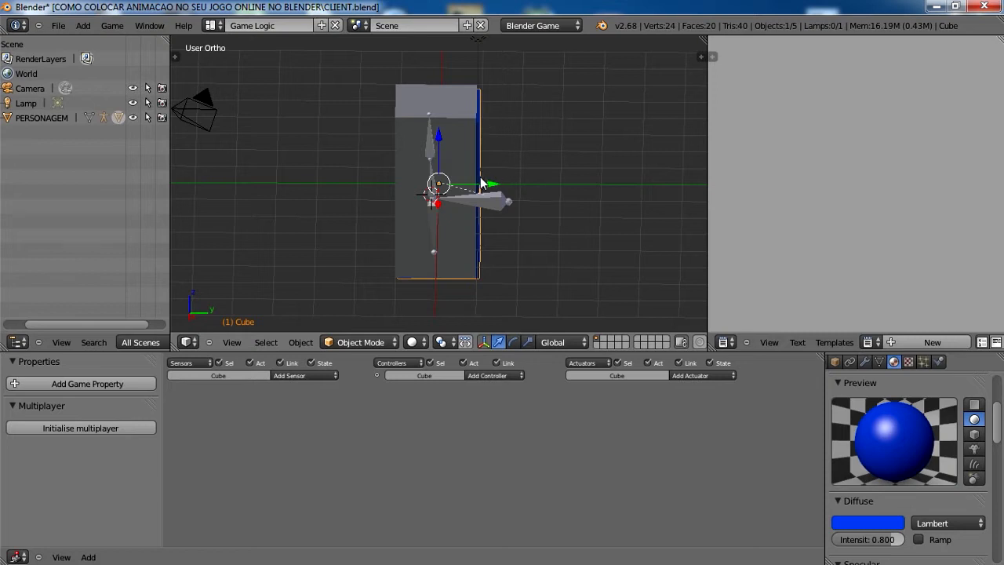
pyautogui.press('g')
pyautogui.rightClick(616, 196)
pyautogui.press('n')
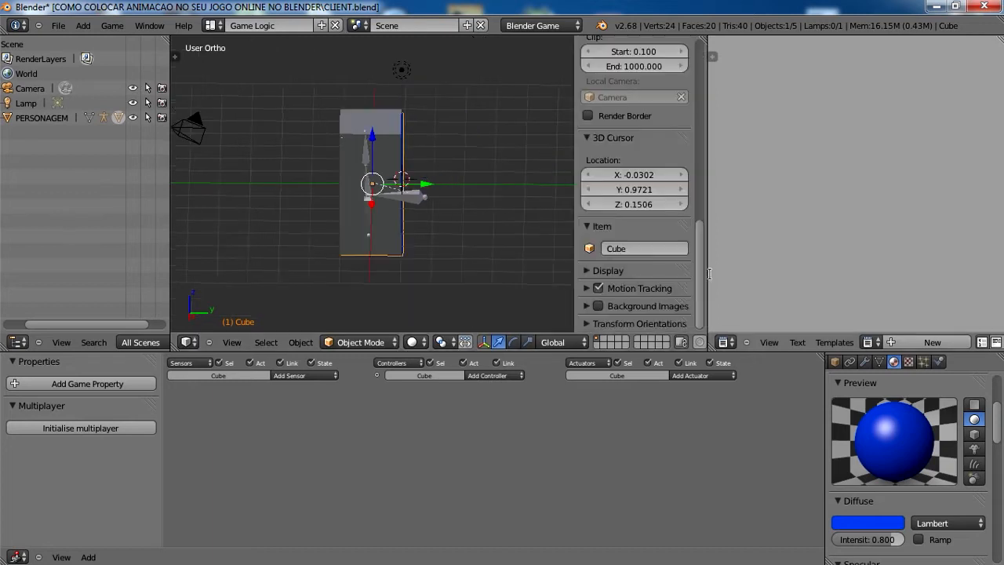
pyautogui.write('C')
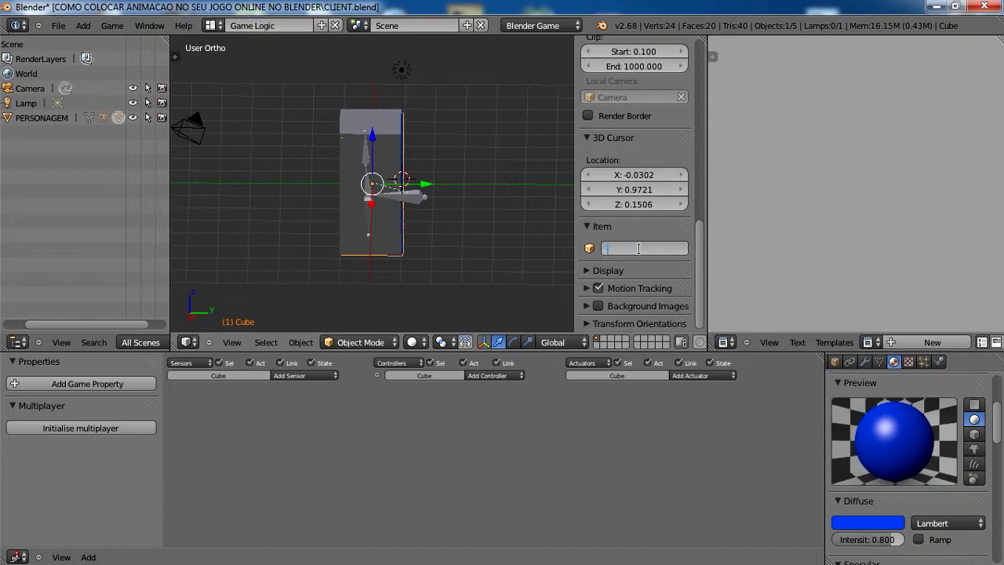
pyautogui.press('Return')
pyautogui.press('n')
# - Examine the character's hierarchy by selecting PERSONAGEM, the armature and CALL in turn, with cancelled test moves
pyautogui.rightClick(437, 131)
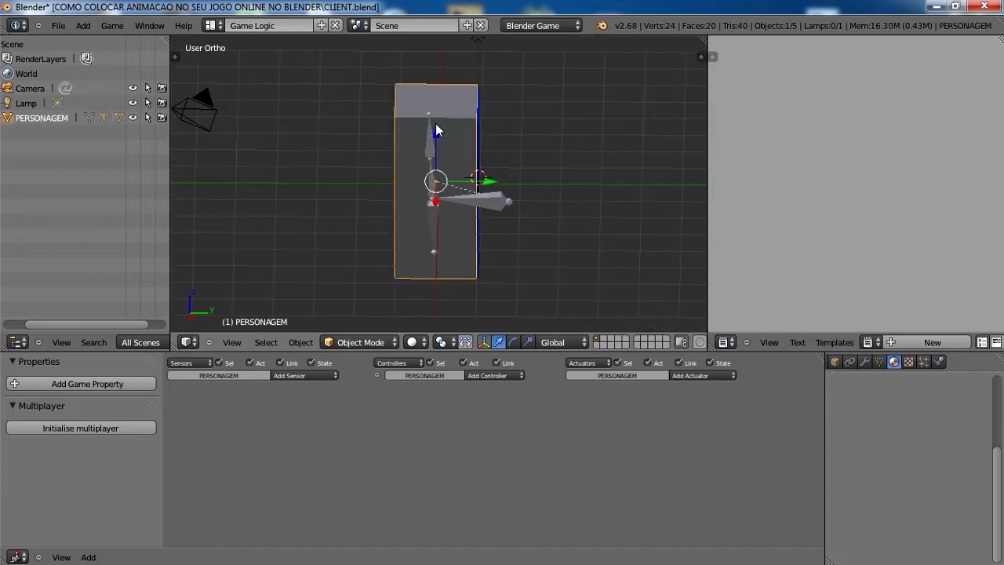
pyautogui.rightClick(478, 160)
pyautogui.rightClick(481, 154)
pyautogui.rightClick(498, 153)
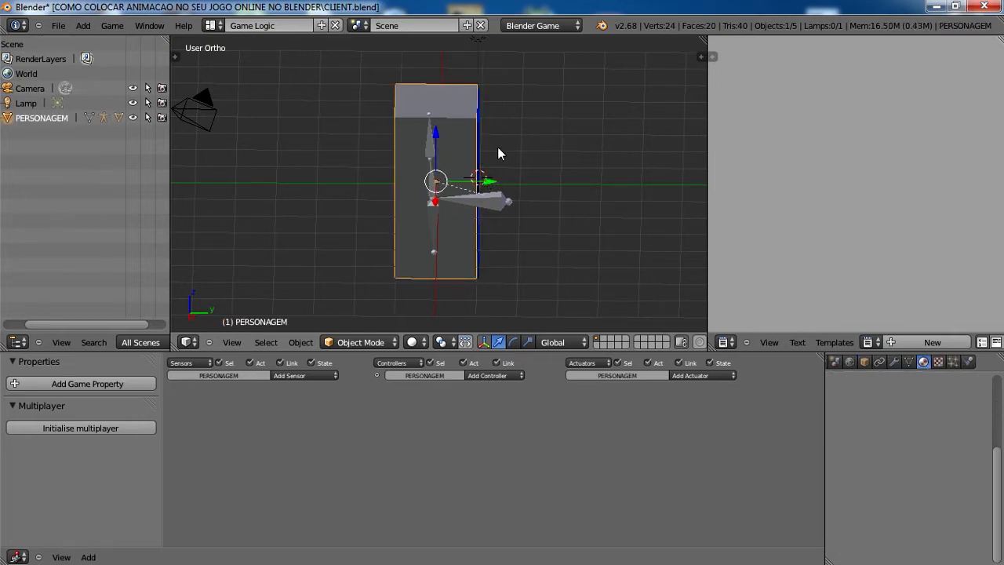
pyautogui.moveTo(487, 182); pyautogui.dragTo(411, 181)
pyautogui.rightClick(411, 182)
pyautogui.rightClick(484, 139)
pyautogui.rightClick(476, 175)
pyautogui.rightClick(481, 180)
pyautogui.rightClick(483, 182)
pyautogui.rightClick(506, 202)
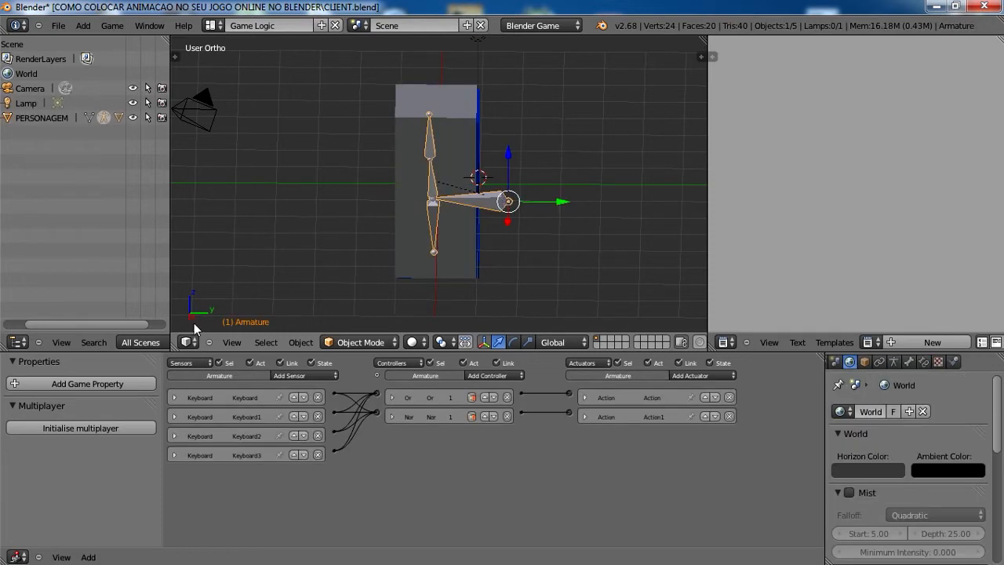
pyautogui.rightClick(440, 108)
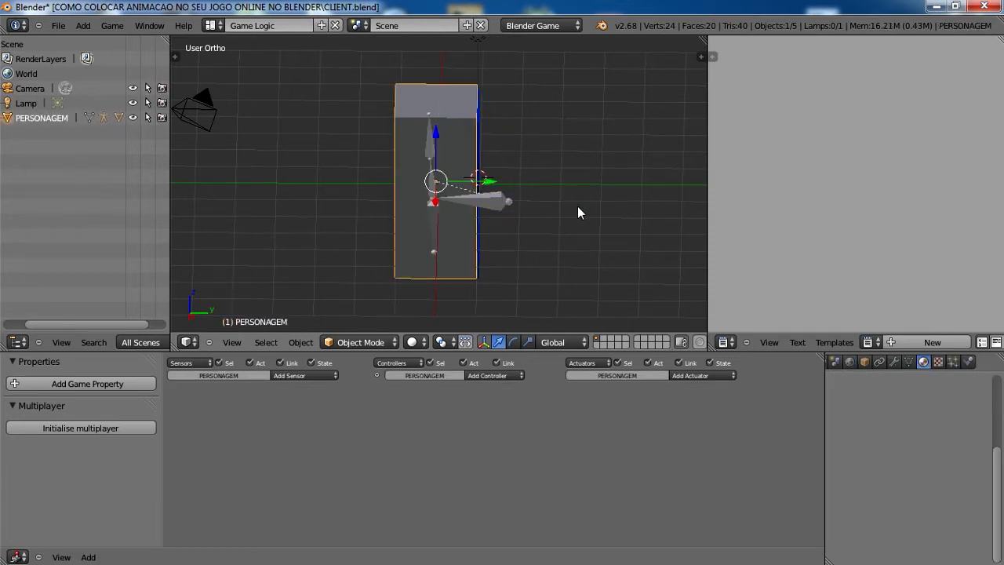
pyautogui.rightClick(484, 128)
pyautogui.rightClick(481, 122)
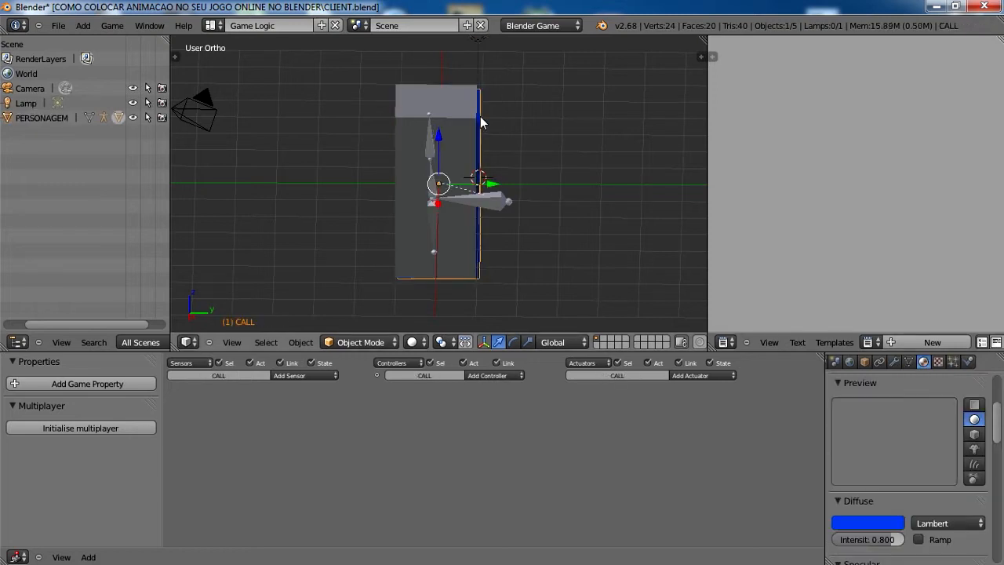
pyautogui.moveTo(480, 184); pyautogui.dragTo(440, 179)
pyautogui.rightClick(440, 180)
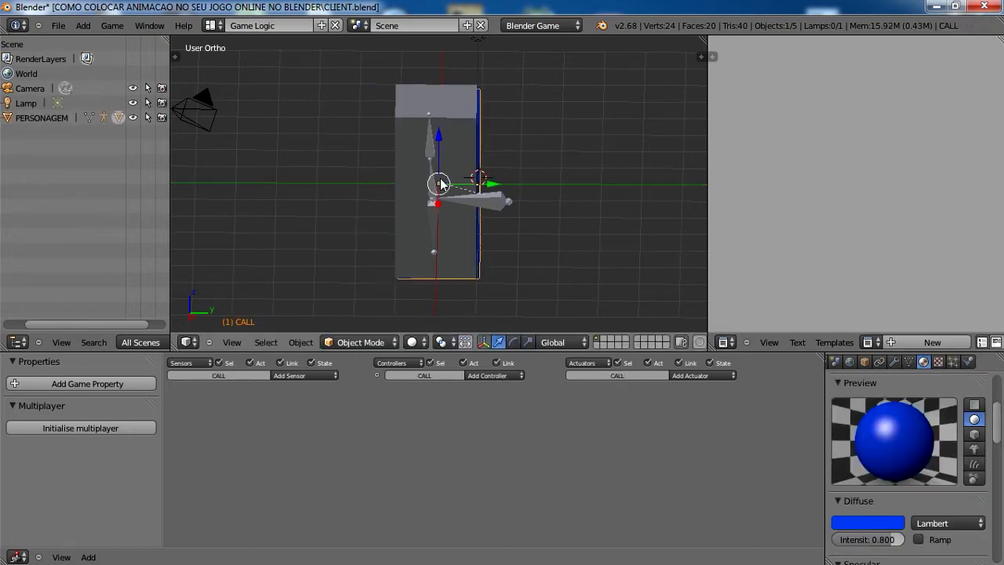
pyautogui.rightClick(461, 124)
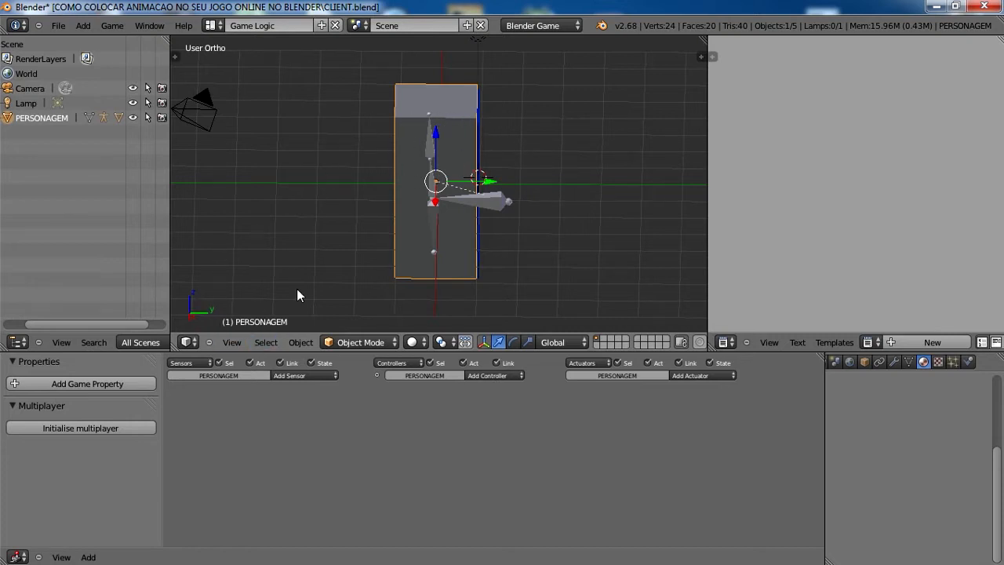
pyautogui.rightClick(481, 116)
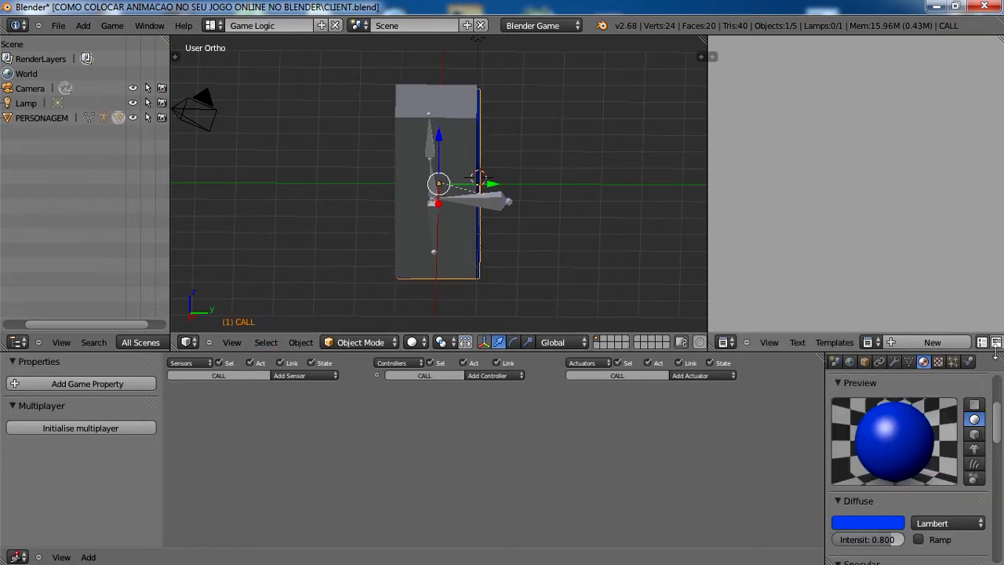
# - Set the physics type of both CALL and the armature to No Collision
pyautogui.click(967, 362)
pyautogui.click(960, 431)
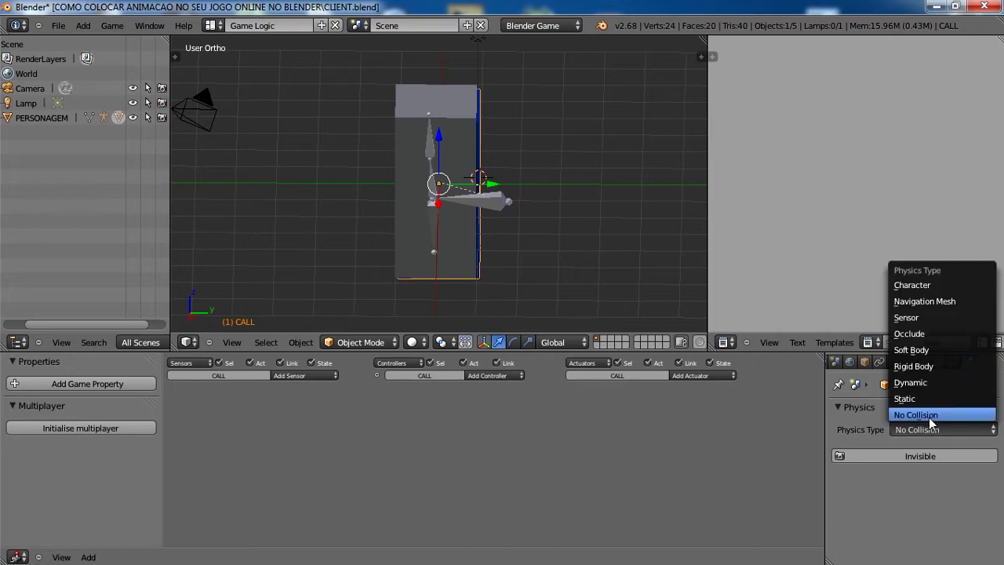
pyautogui.click(922, 418)
pyautogui.click(935, 434)
pyautogui.click(924, 418)
pyautogui.rightClick(455, 210)
pyautogui.click(938, 429)
pyautogui.click(924, 414)
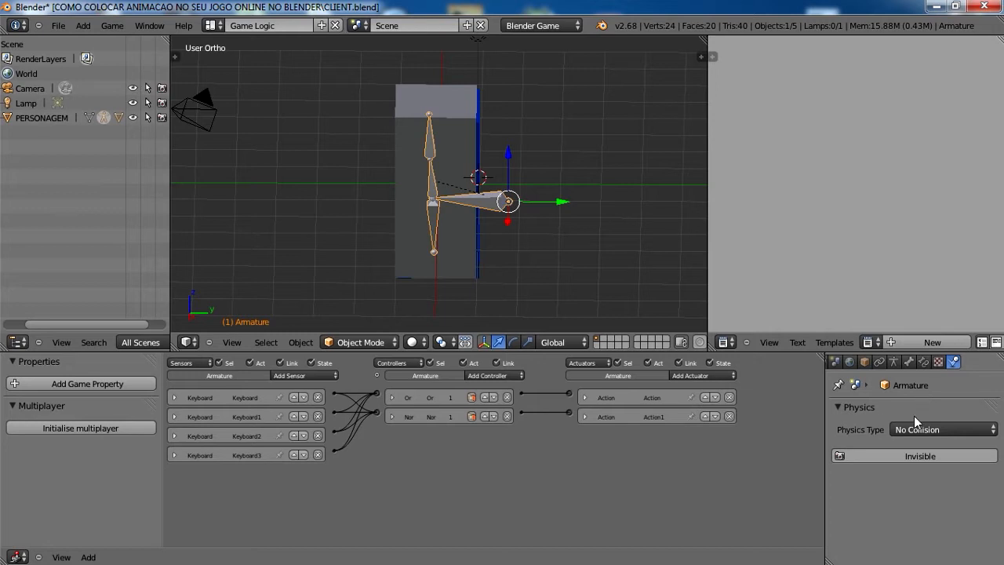
# - Make PERSONAGEM invisible in the game and check it with a game run and a cancelled test move
pyautogui.rightClick(459, 97)
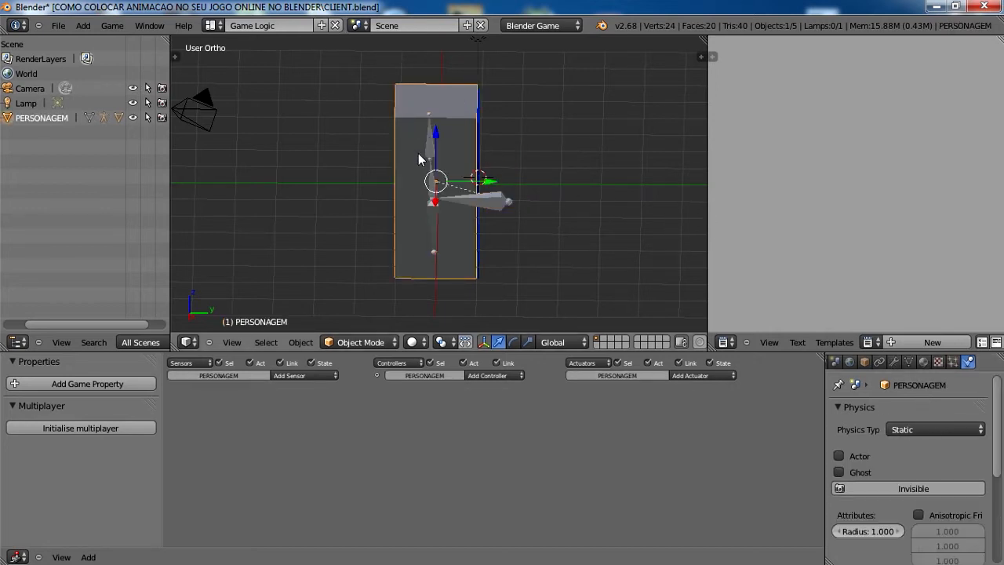
pyautogui.scroll(-1, 418, 153)
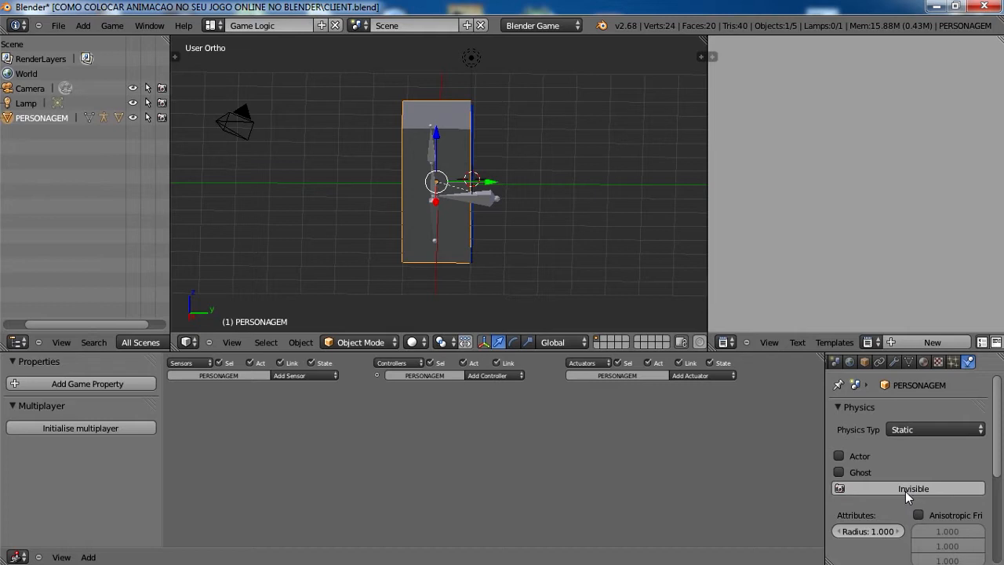
pyautogui.press('p')
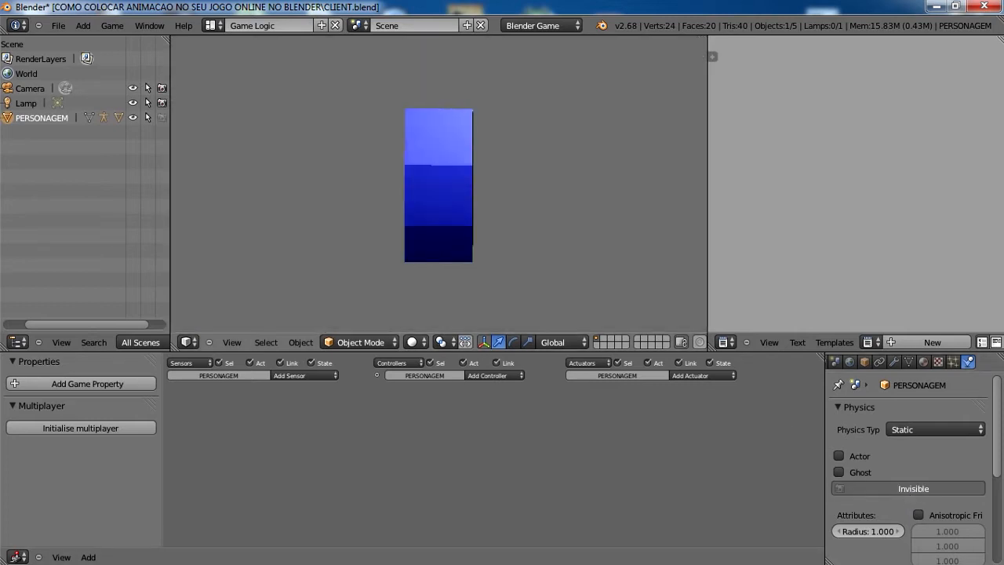
pyautogui.press('Escape')
pyautogui.moveTo(491, 176); pyautogui.dragTo(432, 183)
pyautogui.rightClick(433, 183)
pyautogui.rightClick(478, 130)
pyautogui.rightClick(475, 127)
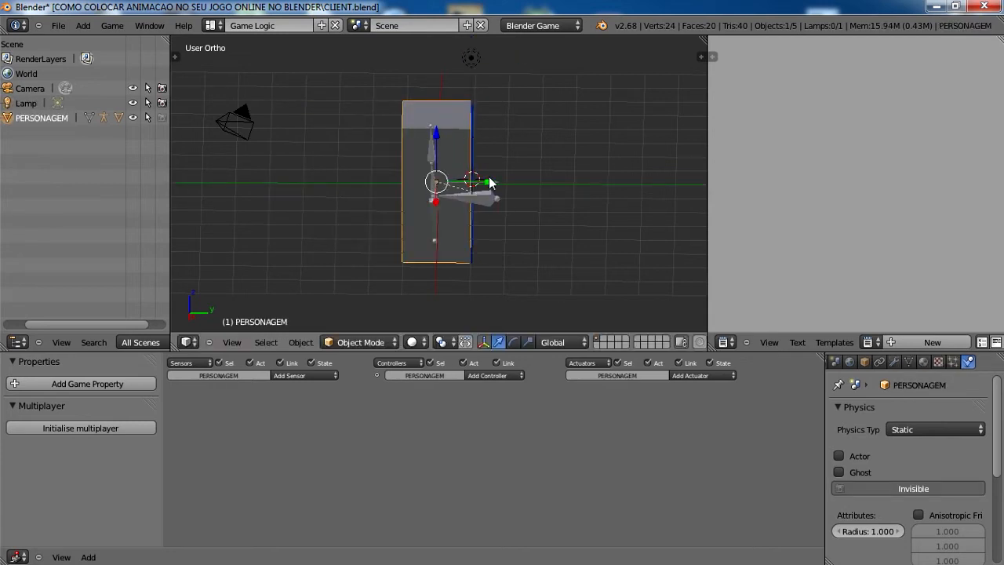
# - Add a plane below the character as a floor and scale it up about 12 times
pyautogui.press('KP_1')
pyautogui.press('KP_3')
pyautogui.click(436, 232)
pyautogui.hotkey('shift', 'a')
pyautogui.moveTo(439, 230)
pyautogui.click(492, 236)
pyautogui.press('s')
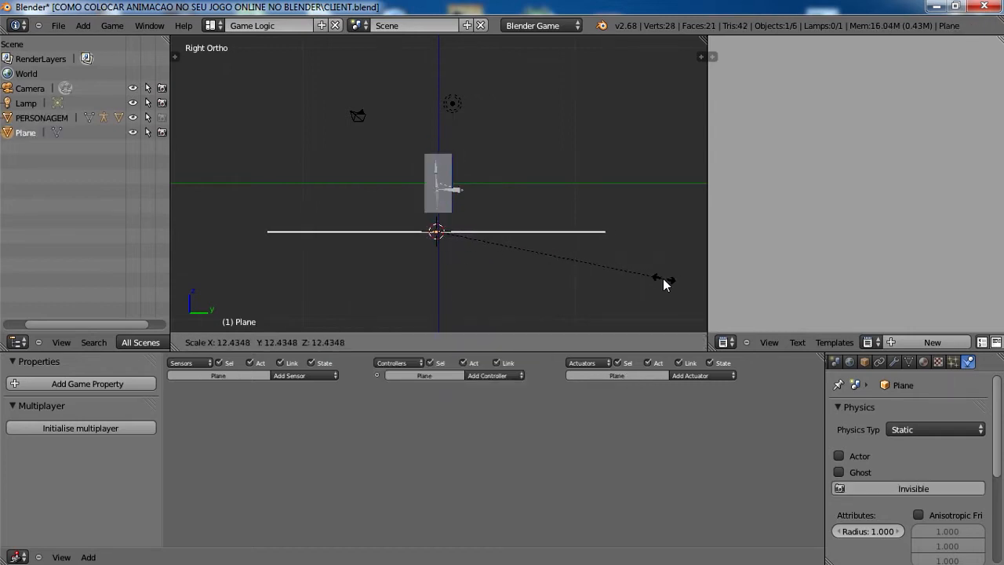
pyautogui.click(675, 280)
# - Test-run the game with PERSONAGEM above the floor plane
pyautogui.rightClick(446, 160)
pyautogui.moveTo(446, 161); pyautogui.dragTo(435, 201, button='middle')
pyautogui.scroll(-3, 436, 201)
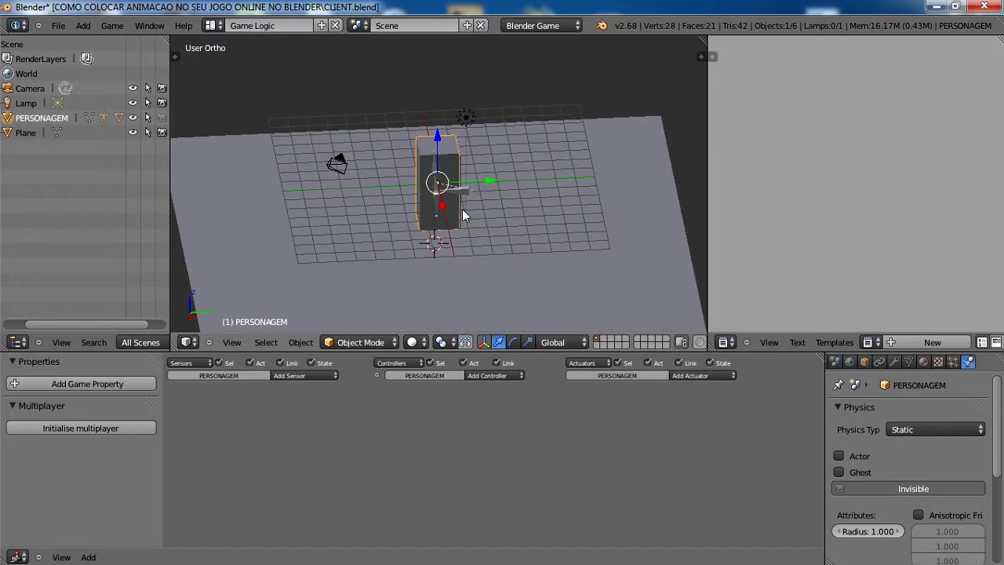
pyautogui.scroll(-2, 462, 208)
pyautogui.moveTo(484, 162); pyautogui.dragTo(418, 211, button='middle')
pyautogui.press('p')
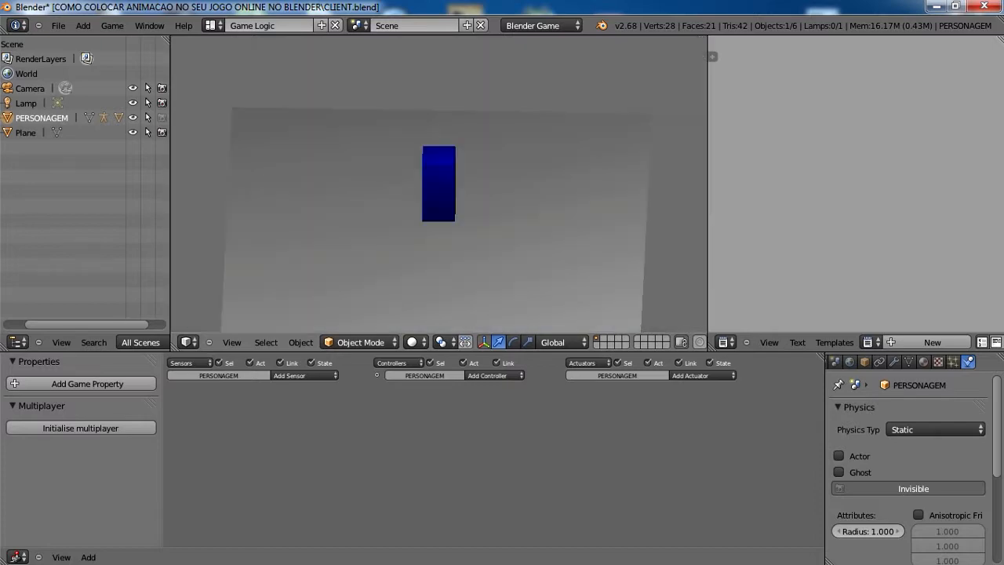
pyautogui.press('Escape')
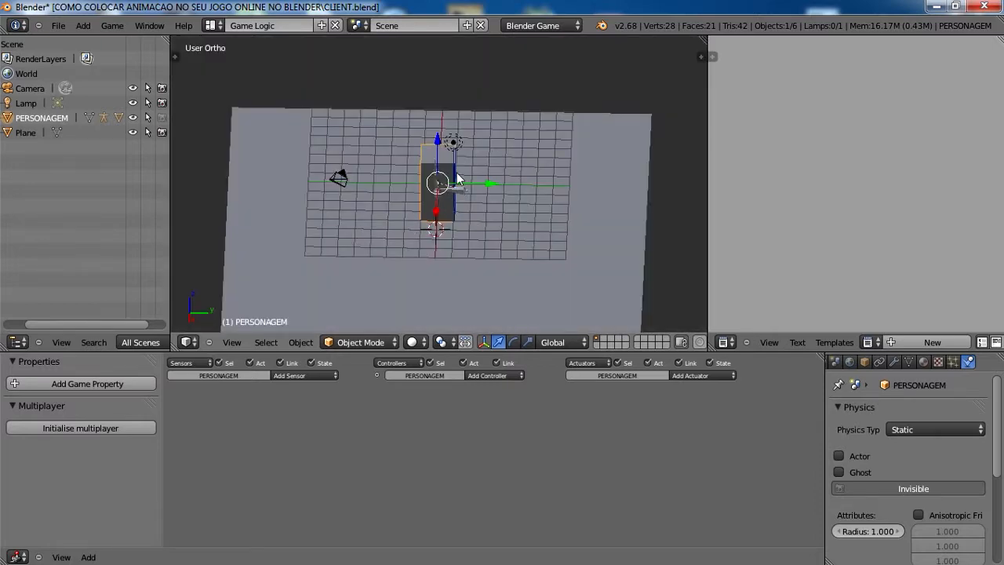
# - Set PERSONAGEM's physics type to Dynamic and test-run the game
pyautogui.press('KP_3')
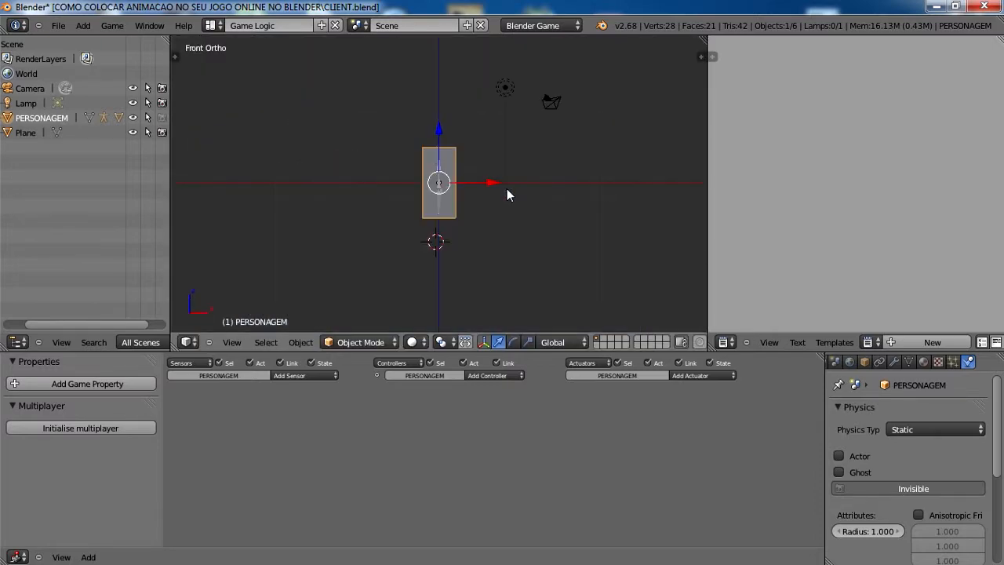
pyautogui.click(912, 431)
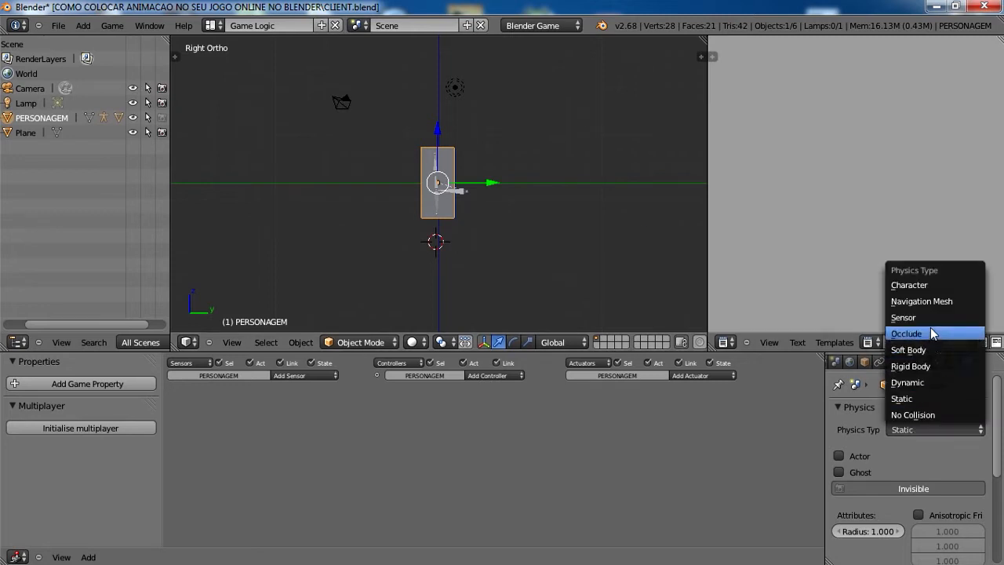
pyautogui.click(914, 383)
pyautogui.moveTo(511, 200); pyautogui.dragTo(487, 206, button='middle')
pyautogui.press('p')
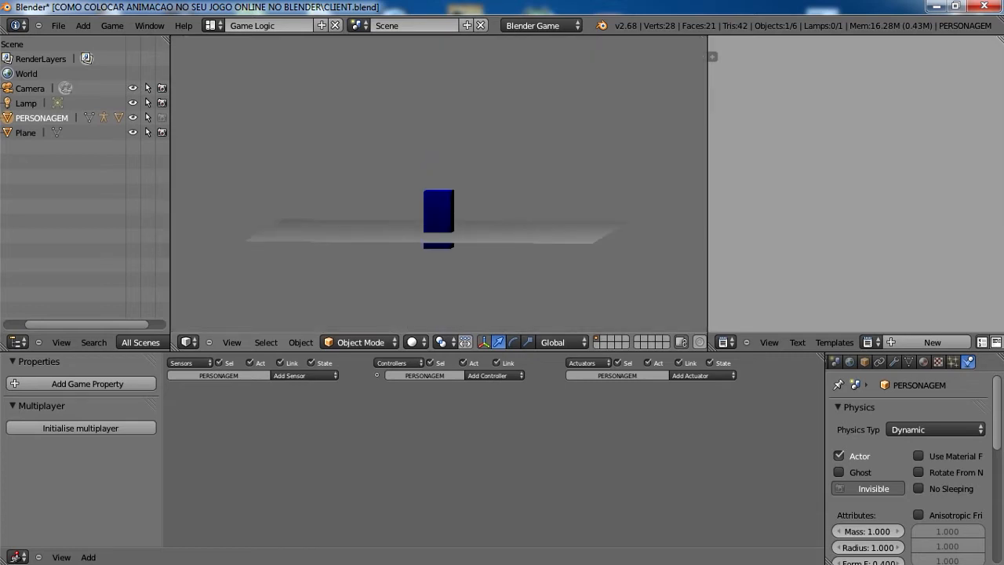
pyautogui.press('Escape')
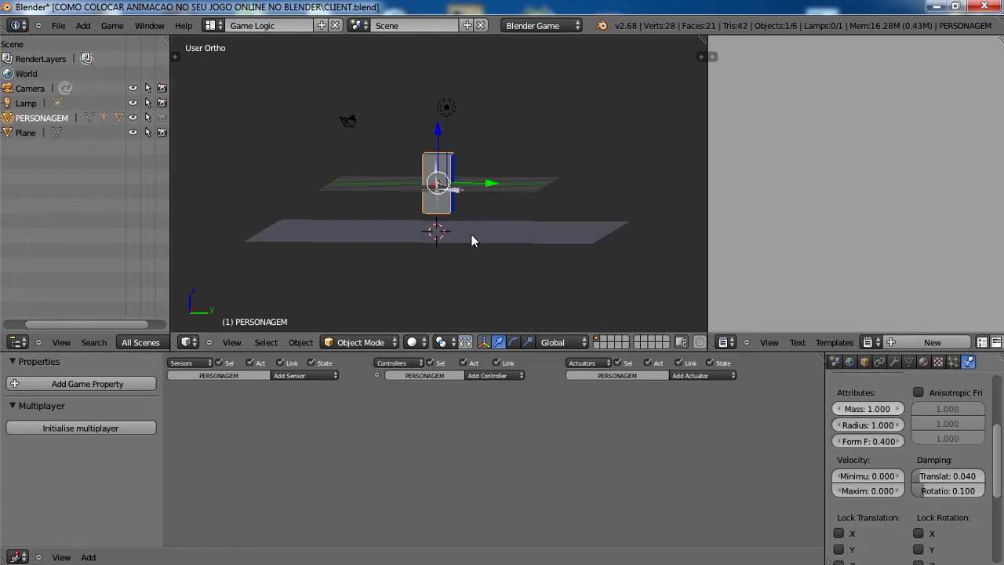
# - Set PERSONAGEM's physics radius to about 2.139 in wireframe view and test-run the game
pyautogui.press('KP_1')
pyautogui.press('KP_3')
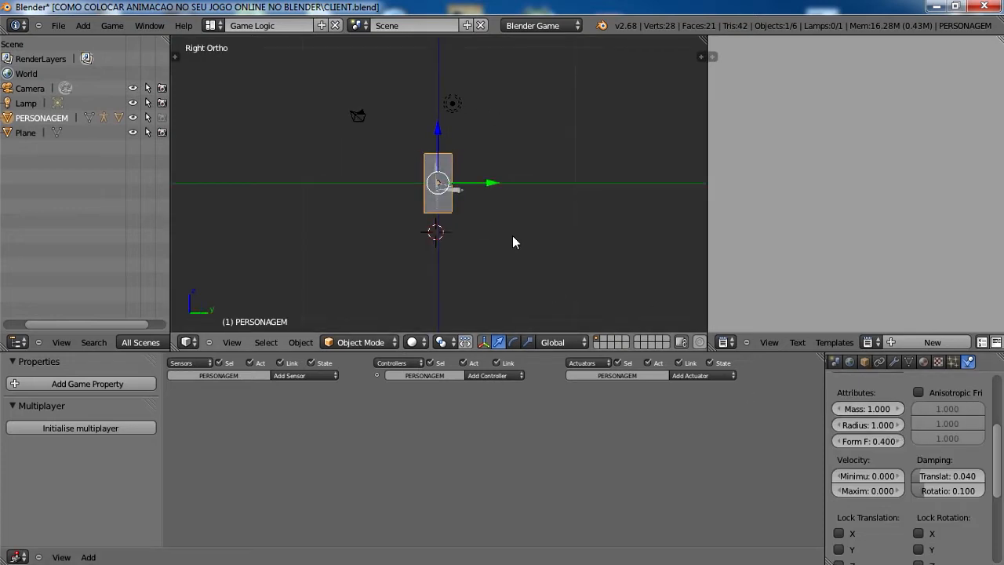
pyautogui.press('z')
pyautogui.moveTo(896, 425); pyautogui.dragTo(941, 428)
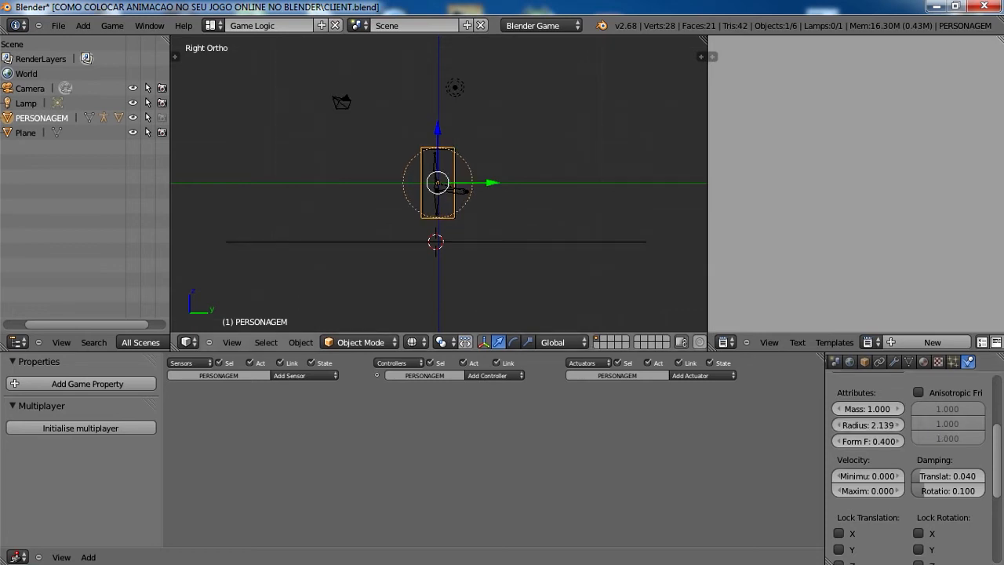
pyautogui.press('p')
pyautogui.press('Escape')
# - Switch the viewport shading to Texture and test-run the game
pyautogui.click(412, 342)
pyautogui.click(430, 280)
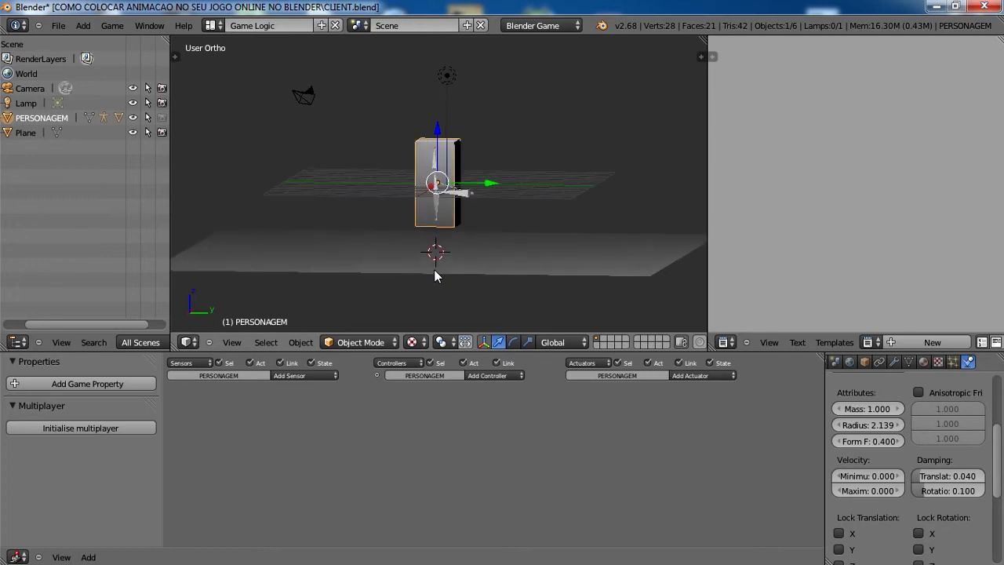
pyautogui.press('p')
pyautogui.press('Escape')
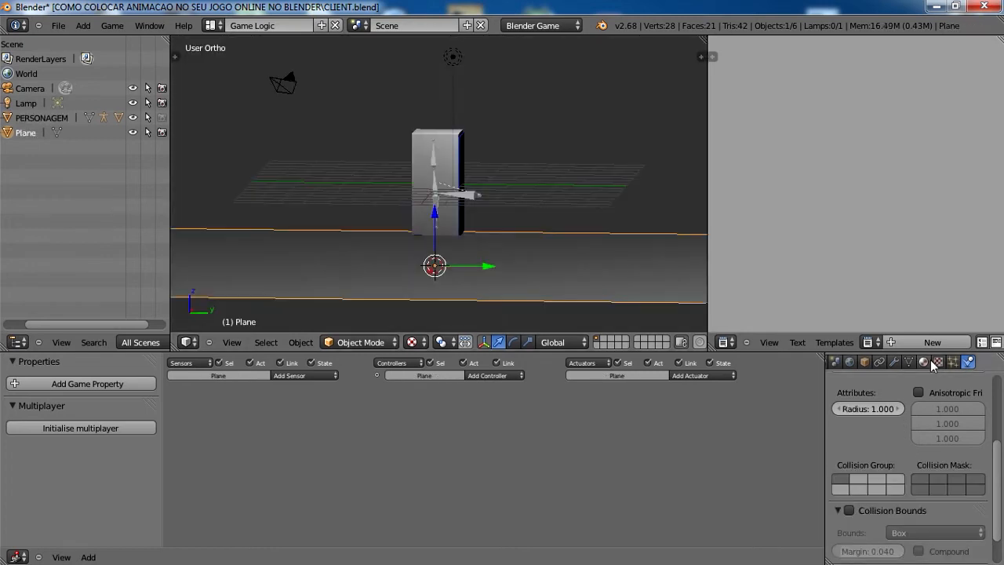
# - Add a new material to the floor plane with backface culling turned off and test-run the game
pyautogui.click(923, 361)
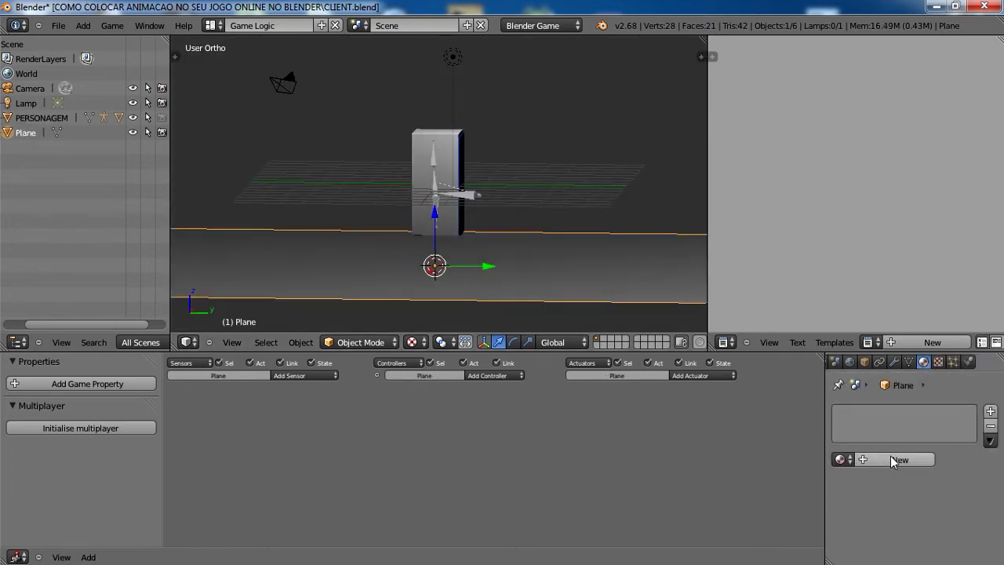
pyautogui.click(890, 459)
pyautogui.scroll(-8, 890, 456)
pyautogui.scroll(-5, 889, 479)
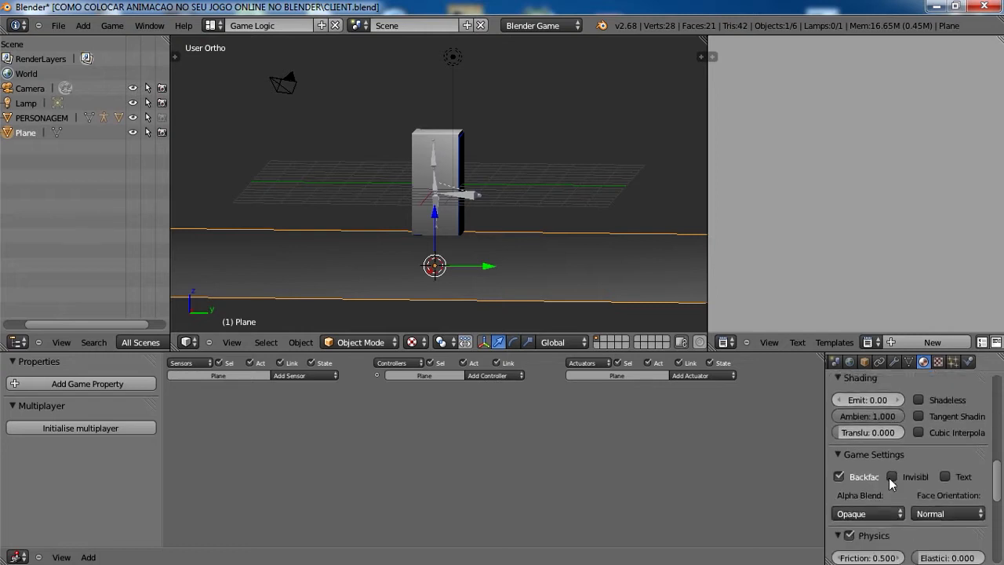
pyautogui.moveTo(409, 229)
pyautogui.mouseDown(button='middle')
pyautogui.moveTo(406, 188)
pyautogui.moveTo(424, 210)
pyautogui.mouseUp(button='middle')
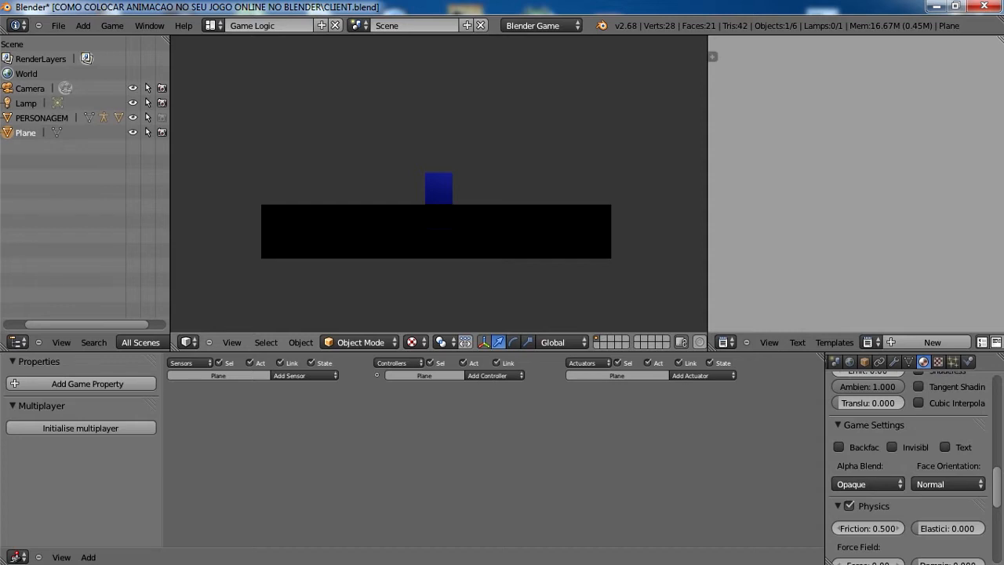
pyautogui.press('Escape')
# - Set PERSONAGEM's physics radius to about 2.319
pyautogui.rightClick(444, 161)
pyautogui.scroll(3, 460, 172)
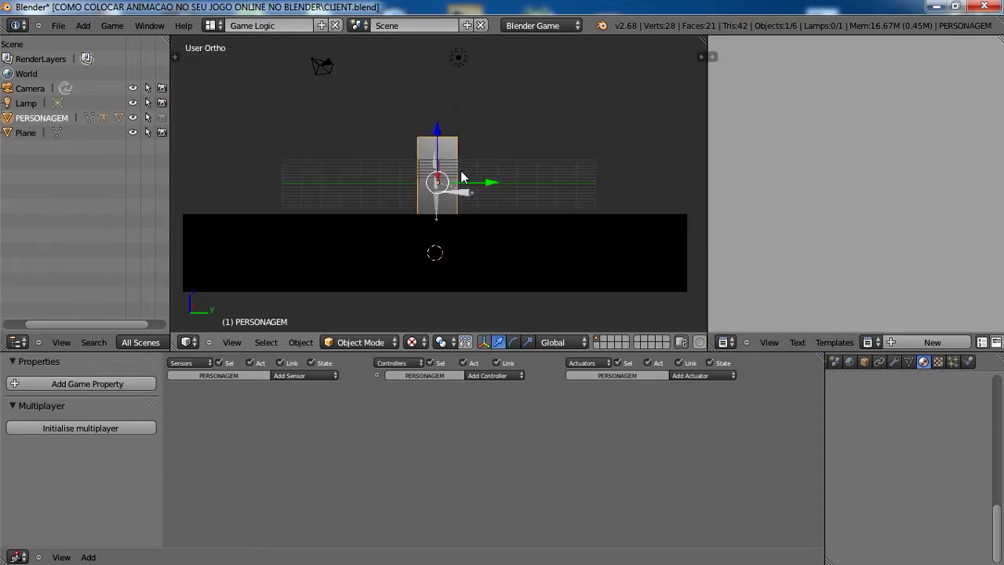
pyautogui.click(968, 362)
pyautogui.scroll(-3, 909, 463)
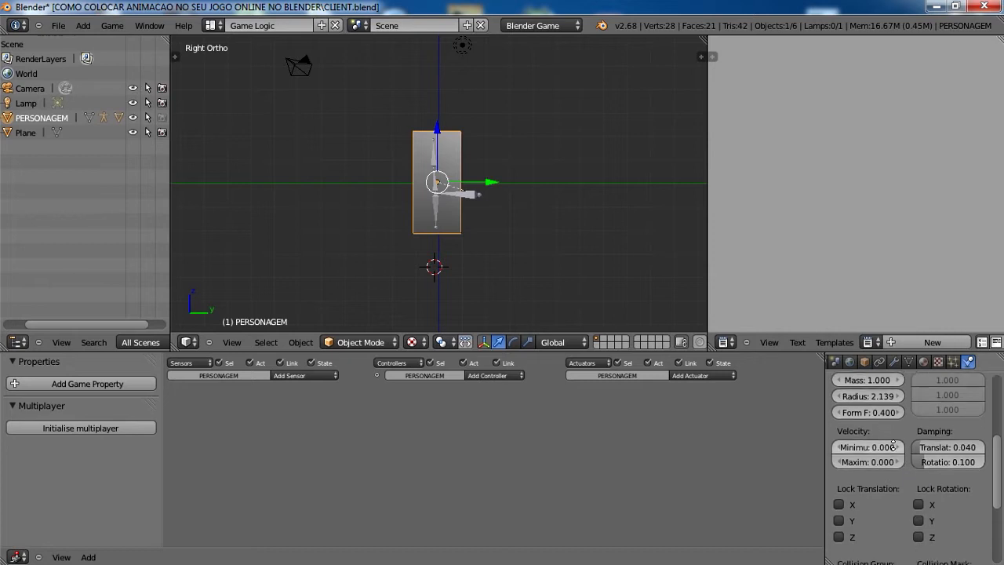
pyautogui.moveTo(900, 381); pyautogui.dragTo(908, 382)
# - Return the viewport to Texture shading and test-run PERSONAGEM's fall onto the floor
pyautogui.click(411, 341)
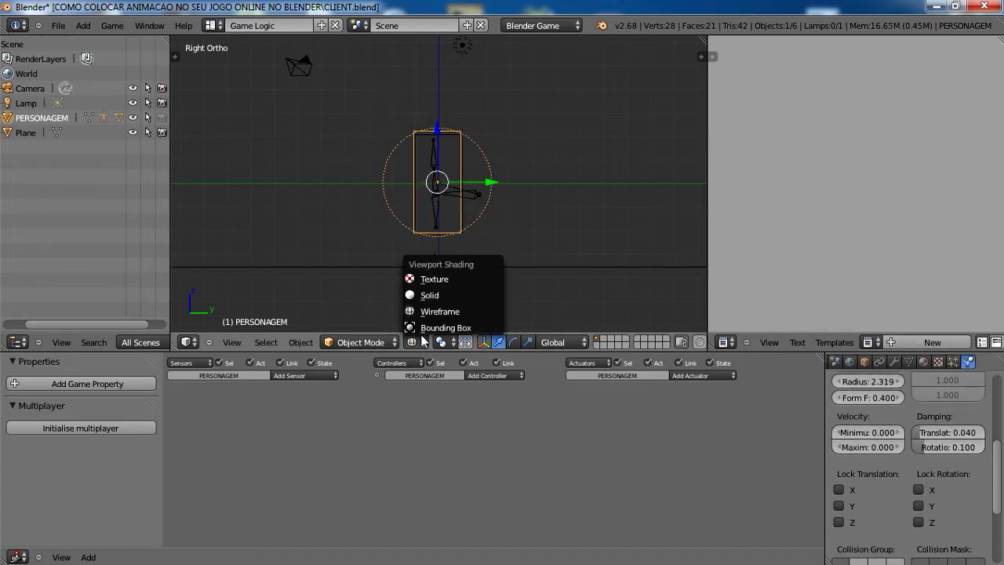
pyautogui.click(429, 281)
pyautogui.scroll(2, 430, 242)
pyautogui.moveTo(429, 223); pyautogui.dragTo(440, 252, button='middle')
pyautogui.scroll(-3, 430, 242)
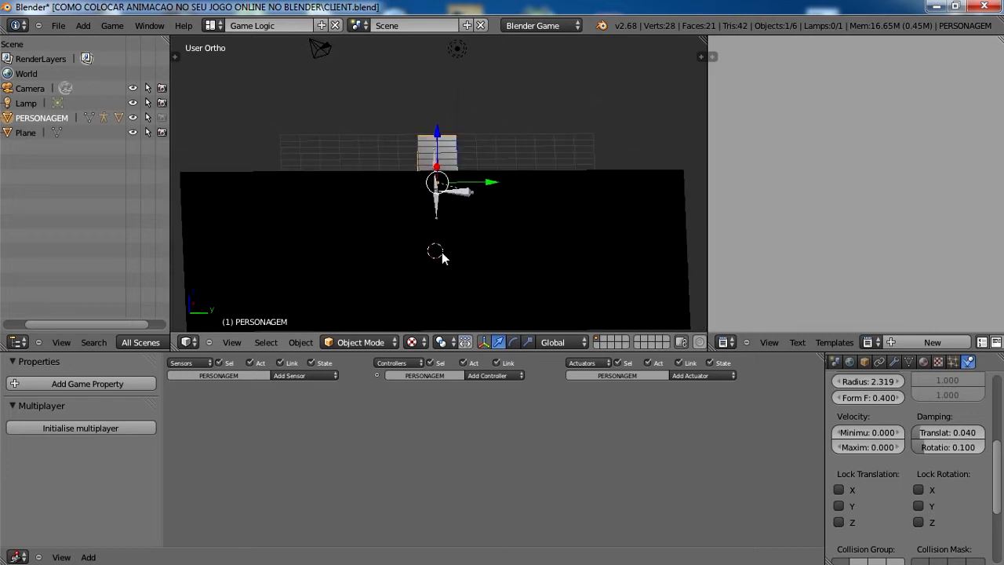
pyautogui.press('p')
pyautogui.press('Escape')
# - Move PERSONAGEM along the Y axis beyond the edge of the floor plane and test-run the game
pyautogui.moveTo(454, 222); pyautogui.dragTo(475, 264, button='middle')
pyautogui.rightClick(471, 263)
pyautogui.press('KP_1')
pyautogui.press('KP_3')
pyautogui.rightClick(439, 174)
pyautogui.scroll(5, 466, 184)
pyautogui.moveTo(466, 185); pyautogui.dragTo(405, 229, button='middle')
pyautogui.moveTo(479, 183); pyautogui.dragTo(299, 182)
pyautogui.press('p')
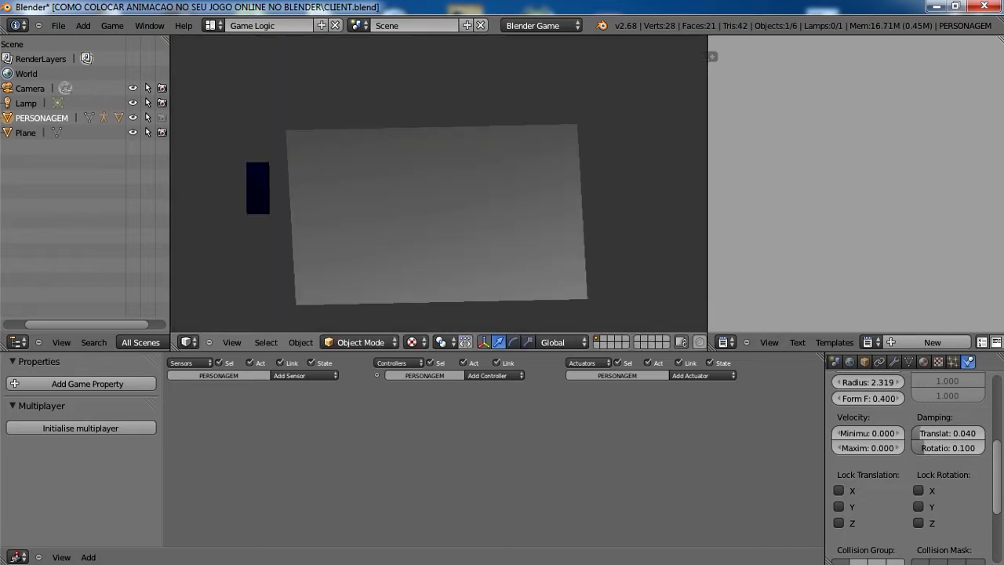
pyautogui.press('Escape')
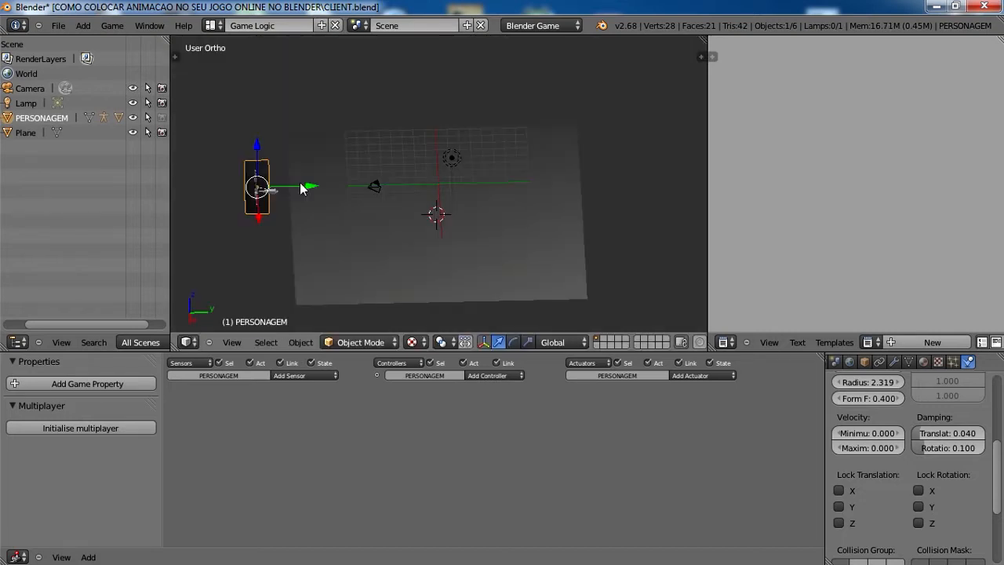
# - Move PERSONAGEM back along the Y axis over the floor plane and test-run the game
pyautogui.moveTo(309, 187); pyautogui.dragTo(555, 202)
pyautogui.press('p')
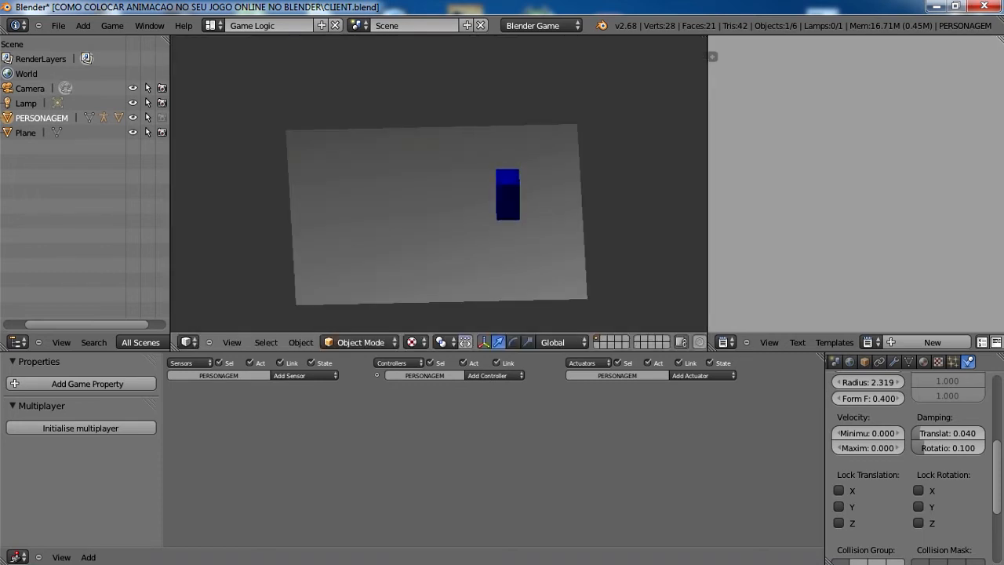
pyautogui.press('Escape')
# - Check the character's hierarchy by selecting CALL and PERSONAGEM in turn, with cancelled test moves along the X axis
pyautogui.moveTo(554, 196); pyautogui.dragTo(372, 195, button='middle')
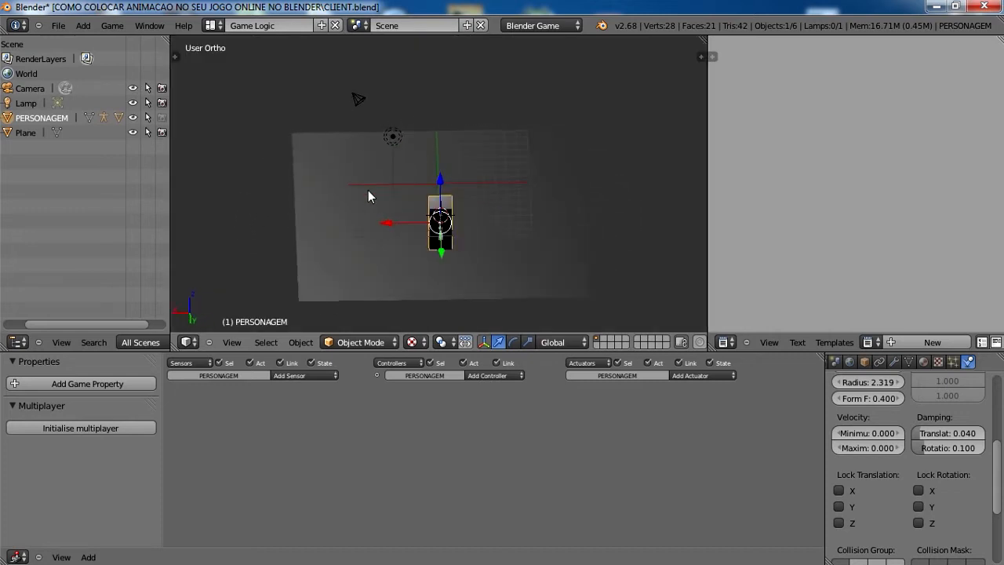
pyautogui.press('KP_5')
pyautogui.rightClick(455, 249)
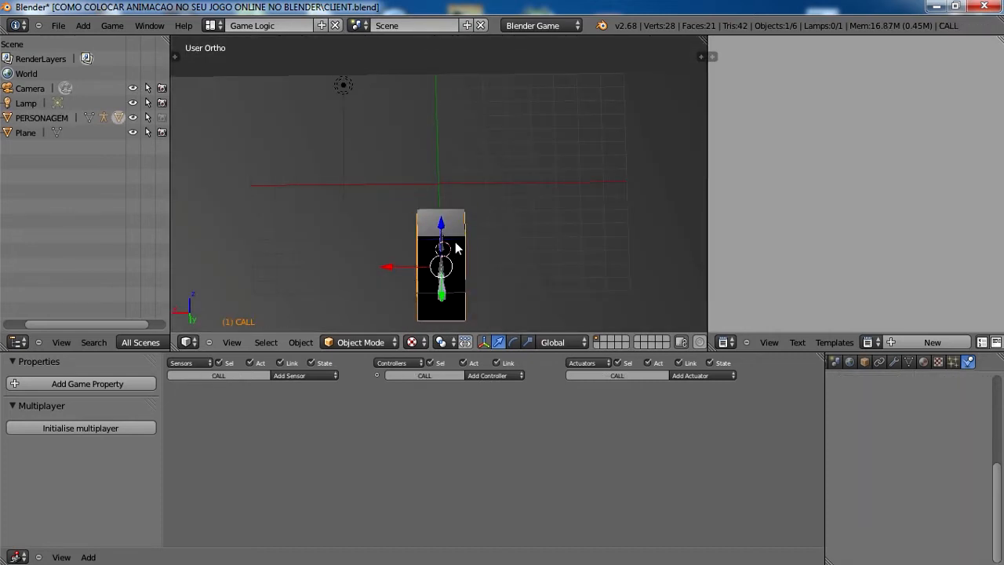
pyautogui.moveTo(400, 267); pyautogui.dragTo(458, 278)
pyautogui.rightClick(458, 278)
pyautogui.rightClick(459, 253)
pyautogui.moveTo(393, 262); pyautogui.dragTo(213, 275)
pyautogui.rightClick(456, 257)
pyautogui.rightClick(213, 275)
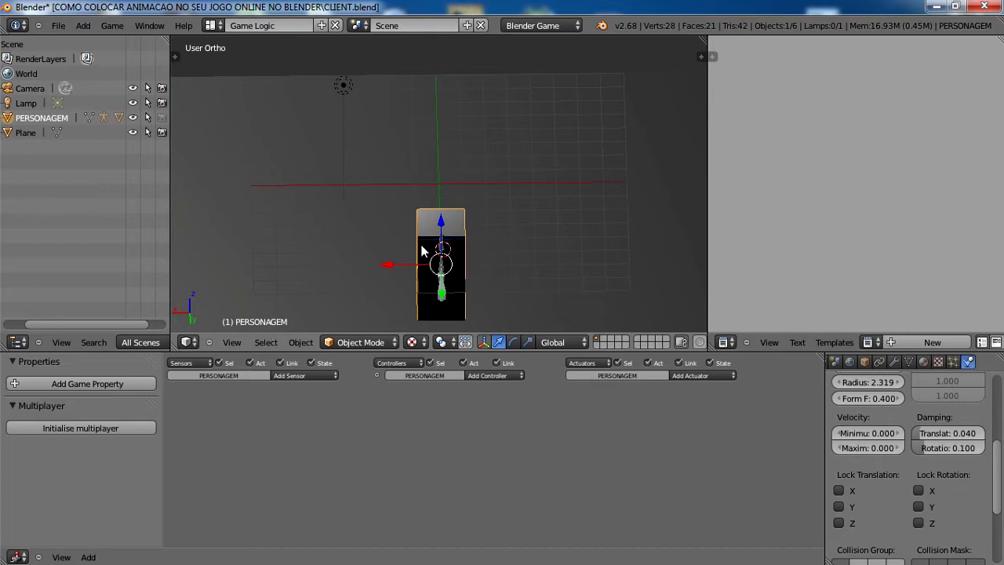
pyautogui.rightClick(462, 250)
pyautogui.moveTo(387, 264)
pyautogui.mouseDown()
pyautogui.moveTo(281, 266)
pyautogui.moveTo(377, 261)
pyautogui.mouseUp()
pyautogui.rightClick(376, 261)
pyautogui.scroll(1, 469, 249)
pyautogui.rightClick(463, 232)
pyautogui.rightClick(450, 255)
# - Add two Keyboard sensors to PERSONAGEM and collapse both of them
pyautogui.rightClick(461, 237)
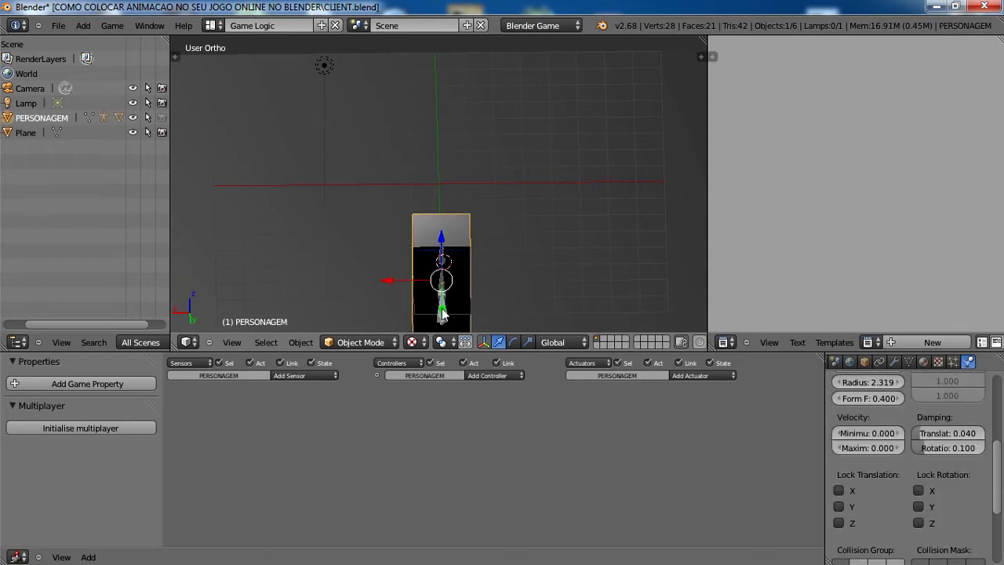
pyautogui.click(320, 375)
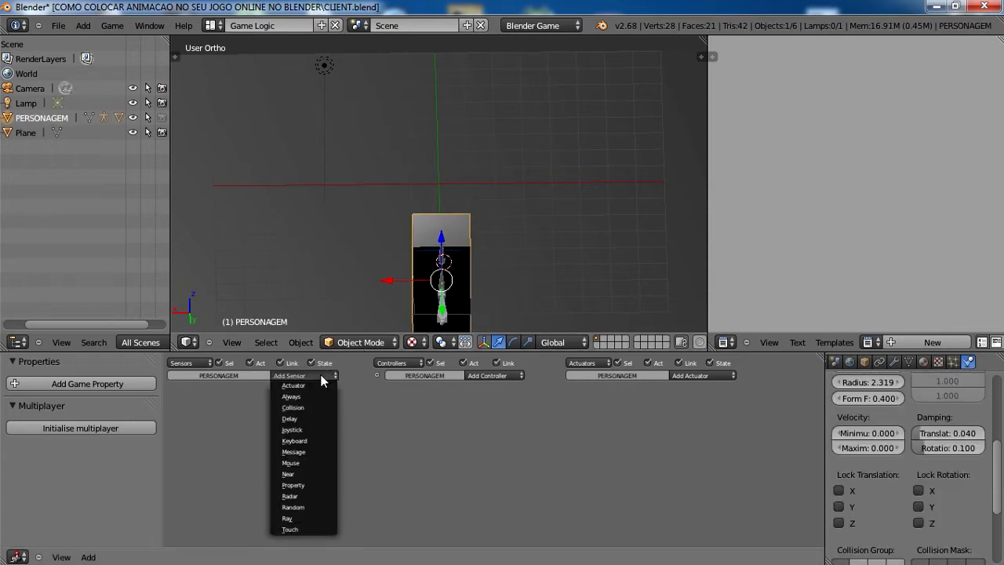
pyautogui.click(314, 440)
pyautogui.click(175, 397)
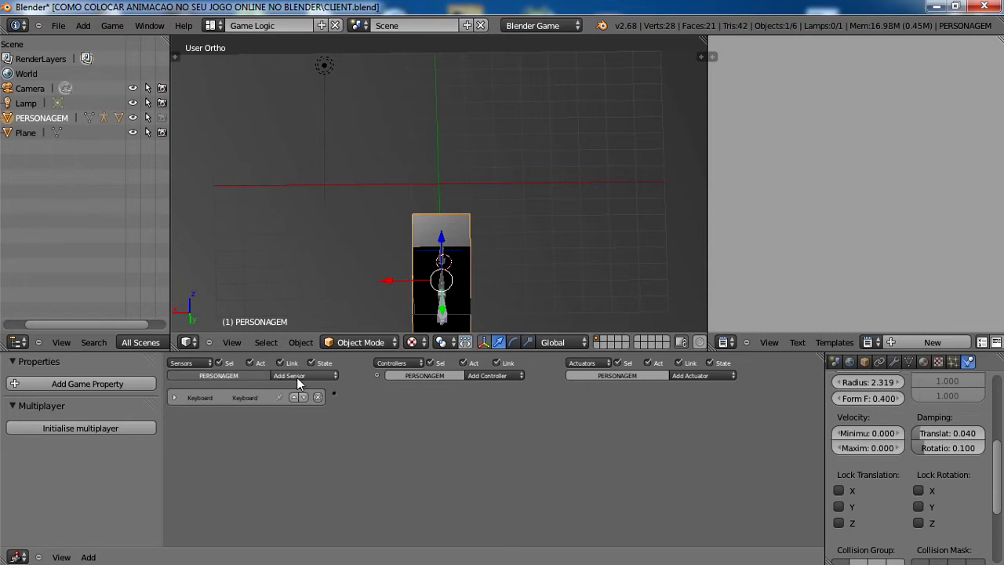
pyautogui.click(298, 376)
pyautogui.click(310, 441)
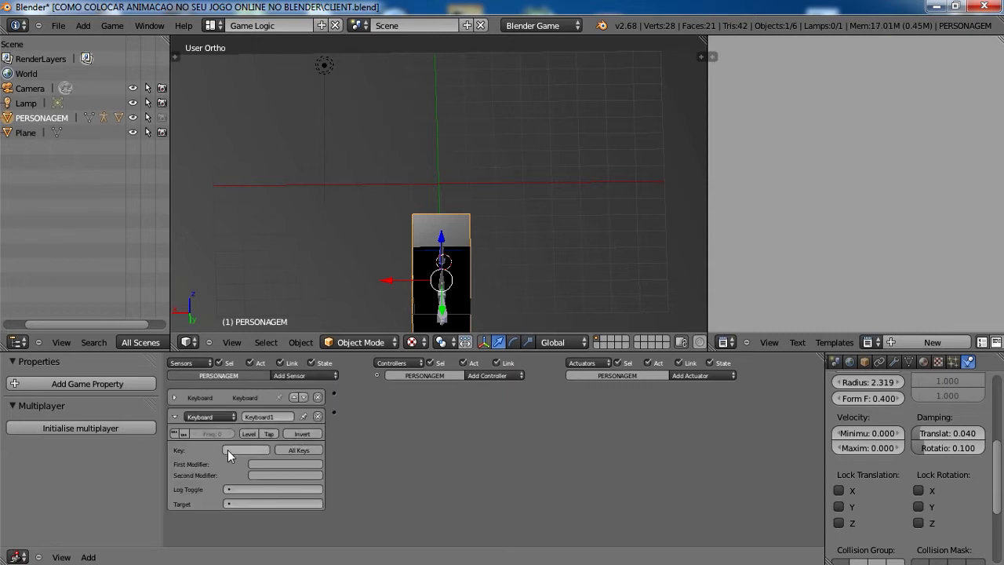
pyautogui.click(174, 416)
pyautogui.click(329, 376)
pyautogui.click(328, 384)
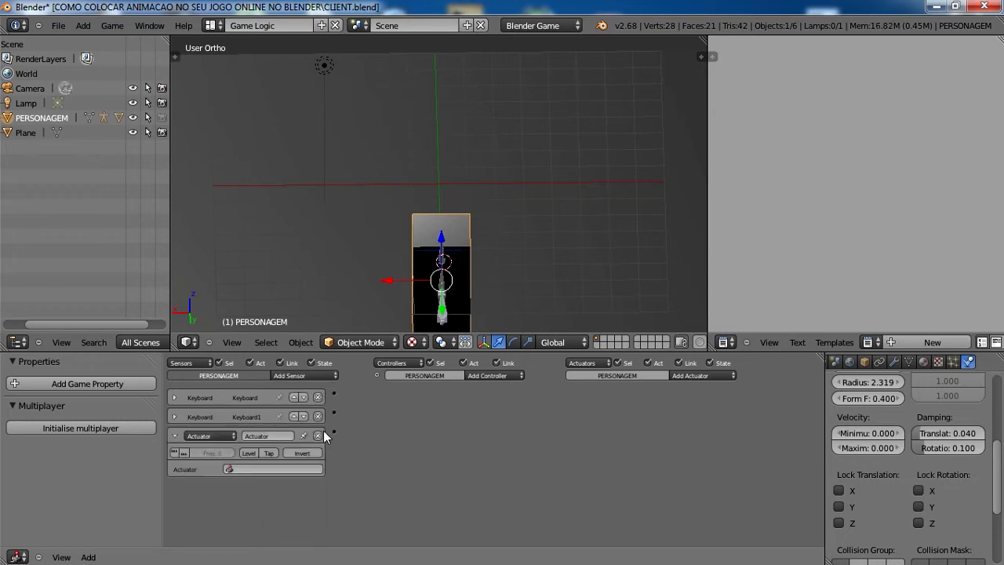
pyautogui.click(321, 434)
# - Add a third and a fourth Keyboard sensor to PERSONAGEM and collapse them
pyautogui.click(325, 377)
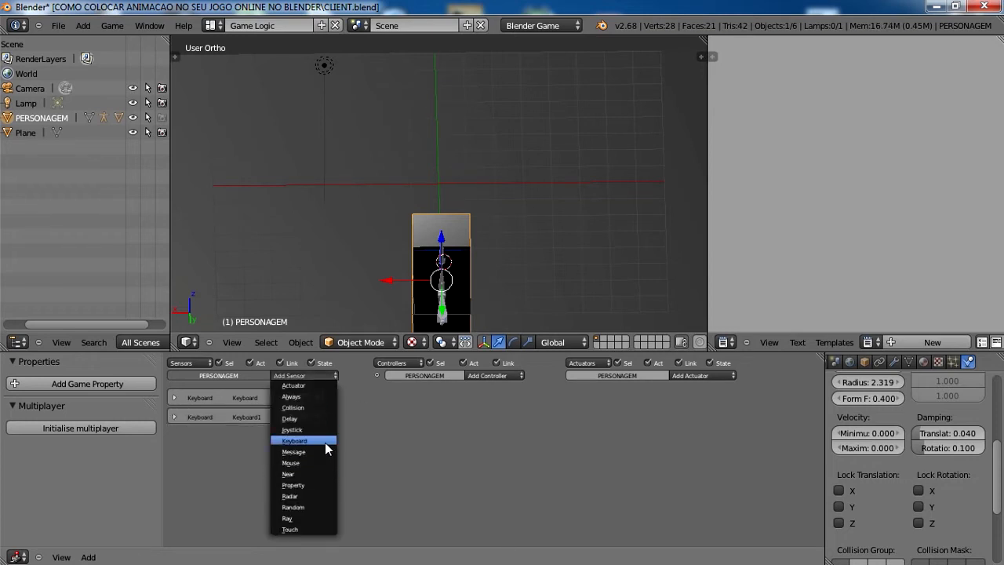
pyautogui.click(325, 442)
pyautogui.click(174, 436)
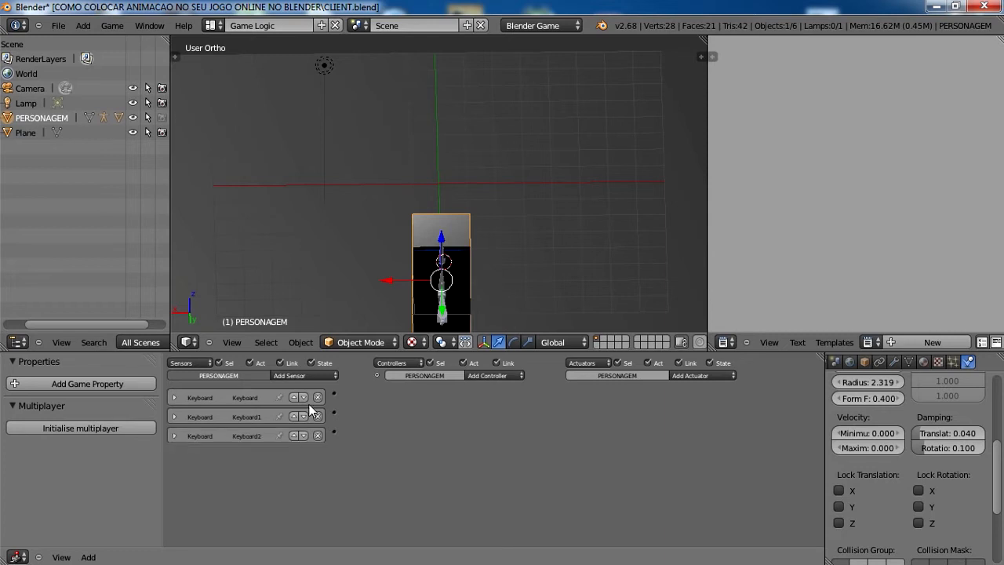
pyautogui.click(308, 379)
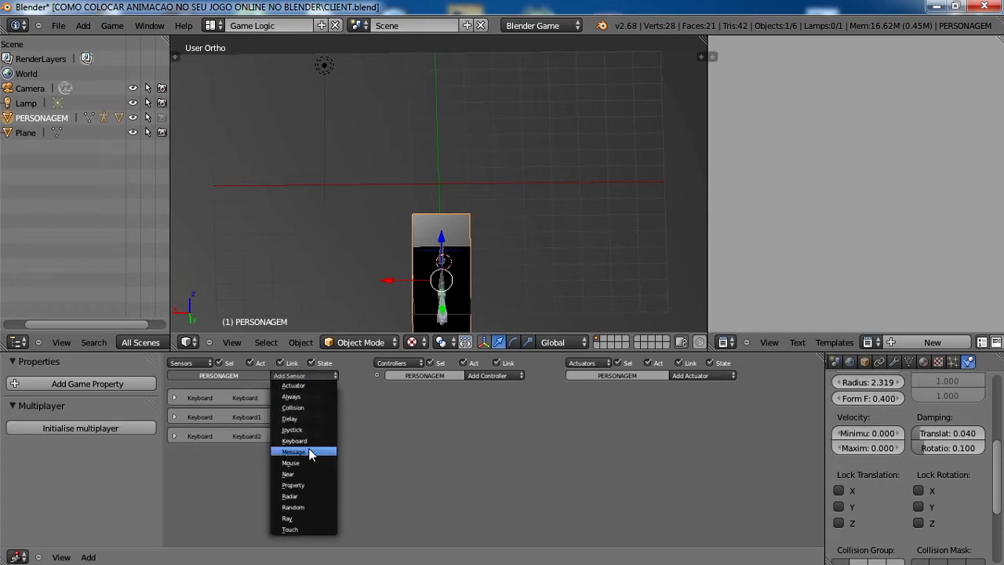
pyautogui.click(298, 440)
pyautogui.click(183, 473)
pyautogui.click(174, 455)
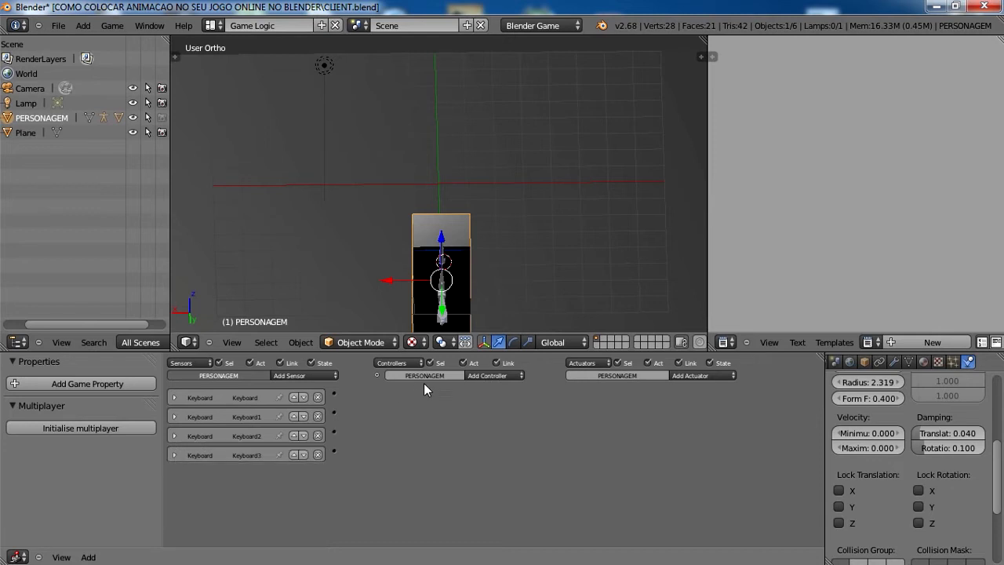
# - Add four And controllers to PERSONAGEM, one for each Keyboard sensor
pyautogui.click(492, 375)
pyautogui.click(494, 382)
pyautogui.click(495, 377)
pyautogui.click(490, 378)
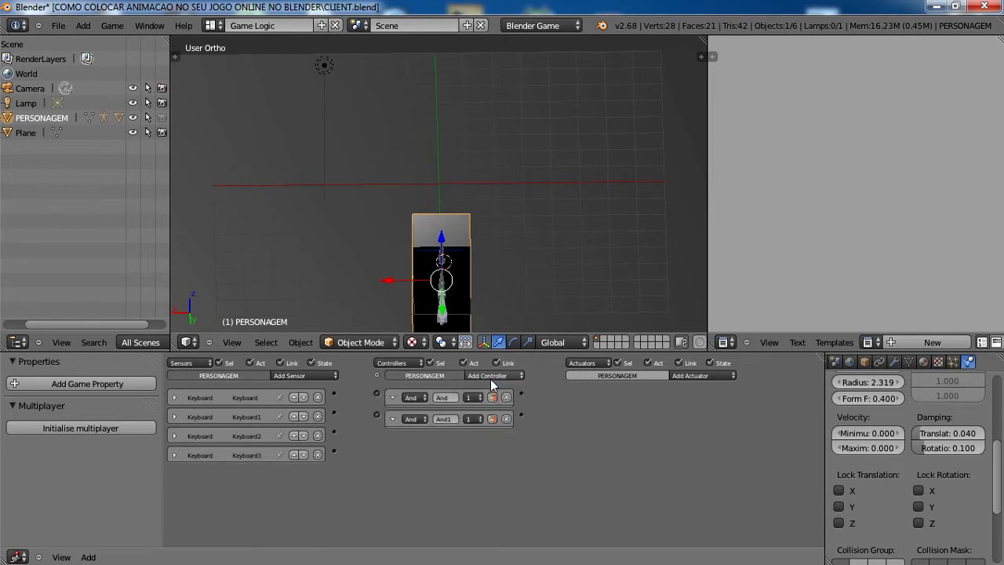
pyautogui.click(487, 379)
pyautogui.click(486, 385)
pyautogui.click(489, 377)
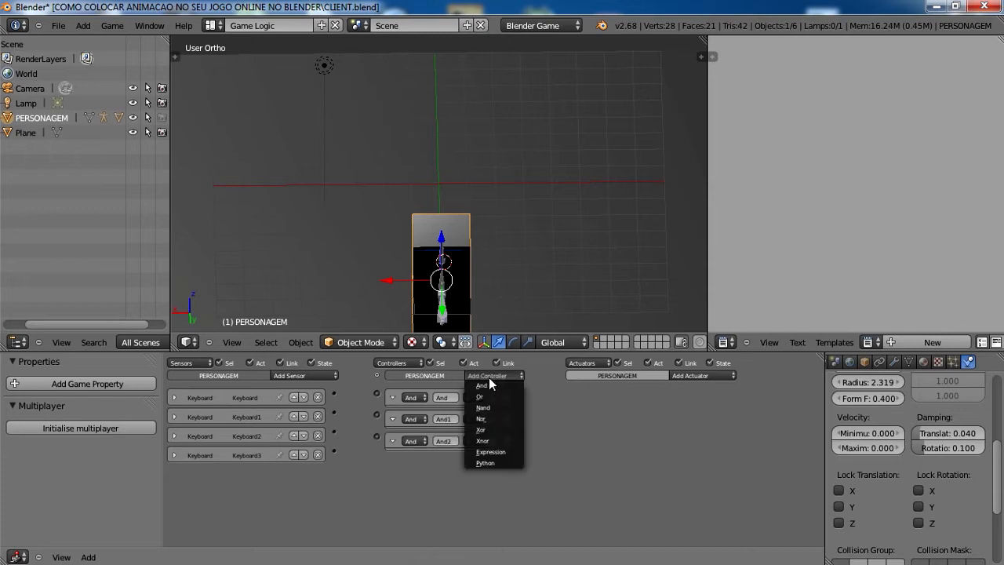
pyautogui.click(487, 383)
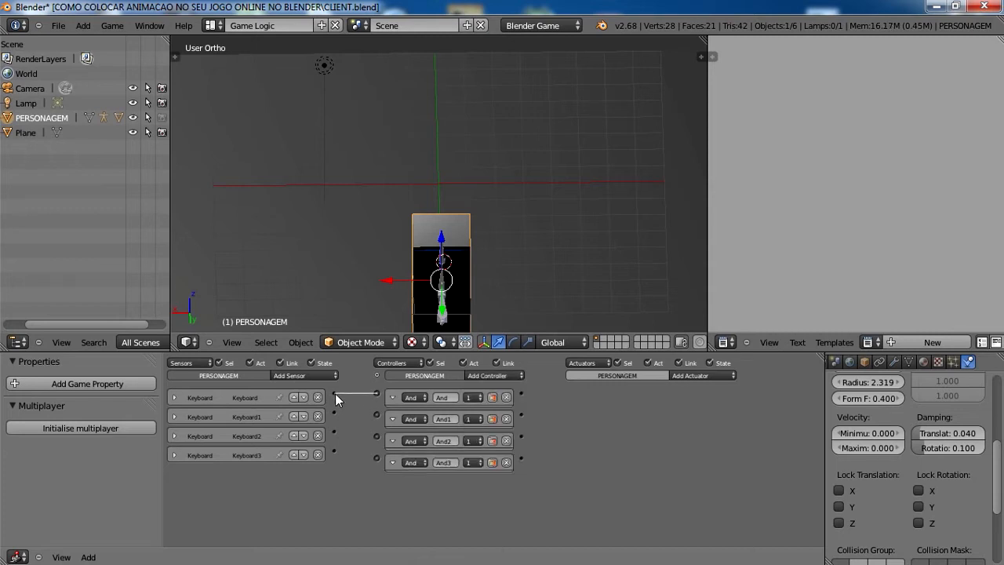
# - Link each Keyboard sensor to its own And controller and add a Motion actuator connected to the first And controller
pyautogui.moveTo(377, 414); pyautogui.dragTo(362, 432)
pyautogui.click(703, 377)
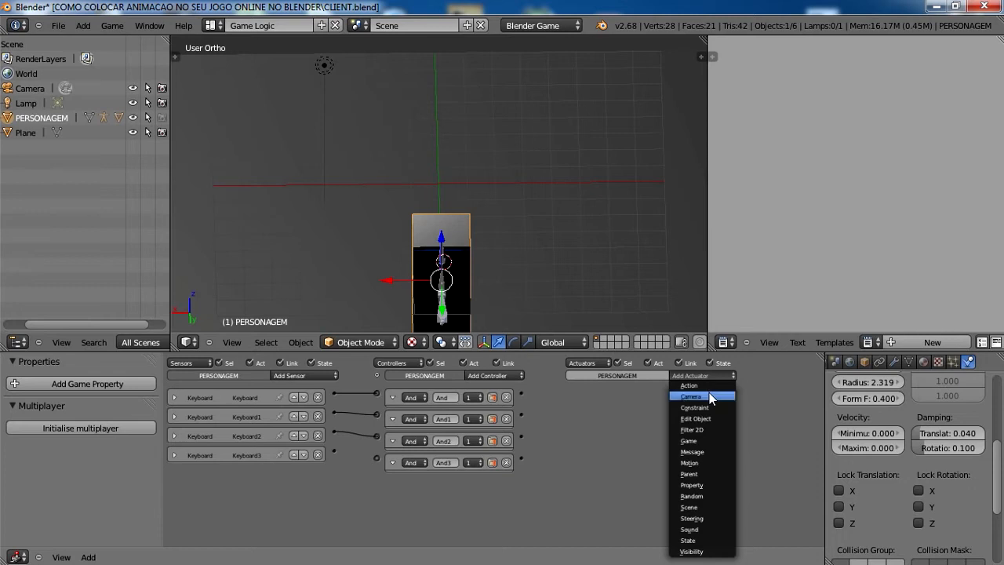
pyautogui.click(711, 461)
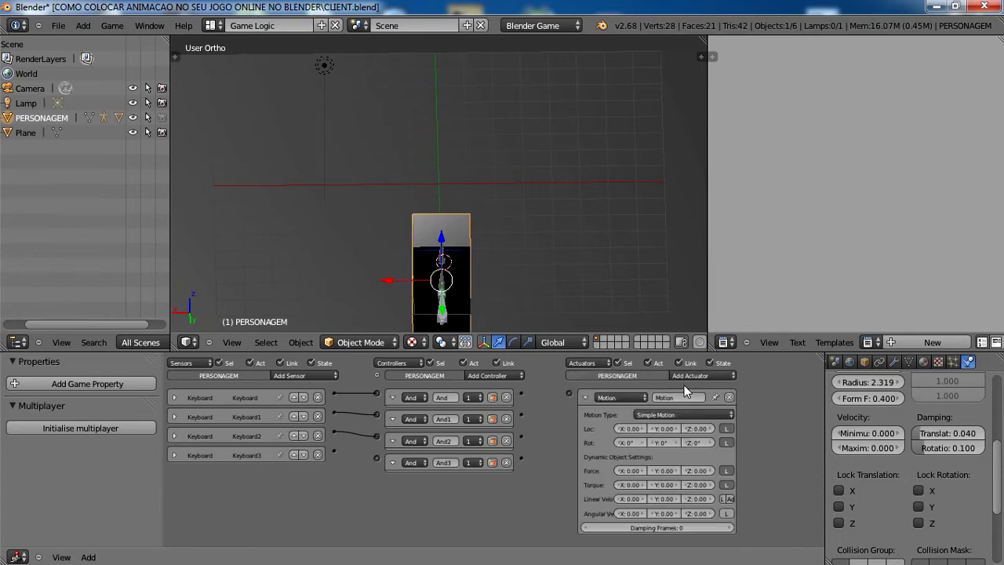
pyautogui.moveTo(569, 393); pyautogui.dragTo(521, 394)
pyautogui.moveTo(370, 458); pyautogui.dragTo(334, 451)
# - Examine the direction of PERSONAGEM's Y axis with cancelled test moves along it
pyautogui.moveTo(471, 302); pyautogui.dragTo(542, 267, button='middle')
pyautogui.moveTo(518, 251); pyautogui.dragTo(542, 260)
pyautogui.rightClick(542, 261)
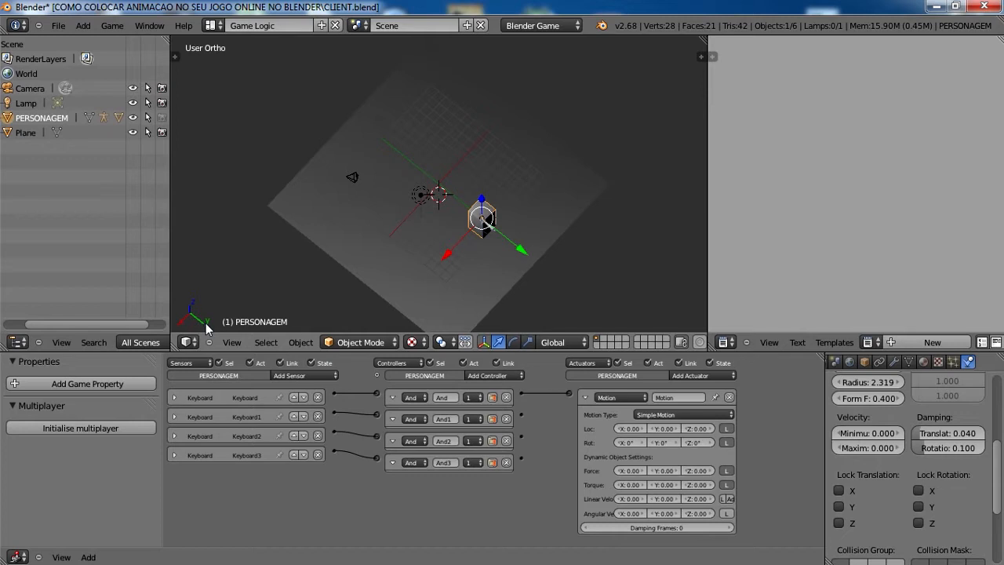
pyautogui.moveTo(520, 250); pyautogui.dragTo(363, 158)
pyautogui.rightClick(552, 262)
pyautogui.rightClick(363, 158)
pyautogui.scroll(3, 584, 280)
pyautogui.moveTo(557, 275); pyautogui.dragTo(388, 133)
pyautogui.rightClick(388, 134)
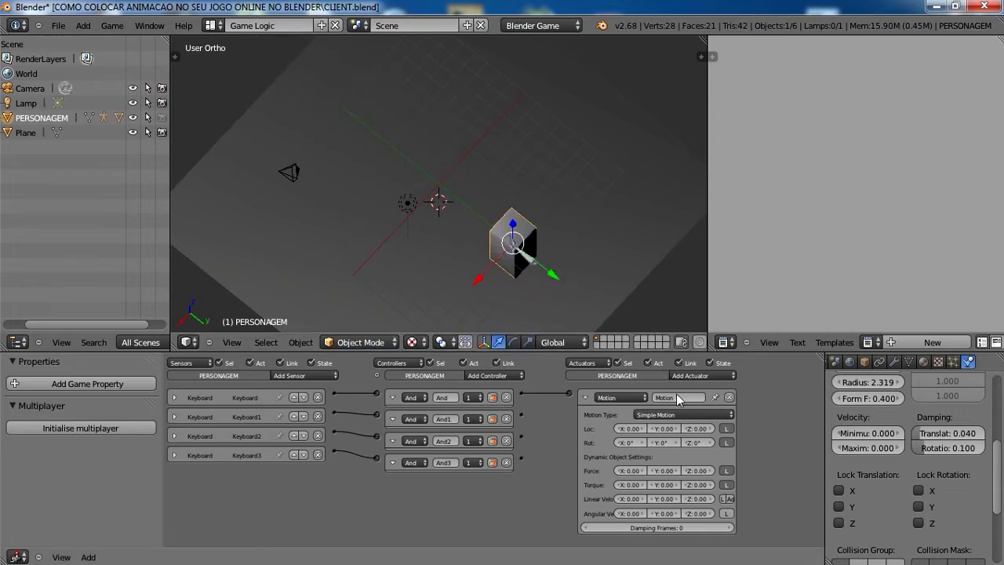
# - Try a Y location of -0.10 in the first Motion actuator and test-run PERSONAGEM's movement
pyautogui.click(653, 429)
pyautogui.press('p')
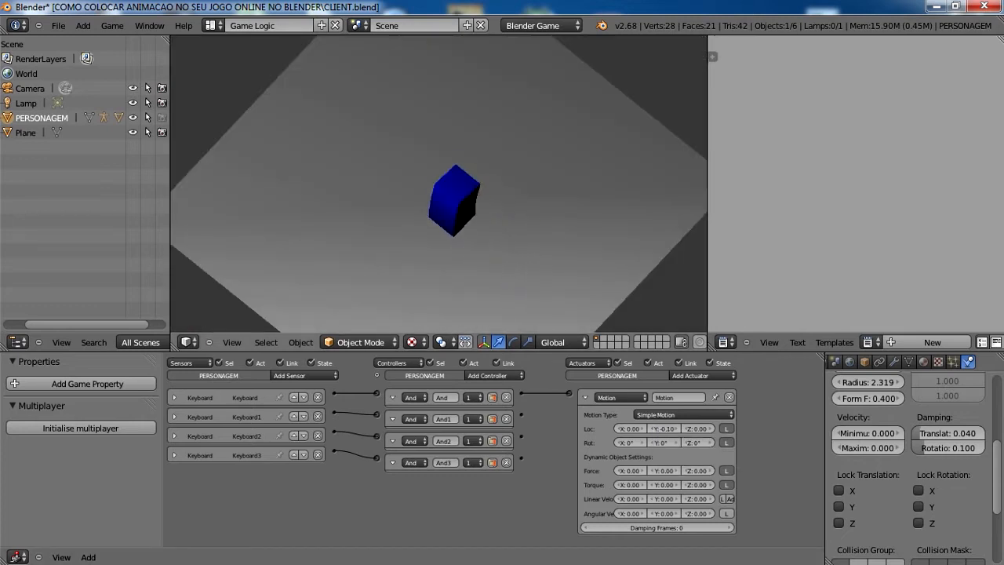
pyautogui.press('w')
pyautogui.press('Escape')
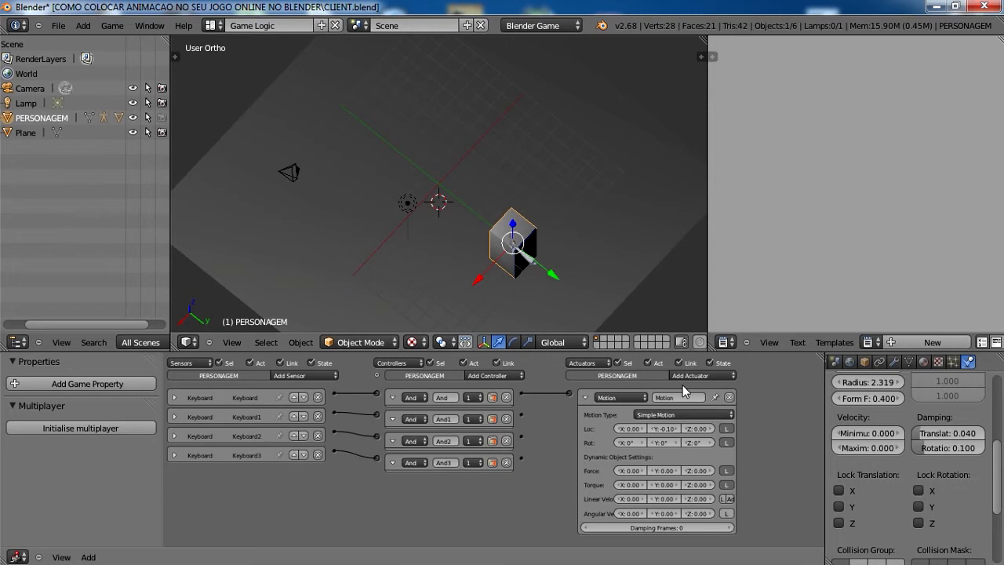
# - Try a Z location of -0.10 in the first Motion actuator and test-run the game
pyautogui.click(678, 429)
pyautogui.press('p')
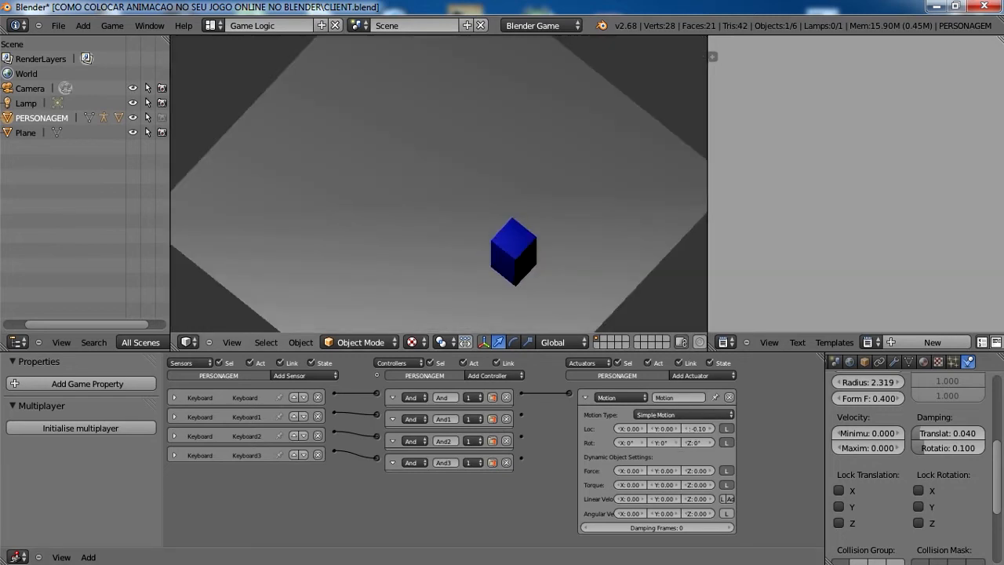
pyautogui.press('Escape')
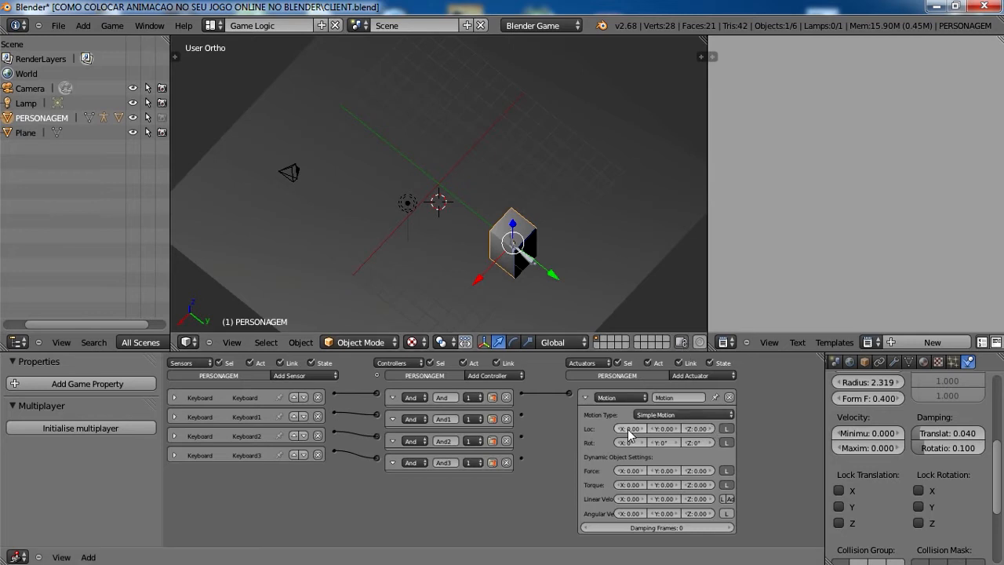
# - Set the first Motion actuator's Y location to -0.08 and test-run PERSONAGEM's forward movement
pyautogui.click(656, 430)
pyautogui.write('0.1')
pyautogui.press('Return')
pyautogui.press('p')
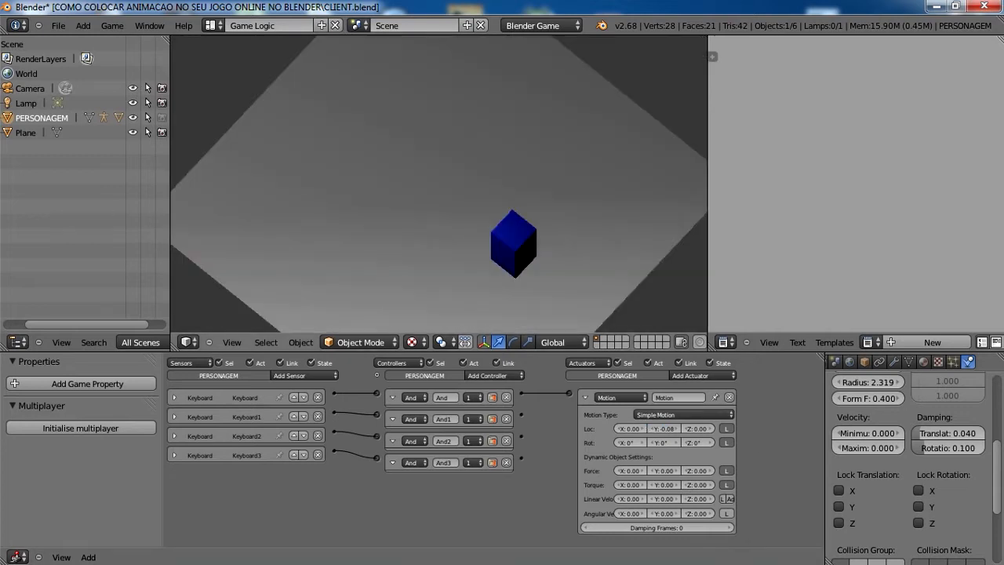
pyautogui.press('Up')
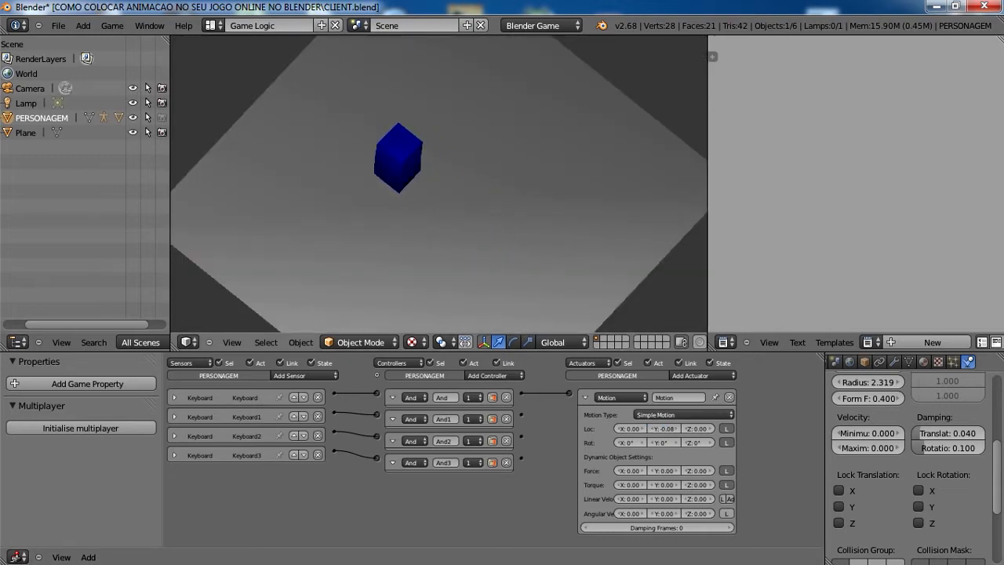
pyautogui.press('Escape')
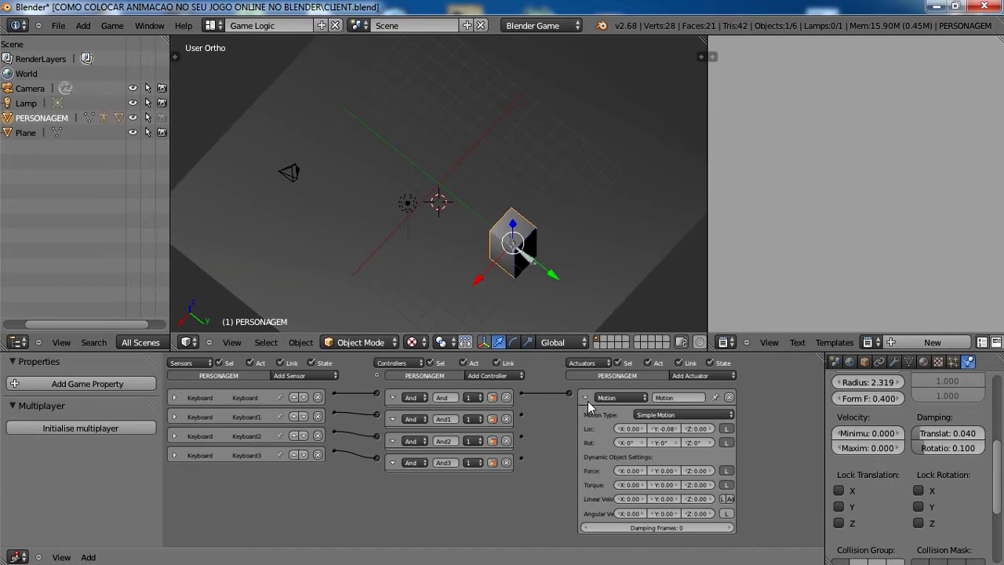
# - Add a second Motion actuator linked to the second And controller, checking the settings of the second Keyboard sensor
pyautogui.click(587, 398)
pyautogui.click(719, 375)
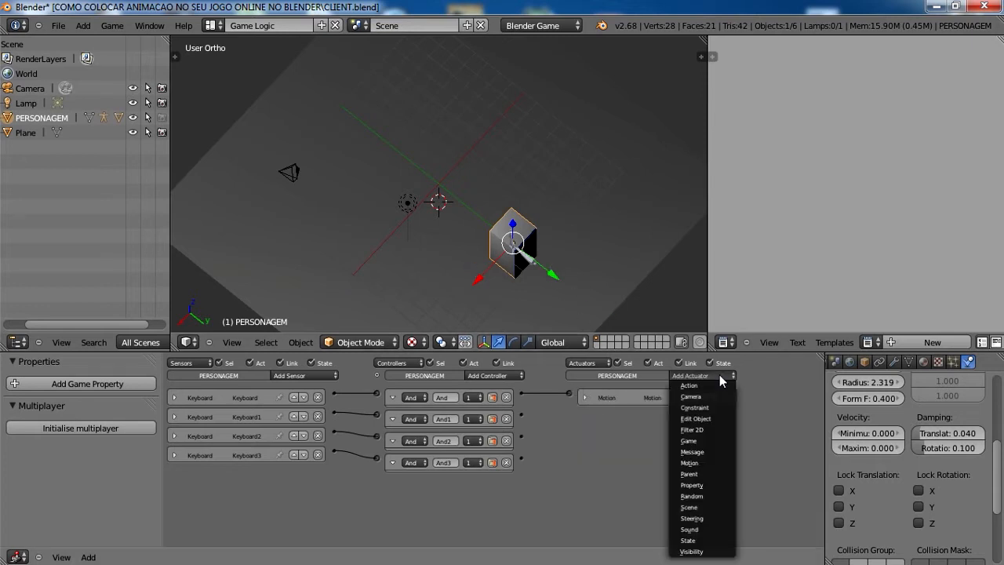
pyautogui.click(713, 463)
pyautogui.moveTo(531, 411); pyautogui.dragTo(520, 416)
pyautogui.click(175, 417)
pyautogui.click(175, 417)
# - Set the second Motion actuator's Z rotation to 1° and test-run PERSONAGEM's turning
pyautogui.moveTo(581, 252); pyautogui.dragTo(497, 247, button='middle')
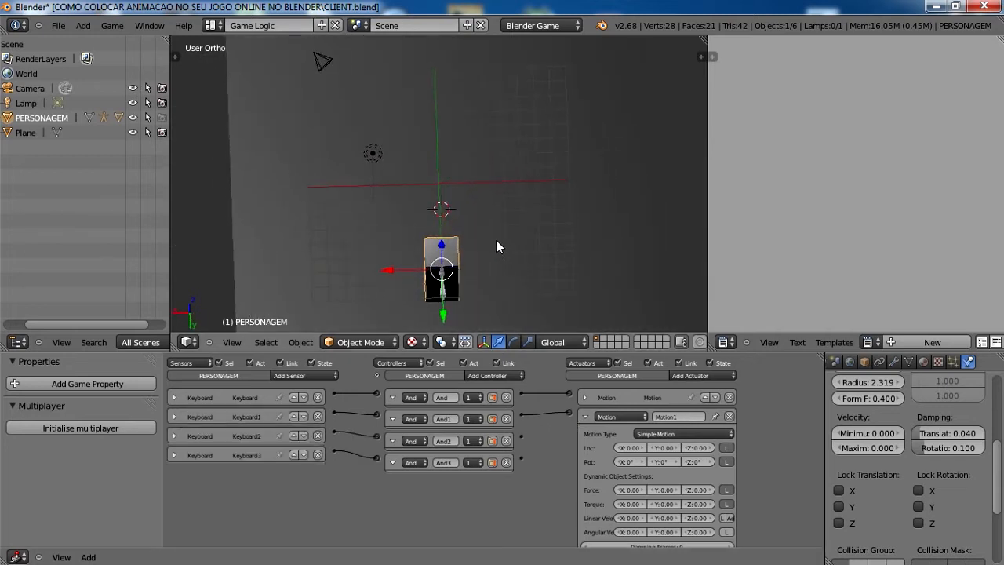
pyautogui.scroll(3, 590, 464)
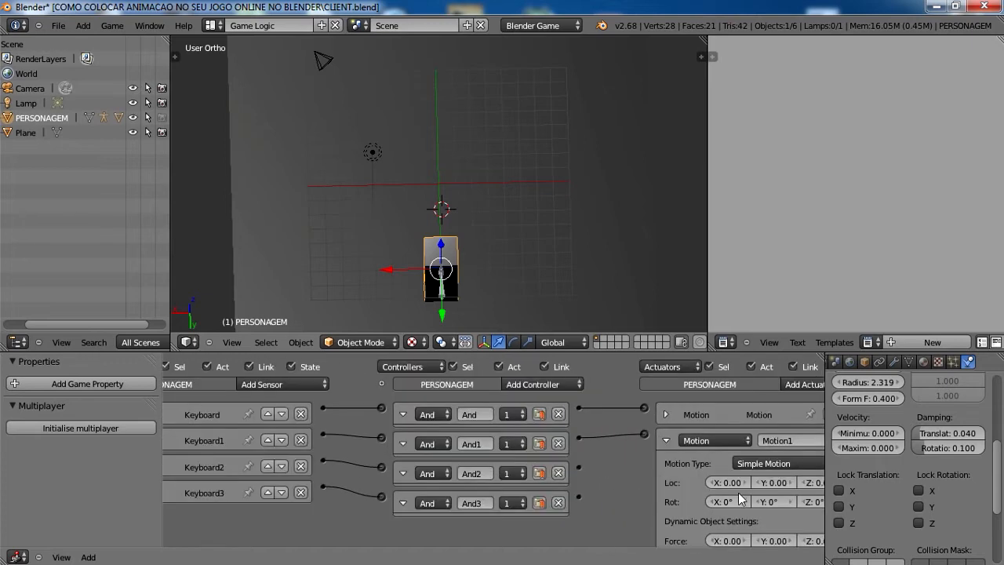
pyautogui.moveTo(628, 499); pyautogui.dragTo(572, 434, button='middle')
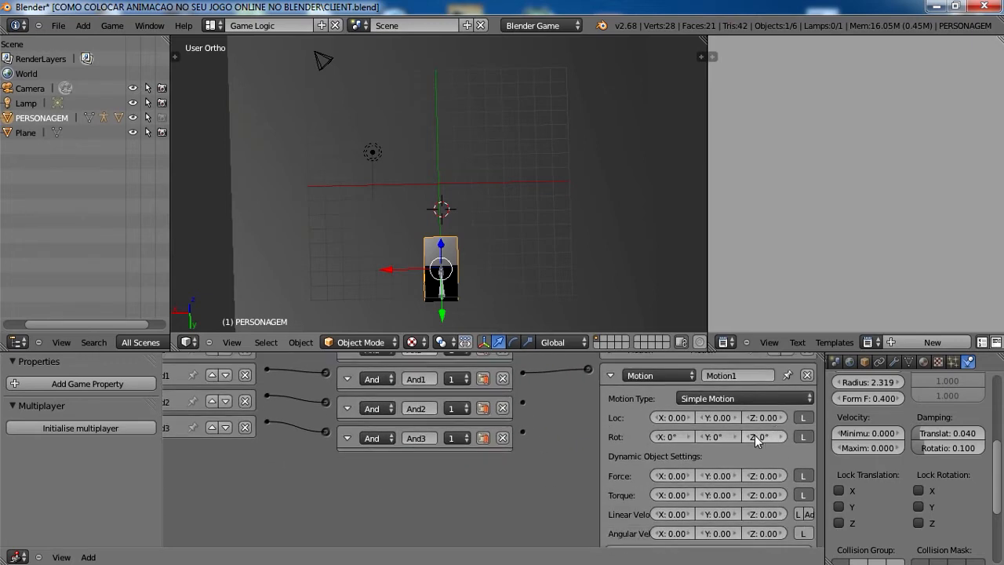
pyautogui.click(780, 436)
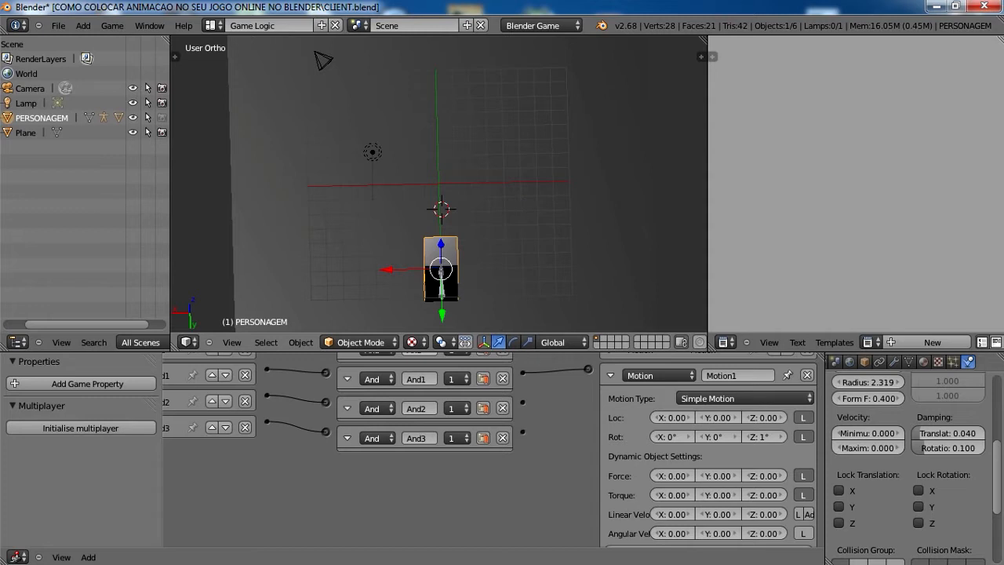
pyautogui.press('p')
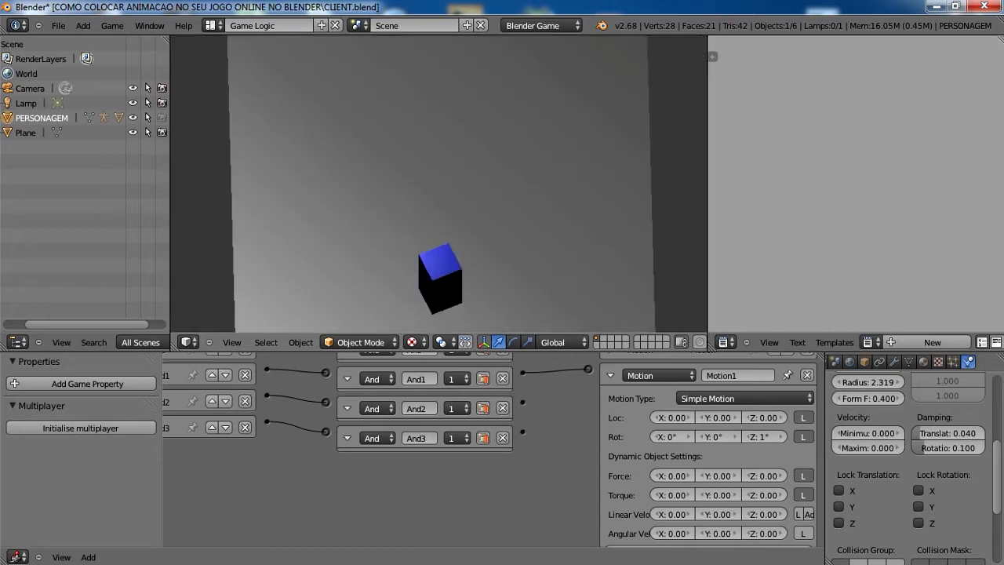
pyautogui.press('Escape')
# - Collapse the second Motion actuator, add a third one to PERSONAGEM and check the third Keyboard sensor's settings
pyautogui.click(609, 376)
pyautogui.click(769, 378)
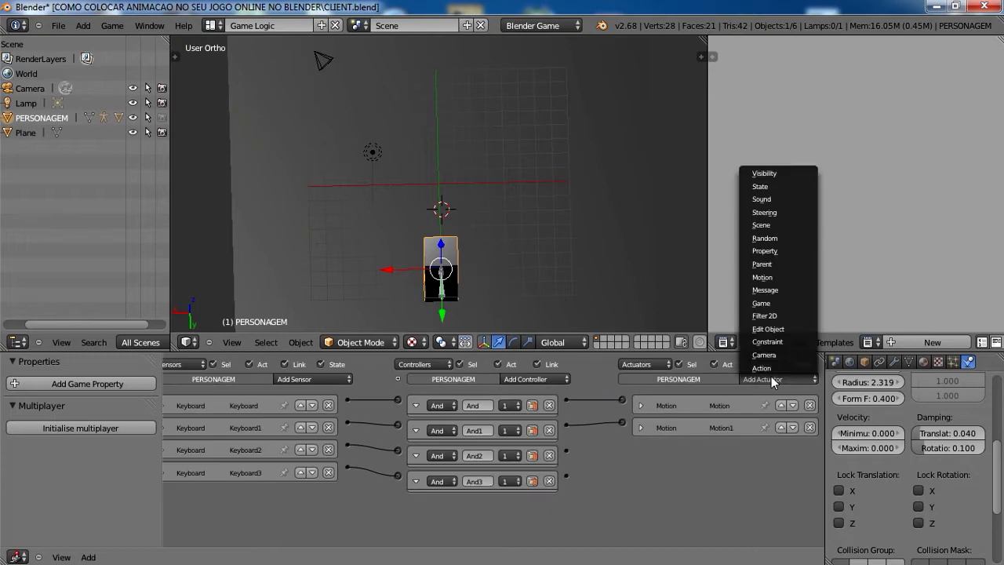
pyautogui.click(773, 277)
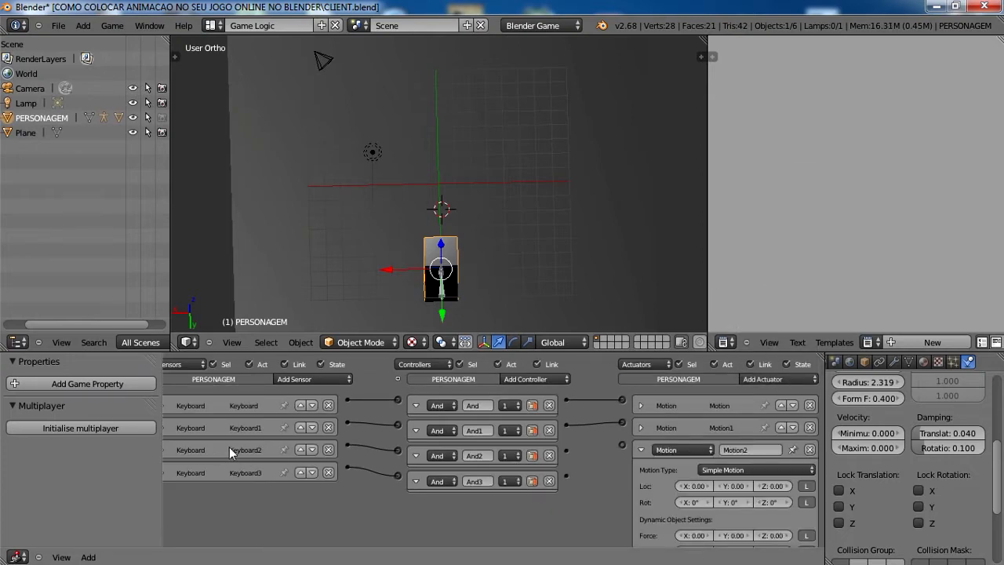
pyautogui.scroll(1, 279, 441)
pyautogui.moveTo(280, 441); pyautogui.dragTo(311, 445, button='middle')
pyautogui.click(176, 456)
pyautogui.click(176, 456)
# - Set the third Motion actuator's Z rotation to -1° and link it to the third And controller
pyautogui.moveTo(622, 495); pyautogui.dragTo(550, 436, button='middle')
pyautogui.click(753, 452)
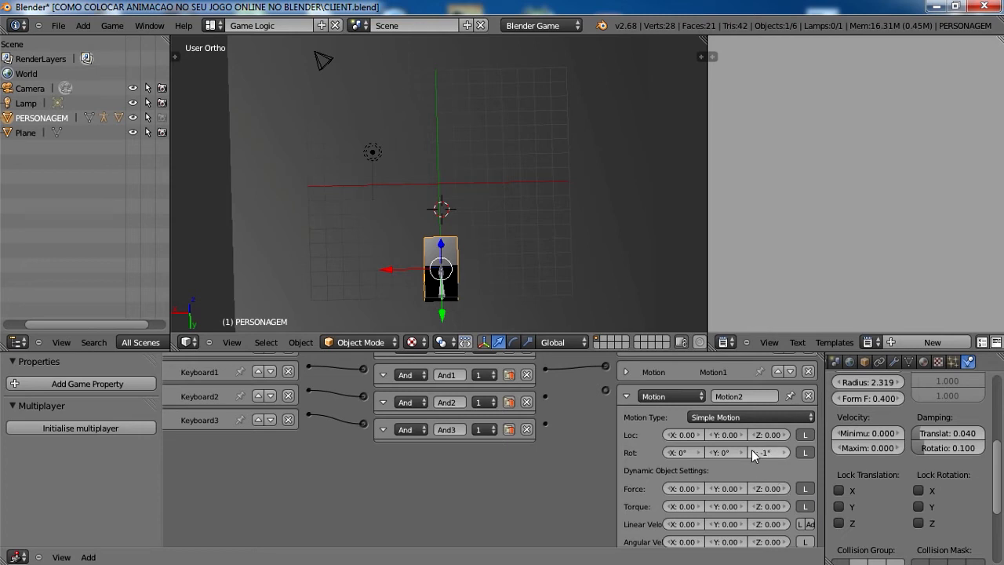
pyautogui.moveTo(605, 390); pyautogui.dragTo(547, 395)
pyautogui.click(625, 396)
# - Add a fourth Motion actuator to PERSONAGEM and link it to the fourth And controller
pyautogui.click(713, 377)
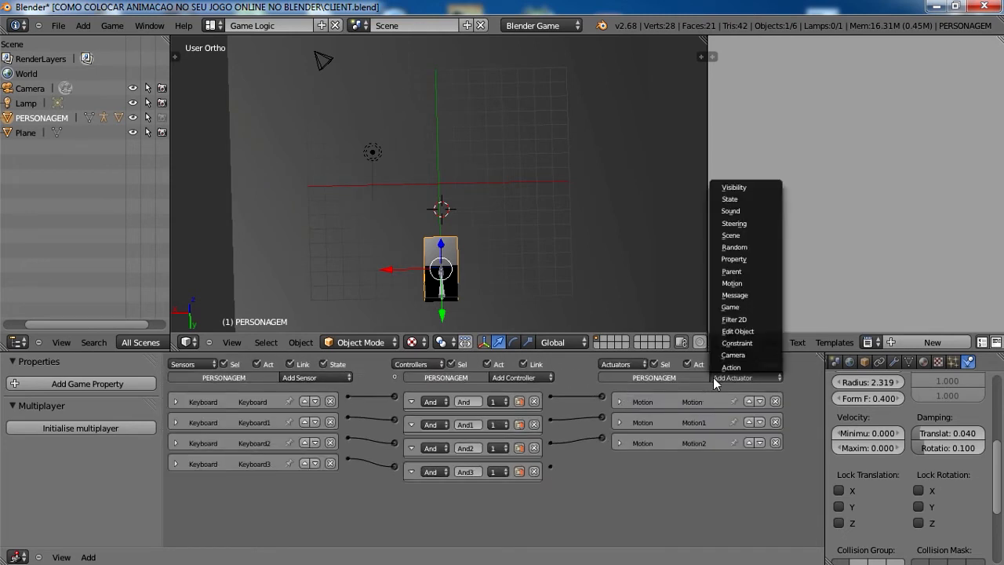
pyautogui.click(768, 283)
pyautogui.moveTo(552, 467); pyautogui.dragTo(552, 468)
# - Check the first Motion actuator's Y location and enter a Y location for PERSONAGEM's fourth Motion actuator
pyautogui.click(619, 400)
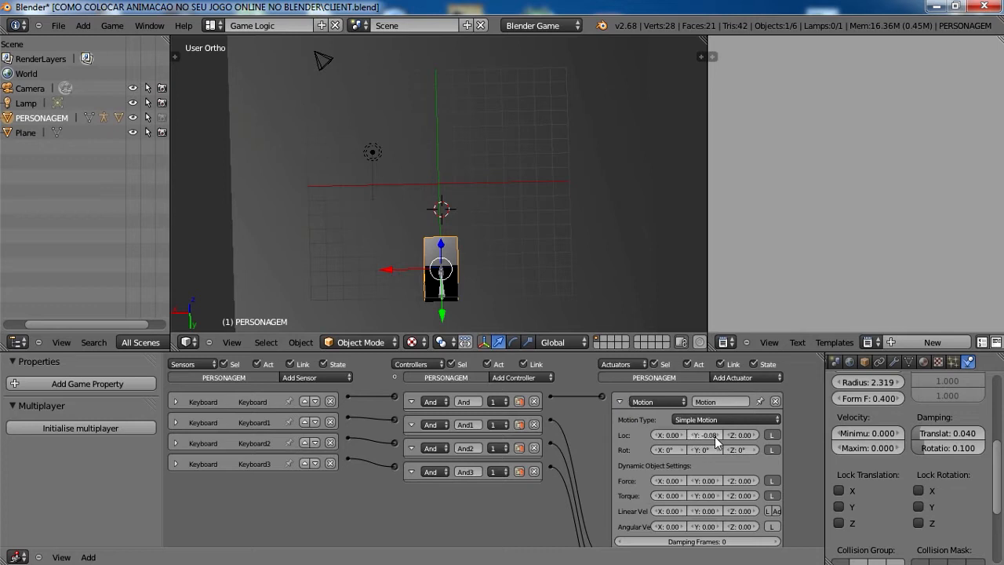
pyautogui.click(620, 401)
pyautogui.scroll(-1, 690, 470)
pyautogui.click(701, 482)
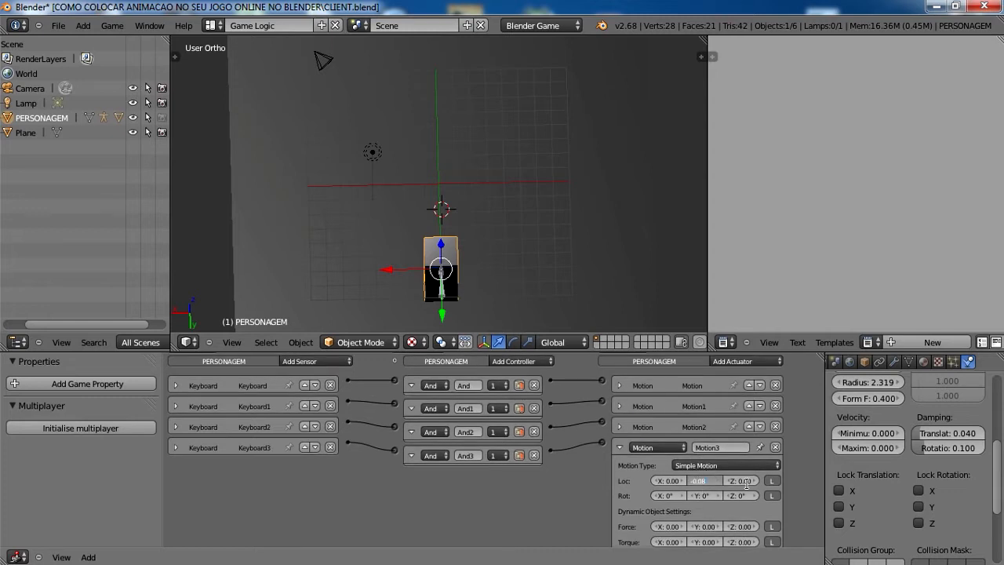
pyautogui.click(800, 474)
pyautogui.click(621, 447)
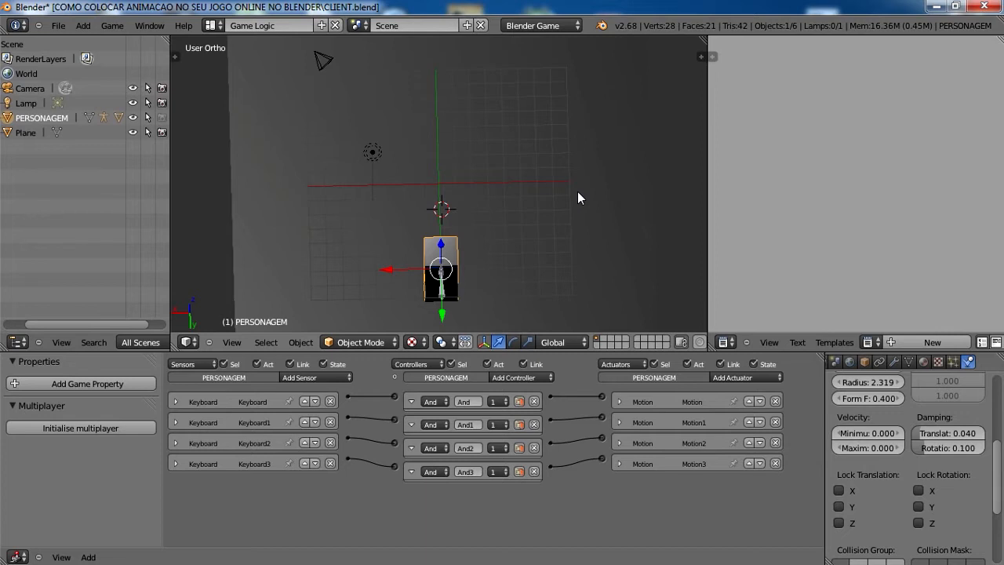
# - Test-run the game to check PERSONAGEM's turning and forward movement
pyautogui.press('p')
pyautogui.press('Right')
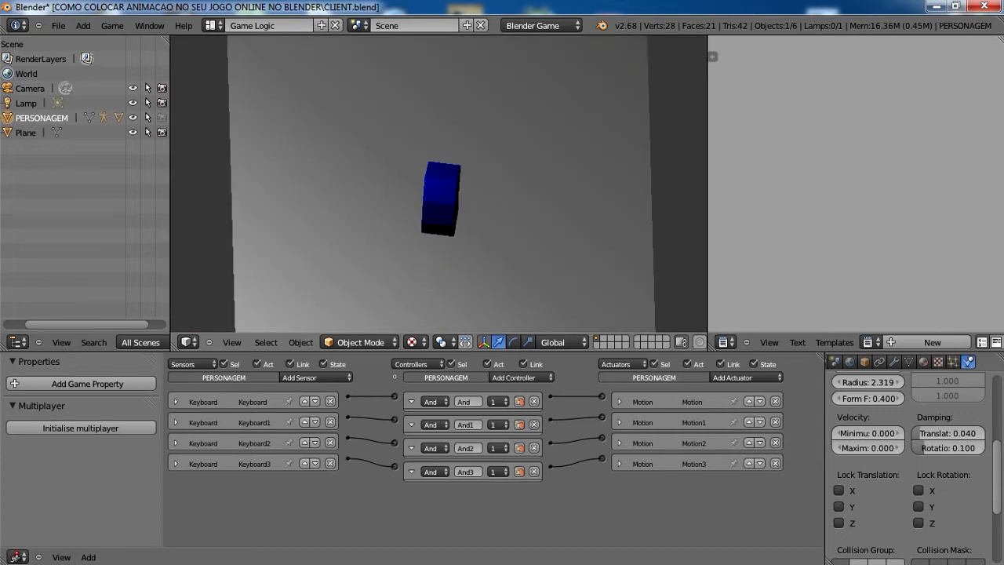
pyautogui.press('Right')
pyautogui.press('Right')
pyautogui.press('Right')
pyautogui.press('Up')
pyautogui.press('Escape')
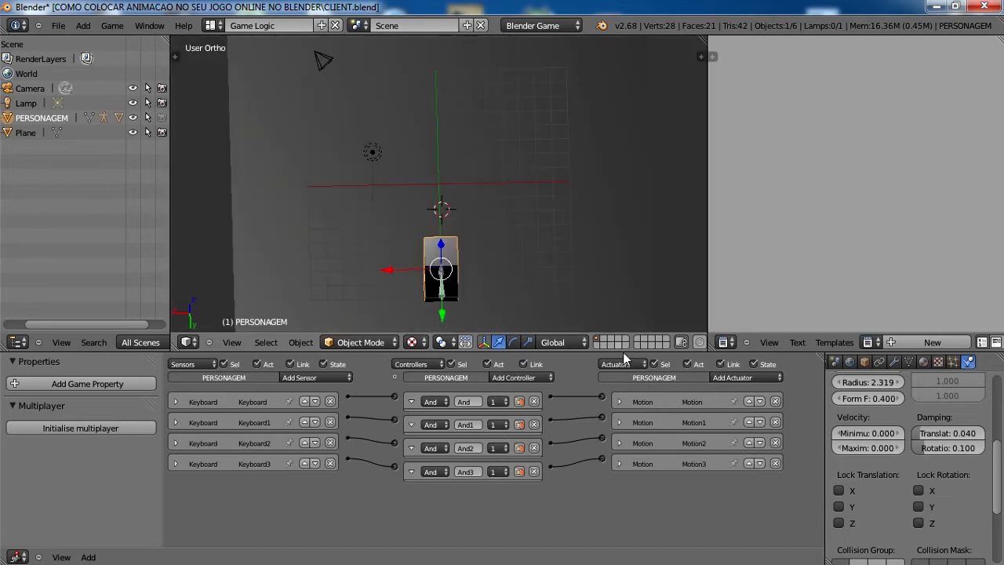
# - Try adjusting the fourth Motion actuator's Y location and test-run PERSONAGEM moving forward, turning and moving backward
pyautogui.click(618, 465)
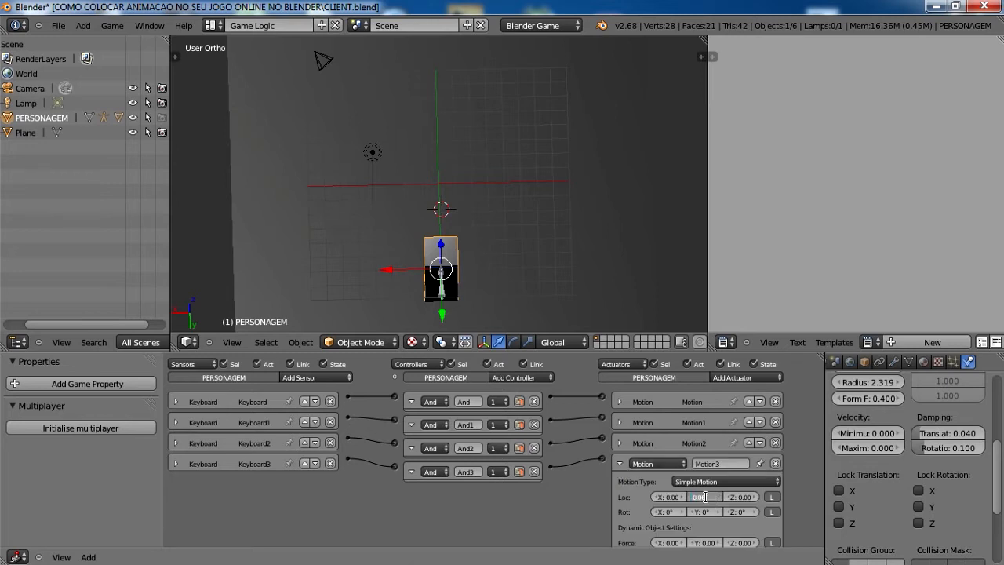
pyautogui.click(620, 464)
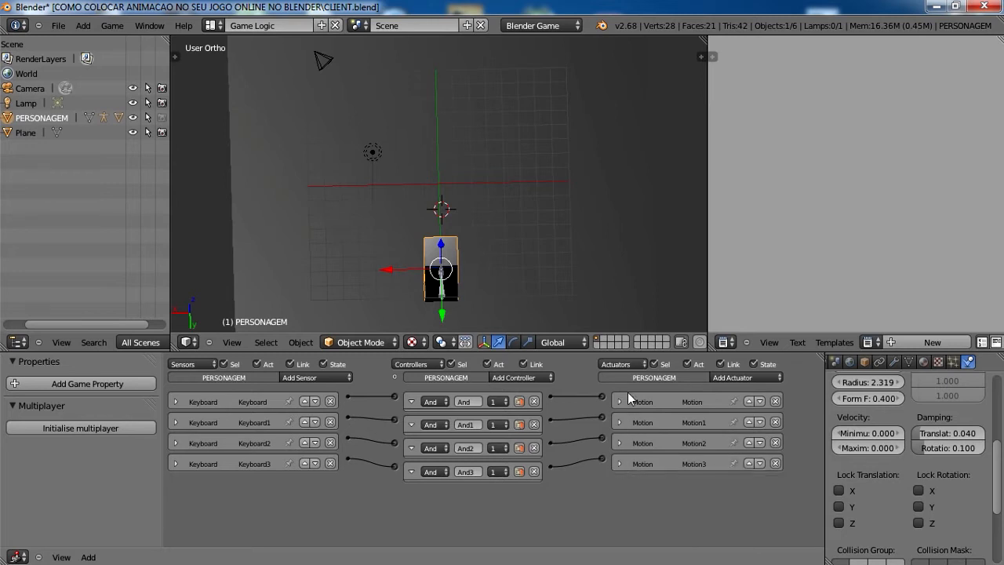
pyautogui.press('p')
pyautogui.press('Up')
pyautogui.press('Right')
pyautogui.press('Down')
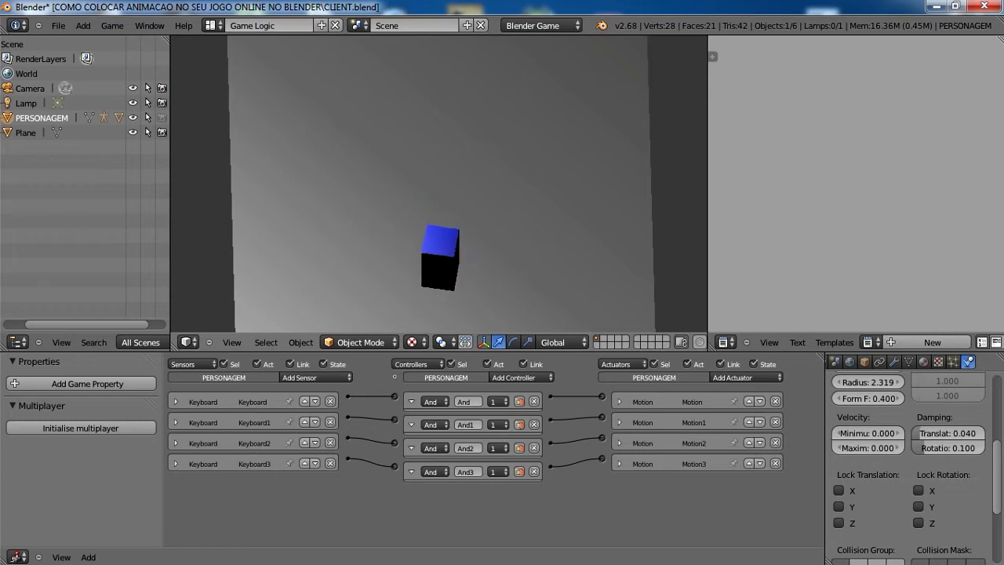
pyautogui.press('Escape')
# - Set the fourth Motion actuator's Y location to 0.04, test-run PERSONAGEM's forward movement with turns both ways, and collapse the actuator
pyautogui.click(619, 464)
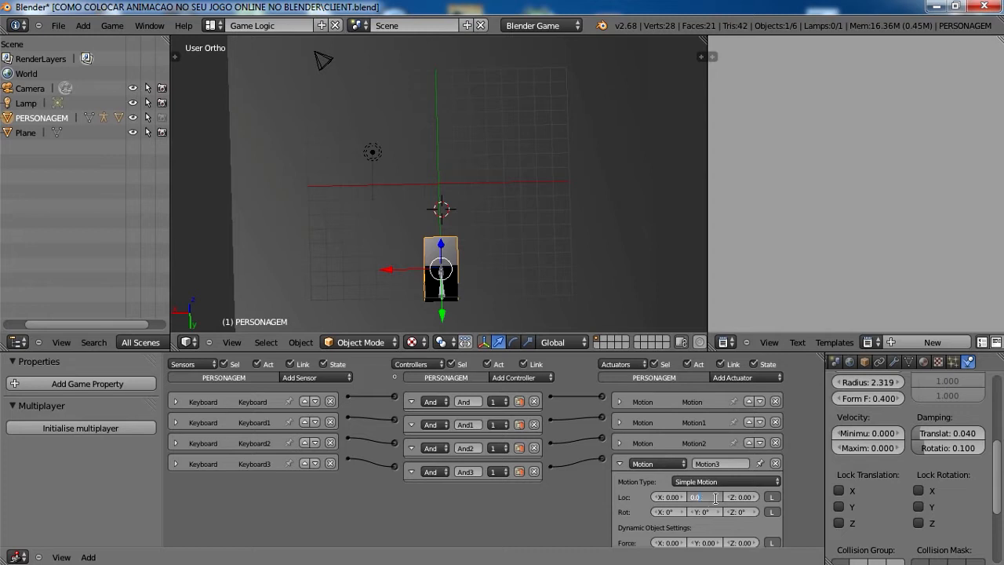
pyautogui.press('Return')
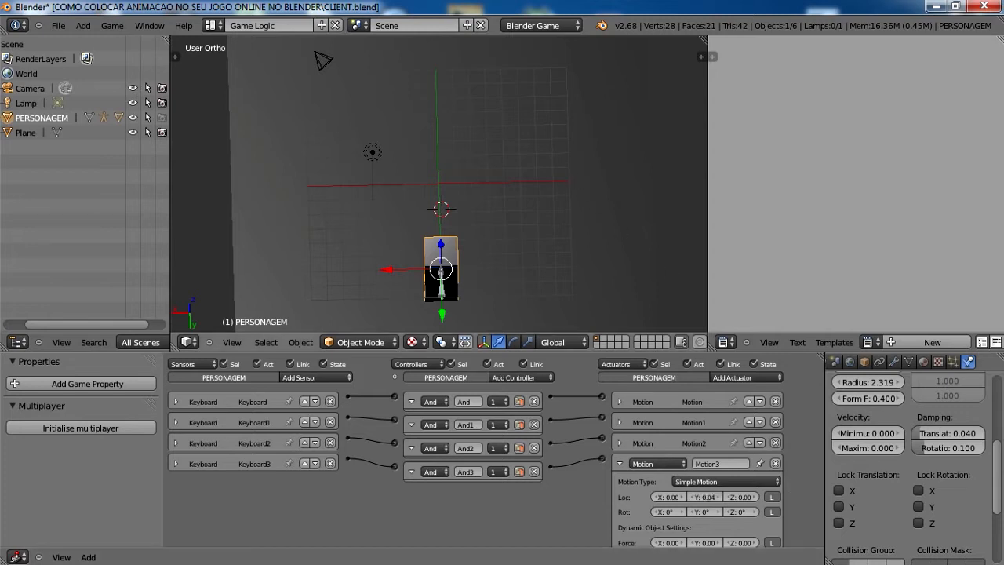
pyautogui.press('p')
pyautogui.press('Left')
pyautogui.press('Up')
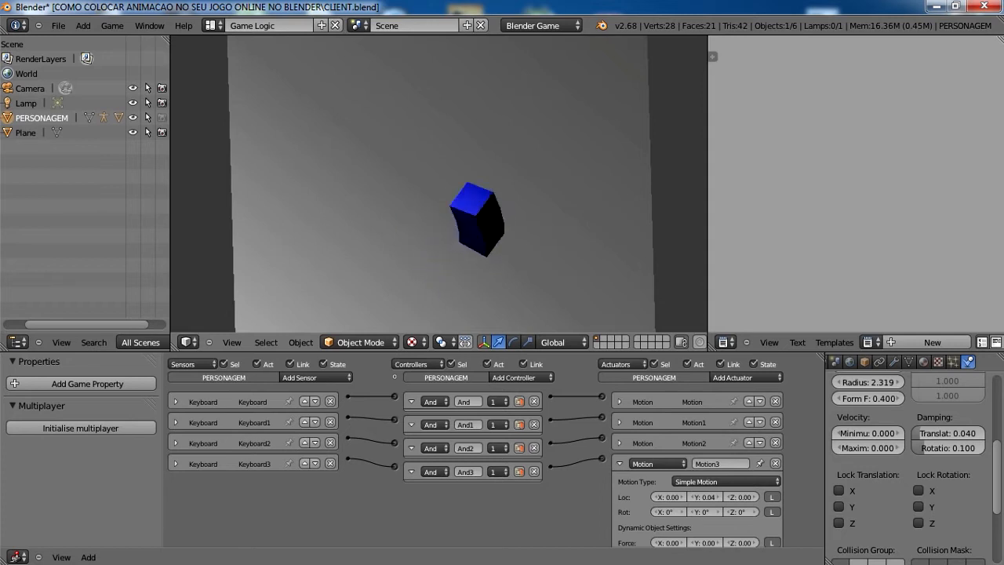
pyautogui.press('Up')
pyautogui.press('Left')
pyautogui.press('Up')
pyautogui.press('Left')
pyautogui.press('Up')
pyautogui.press('Left')
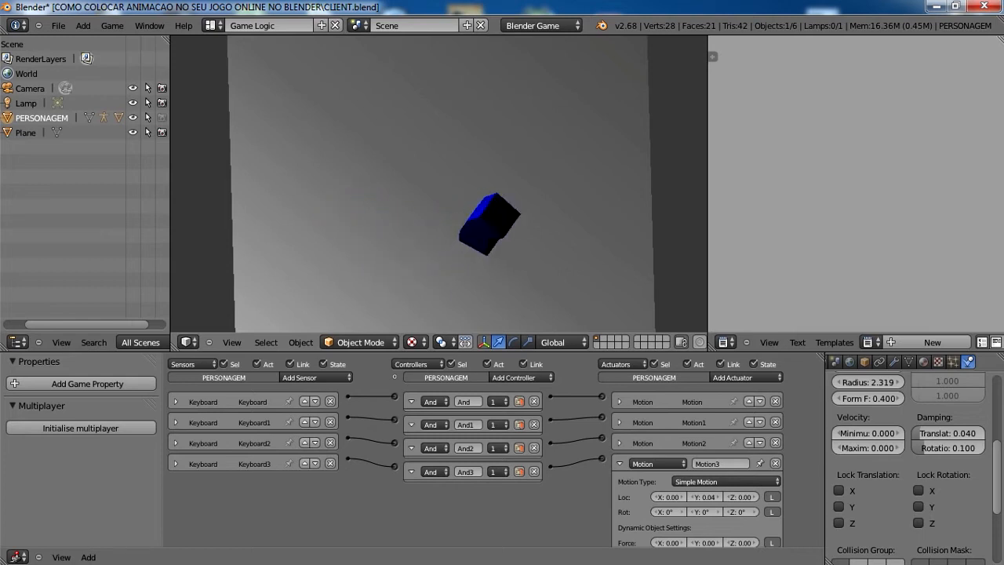
pyautogui.press('Up')
pyautogui.press('Left')
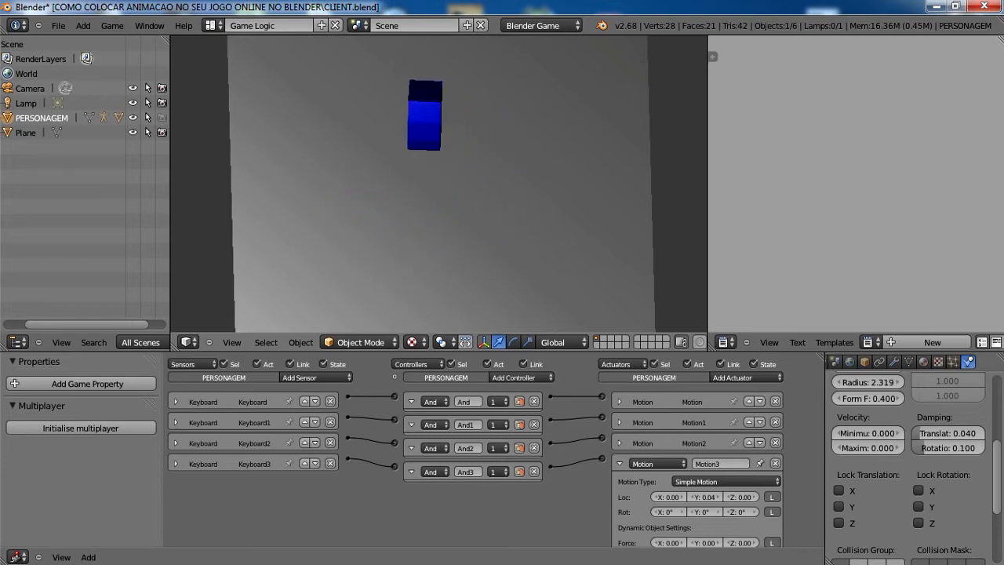
pyautogui.press('Up')
pyautogui.press('Left')
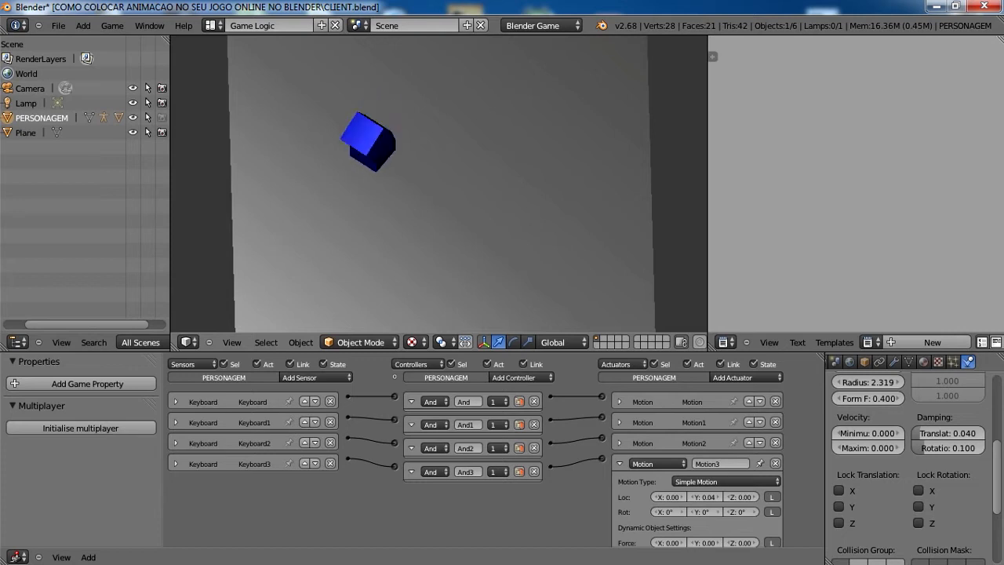
pyautogui.press('Up')
pyautogui.press('Right')
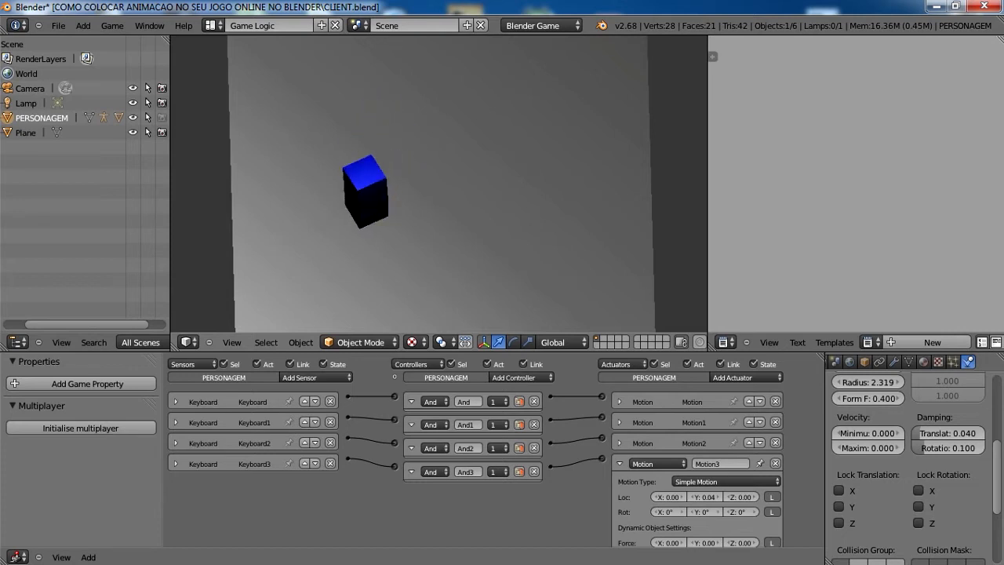
pyautogui.press('Up')
pyautogui.press('Right')
pyautogui.press('Up')
pyautogui.press('Left')
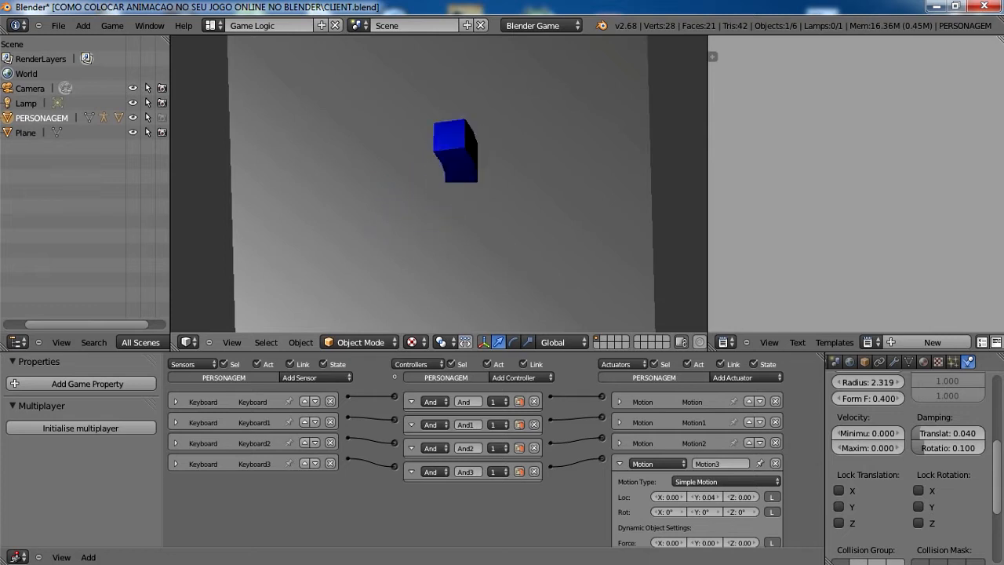
pyautogui.press('Up')
pyautogui.press('Left')
pyautogui.press('Up')
pyautogui.press('Left')
pyautogui.press('Up')
pyautogui.press('Left')
pyautogui.press('Escape')
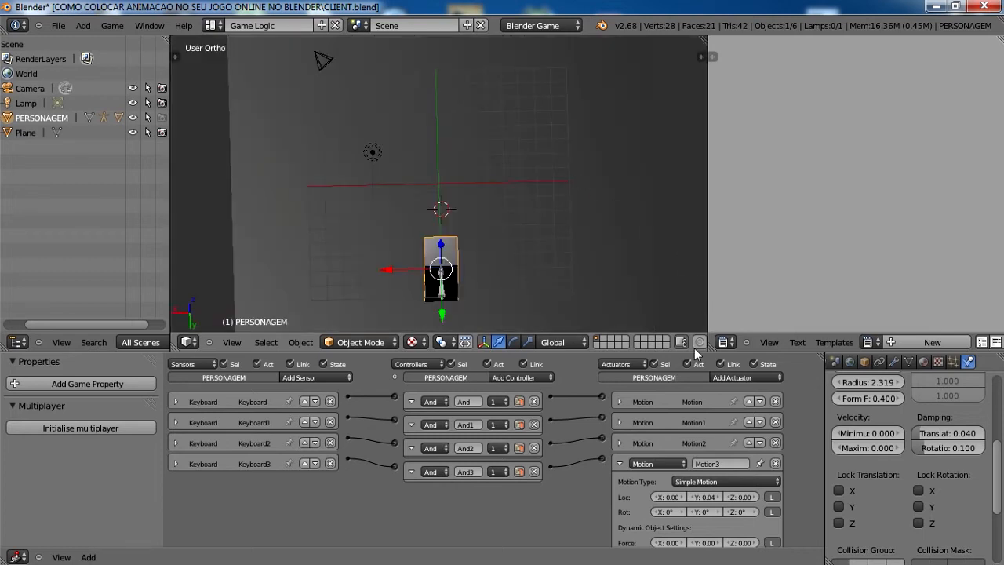
pyautogui.click(619, 464)
# - Select the Armature inside the PERSONAGEM cube and check the settings of its two Action actuators
pyautogui.moveTo(396, 216); pyautogui.dragTo(541, 286, button='middle')
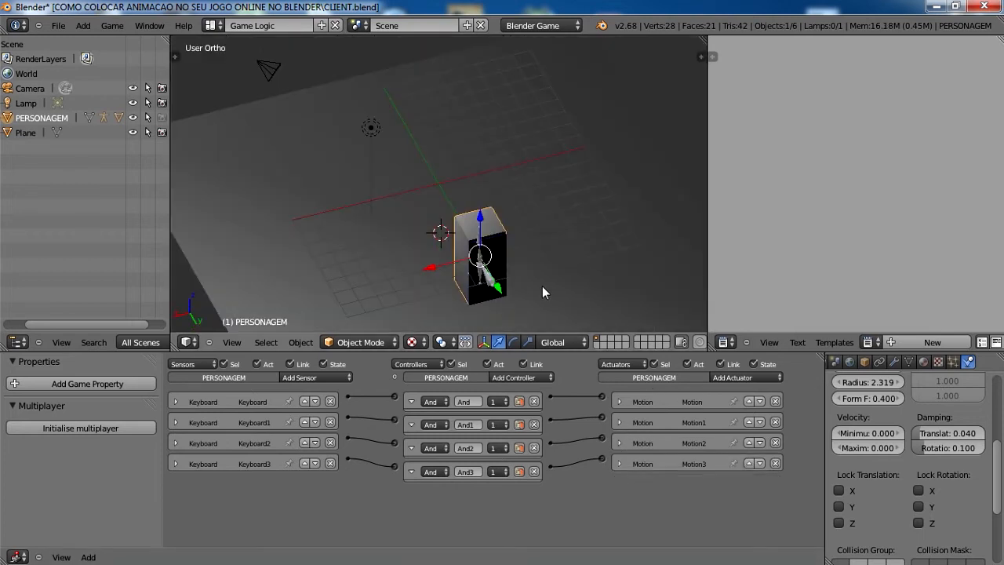
pyautogui.rightClick(487, 278)
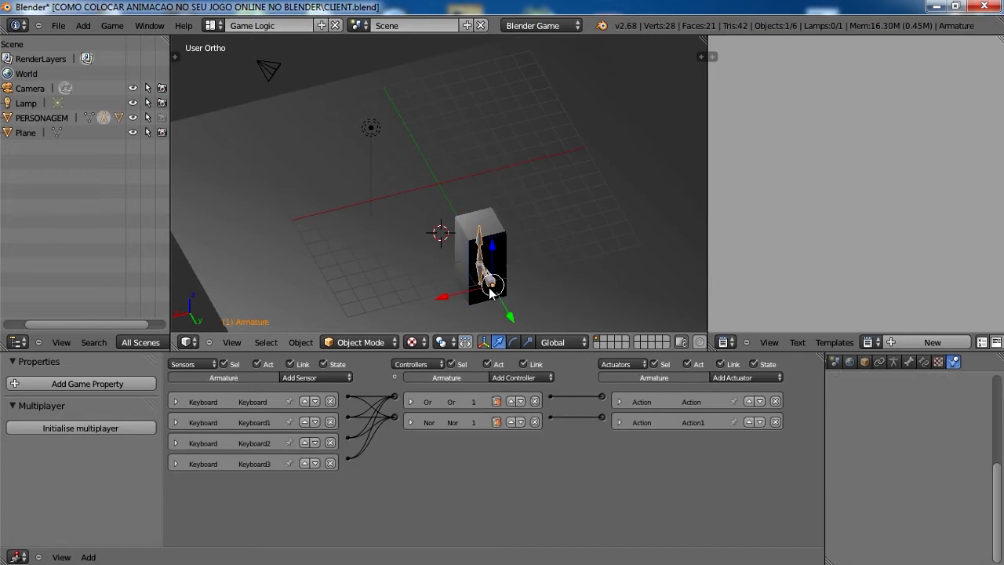
pyautogui.click(617, 423)
pyautogui.click(617, 422)
pyautogui.click(623, 399)
pyautogui.click(622, 399)
# - Add a Boolean game property named ANDAR to the Armature
pyautogui.click(119, 383)
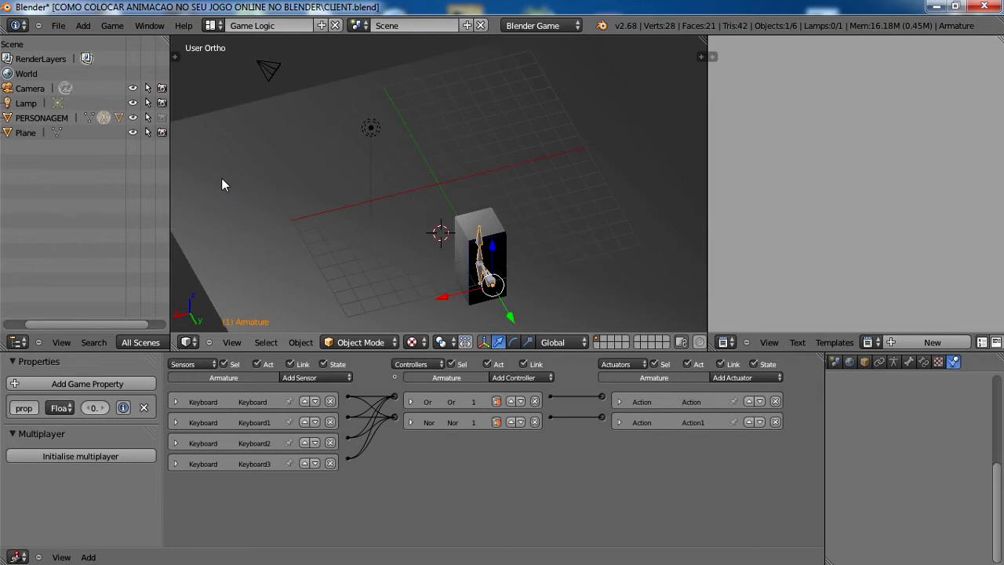
pyautogui.write('ANDAR')
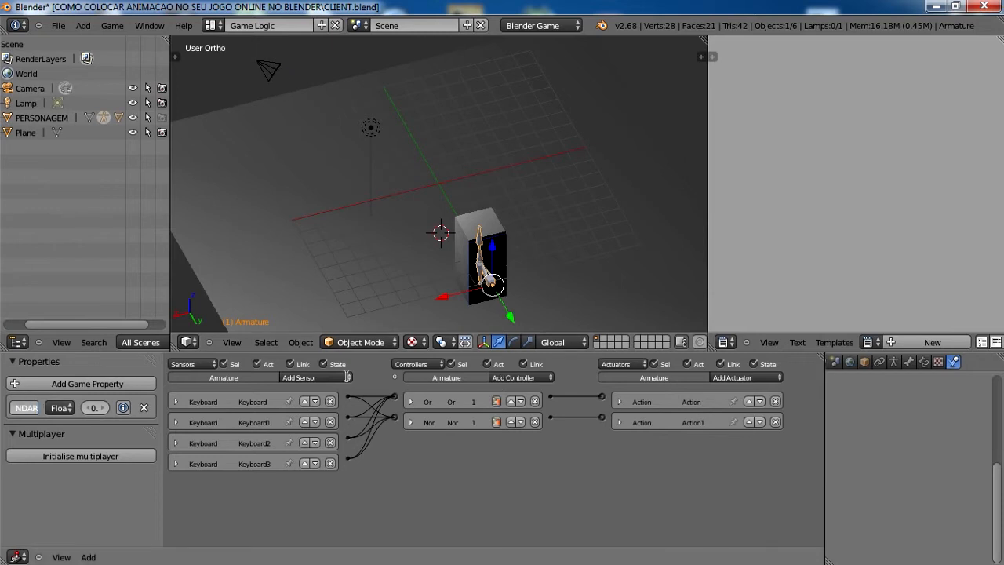
pyautogui.click(60, 409)
pyautogui.click(60, 409)
pyautogui.click(62, 407)
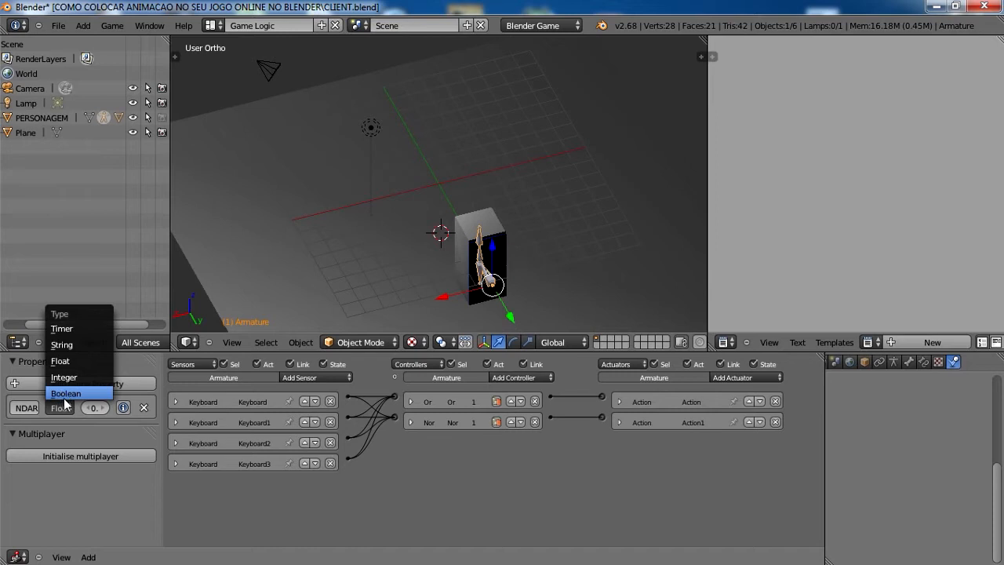
pyautogui.click(66, 393)
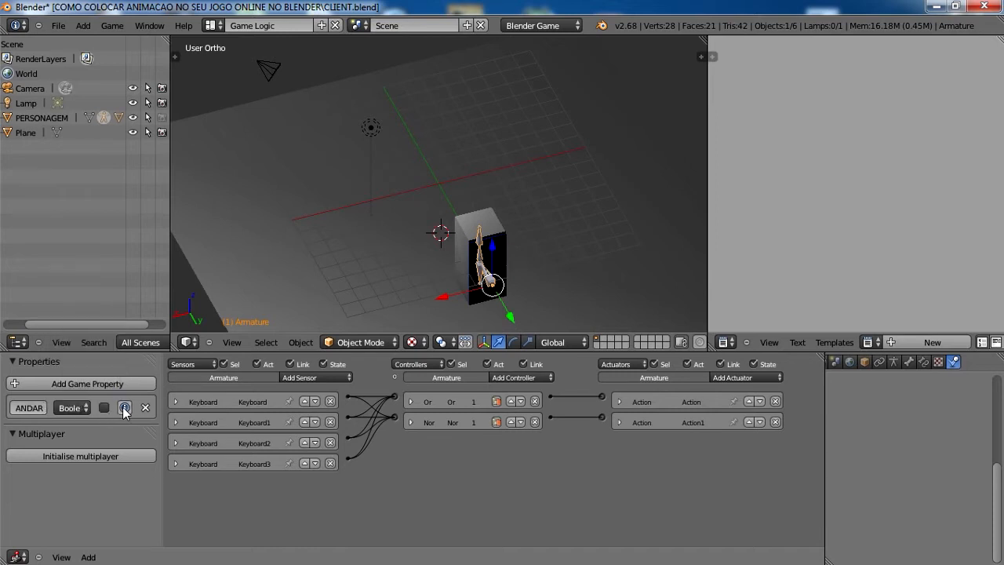
# - Turn on Show Debug Properties for the game and debug printing for the ANDAR property
pyautogui.click(111, 27)
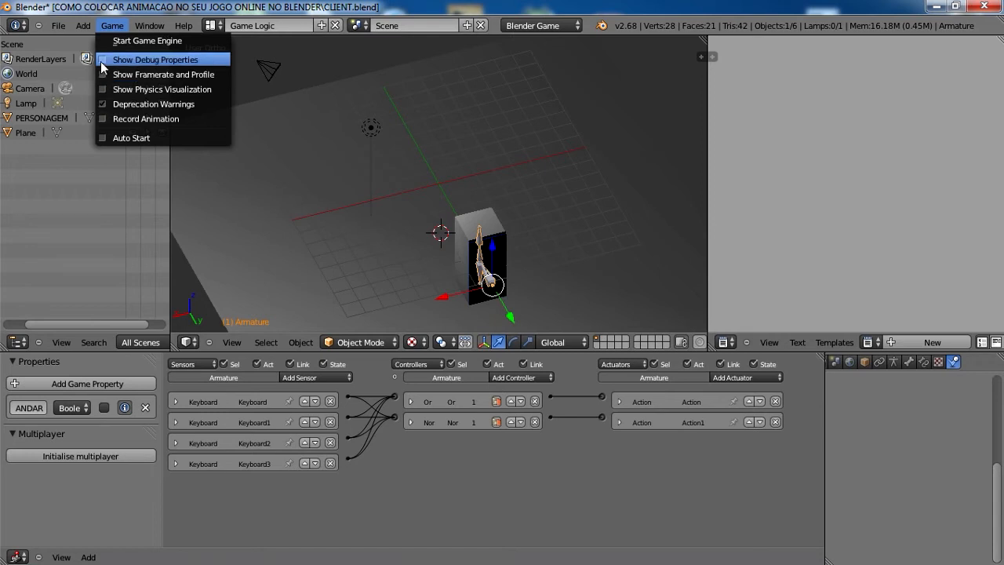
pyautogui.click(102, 60)
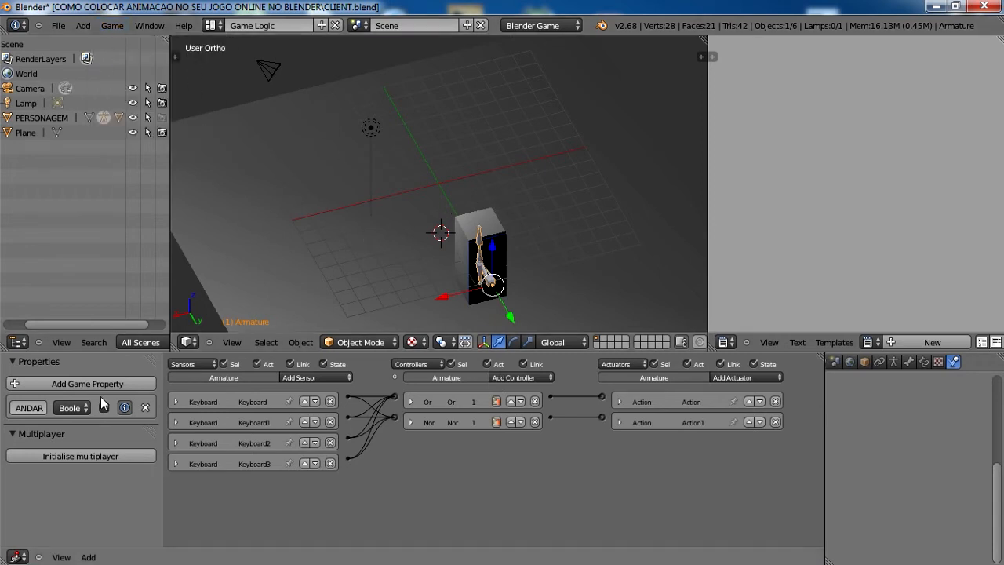
pyautogui.click(124, 408)
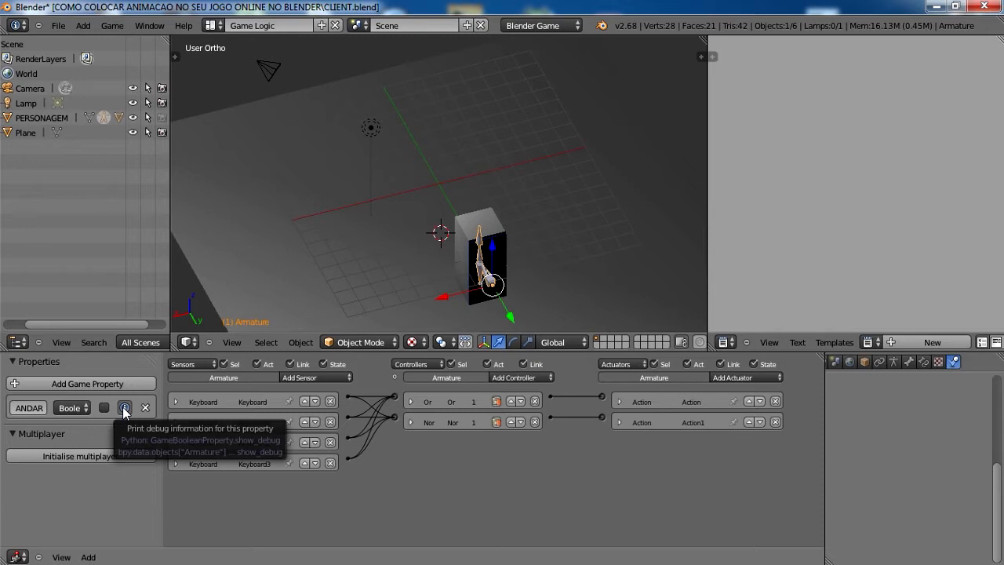
# - Add two Property actuators to the Armature, linking the first to the Or controller and the second to the Nor controller
pyautogui.click(734, 377)
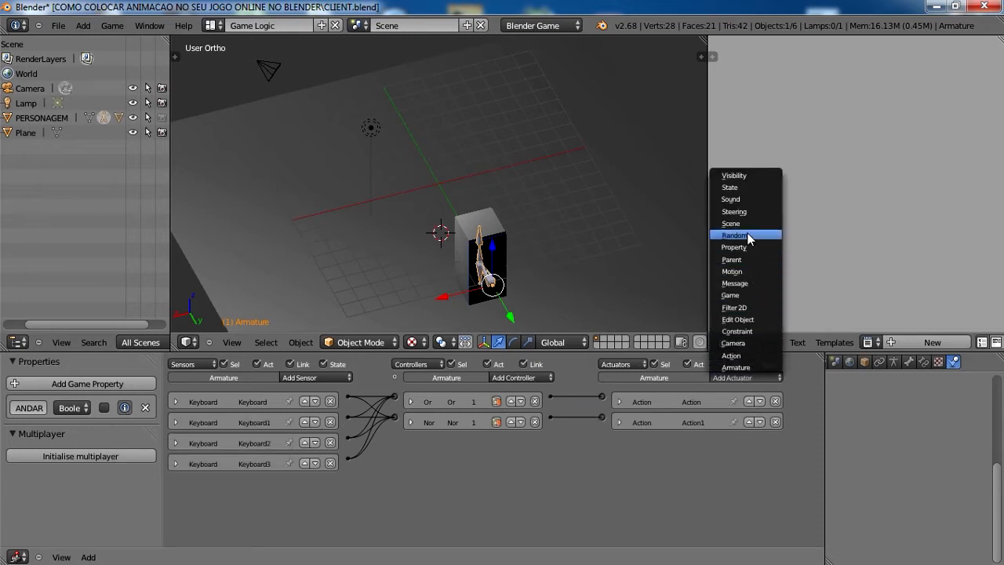
pyautogui.click(749, 247)
pyautogui.click(766, 377)
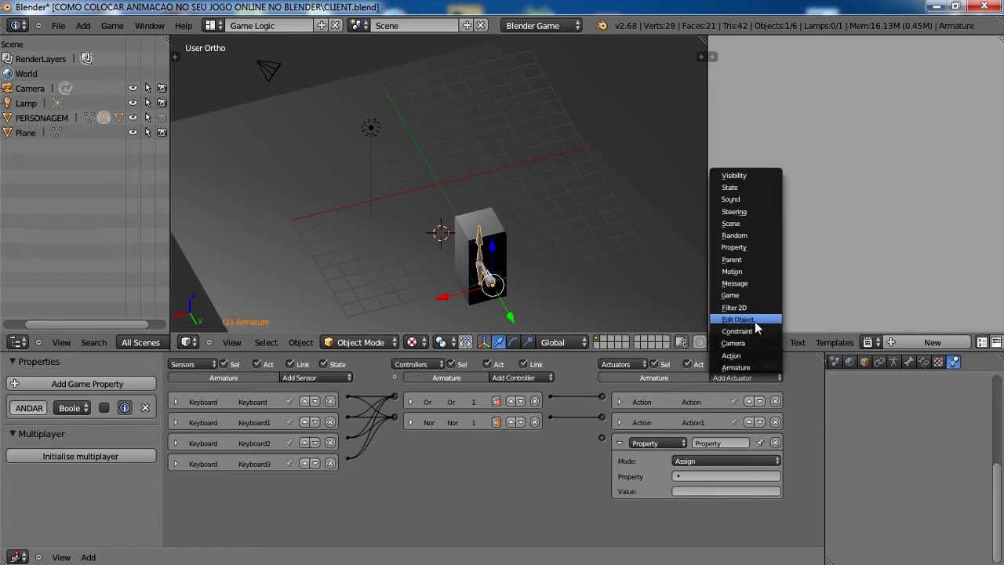
pyautogui.click(755, 247)
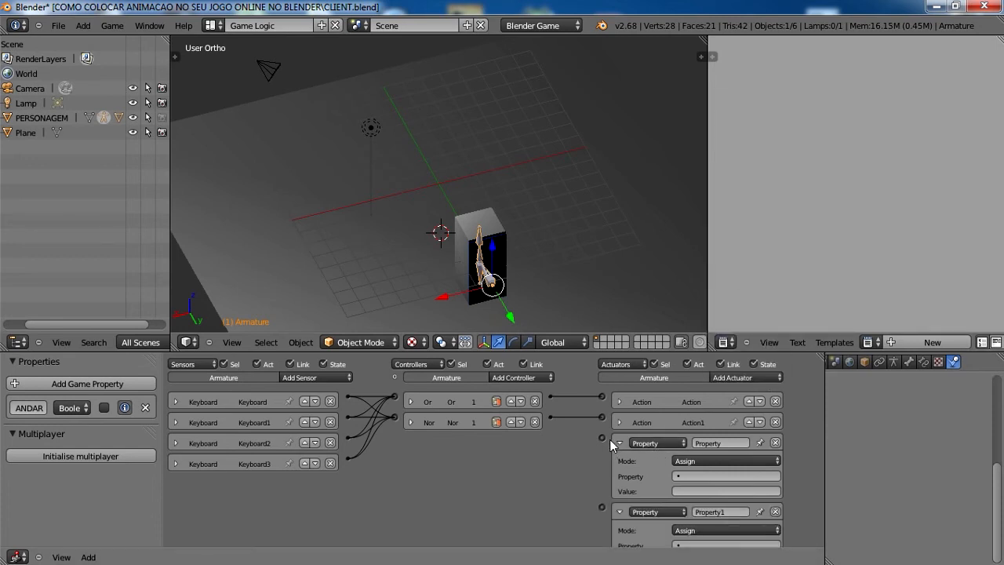
pyautogui.moveTo(559, 404); pyautogui.dragTo(592, 469)
pyautogui.moveTo(602, 503); pyautogui.dragTo(601, 505)
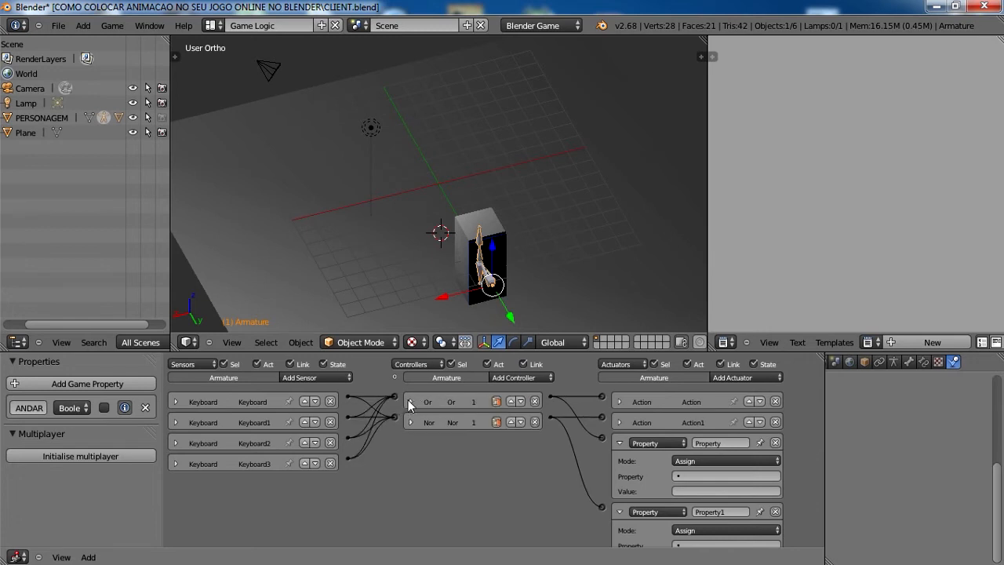
# - Make the first Property actuator assign True to ANDAR and collapse it
pyautogui.click(705, 474)
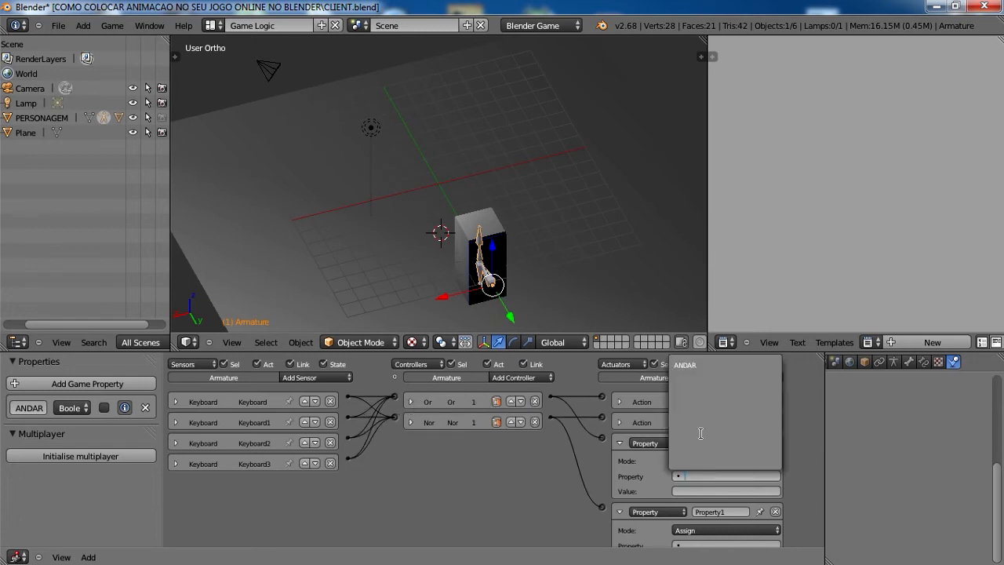
pyautogui.click(686, 365)
pyautogui.click(715, 491)
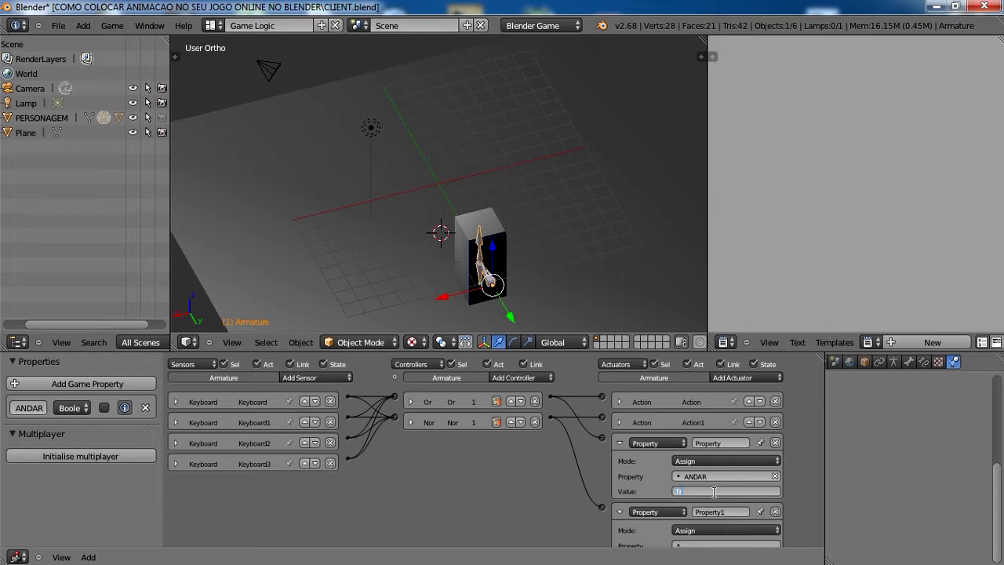
pyautogui.write('True')
pyautogui.press('Return')
pyautogui.click(617, 444)
# - Make the second Property actuator assign False to ANDAR, collapse it and test-run the game with the debug read-out
pyautogui.click(691, 496)
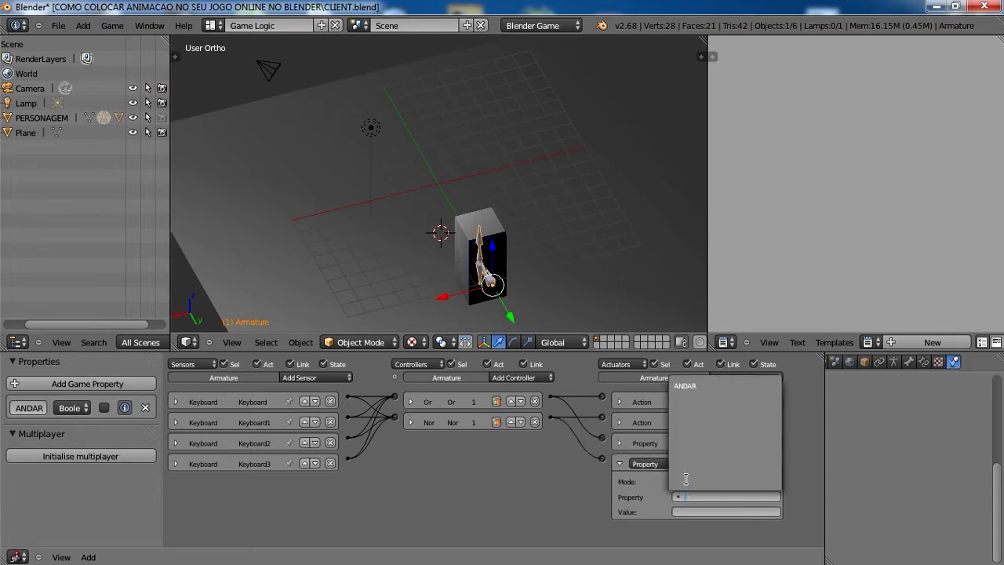
pyautogui.click(684, 385)
pyautogui.click(691, 512)
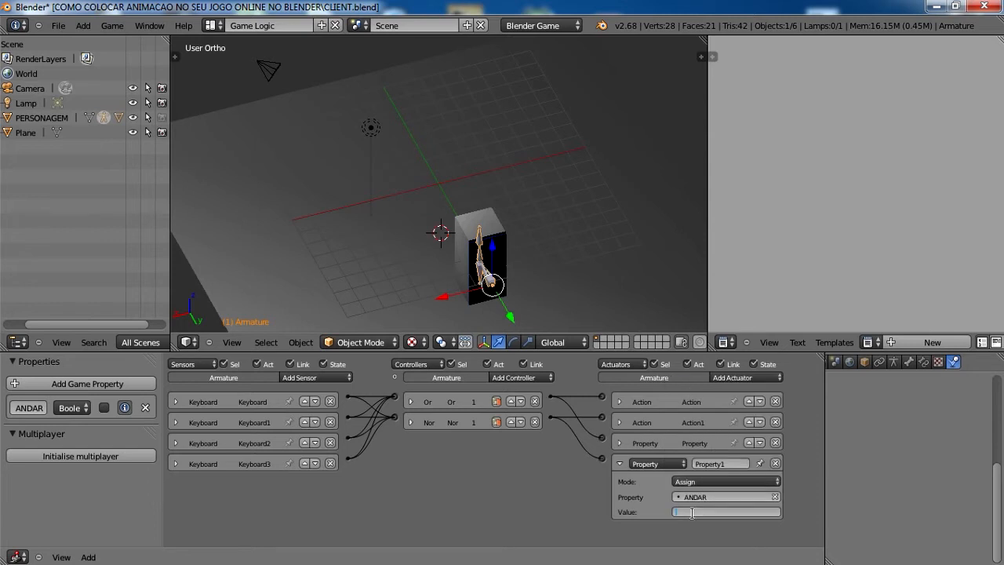
pyautogui.write('False')
pyautogui.press('Return')
pyautogui.click(620, 461)
pyautogui.press('p')
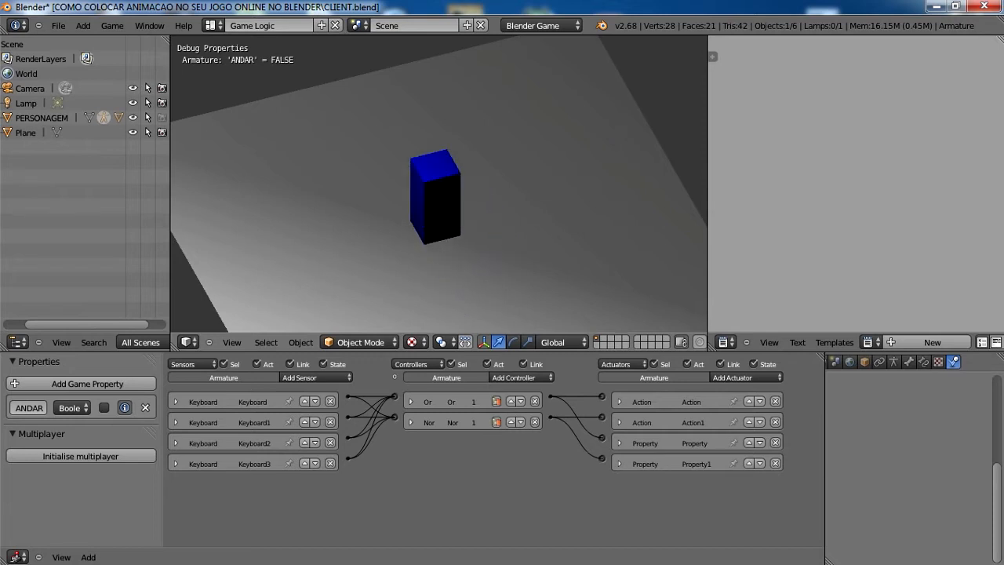
pyautogui.press('Escape')
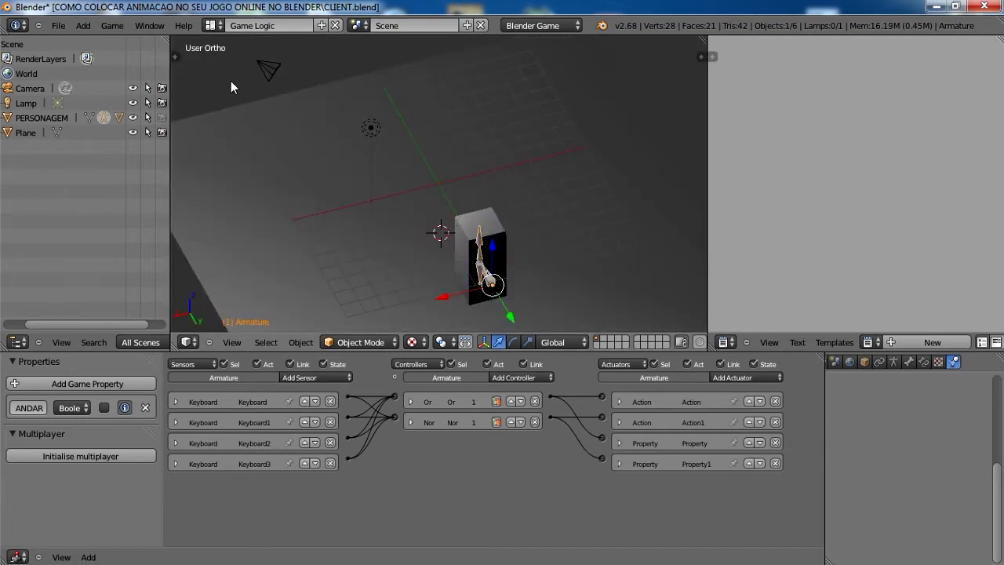
# - Run the game, test the character's walking animation, and stop the game
pyautogui.press('p')
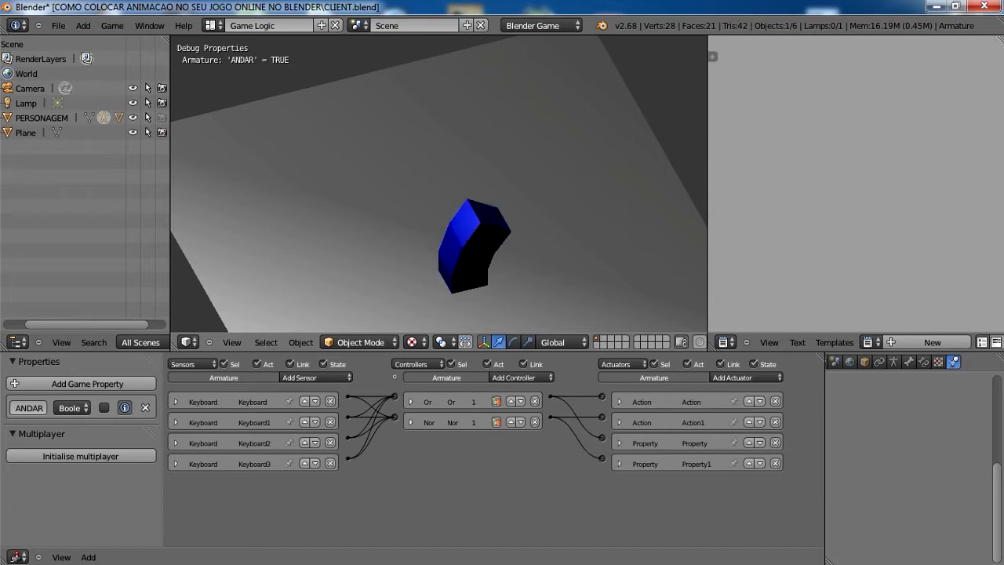
pyautogui.press('Up')
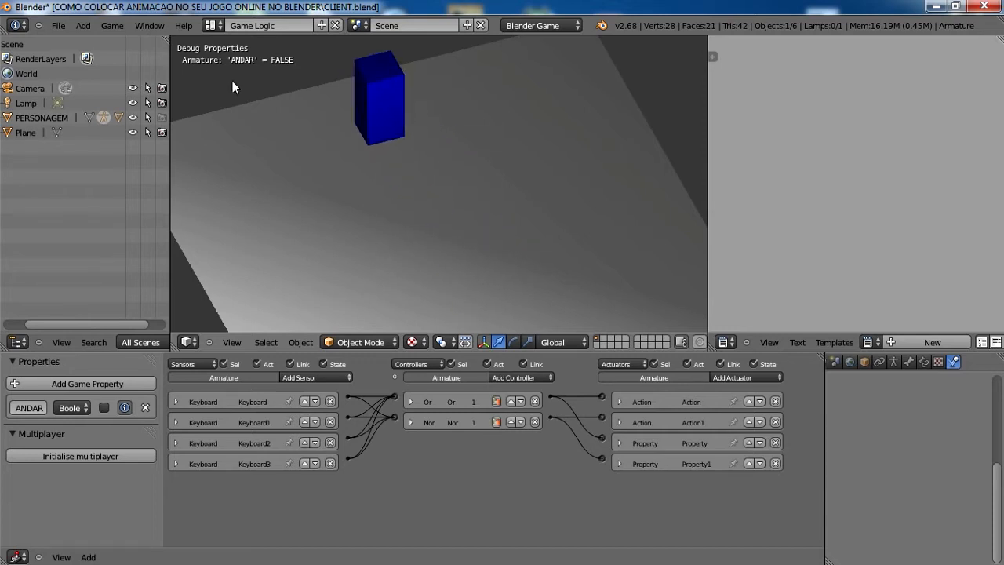
pyautogui.press('Escape')
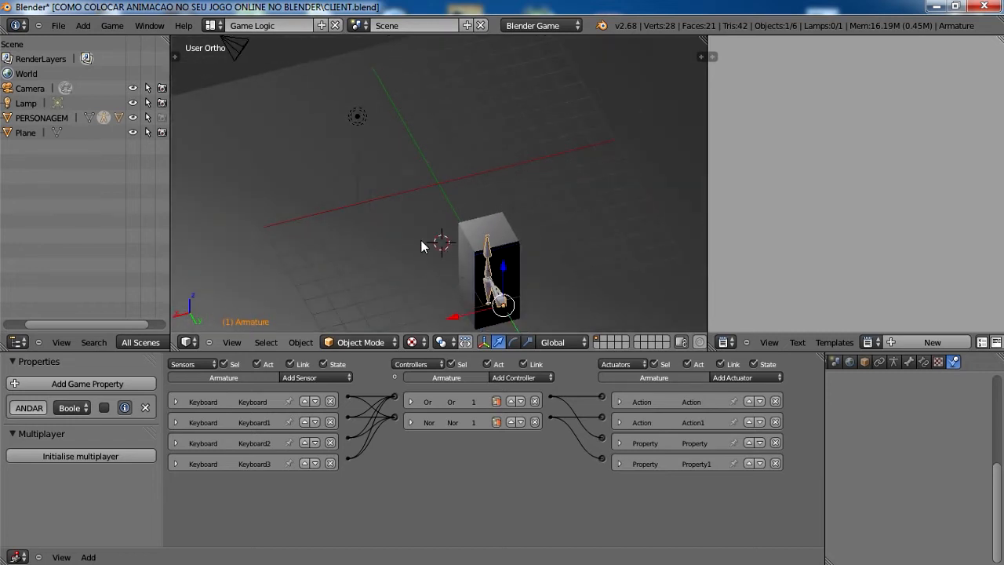
# - Add a Boolean game property named ANDAR to the PERSONAGEM object
pyautogui.rightClick(494, 266)
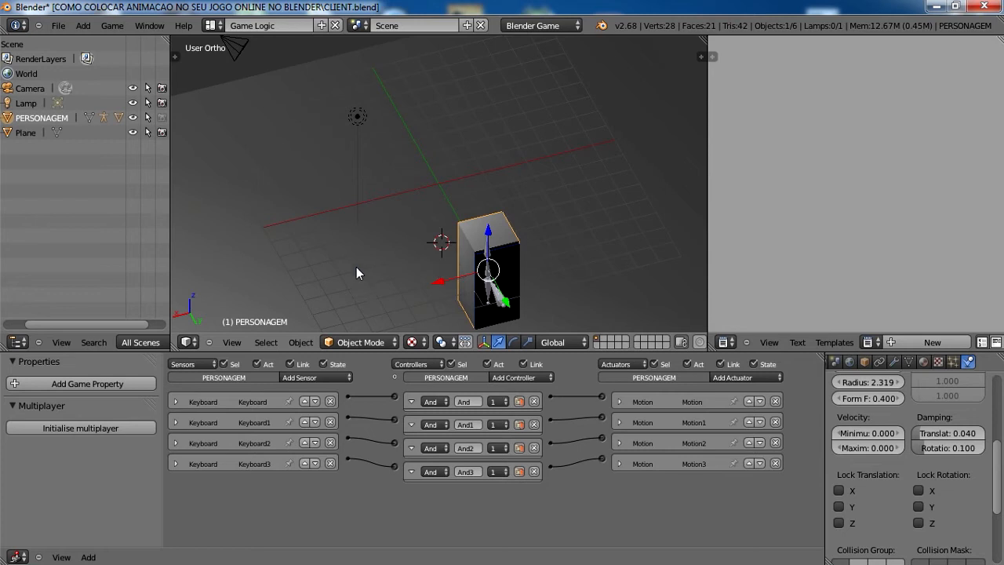
pyautogui.click(86, 382)
pyautogui.click(71, 407)
pyautogui.click(65, 394)
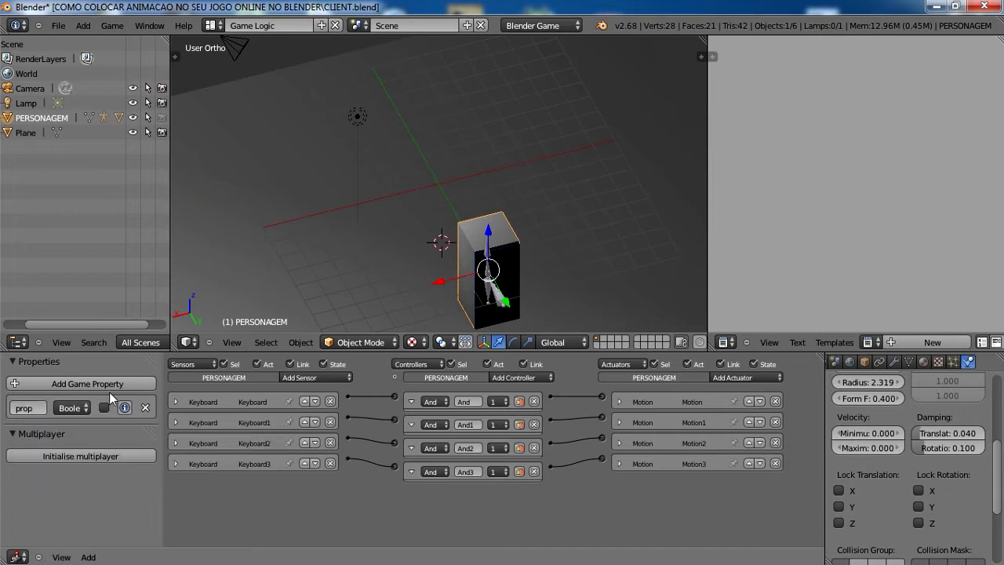
pyautogui.write('ANDAR')
# - Add an Always sensor and a Property actuator to PERSONAGEM's logic
pyautogui.click(302, 379)
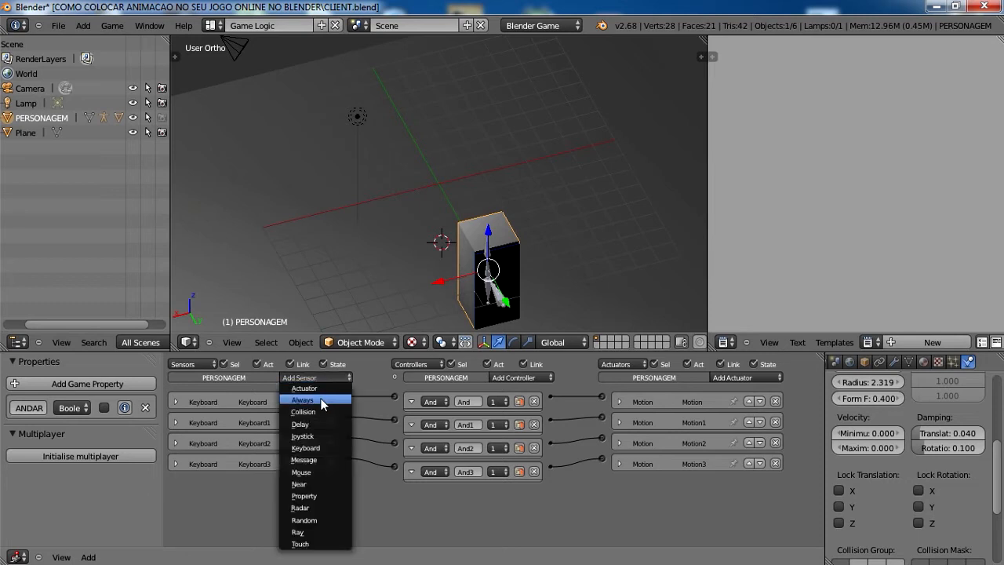
pyautogui.click(307, 400)
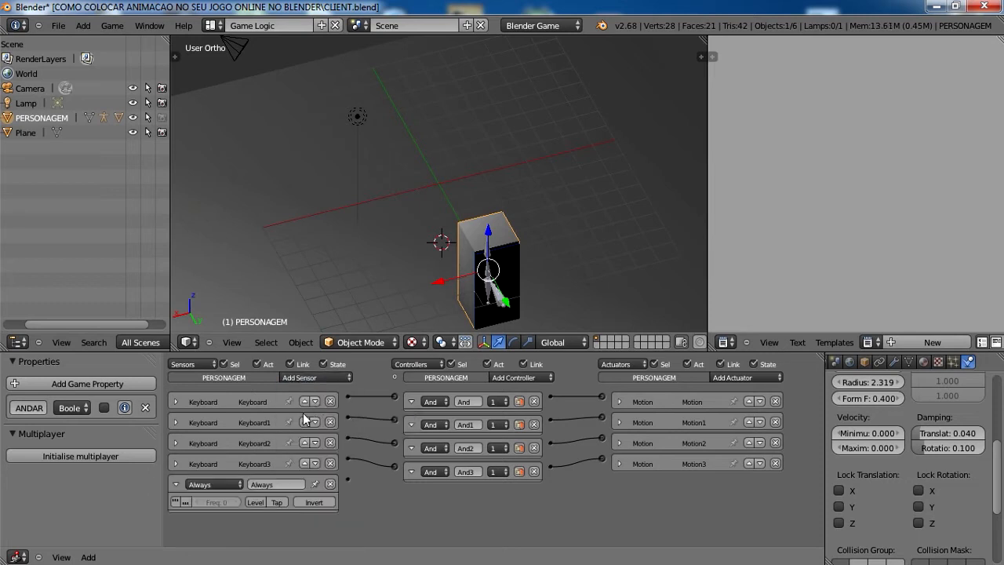
pyautogui.click(177, 484)
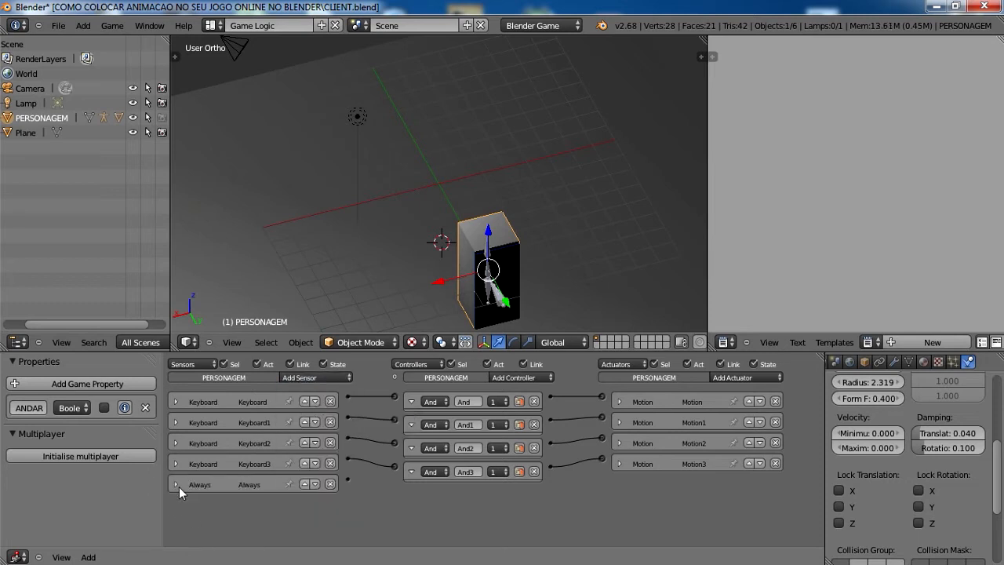
pyautogui.click(748, 378)
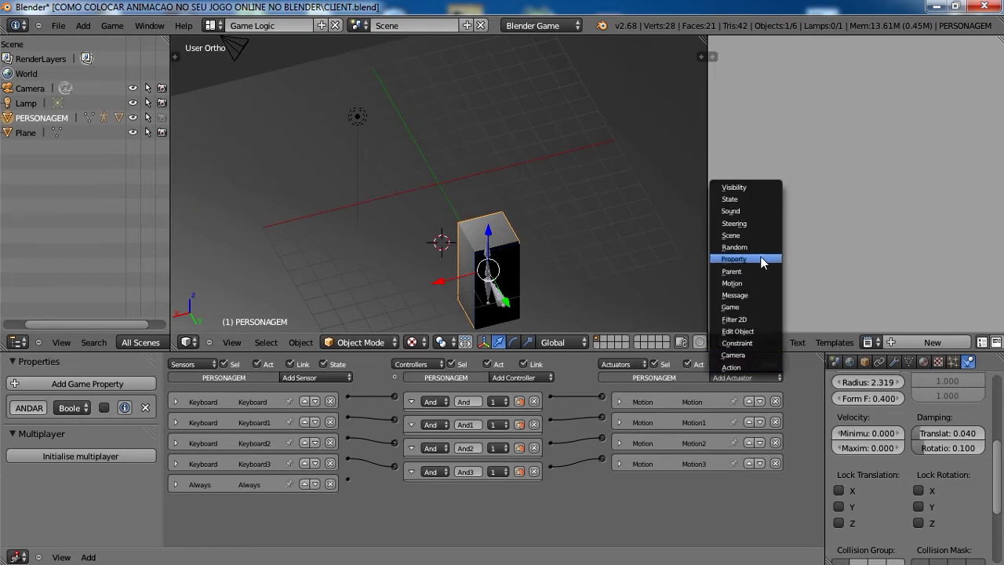
pyautogui.click(734, 258)
# - Link the Always sensor to the Property actuator through an And controller and collapse all the controllers
pyautogui.moveTo(485, 493); pyautogui.dragTo(347, 480)
pyautogui.click(412, 424)
pyautogui.click(412, 424)
pyautogui.click(411, 444)
pyautogui.click(410, 463)
pyautogui.click(410, 483)
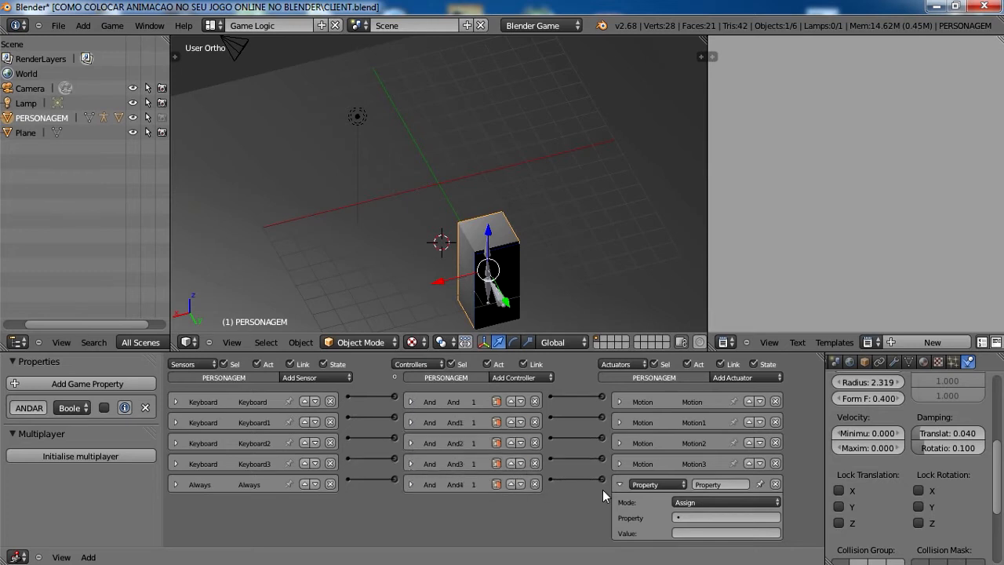
# - Set the Property actuator to Copy mode, taking the Armature's ANDAR property into PERSONAGEM's ANDAR, and collapse it
pyautogui.click(699, 502)
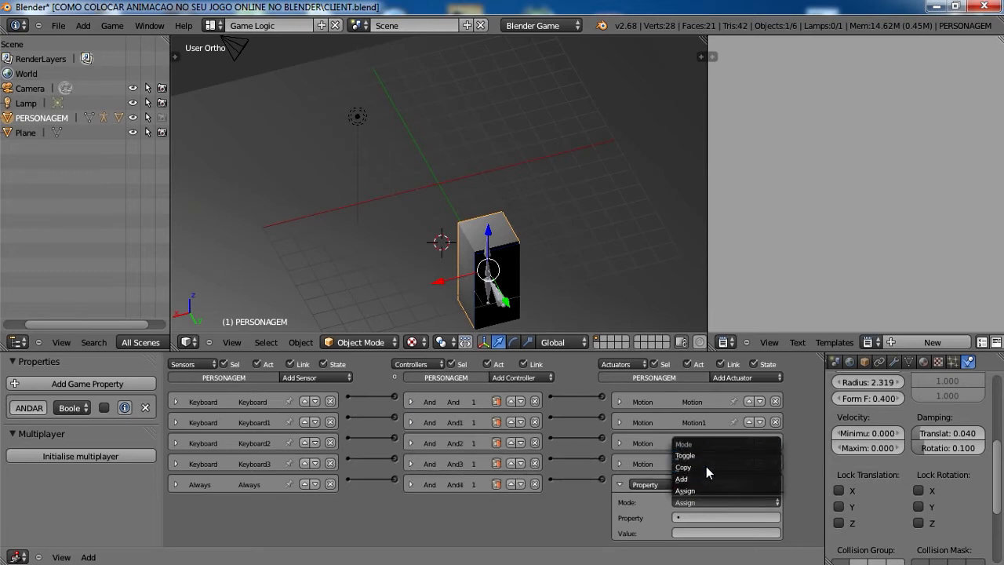
pyautogui.click(706, 466)
pyautogui.click(682, 517)
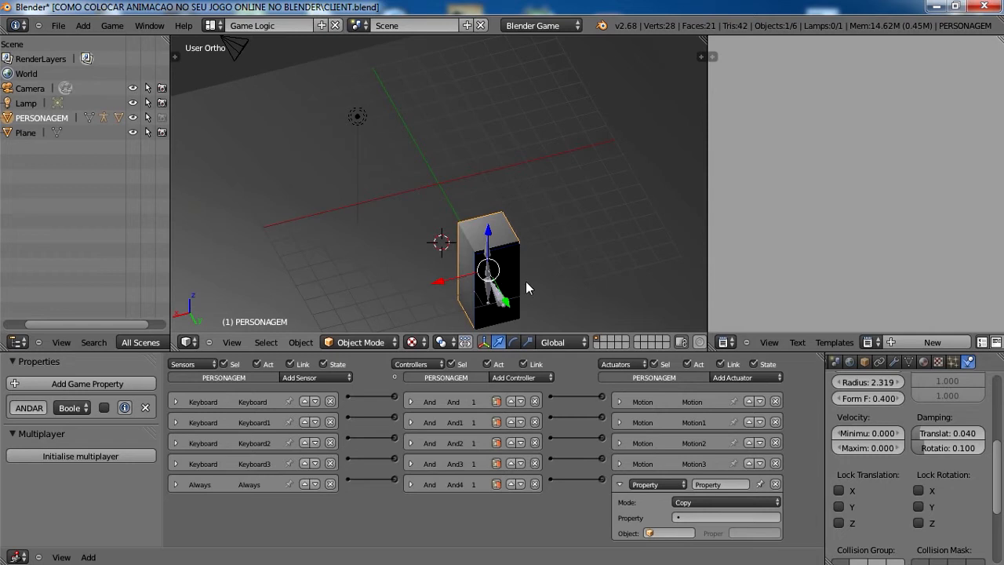
pyautogui.click(675, 518)
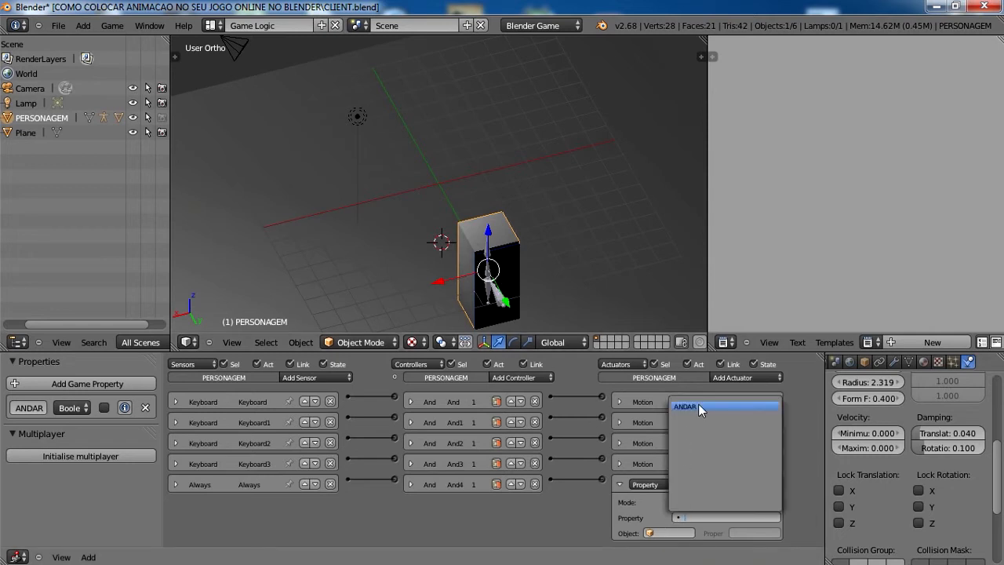
pyautogui.click(684, 404)
pyautogui.click(665, 533)
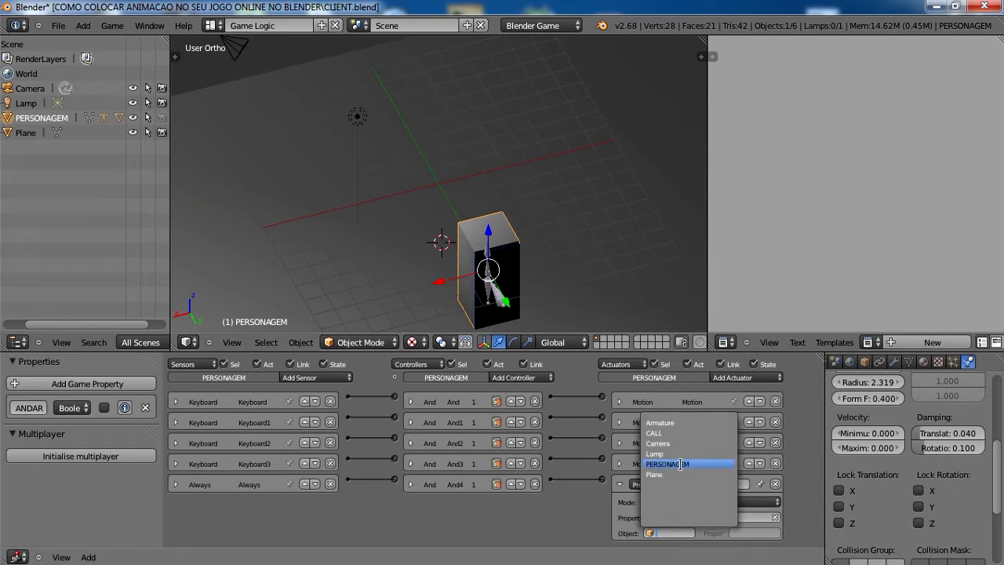
pyautogui.click(689, 423)
pyautogui.click(749, 534)
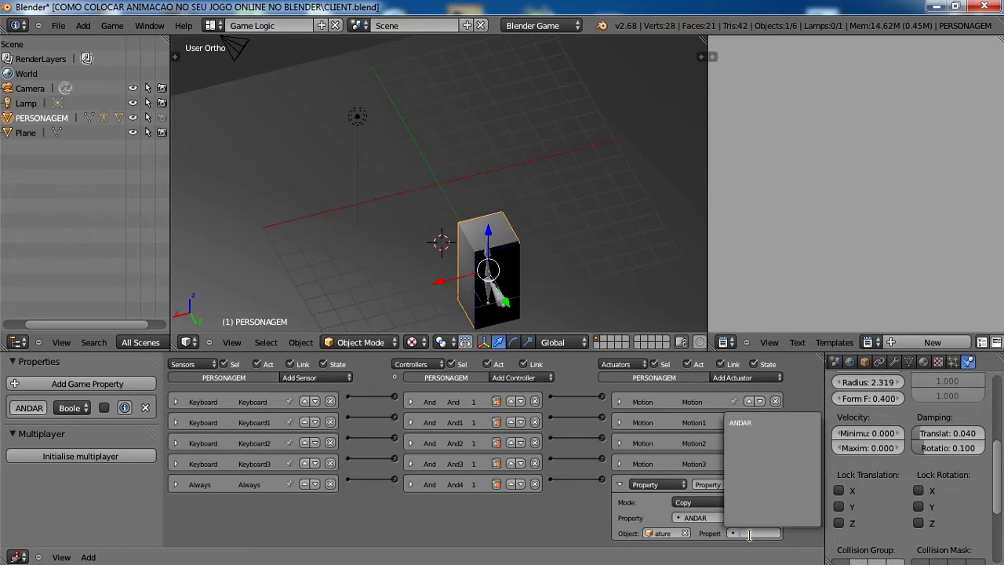
pyautogui.click(749, 423)
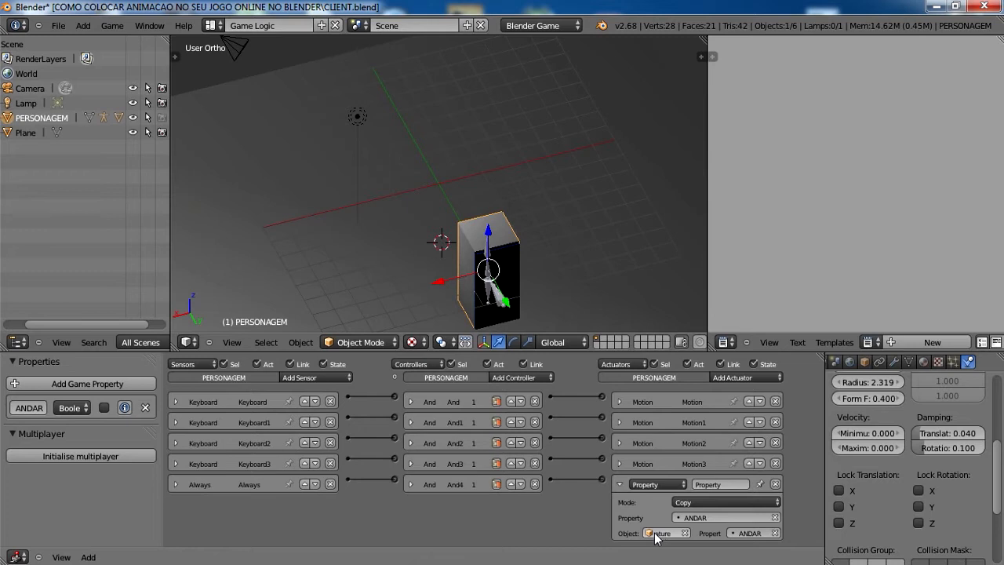
pyautogui.click(619, 484)
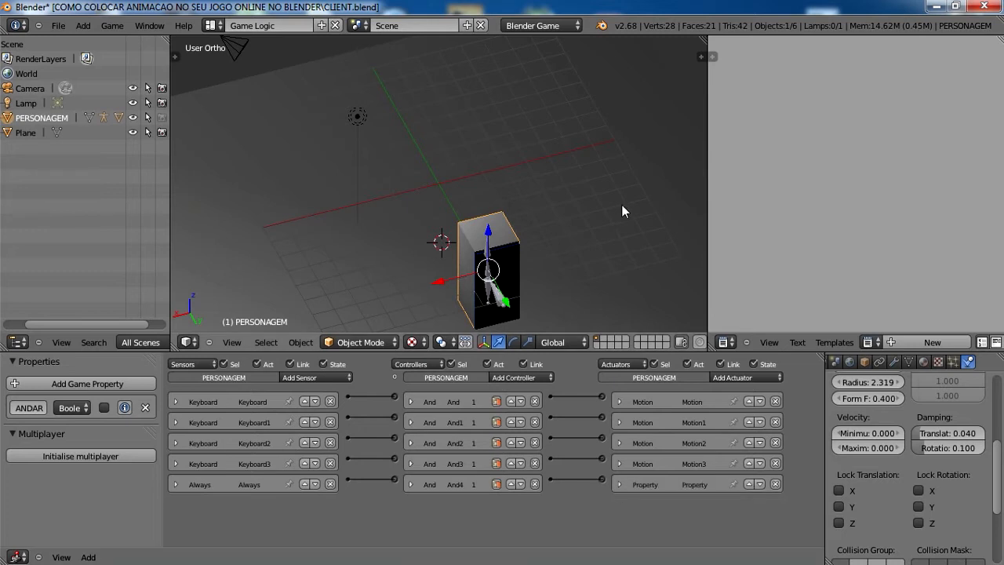
# - Enable debug display for PERSONAGEM's ANDAR property and test the walking in a game run
pyautogui.click(124, 407)
pyautogui.press('p')
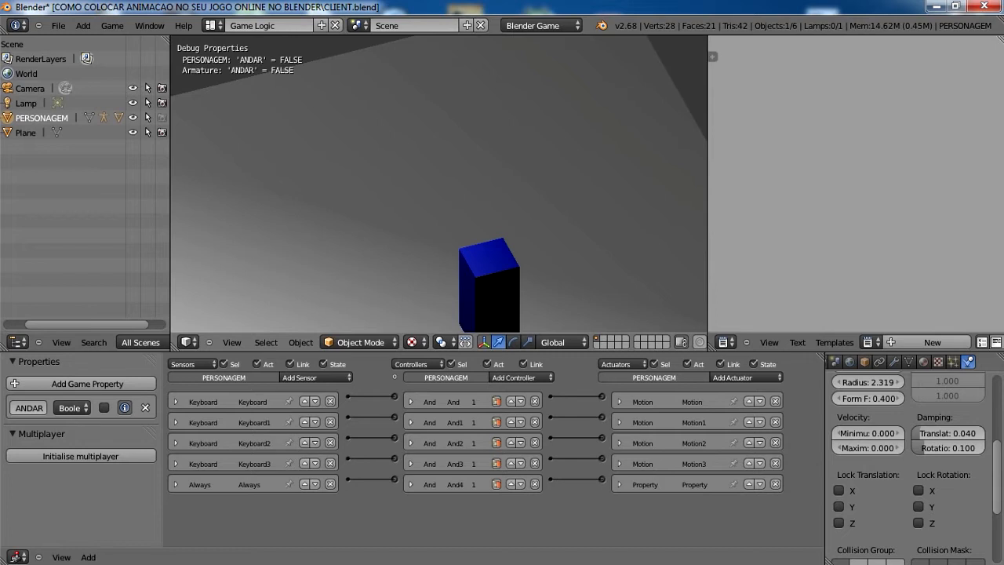
pyautogui.press('w')
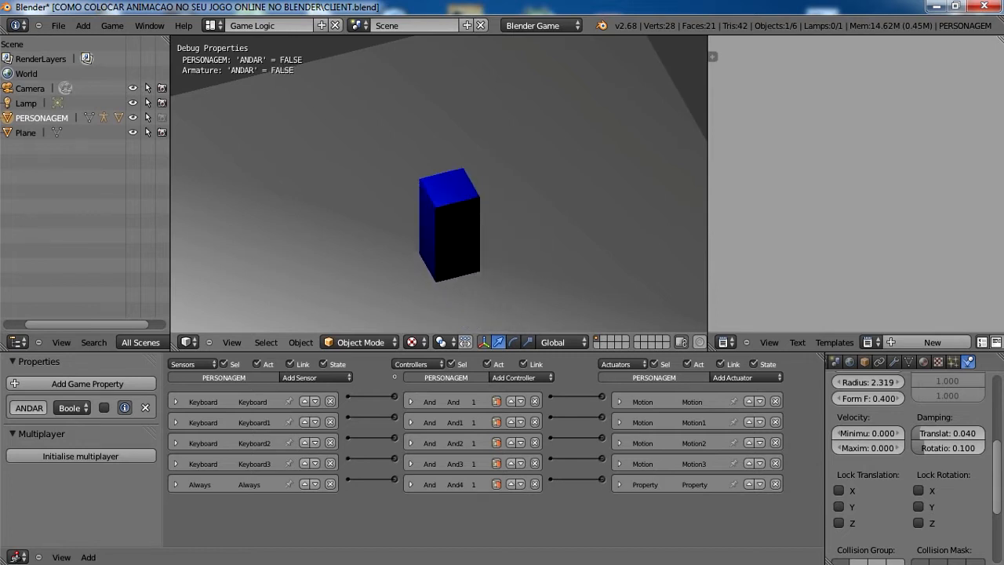
pyautogui.press('w')
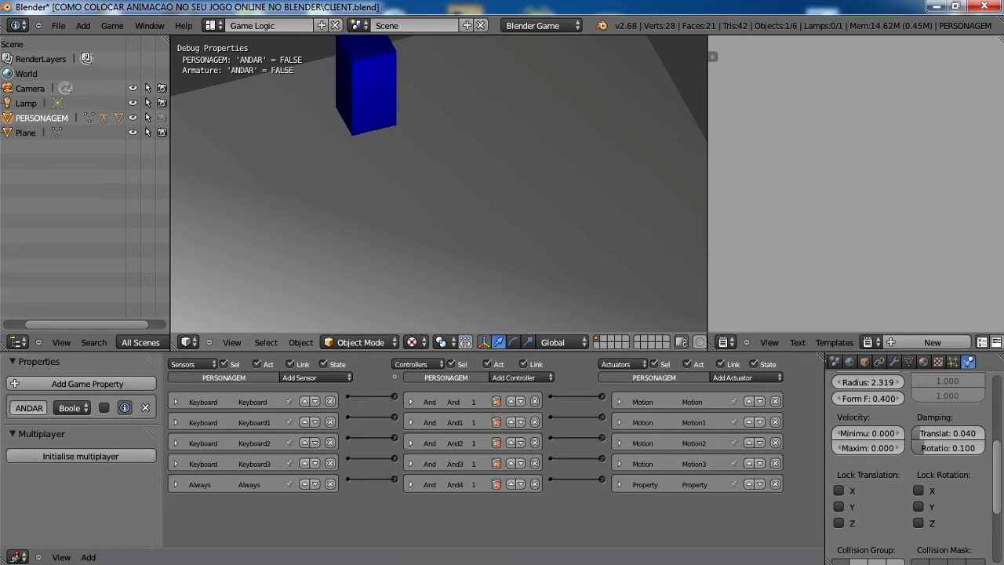
pyautogui.press('Escape')
pyautogui.rightClick(500, 314)
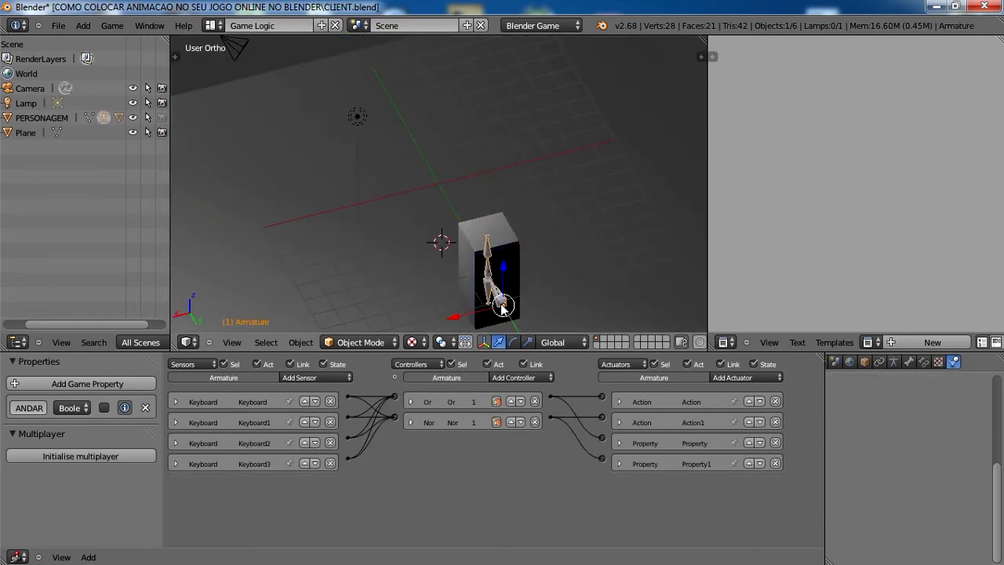
pyautogui.rightClick(503, 247)
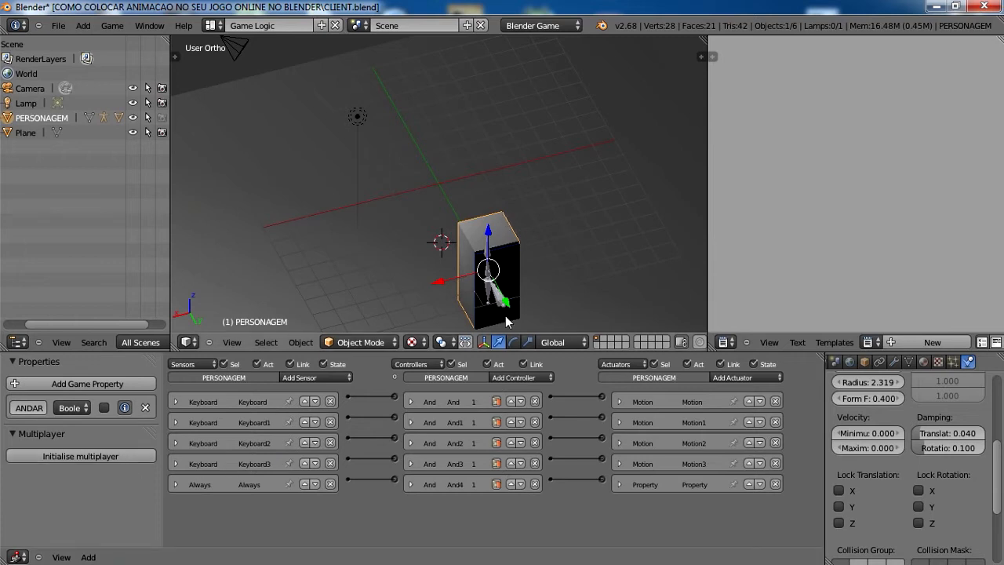
pyautogui.press('g')
pyautogui.press('y')
pyautogui.moveTo(308, 159); pyautogui.dragTo(506, 298)
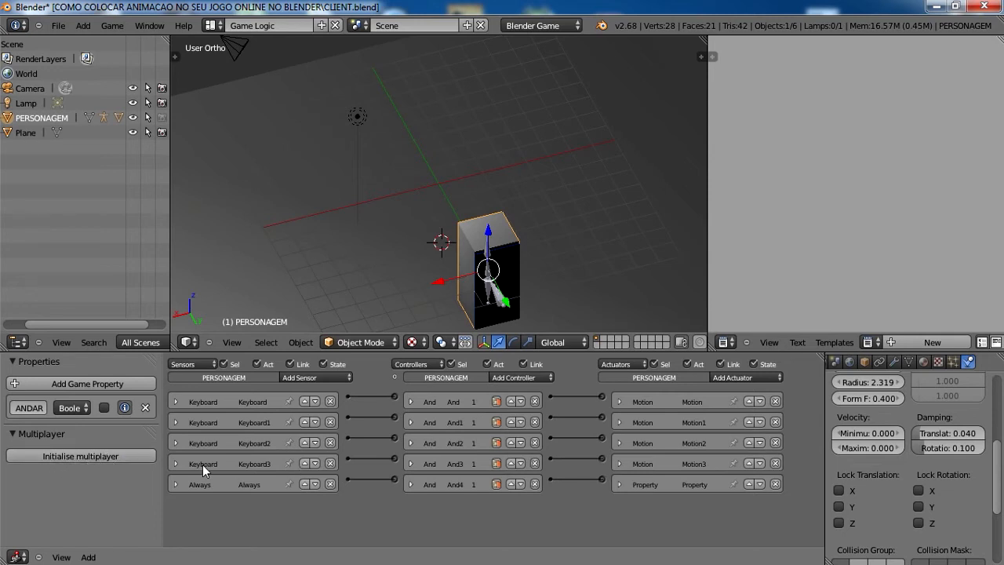
# - Initialise multiplayer on PERSONAGEM, set it up as a Play Game client, and widen the area showing its server settings
pyautogui.click(123, 456)
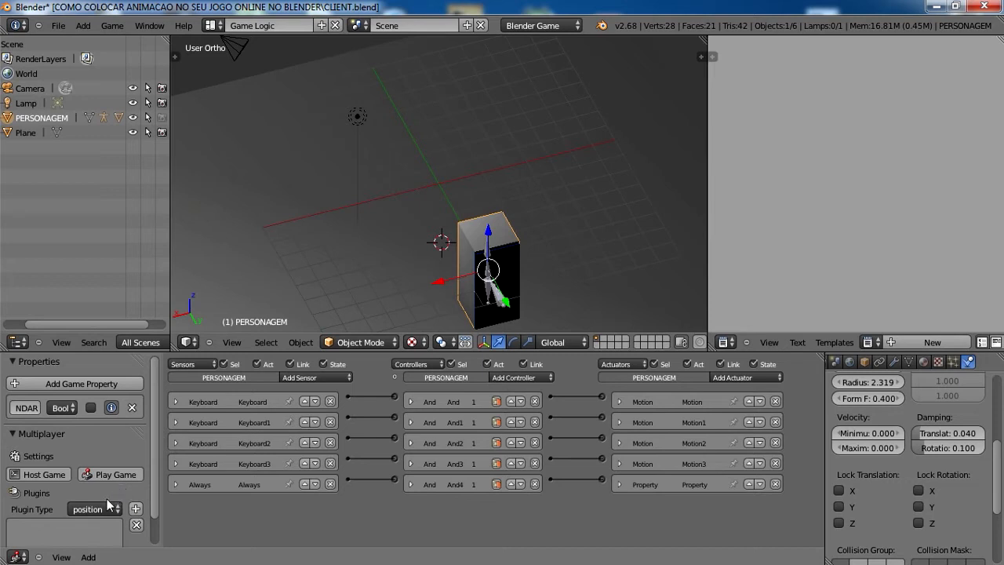
pyautogui.scroll(-1, 107, 499)
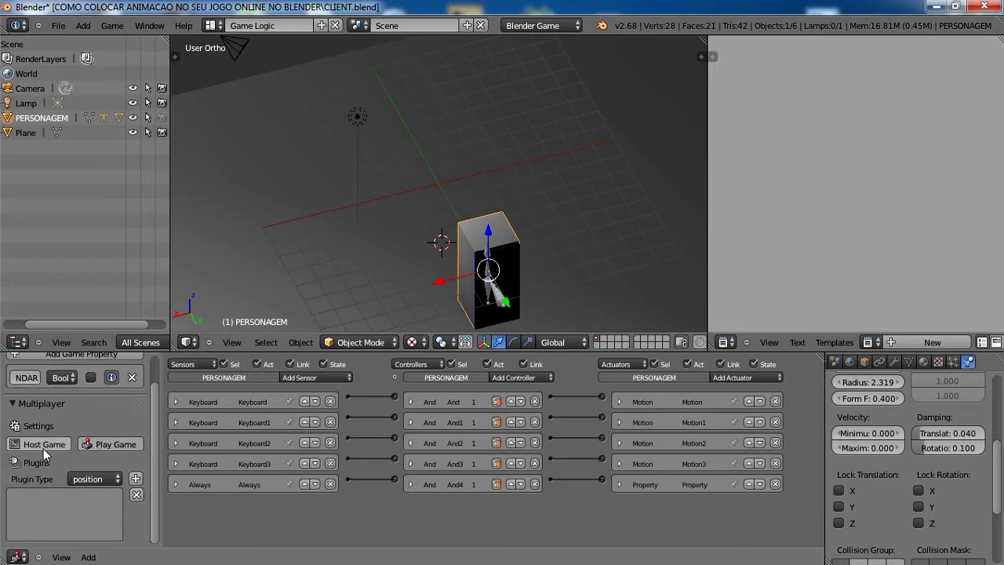
pyautogui.click(120, 445)
pyautogui.scroll(-2, 118, 478)
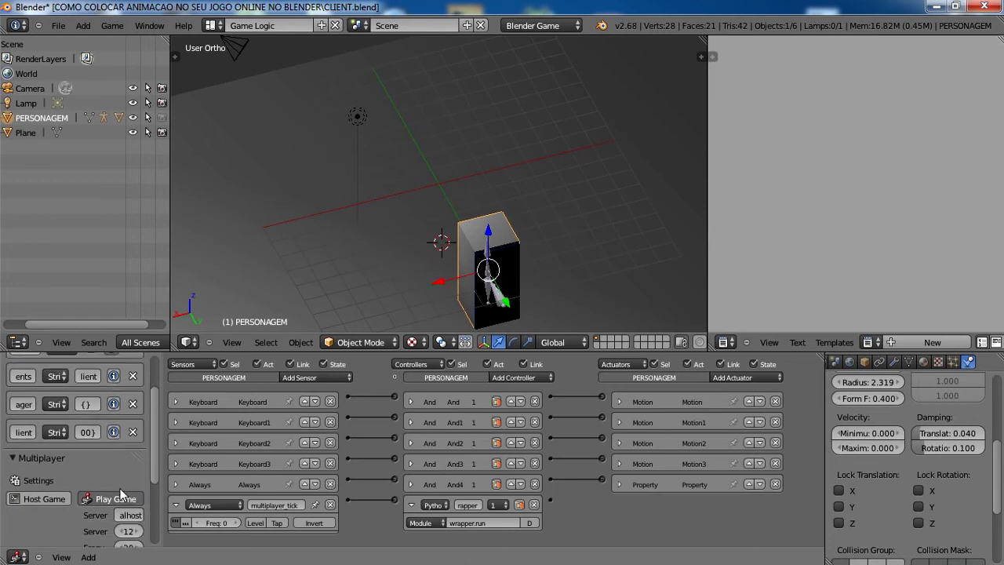
pyautogui.scroll(-2, 122, 502)
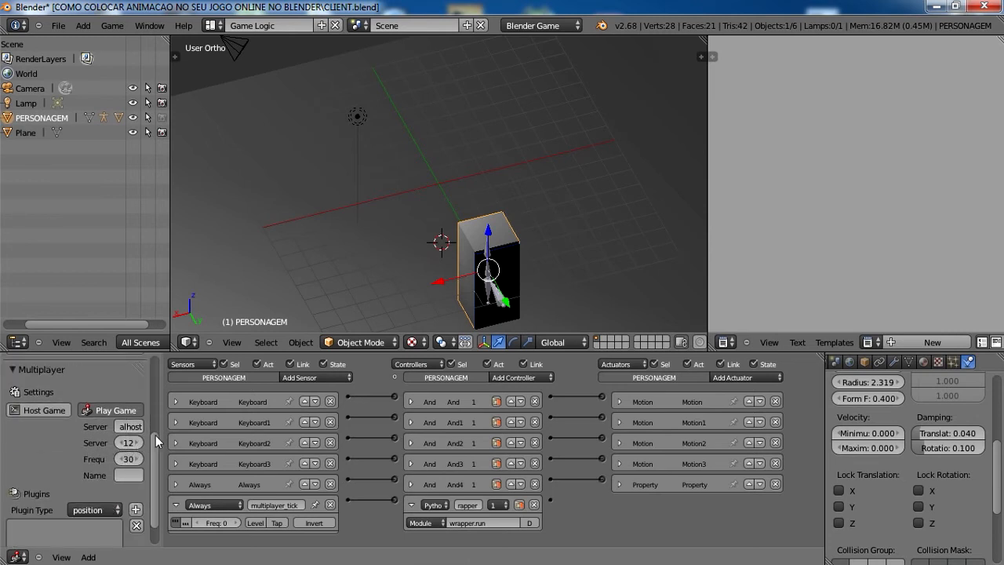
pyautogui.moveTo(163, 439); pyautogui.dragTo(407, 433)
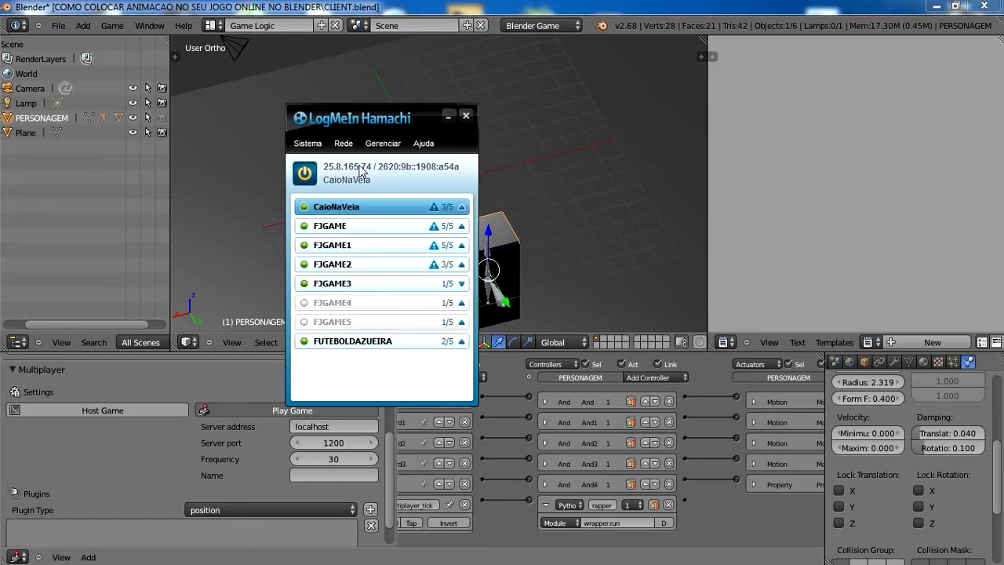
# - Switch to LogMeIn Hamachi and examine the address copy options, the network list, and the options for creating or joining a network
pyautogui.click(346, 170)
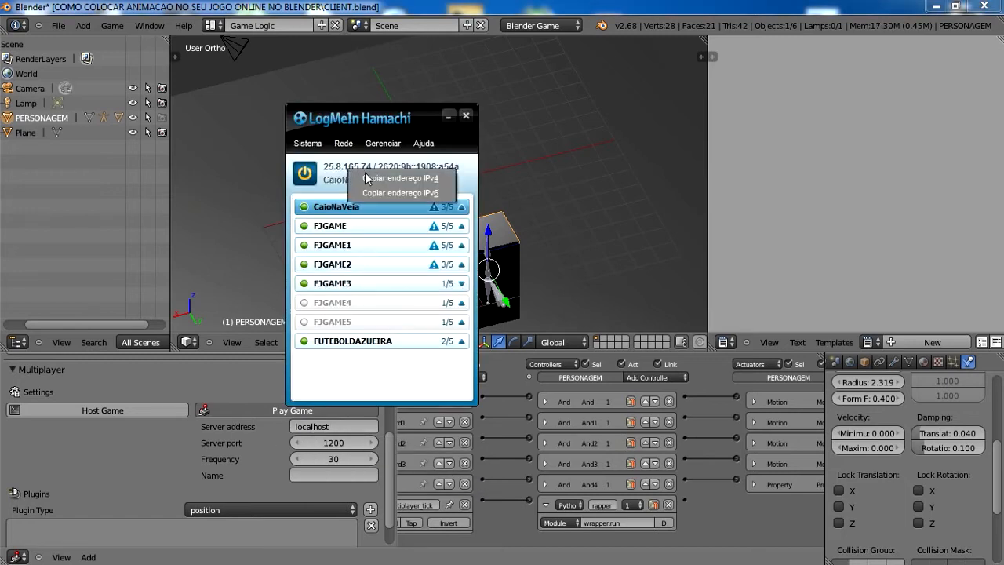
pyautogui.rightClick(343, 165)
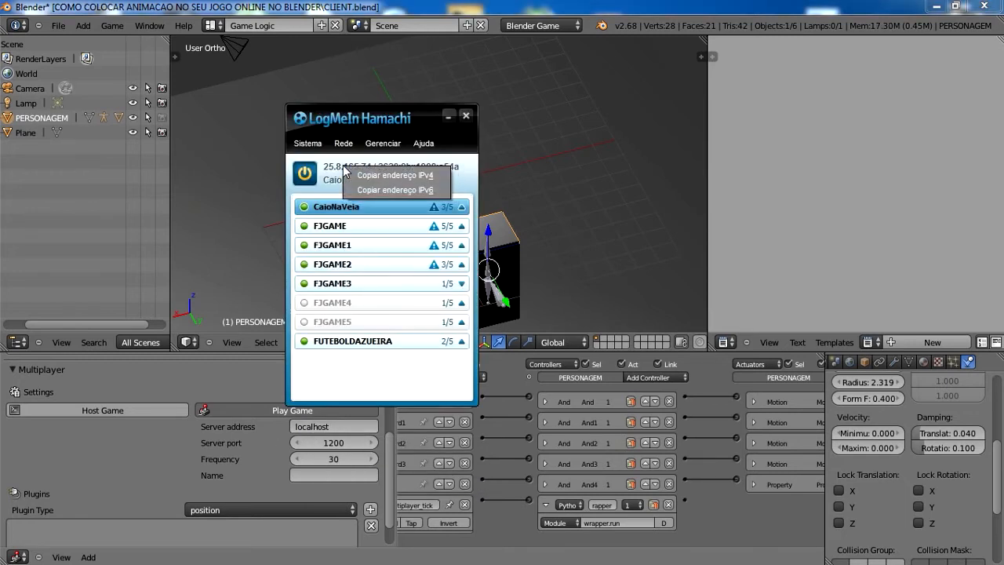
pyautogui.click(463, 345)
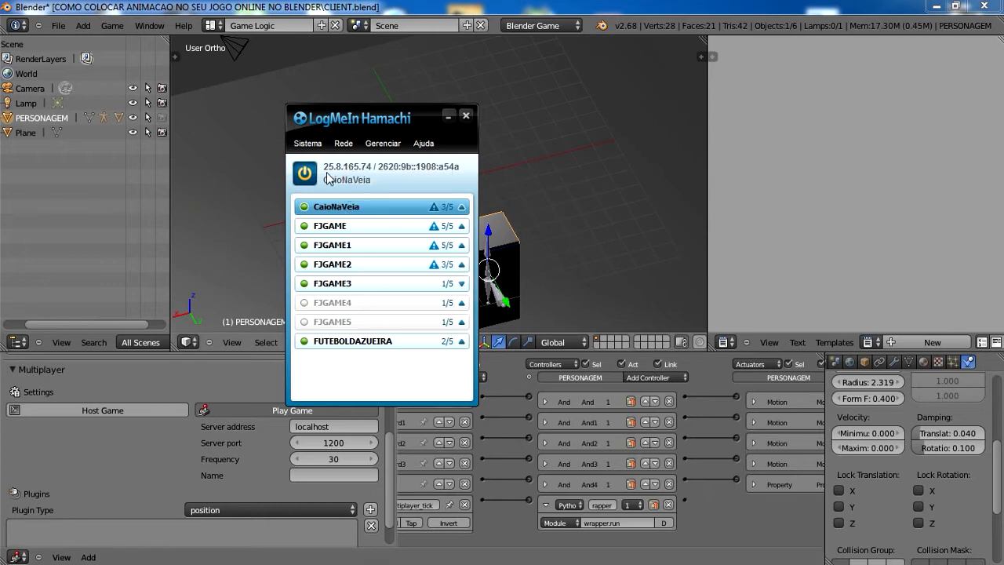
pyautogui.click(468, 284)
pyautogui.click(461, 283)
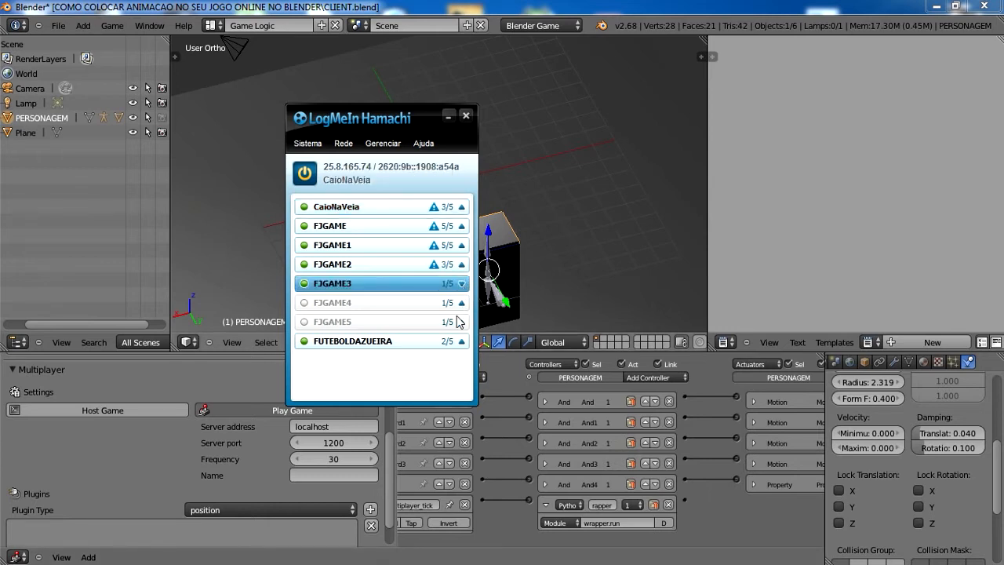
pyautogui.click(462, 322)
pyautogui.click(461, 283)
pyautogui.click(458, 303)
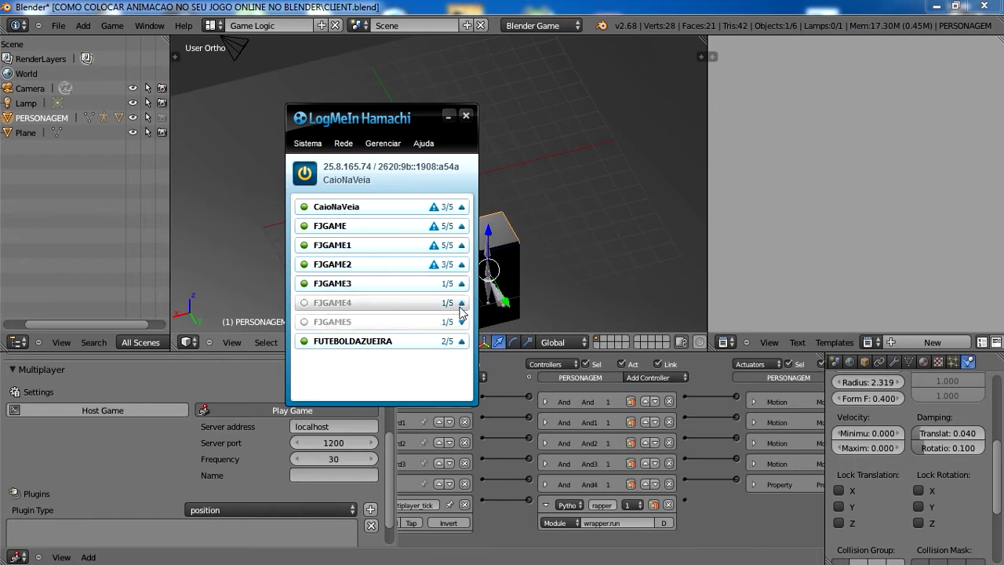
pyautogui.click(343, 142)
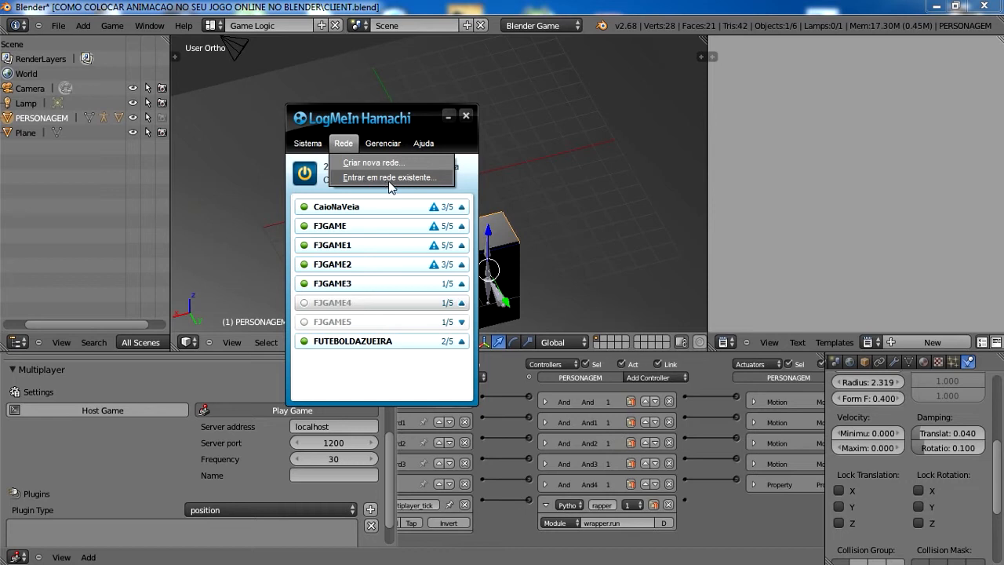
pyautogui.click(337, 129)
# - Check the IPv4 and IPv6 address copy options in Hamachi, and close its window to return to Blender
pyautogui.click(333, 167)
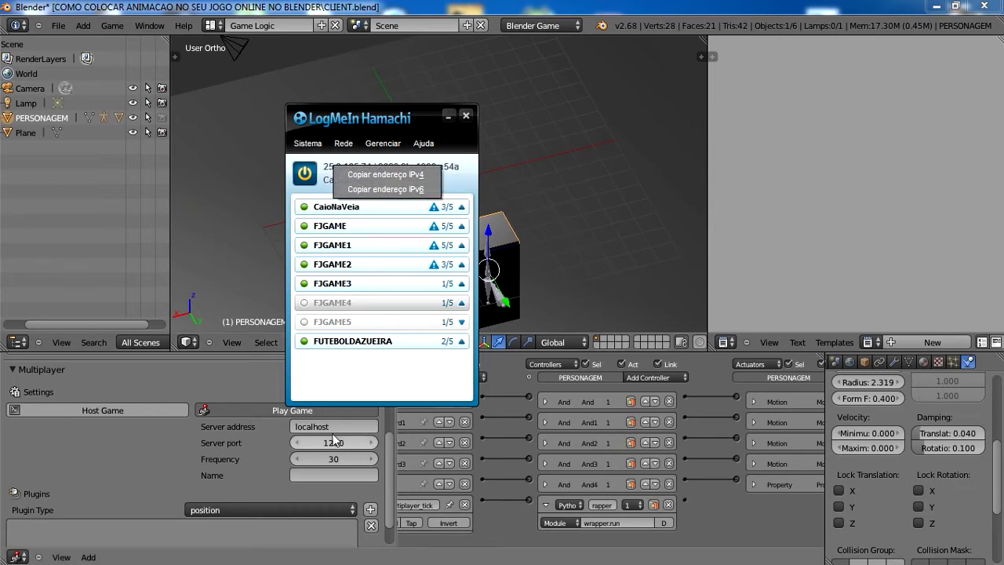
pyautogui.click(459, 167)
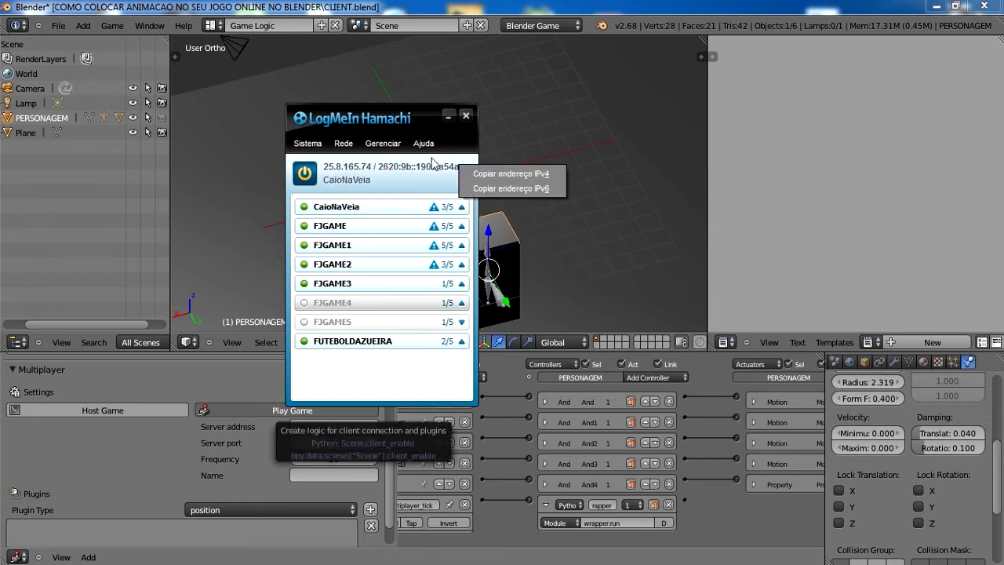
pyautogui.click(464, 117)
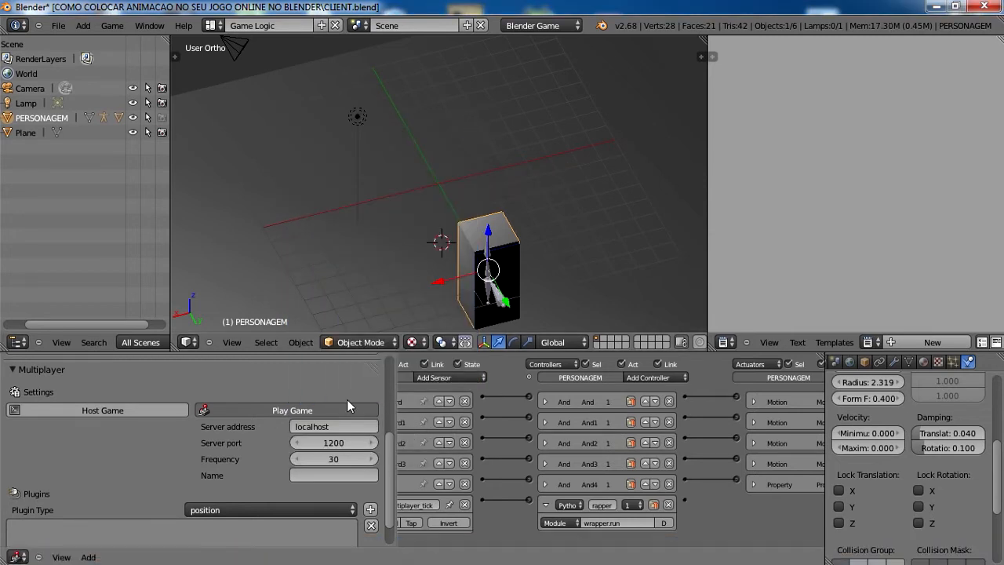
# - Enter PLAYER as the client name in the multiplayer server settings
pyautogui.click(338, 458)
pyautogui.click(268, 449)
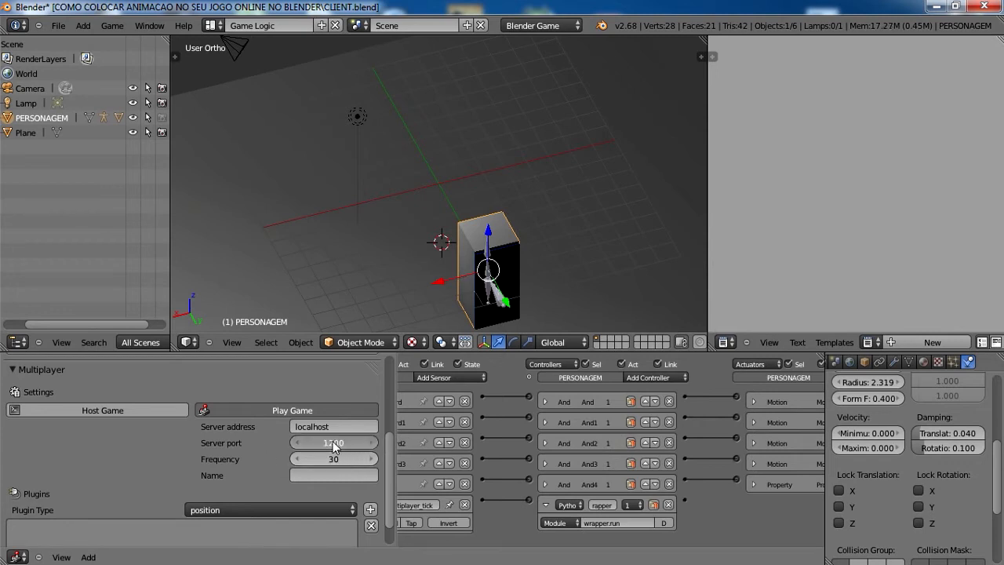
pyautogui.click(337, 474)
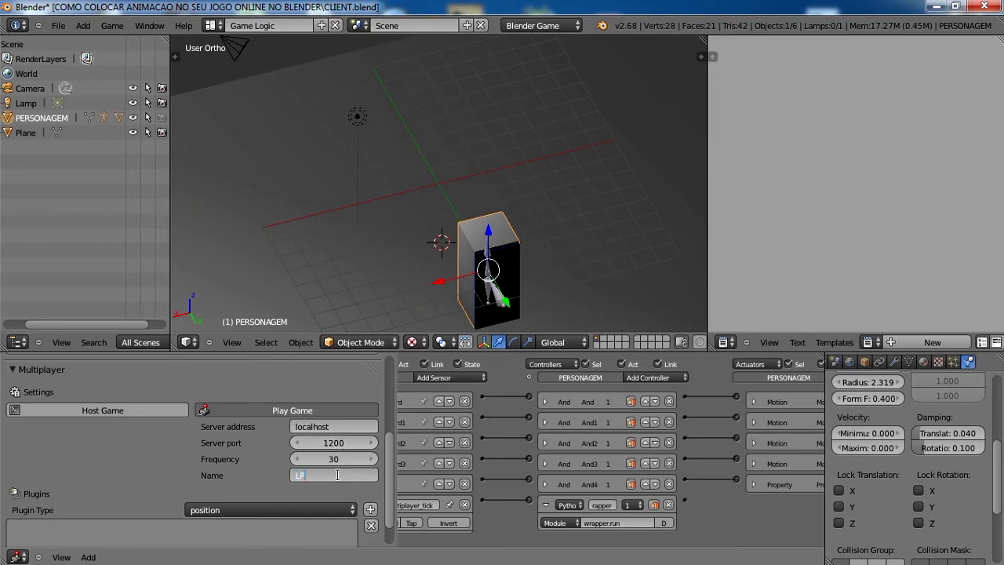
pyautogui.write('PLAYER')
pyautogui.press('Return')
pyautogui.scroll(-1, 338, 474)
pyautogui.click(285, 477)
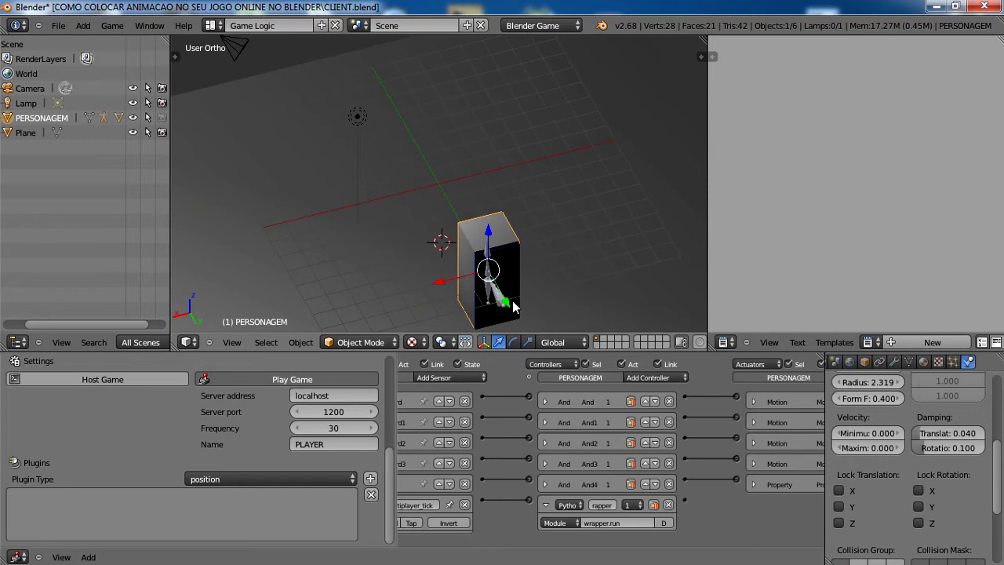
# - Select the whole character, including both box objects and the armature, from the right side view and duplicate it in place
pyautogui.moveTo(507, 302); pyautogui.dragTo(481, 257)
pyautogui.rightClick(481, 257)
pyautogui.scroll(-4, 480, 257)
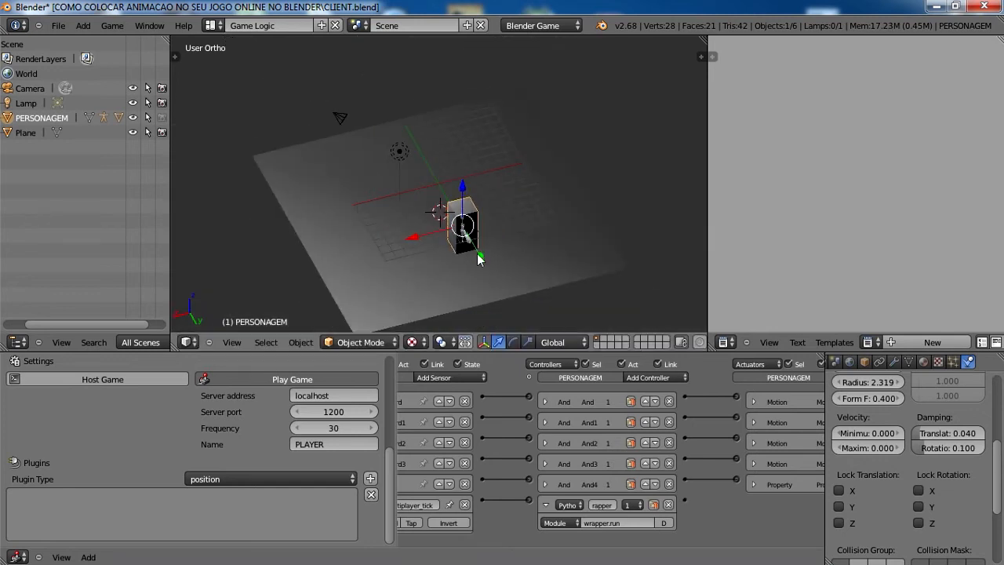
pyautogui.press('KP_1')
pyautogui.press('KP_3')
pyautogui.rightClick(527, 188)
pyautogui.press('b')
pyautogui.moveTo(541, 161); pyautogui.dragTo(480, 208)
pyautogui.hotkey('shift', 'd')
pyautogui.scroll(3, 582, 199)
pyautogui.scroll(-1, 541, 208)
pyautogui.rightClick(539, 211)
# - Move the duplicated character to the second layer and show only that layer
pyautogui.press('n')
pyautogui.press('n')
pyautogui.press('m')
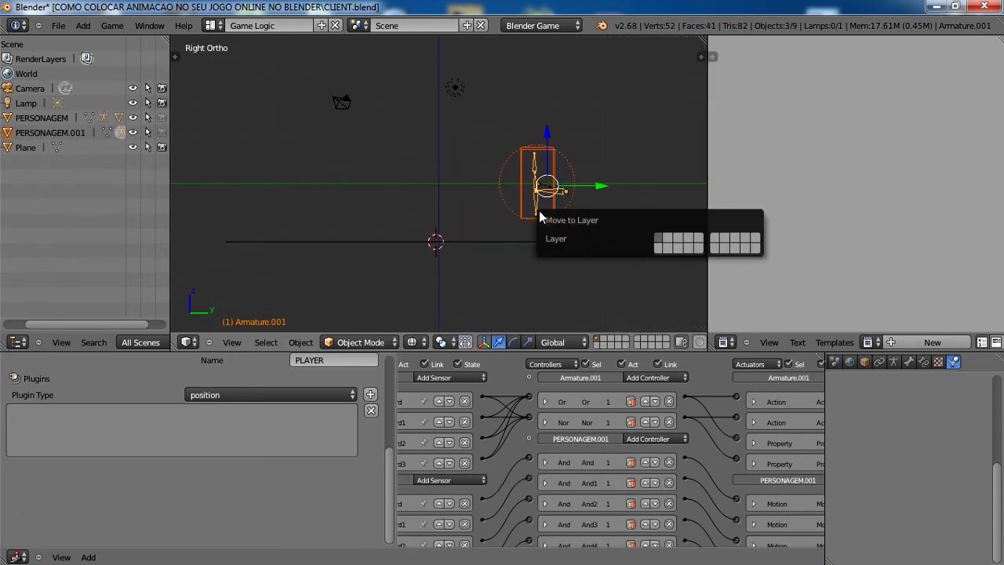
pyautogui.click(667, 237)
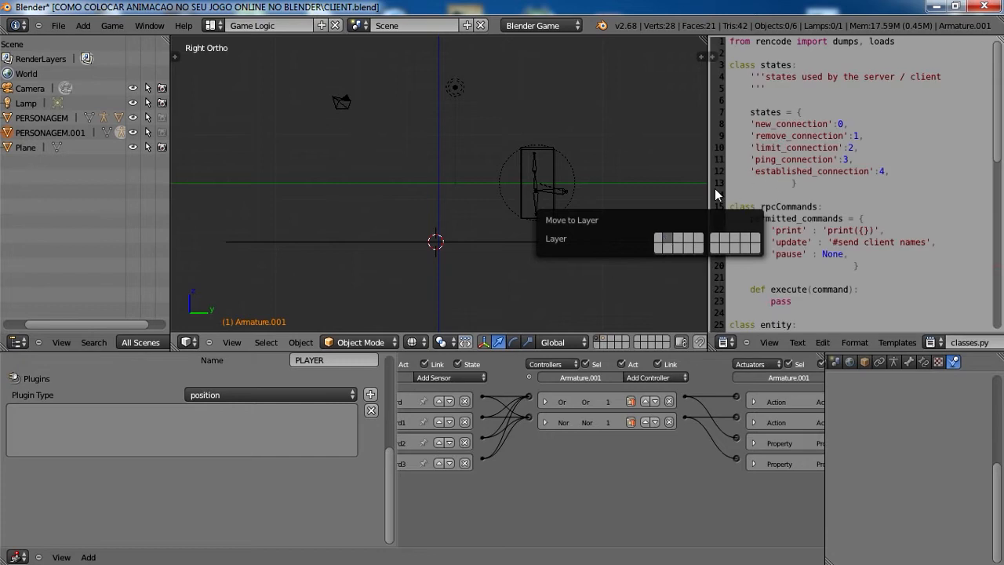
pyautogui.click(603, 338)
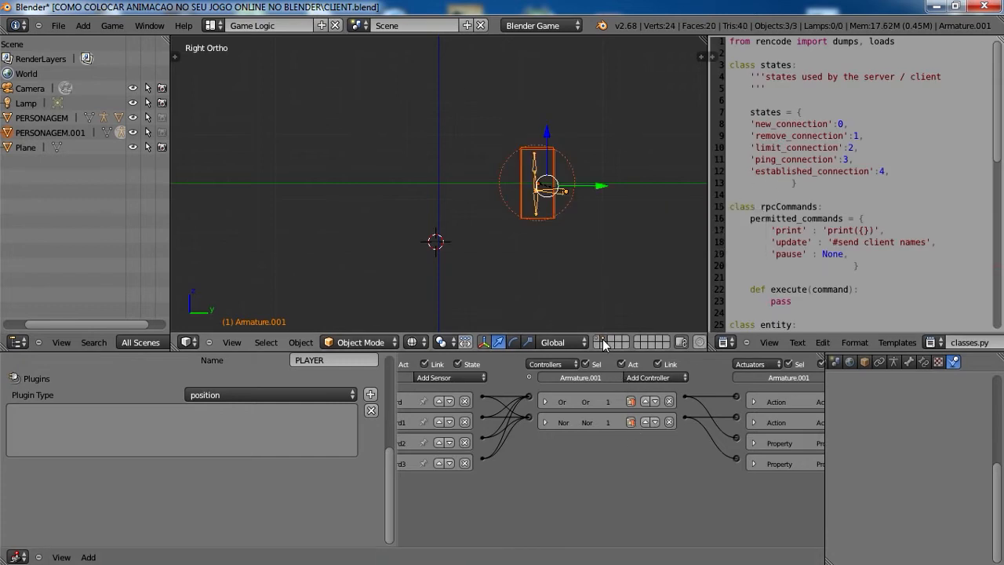
# - Delete all sensors, controllers and actuators from the duplicated armature, Armature.001
pyautogui.rightClick(562, 157)
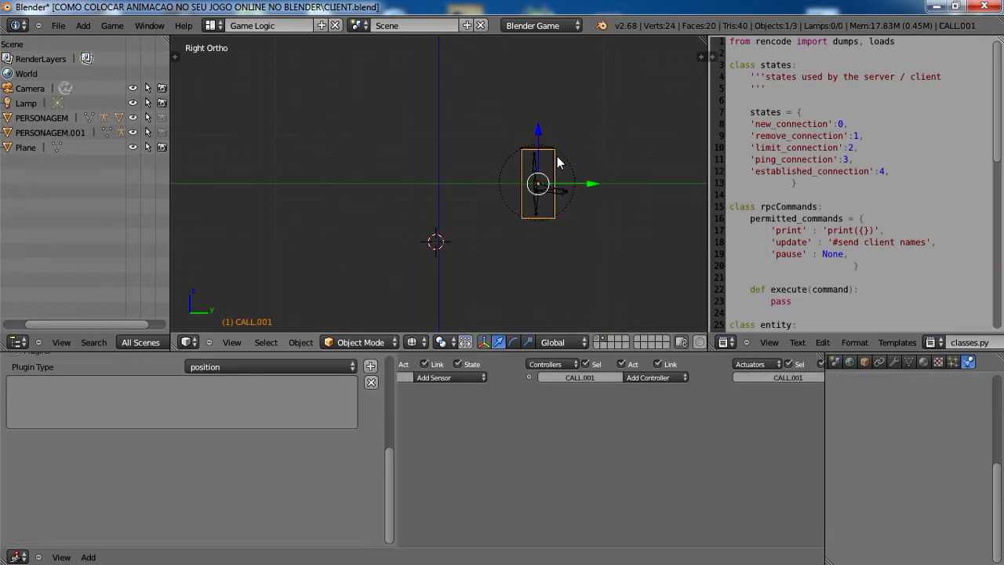
pyautogui.scroll(5, 390, 407)
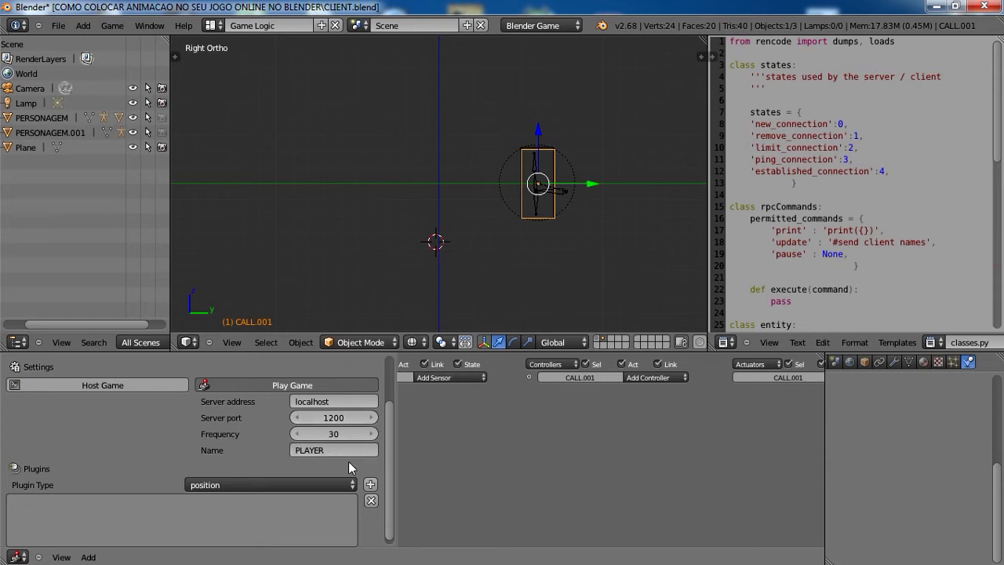
pyautogui.rightClick(563, 191)
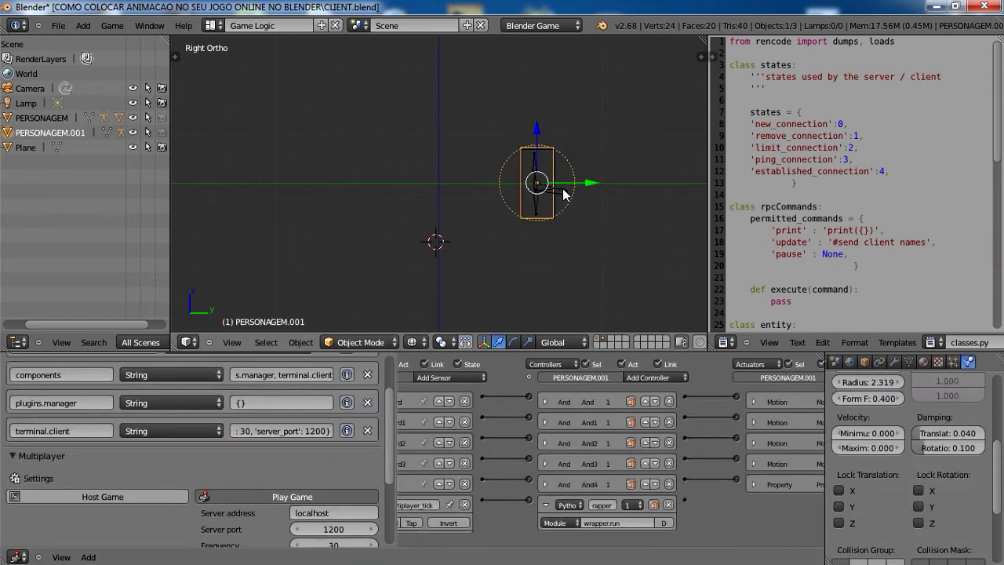
pyautogui.rightClick(563, 191)
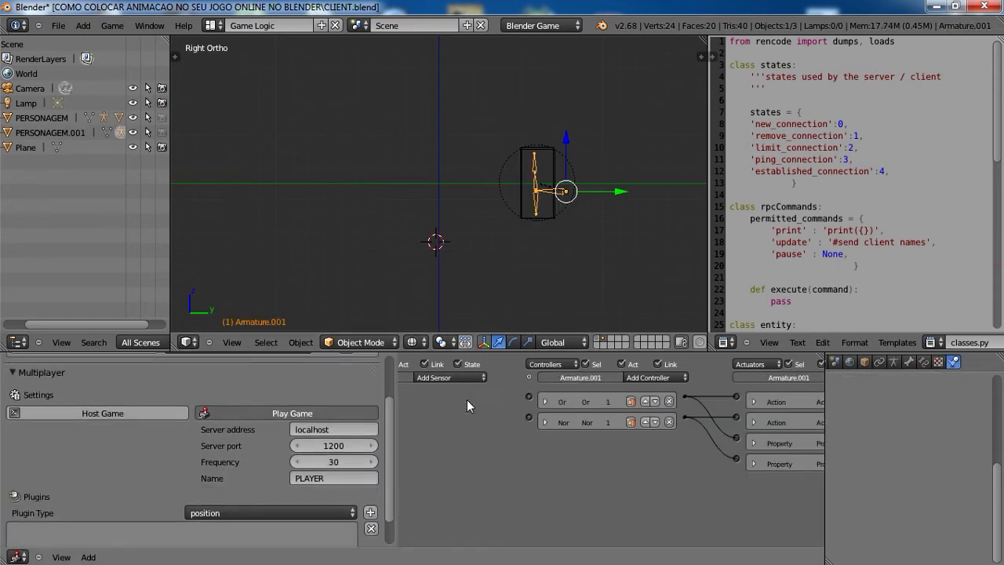
pyautogui.click(670, 401)
pyautogui.click(671, 401)
pyautogui.scroll(-5, 675, 403)
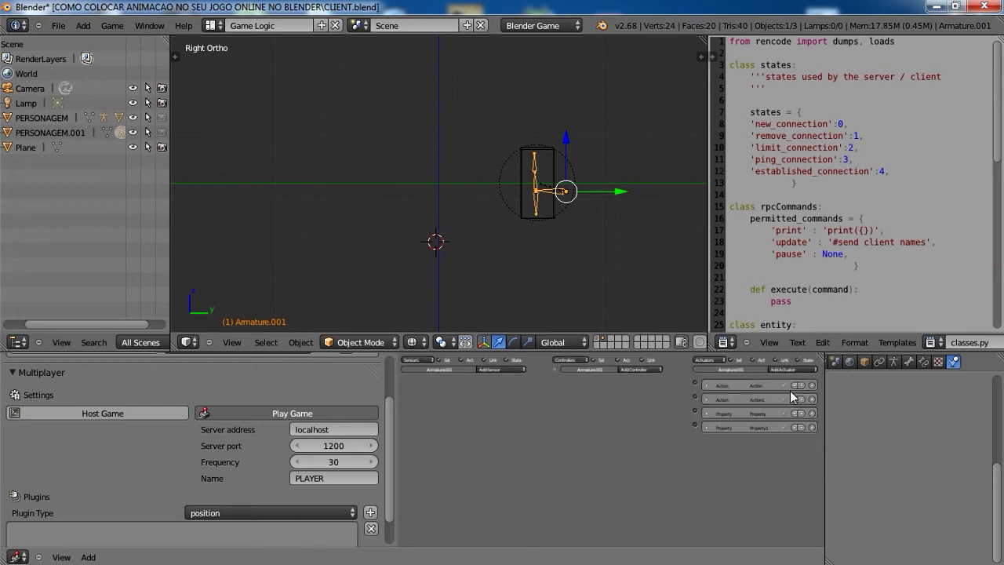
pyautogui.click(811, 385)
pyautogui.click(810, 385)
pyautogui.click(811, 385)
pyautogui.click(811, 385)
# - Select PERSONAGEM.001 and delete all its sensors, including the Keyboard and Always ones
pyautogui.scroll(3, 539, 170)
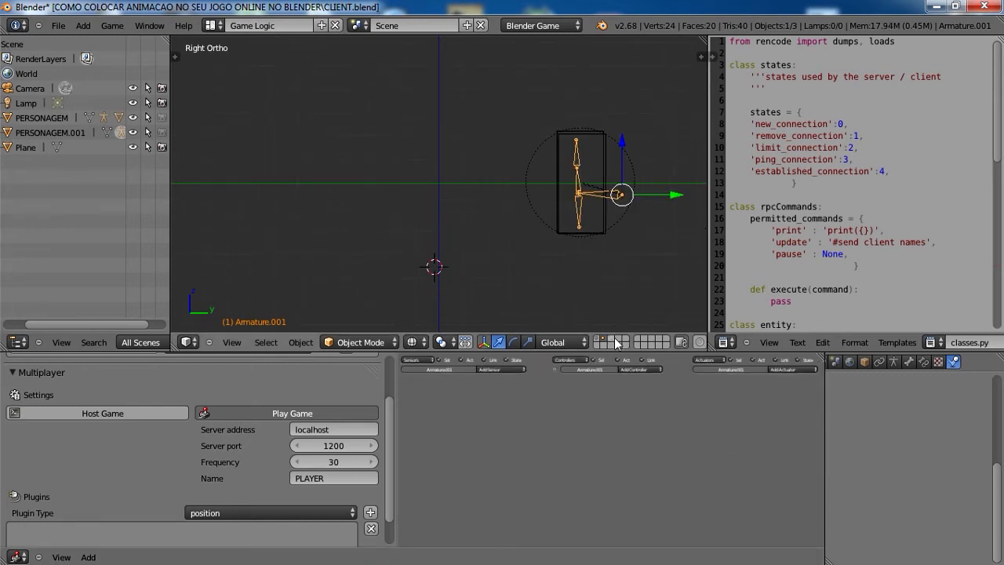
pyautogui.rightClick(602, 145)
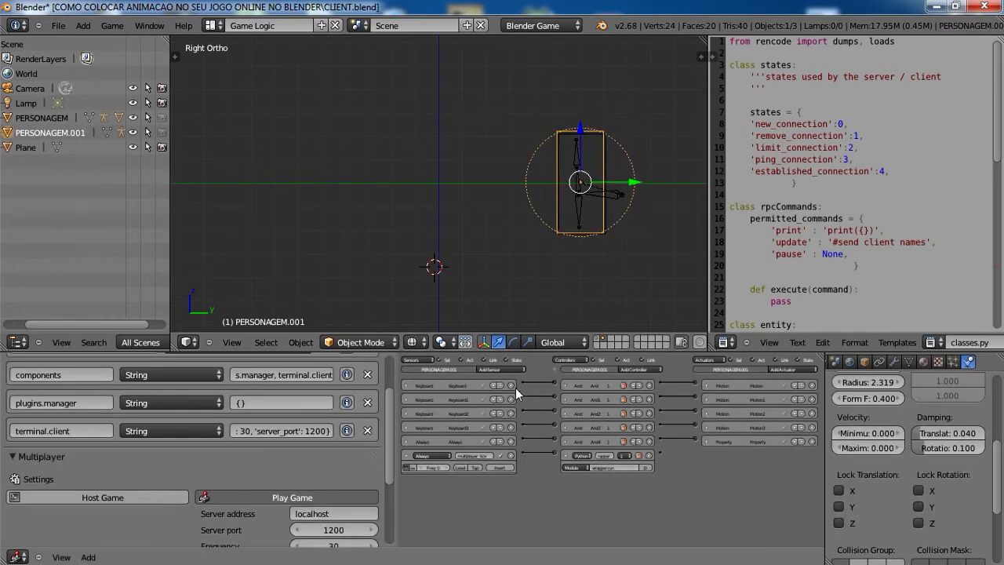
pyautogui.click(511, 385)
pyautogui.click(512, 385)
pyautogui.click(511, 385)
pyautogui.click(511, 385)
pyautogui.click(511, 385)
pyautogui.click(512, 385)
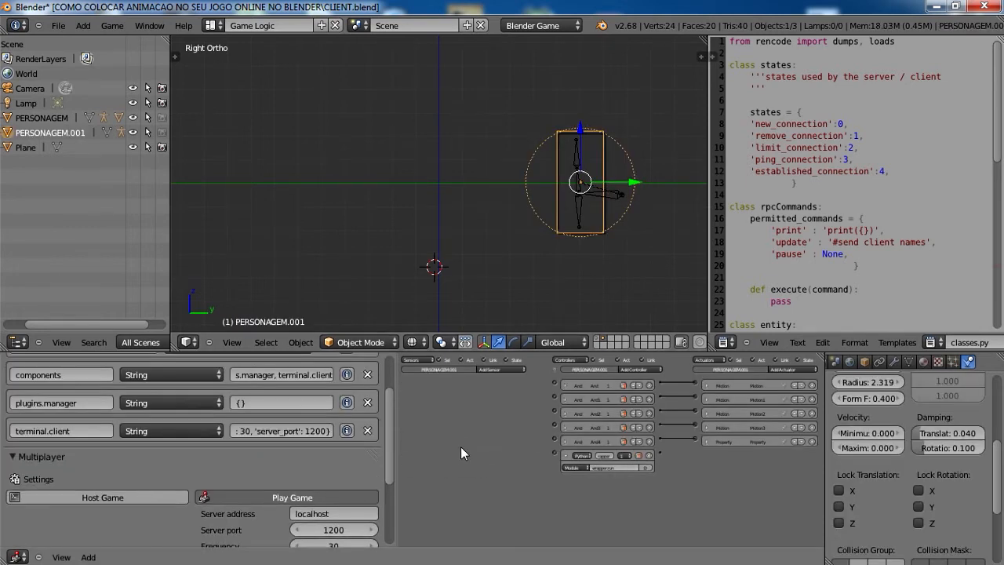
# - Delete all controllers and all Motion and Property actuators from PERSONAGEM.001
pyautogui.click(650, 385)
pyautogui.click(649, 385)
pyautogui.click(649, 385)
pyautogui.click(649, 385)
pyautogui.click(650, 385)
pyautogui.click(649, 385)
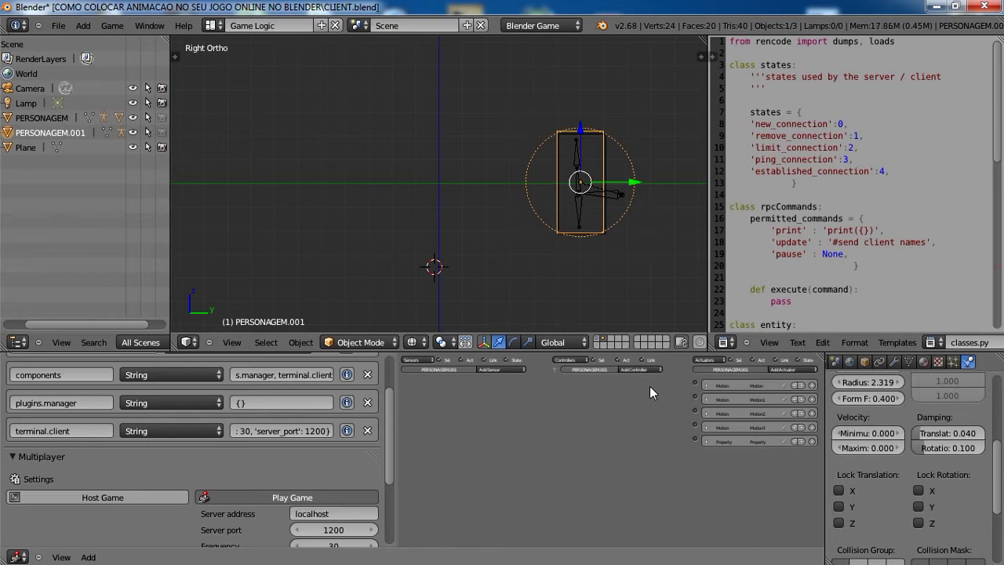
pyautogui.click(811, 385)
pyautogui.click(811, 385)
pyautogui.click(812, 385)
pyautogui.click(811, 385)
pyautogui.click(812, 385)
# - Turn off Play Game in the multiplayer settings and check the game properties of PERSONAGEM.001
pyautogui.scroll(-5, 283, 392)
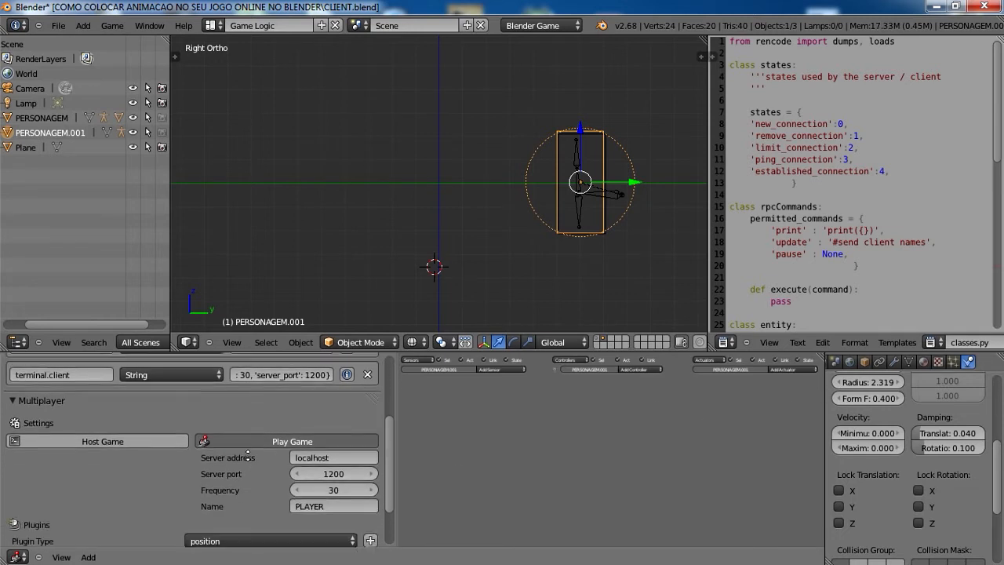
pyautogui.moveTo(283, 382); pyautogui.dragTo(285, 387, button='middle')
pyautogui.click(294, 392)
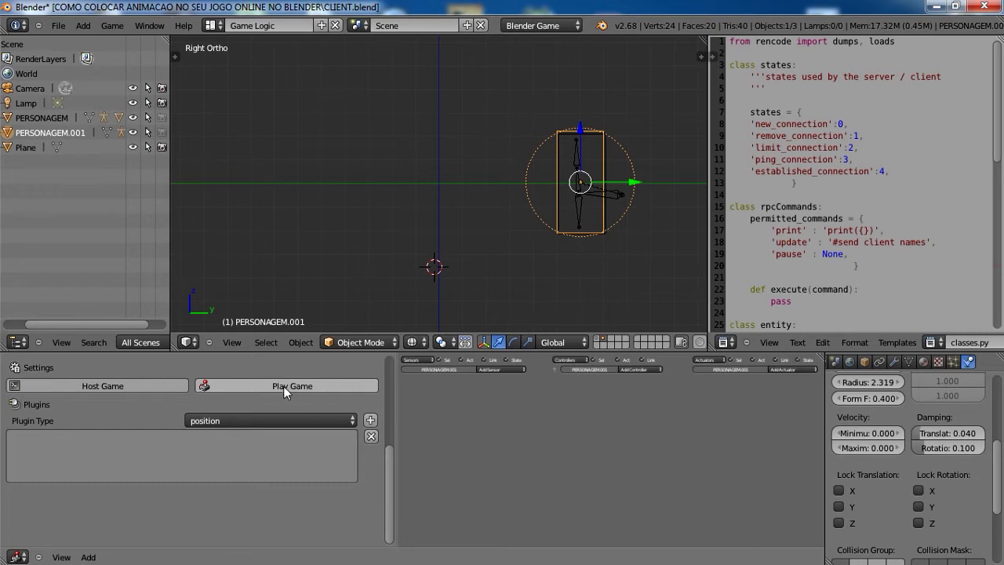
pyautogui.scroll(6, 258, 408)
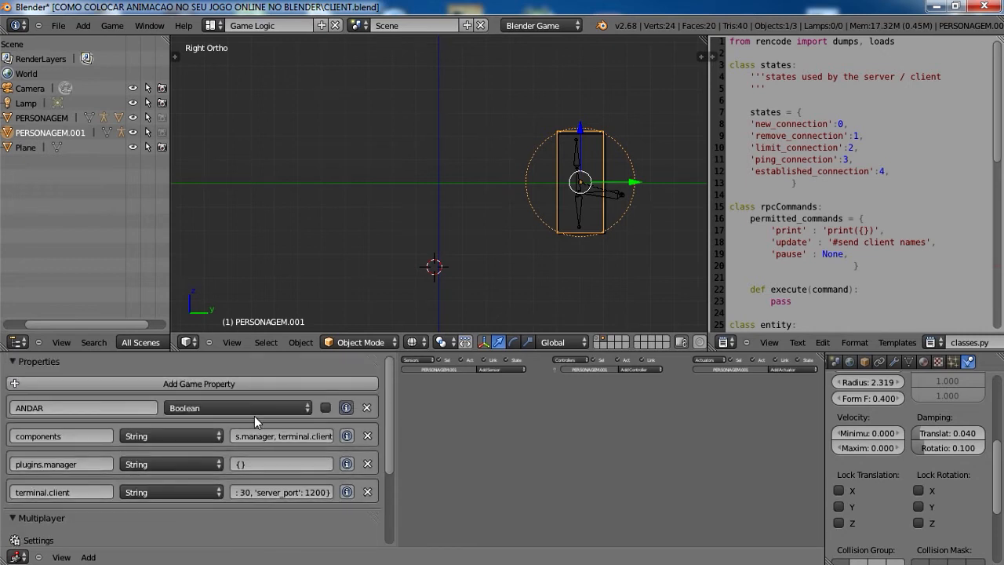
# - Return to the first layer, select the original PERSONAGEM and enable Play Game in its multiplayer settings
pyautogui.click(597, 338)
pyautogui.rightClick(628, 184)
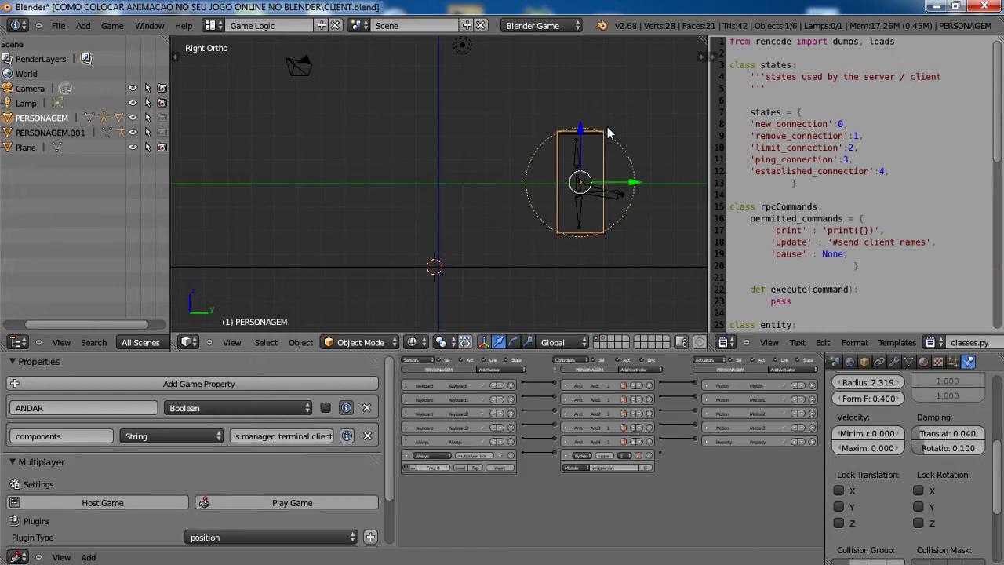
pyautogui.scroll(-2, 318, 498)
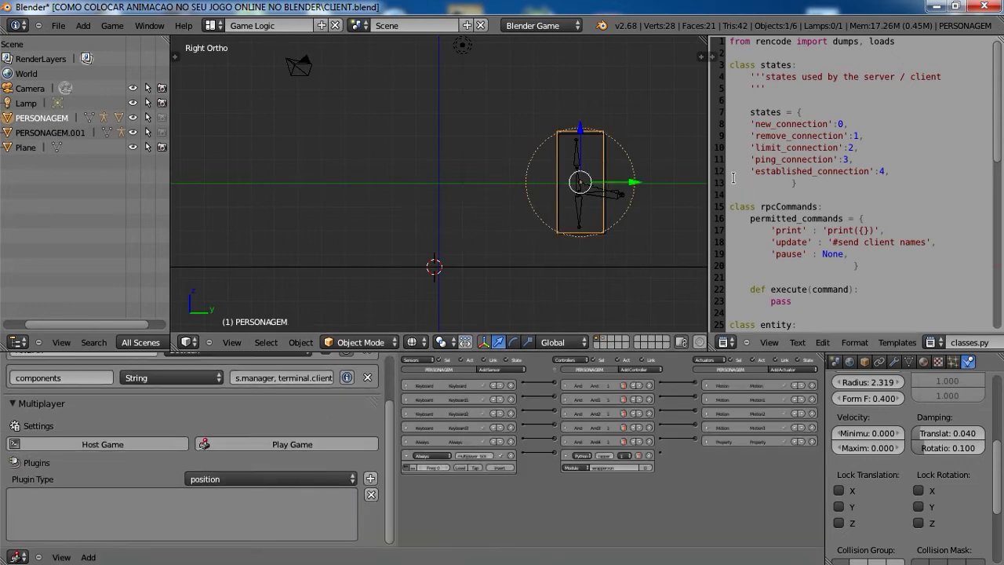
pyautogui.rightClick(607, 146)
pyautogui.rightClick(607, 146)
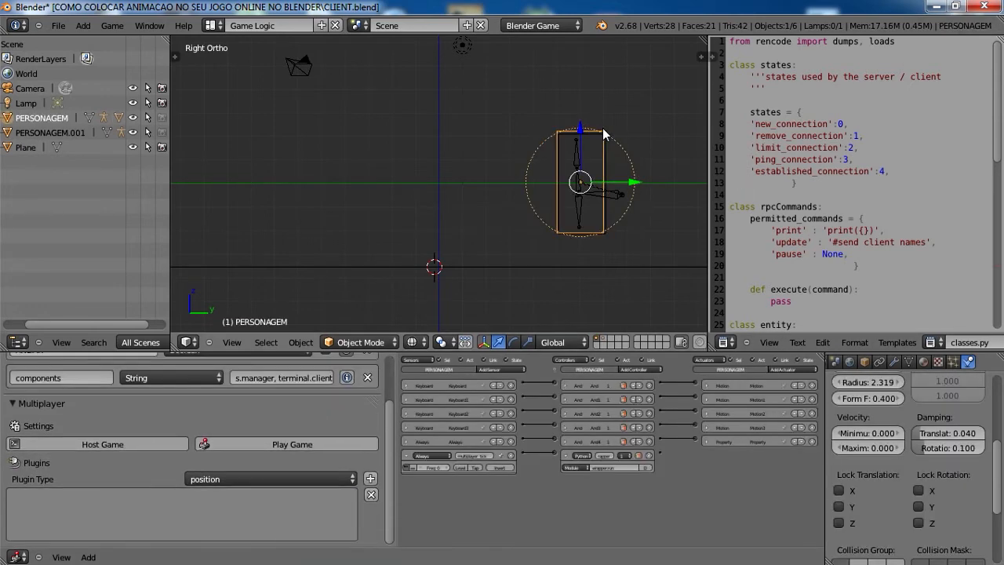
pyautogui.click(283, 444)
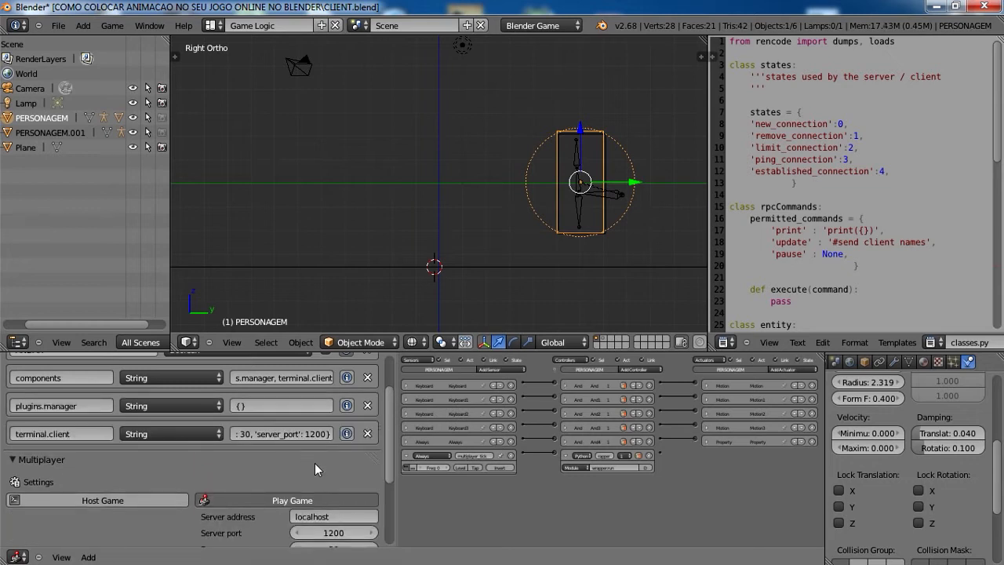
pyautogui.scroll(-5, 315, 463)
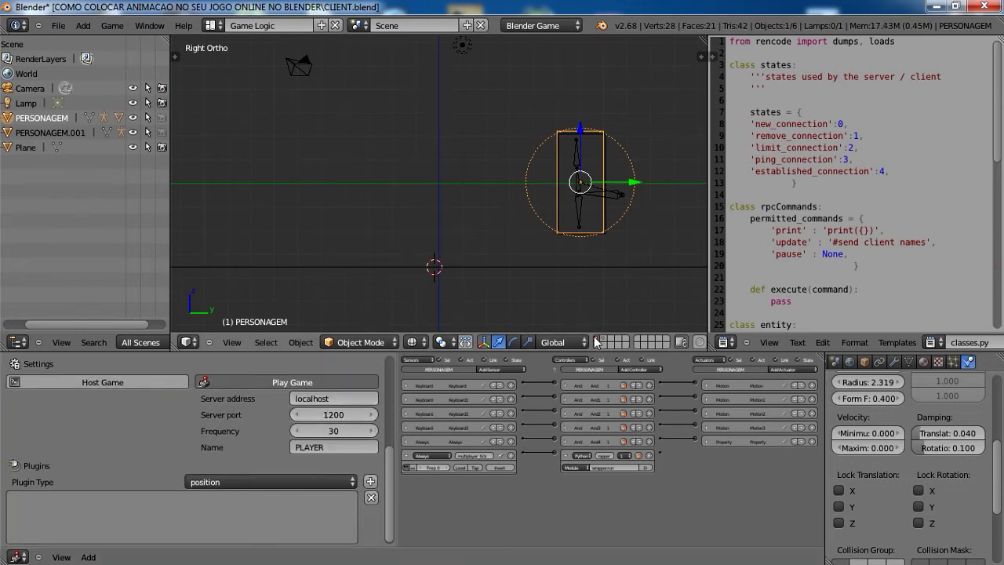
# - Set the viewport shading to Texture and turn the scene to an angled view
pyautogui.click(413, 342)
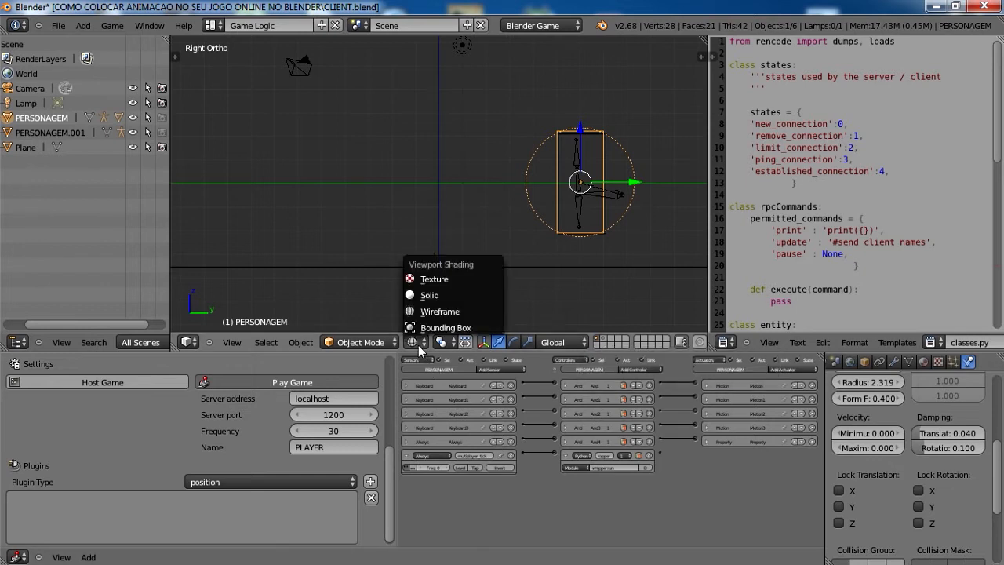
pyautogui.click(429, 280)
pyautogui.moveTo(440, 273)
pyautogui.mouseDown(button='middle')
pyautogui.moveTo(493, 233)
pyautogui.moveTo(408, 278)
pyautogui.moveTo(459, 316)
pyautogui.mouseUp(button='middle')
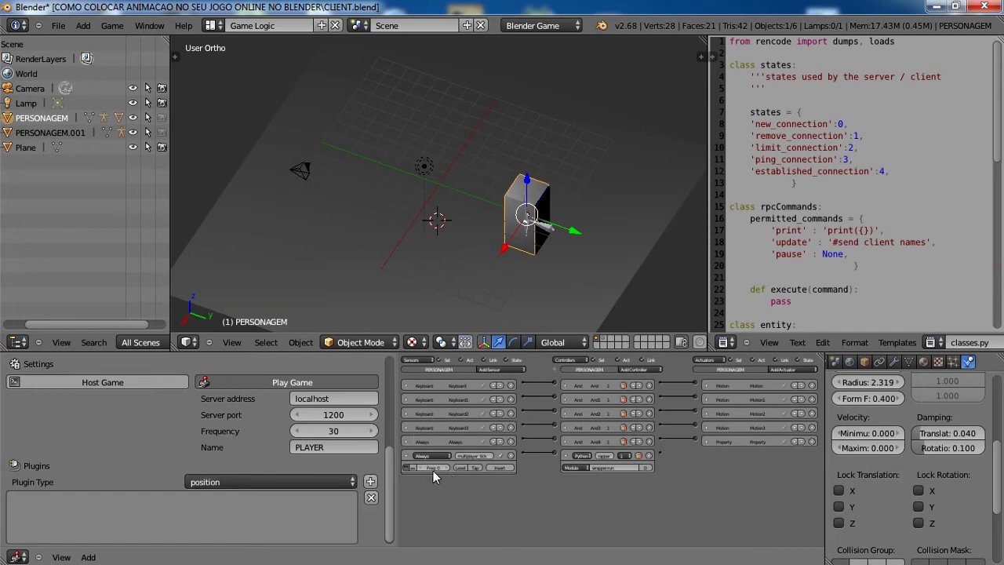
# - Collapse PERSONAGEM's multiplayer_tick Always sensor and its Python controller
pyautogui.scroll(5, 462, 463)
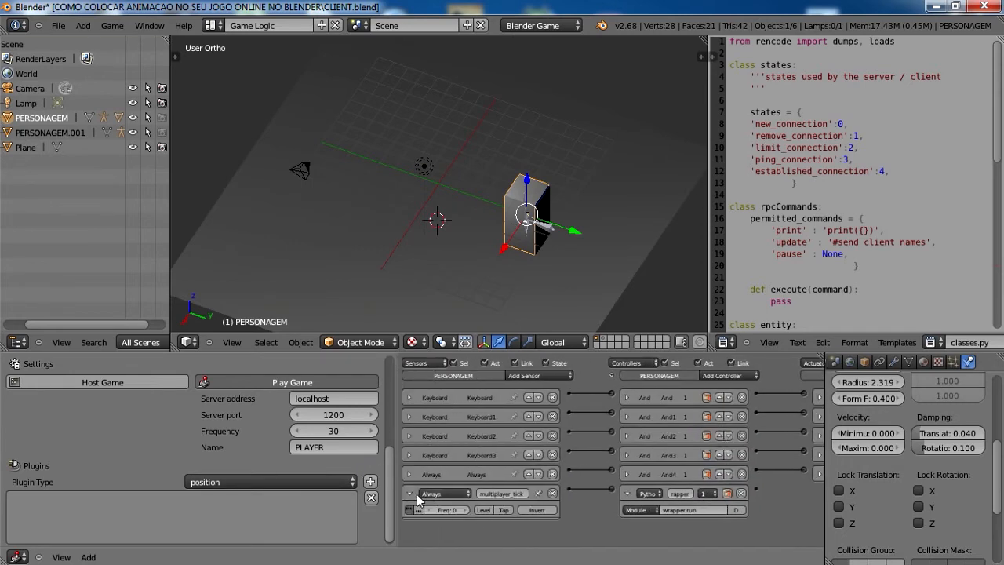
pyautogui.click(410, 494)
pyautogui.click(626, 493)
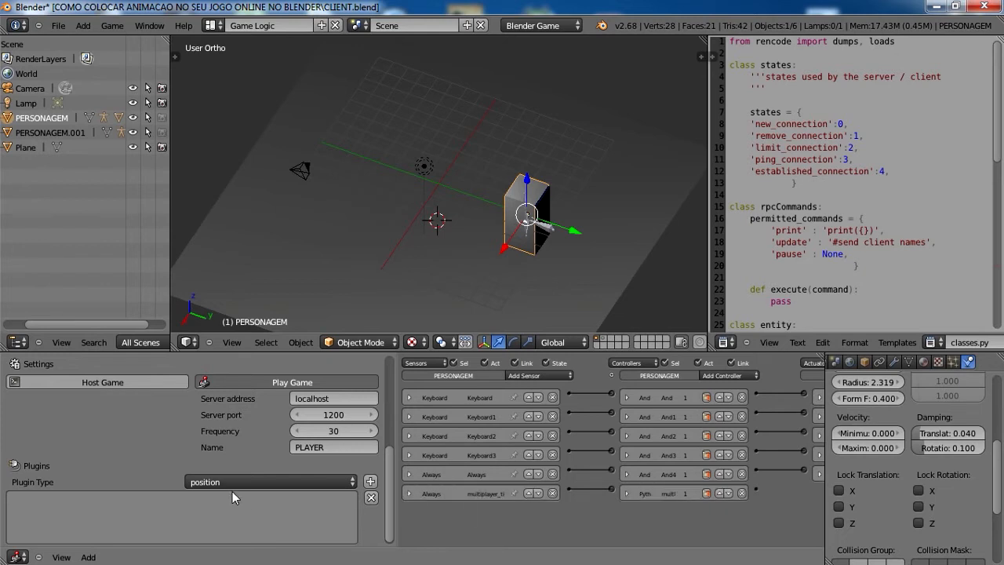
pyautogui.click(372, 481)
# - Show the second layer, rename PERSONAGEM.001 to INIMIGO and keep it selected
pyautogui.click(604, 345)
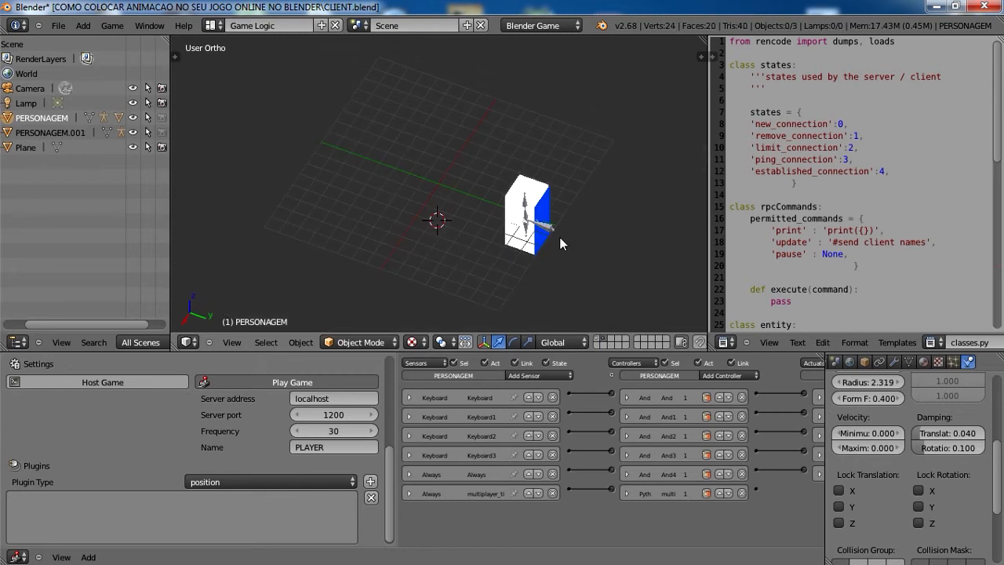
pyautogui.rightClick(534, 202)
pyautogui.press('n')
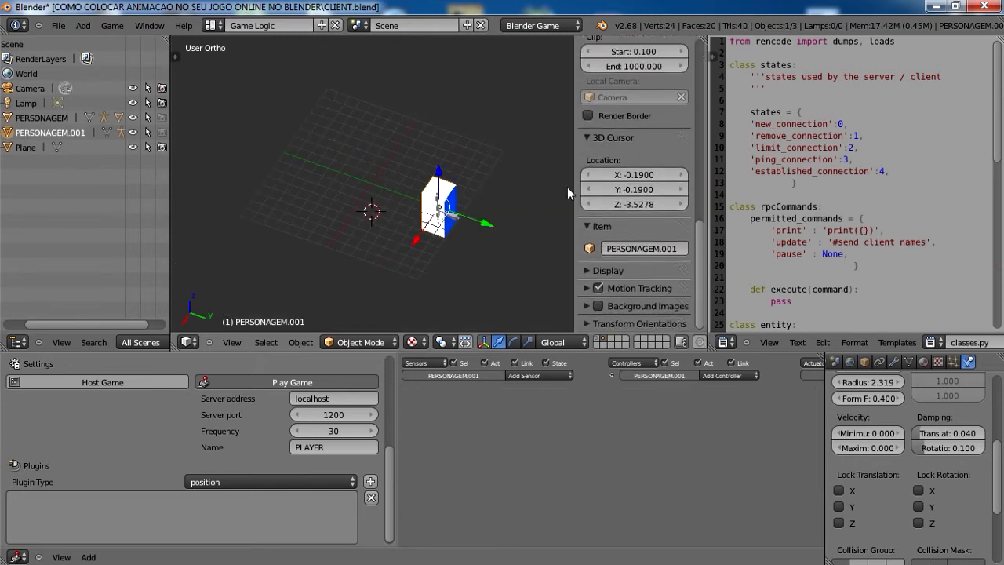
pyautogui.click(649, 248)
pyautogui.write('INIMIGO')
pyautogui.press('Return')
pyautogui.rightClick(441, 160)
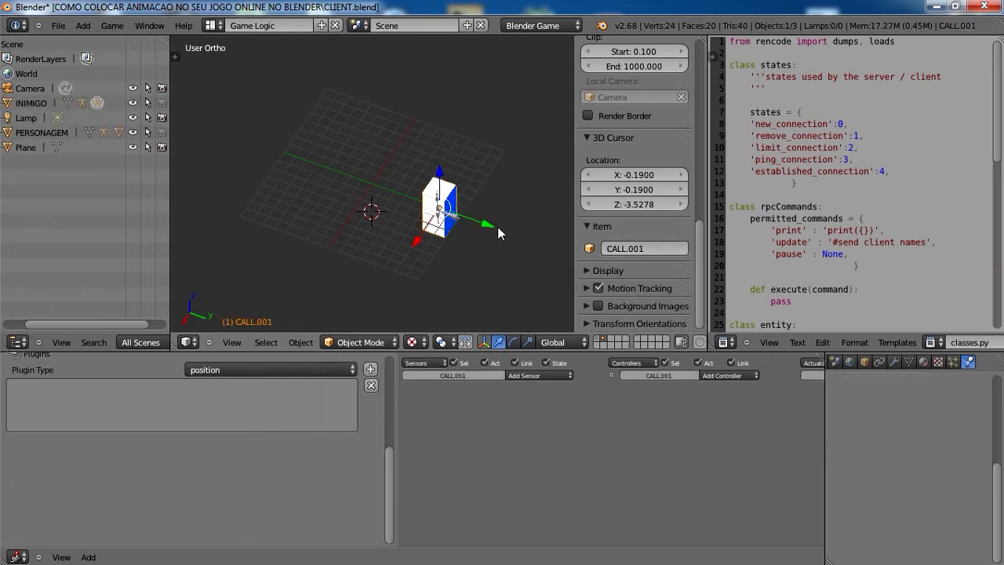
pyautogui.rightClick(450, 186)
pyautogui.press('n')
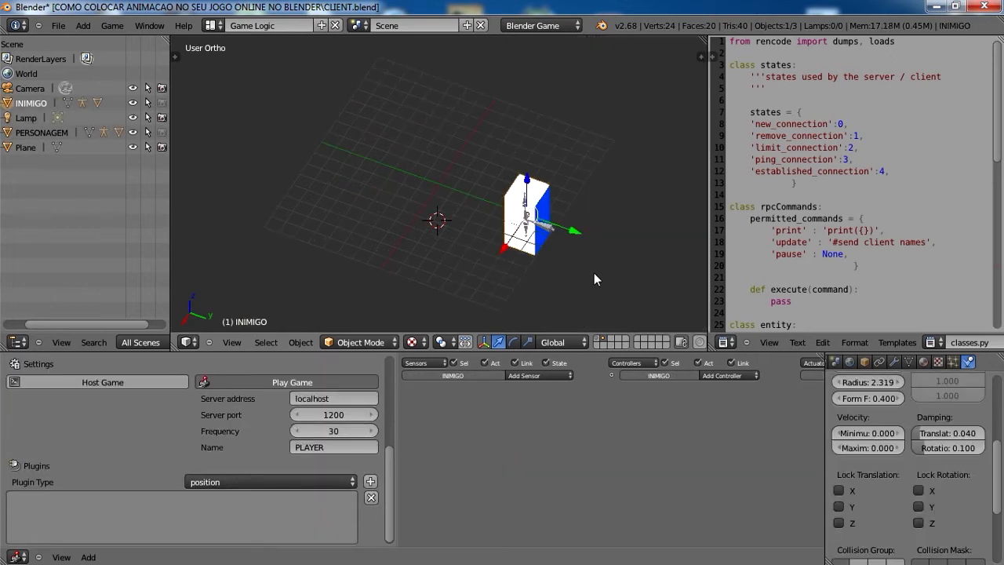
# - Select PERSONAGEM on the first layer, add a position plugin to its multiplayer settings and set the Object entity to Inimigo
pyautogui.moveTo(567, 229); pyautogui.dragTo(502, 233)
pyautogui.rightClick(502, 233)
pyautogui.click(596, 337)
pyautogui.rightClick(531, 185)
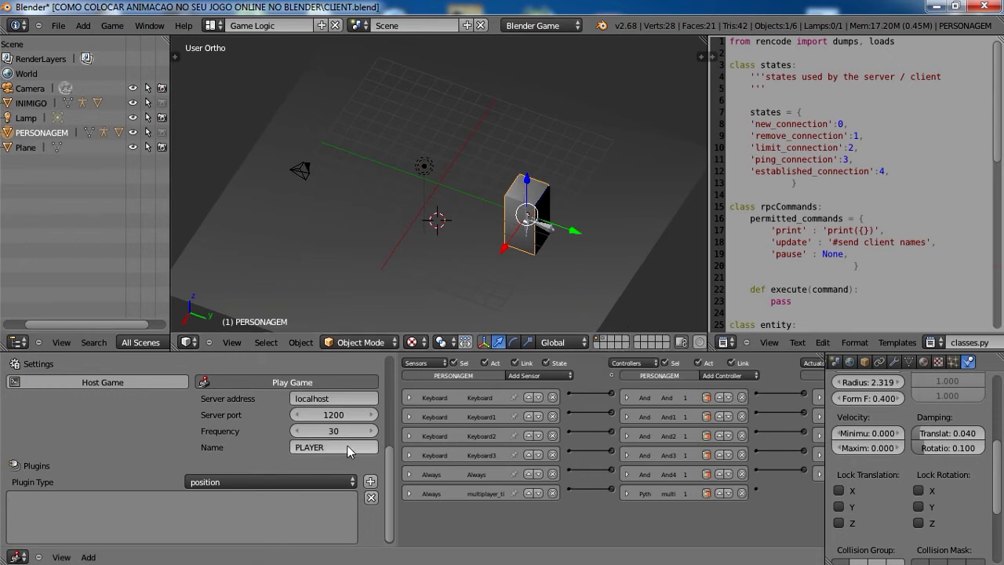
pyautogui.scroll(-1, 346, 451)
pyautogui.click(370, 479)
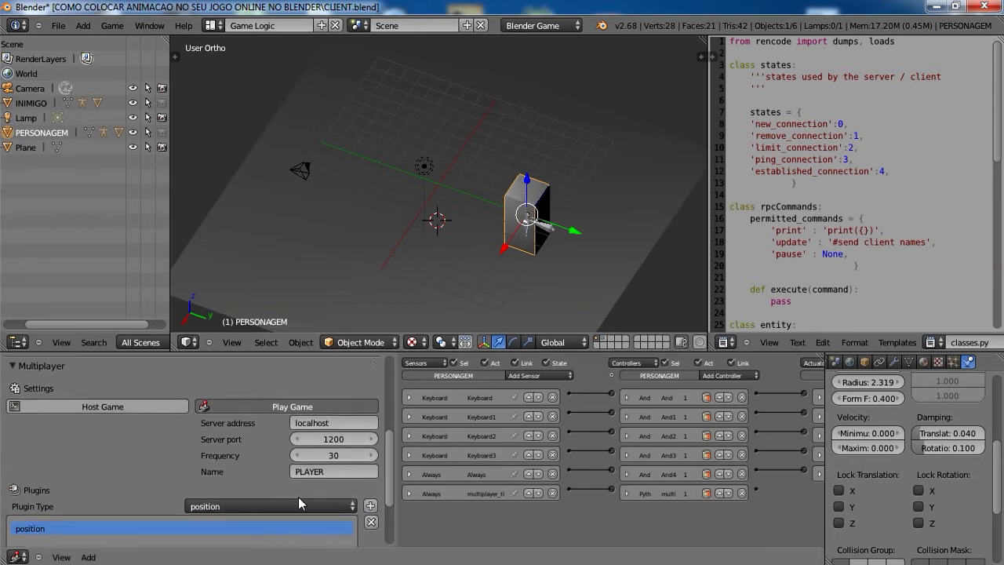
pyautogui.scroll(-2, 298, 491)
pyautogui.click(249, 498)
pyautogui.write('Inimigo')
pyautogui.press('Return')
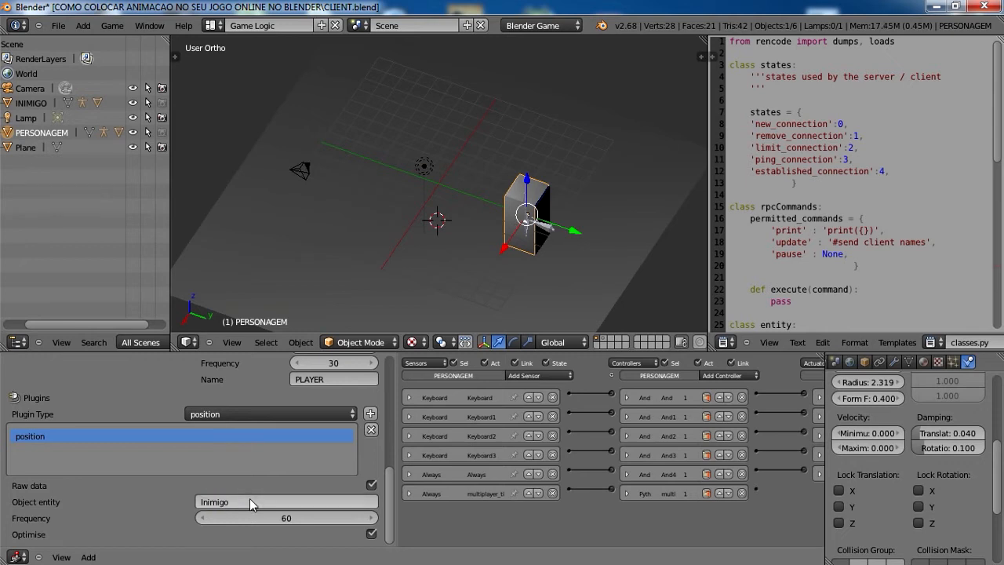
# - Add an orientation plugin to PERSONAGEM and set its Object entity to Inimigo
pyautogui.click(278, 413)
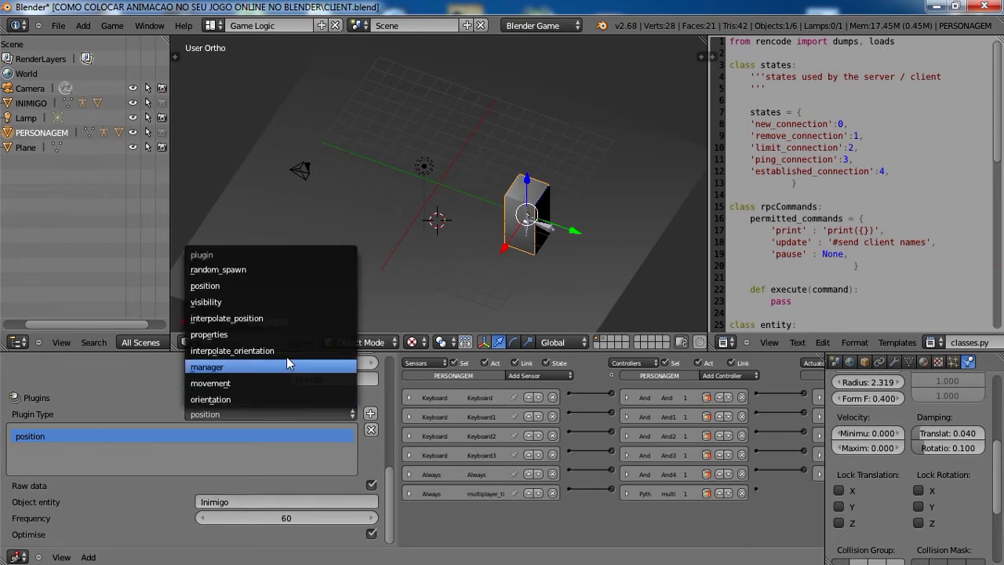
pyautogui.click(237, 396)
pyautogui.click(370, 414)
pyautogui.scroll(1, 338, 439)
pyautogui.scroll(-1, 306, 458)
pyautogui.click(189, 450)
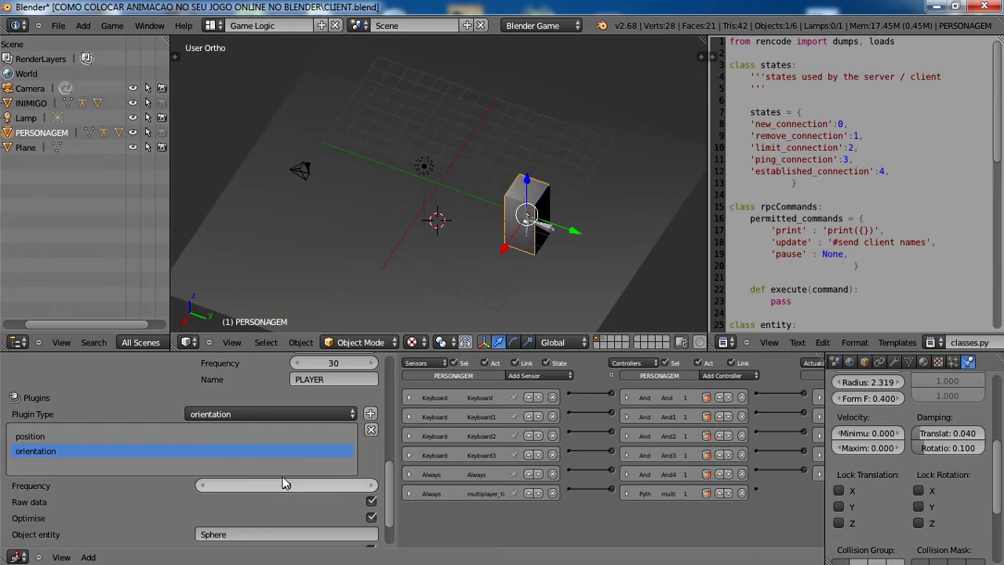
pyautogui.scroll(-2, 283, 479)
pyautogui.click(257, 478)
pyautogui.press('BackSpace')
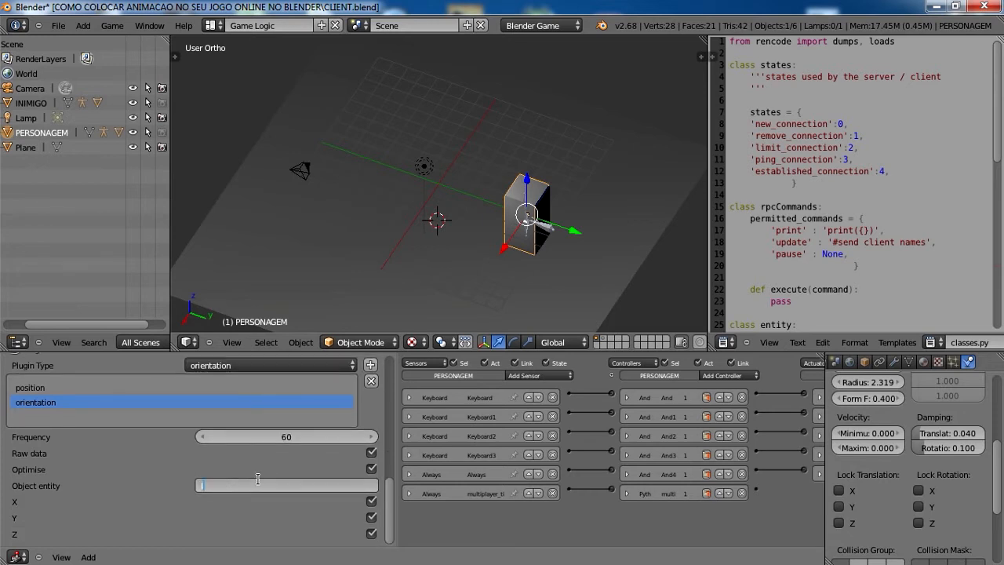
pyautogui.press('Return')
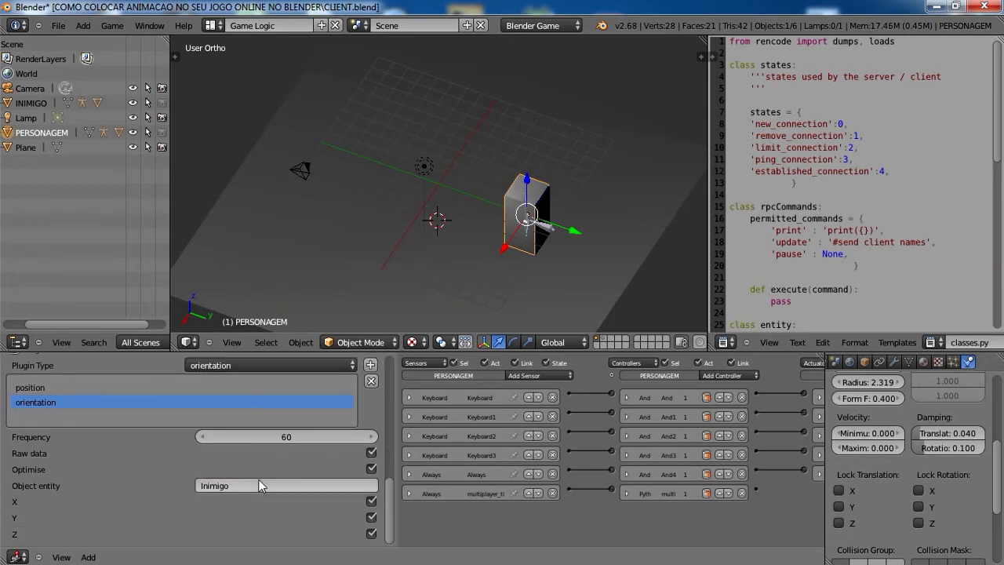
# - Examine PERSONAGEM's position and orientation plugin settings and the logic of its CALL and Armature objects
pyautogui.scroll(5, 266, 464)
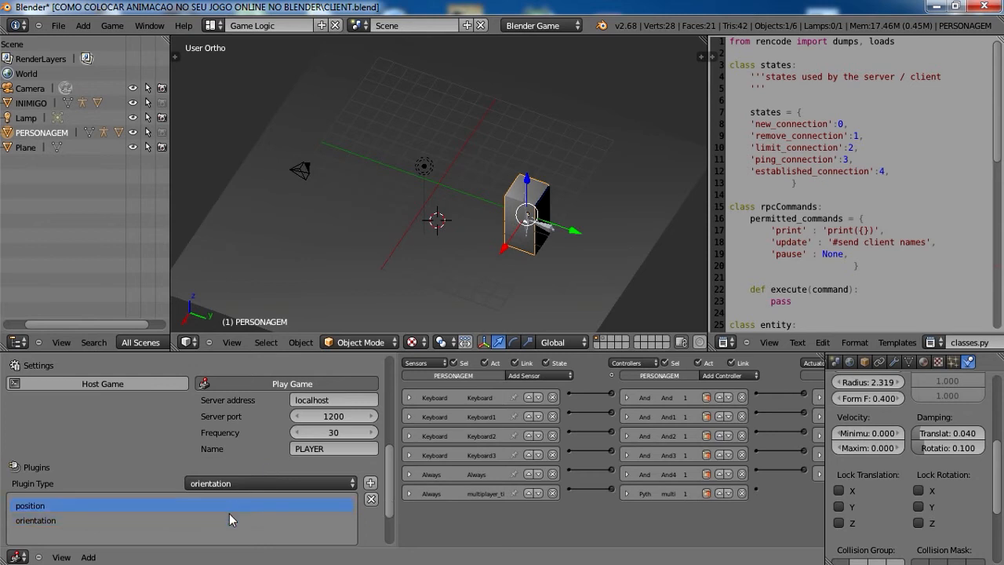
pyautogui.scroll(-5, 235, 502)
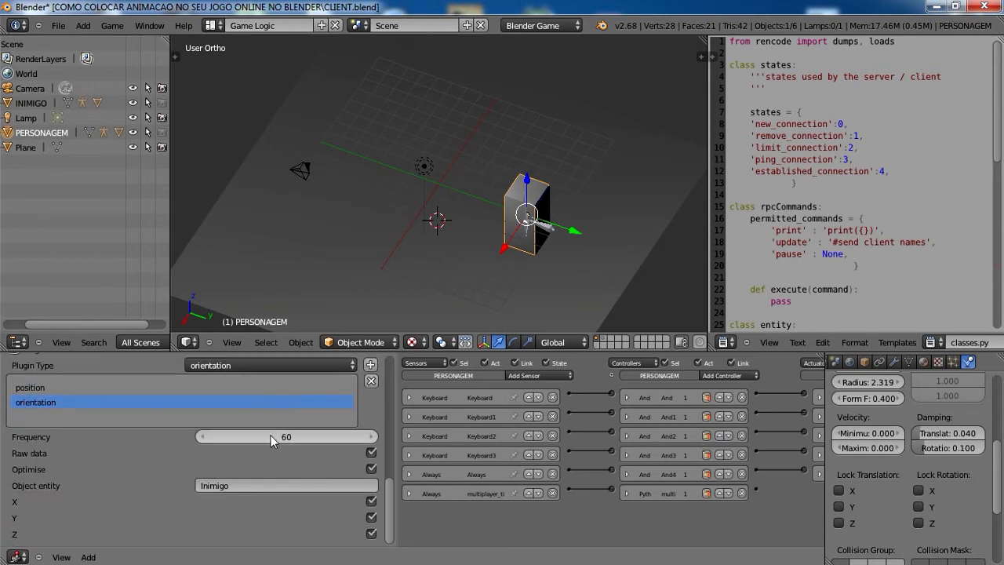
pyautogui.click(302, 389)
pyautogui.click(299, 401)
pyautogui.click(292, 387)
pyautogui.rightClick(536, 196)
pyautogui.rightClick(537, 196)
pyautogui.rightClick(536, 196)
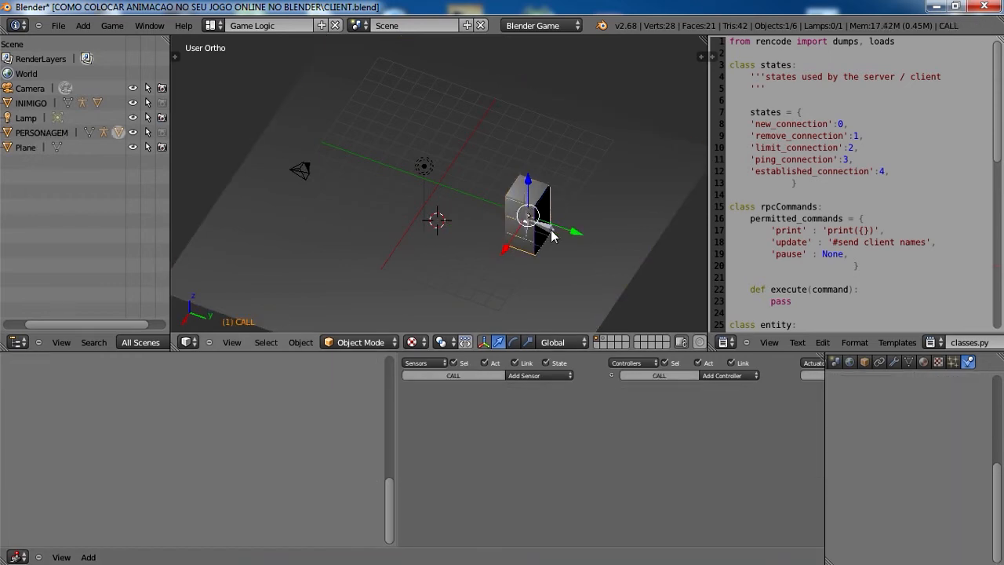
pyautogui.rightClick(551, 229)
pyautogui.moveTo(593, 244); pyautogui.dragTo(428, 231)
pyautogui.rightClick(430, 232)
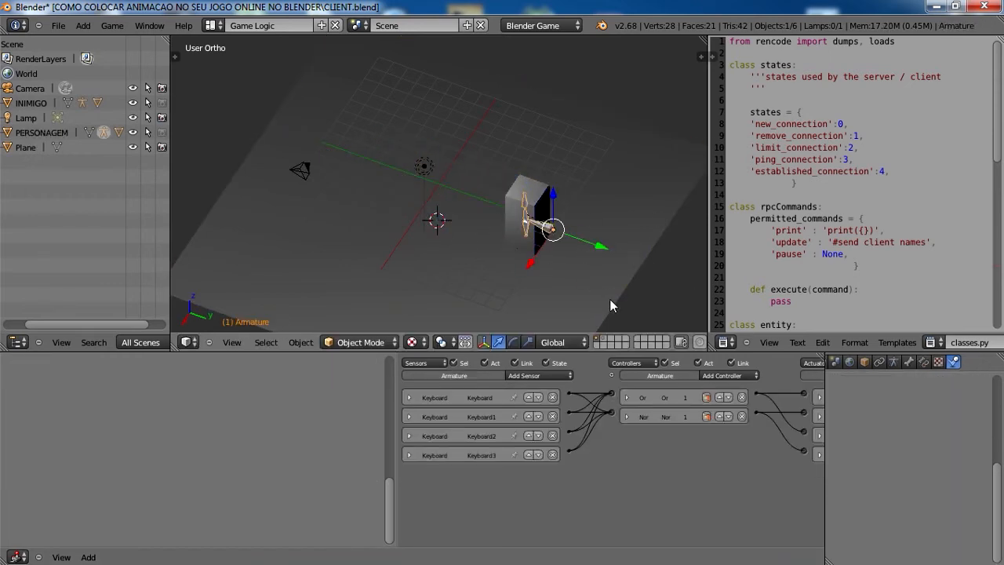
# - Check the enemy's exact name on the second layer and set the Object entity of PERSONAGEM's position and orientation plugins to INIMIGO
pyautogui.click(602, 338)
pyautogui.rightClick(567, 220)
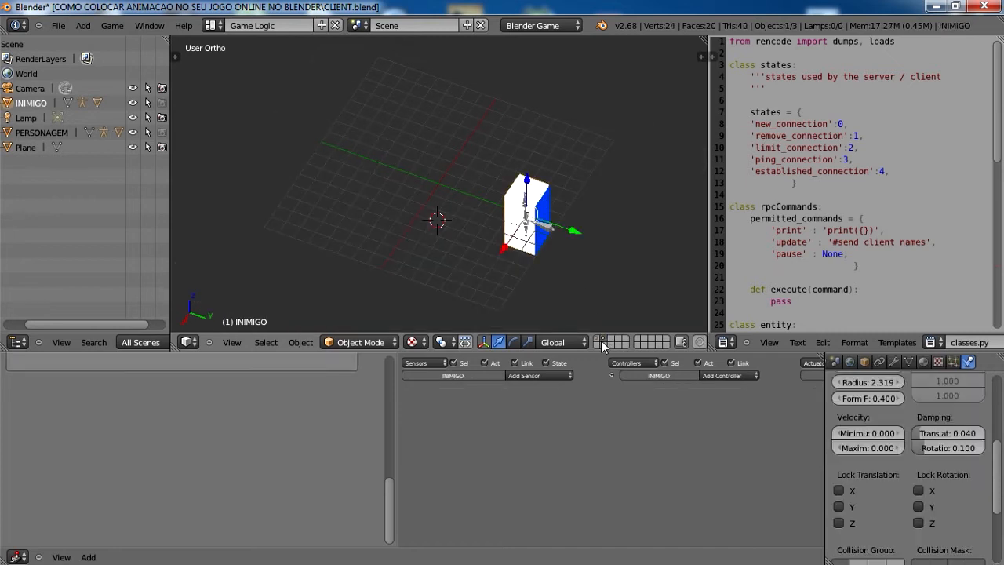
pyautogui.press('n')
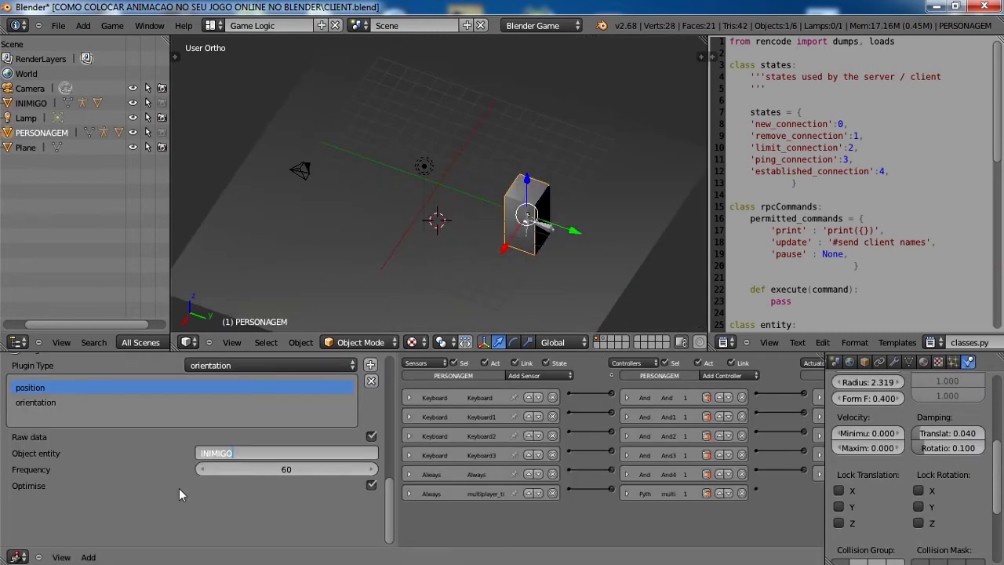
pyautogui.click(149, 402)
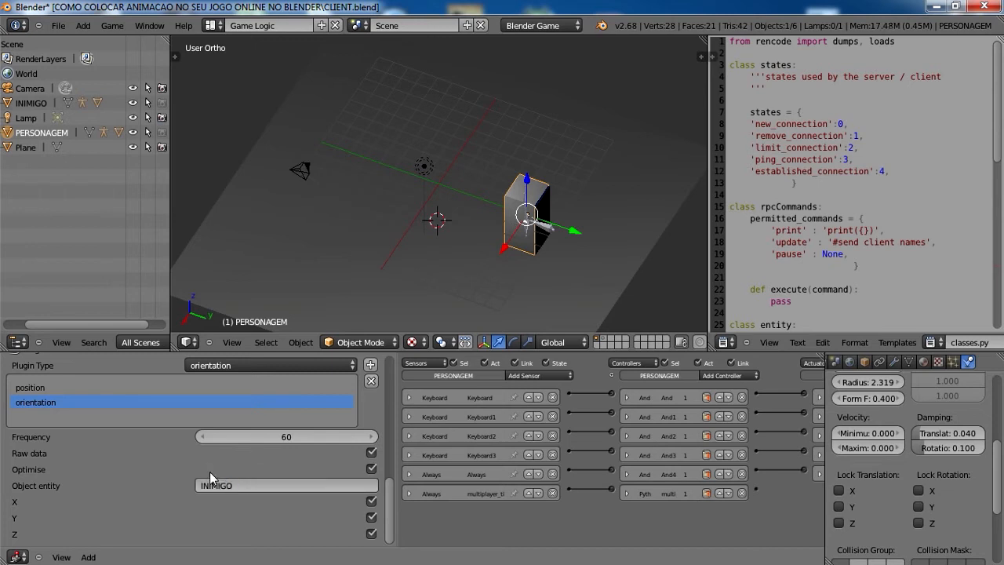
pyautogui.click(233, 386)
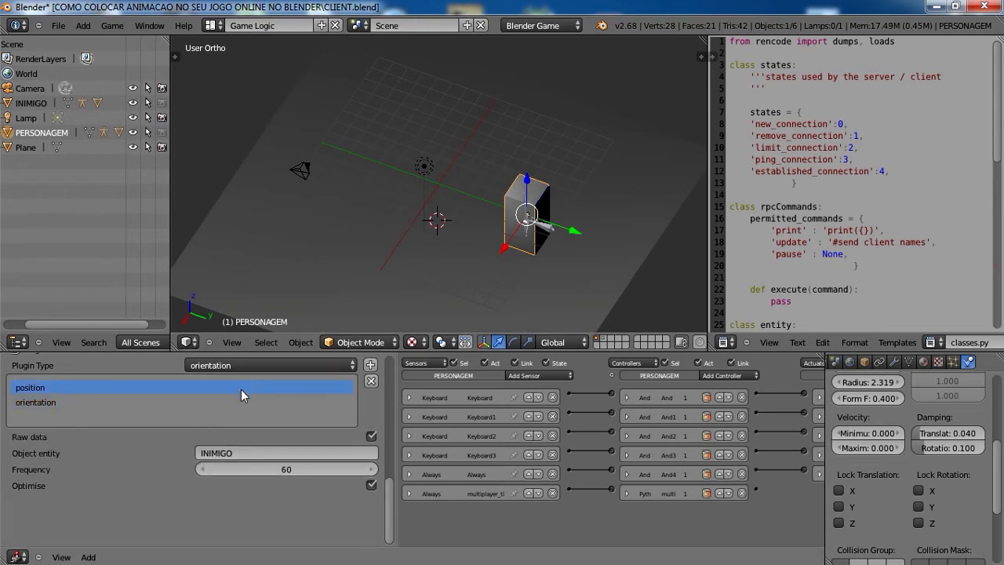
pyautogui.click(252, 402)
pyautogui.click(246, 389)
pyautogui.scroll(5, 235, 392)
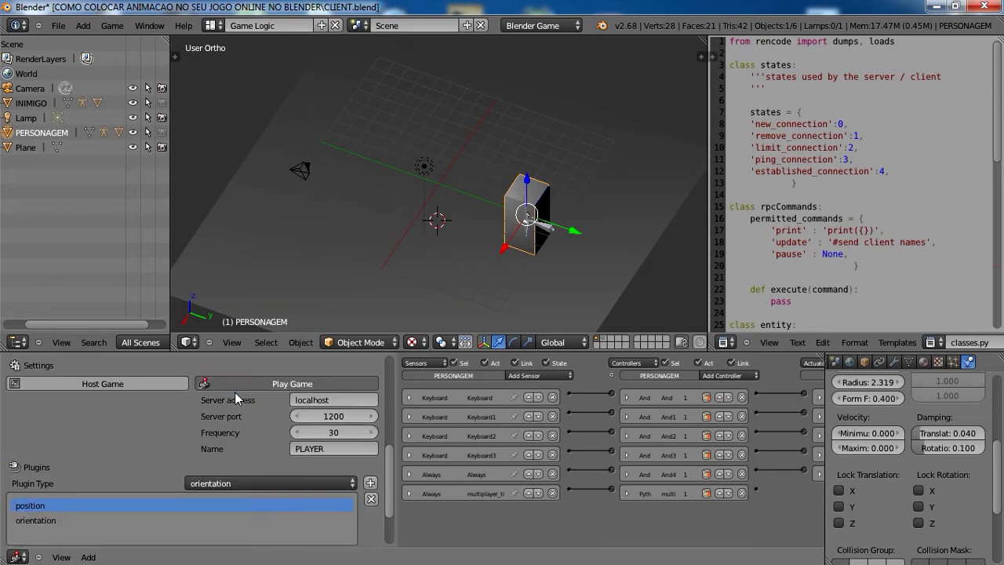
# - Save the client scene over the existing CLIENT.blend file
pyautogui.hotkey('ctrl', 's')
pyautogui.press('Return')
pyautogui.moveTo(578, 236); pyautogui.dragTo(306, 191)
pyautogui.rightClick(306, 191)
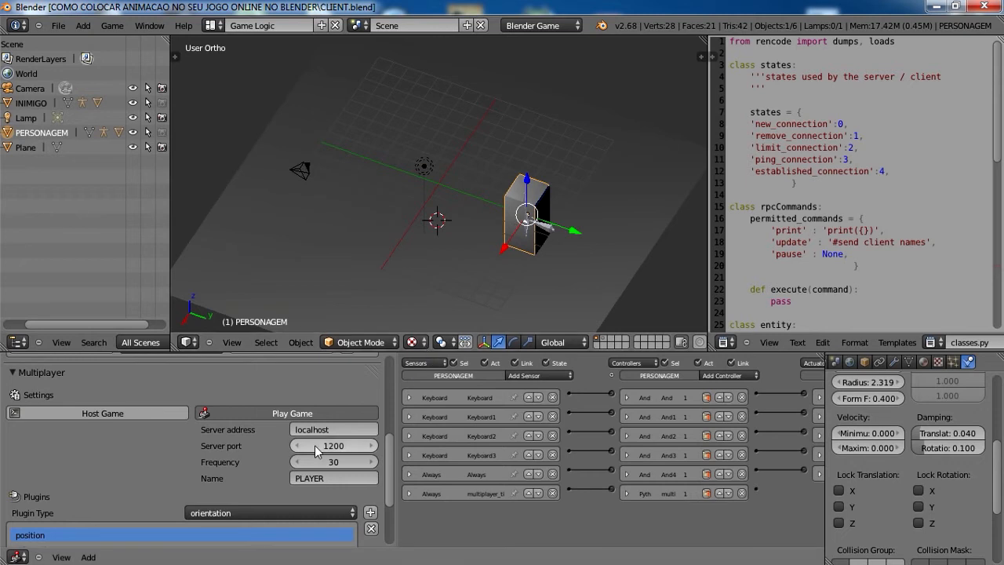
# - Inspect the Armature's logic on the first layer and INIMIGO on the second layer, and return to the first layer
pyautogui.scroll(-3, 315, 446)
pyautogui.rightClick(553, 232)
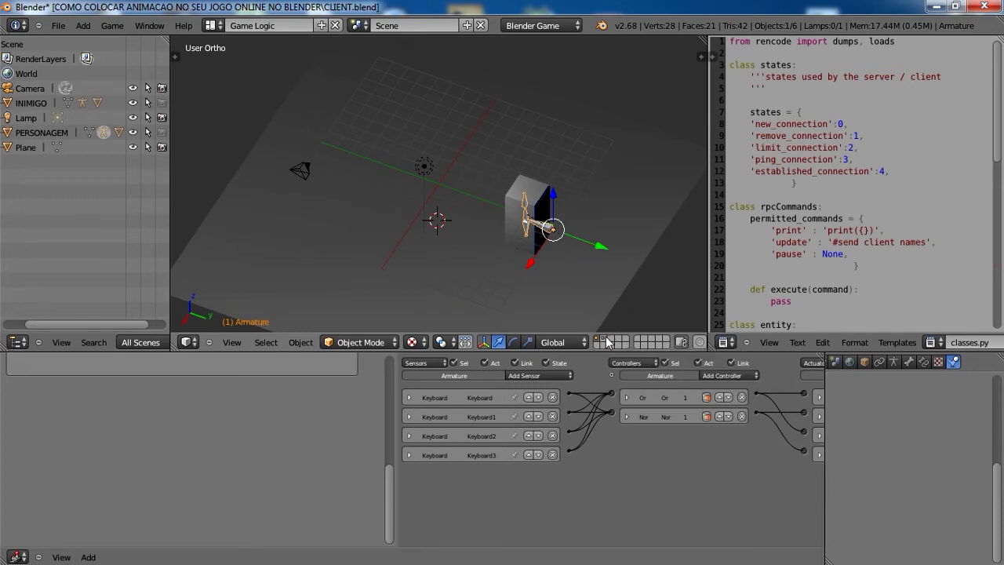
pyautogui.click(608, 343)
pyautogui.rightClick(548, 239)
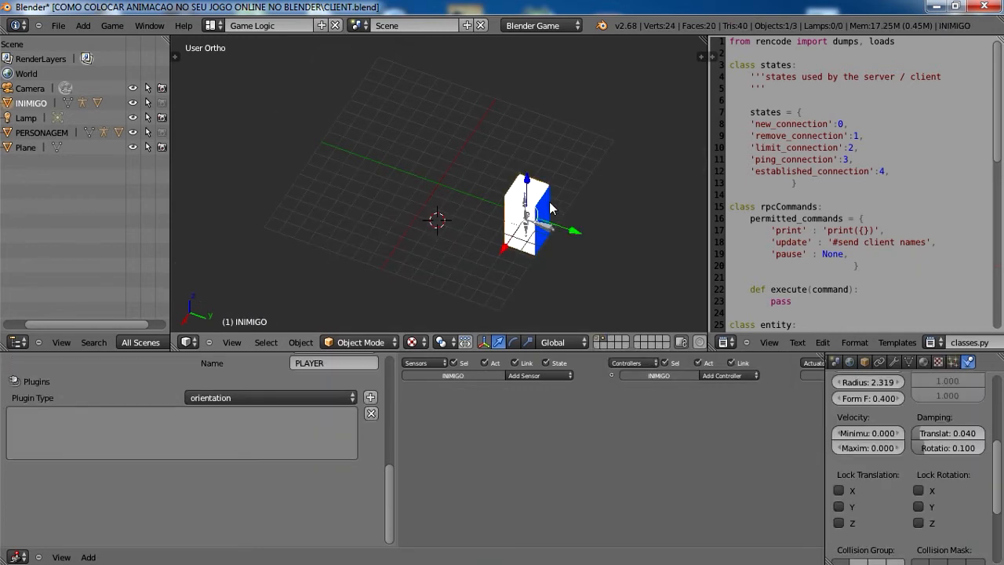
pyautogui.click(600, 342)
# - Switch to the SERVER.blend window, shrink it to a small window and maximize its 3D viewport
pyautogui.click(514, 168)
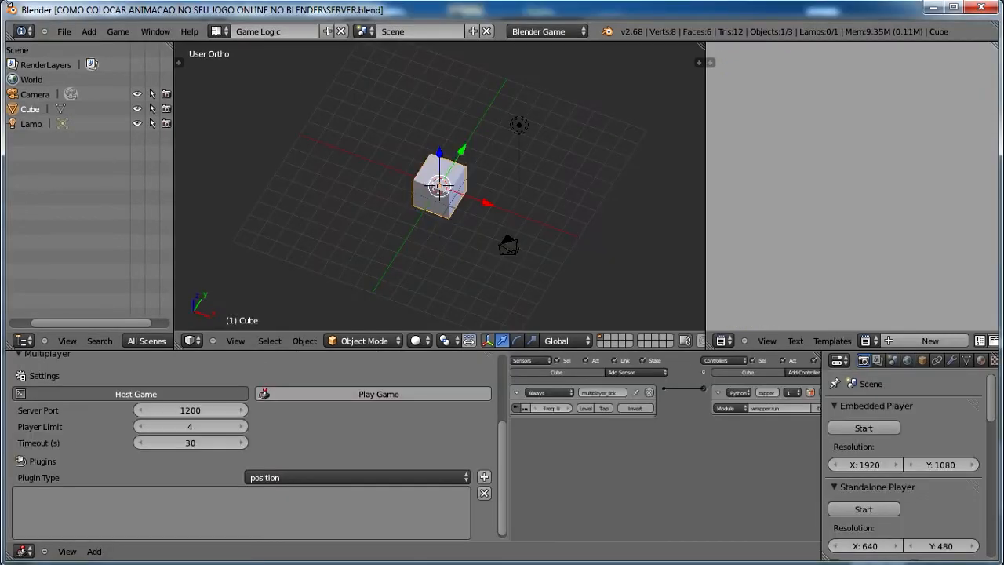
pyautogui.moveTo(8, 6); pyautogui.dragTo(889, 417)
pyautogui.hotkey('ctrl', 'Up')
# - Show the server's system console and start the server's game
pyautogui.click(898, 421)
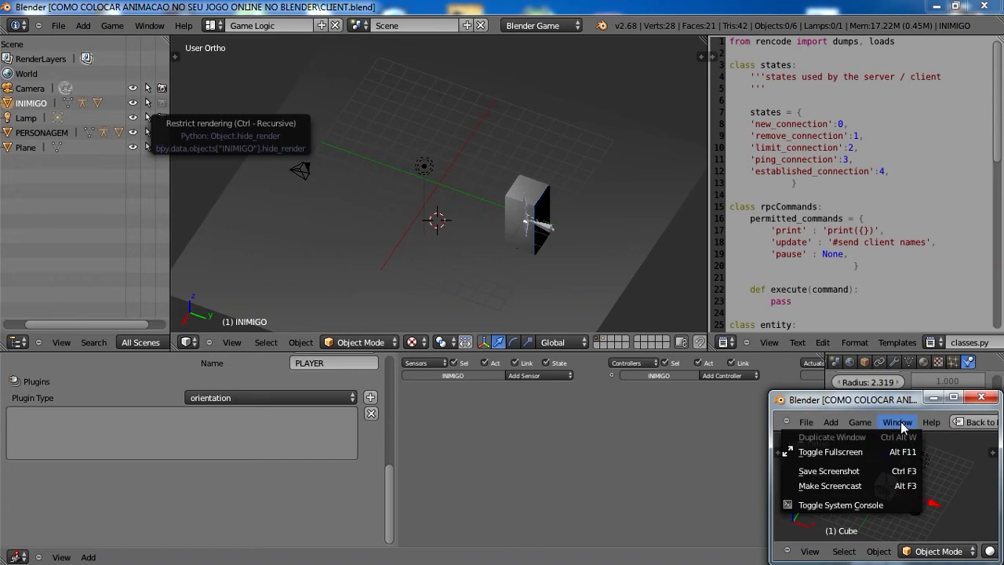
pyautogui.click(855, 506)
pyautogui.moveTo(357, 140); pyautogui.dragTo(389, 246)
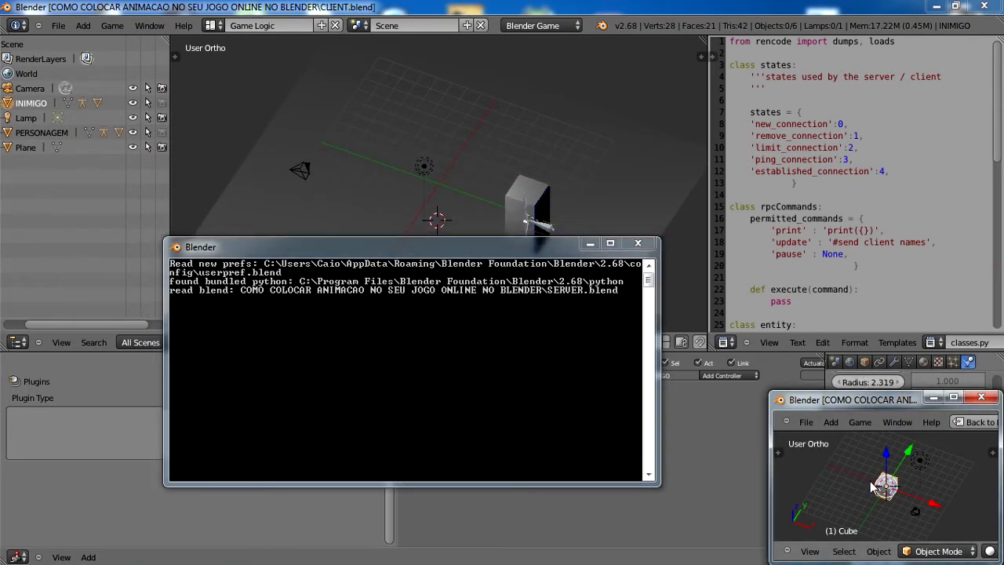
pyautogui.press('p')
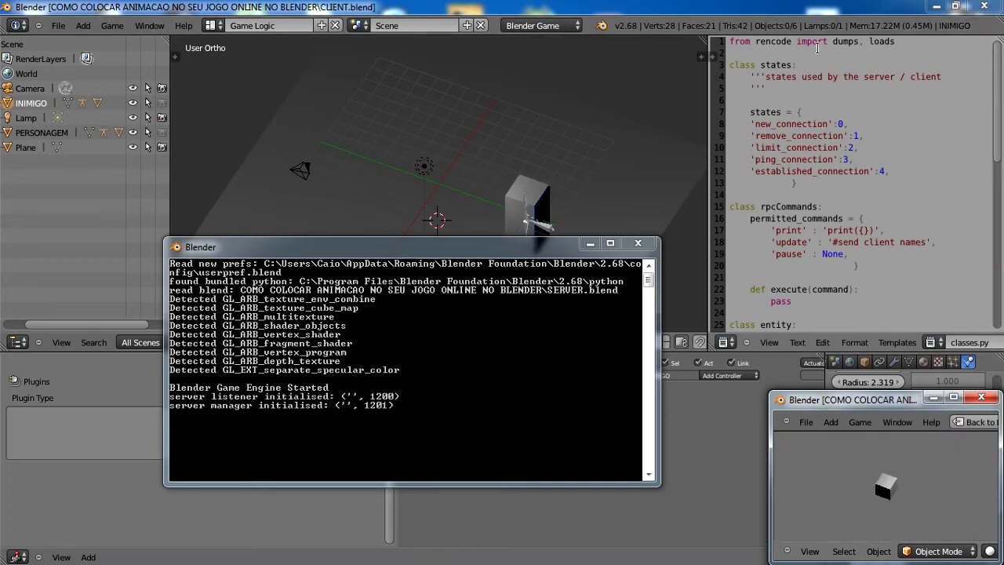
# - Start the game in both CLIENT.blend windows to connect two players to the server
pyautogui.click(618, 4)
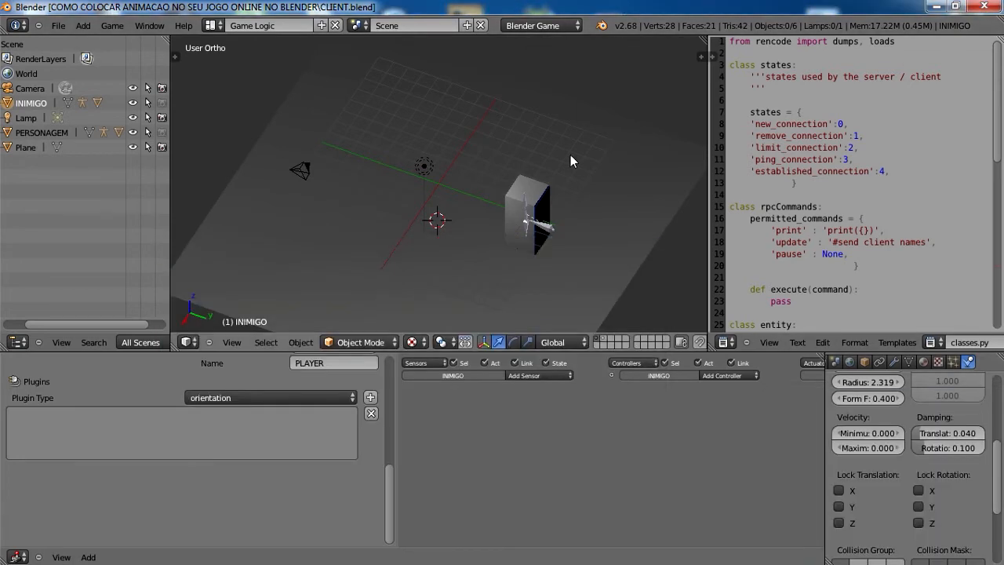
pyautogui.press('p')
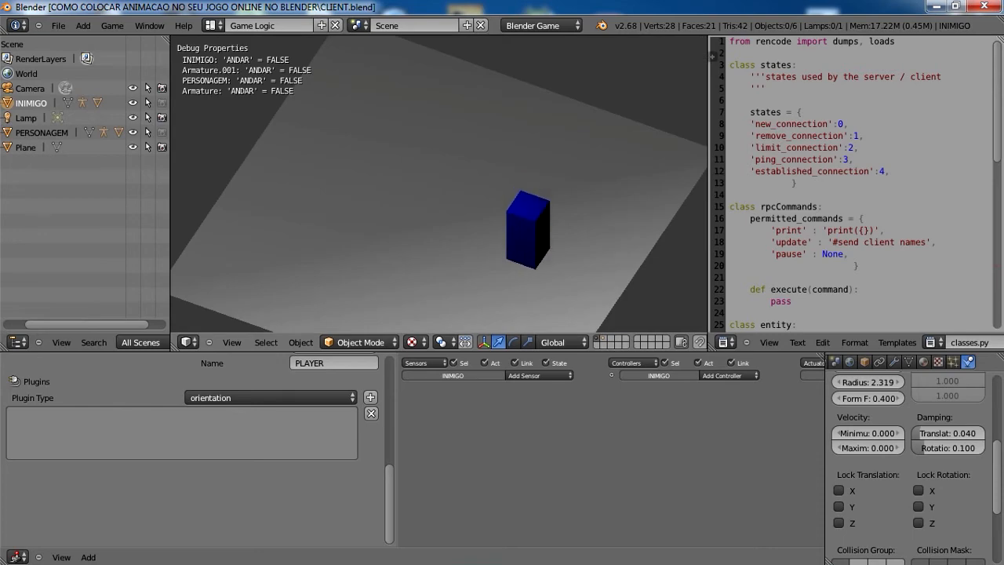
pyautogui.hotkey('alt', 'Tab')
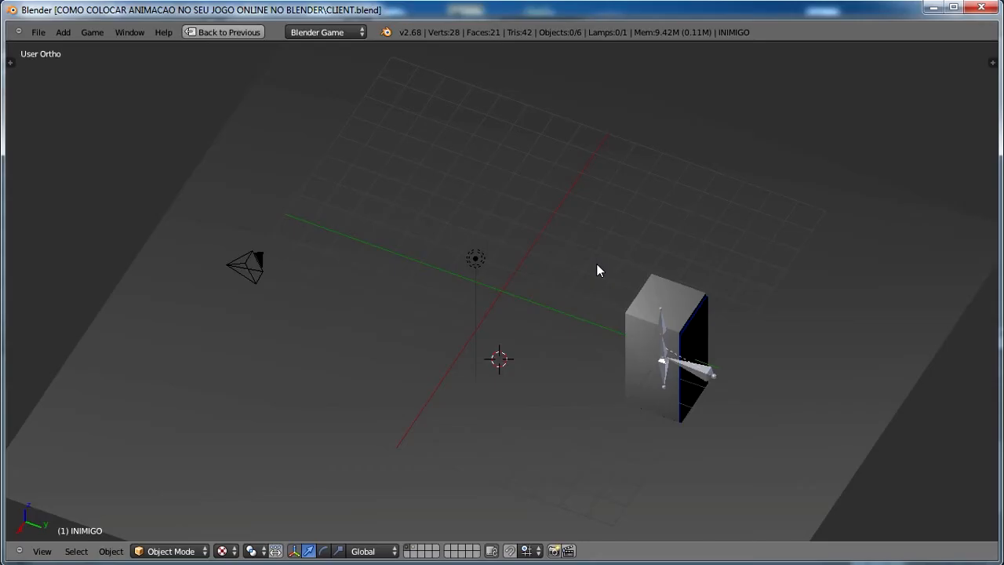
pyautogui.press('p')
# - Test the online movement by walking and turning PERSONAGEM around the plane in the second client
pyautogui.press('w')
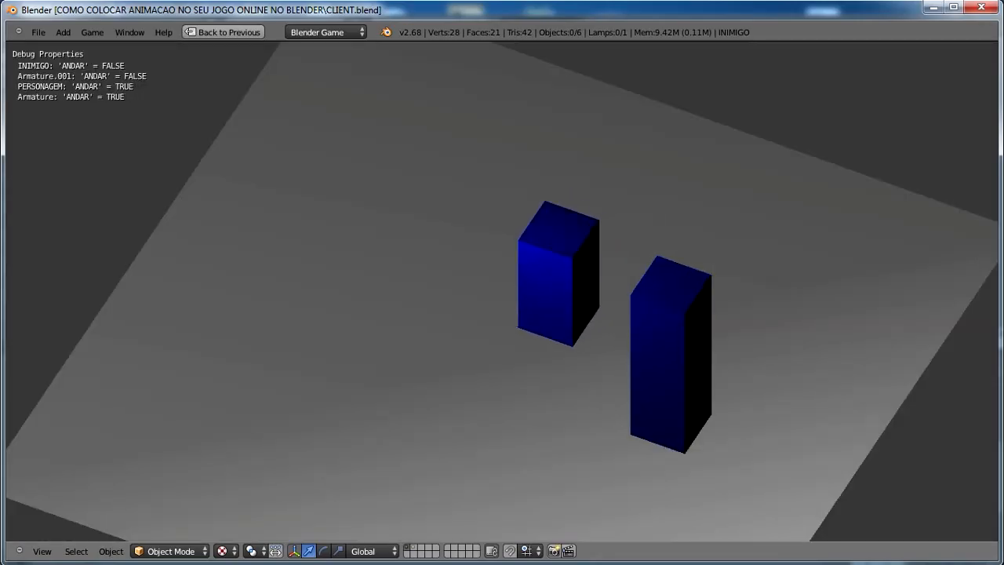
pyautogui.press('d')
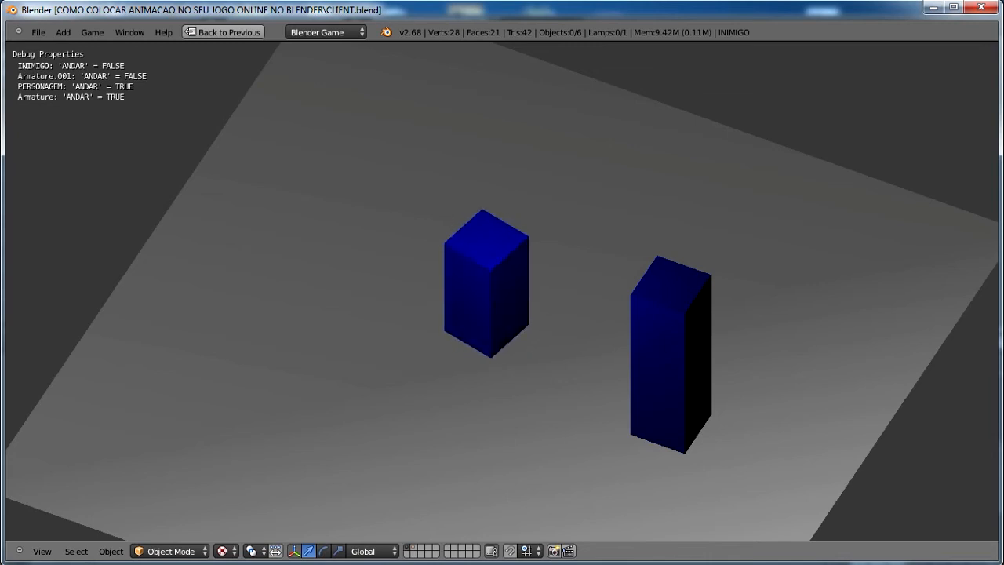
pyautogui.press('s')
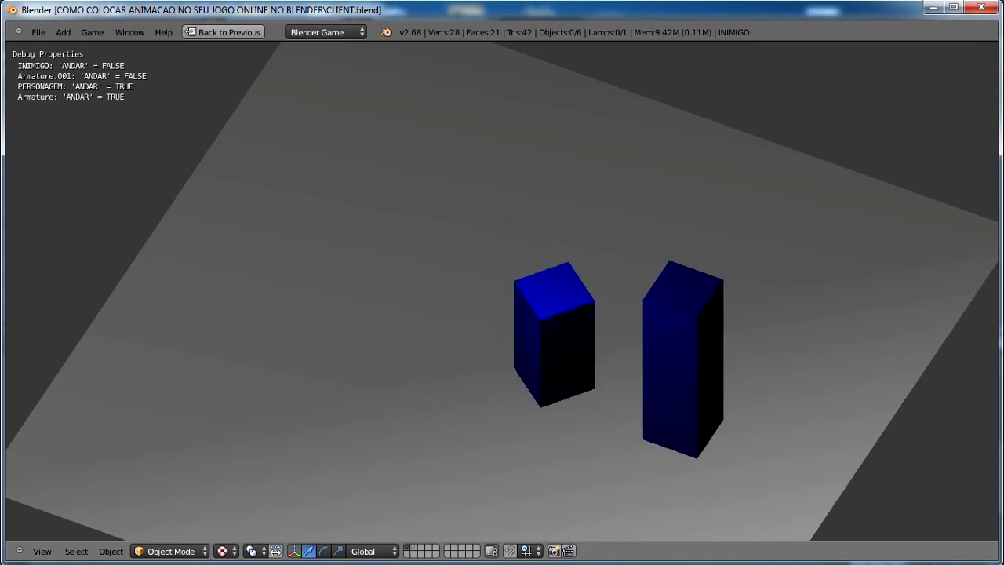
pyautogui.press('w')
pyautogui.press('a')
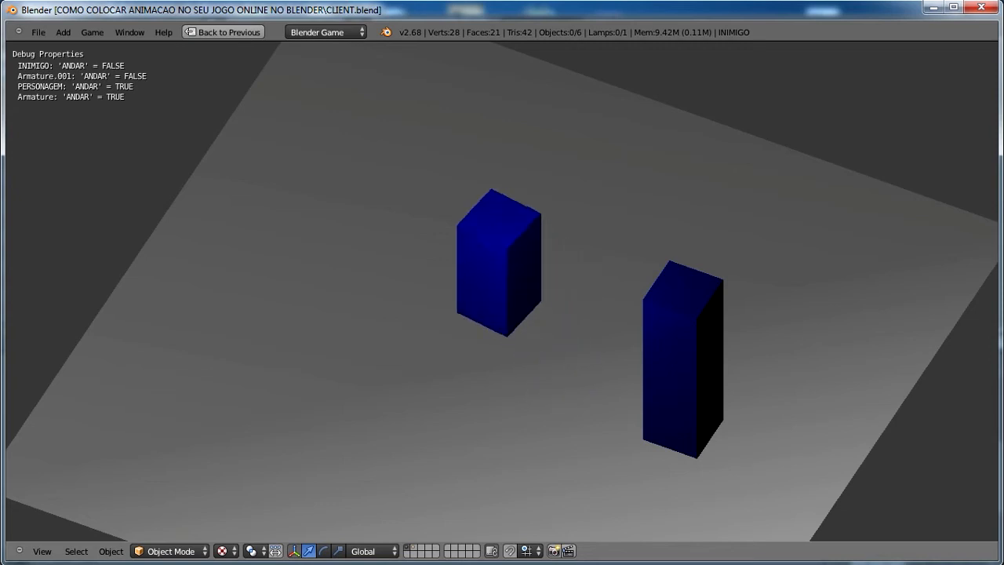
pyautogui.press('w')
pyautogui.press('a')
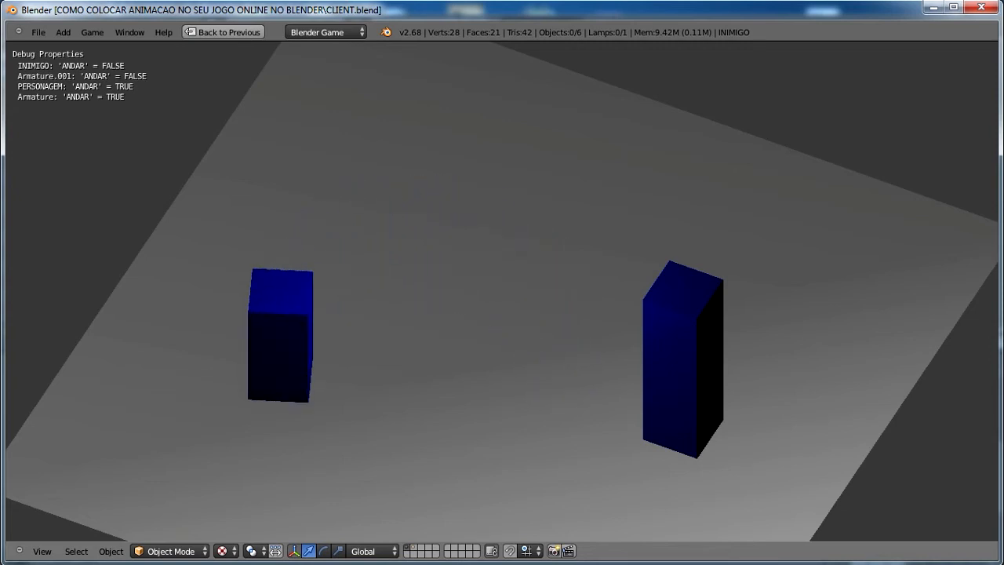
pyautogui.press('w')
pyautogui.press('a')
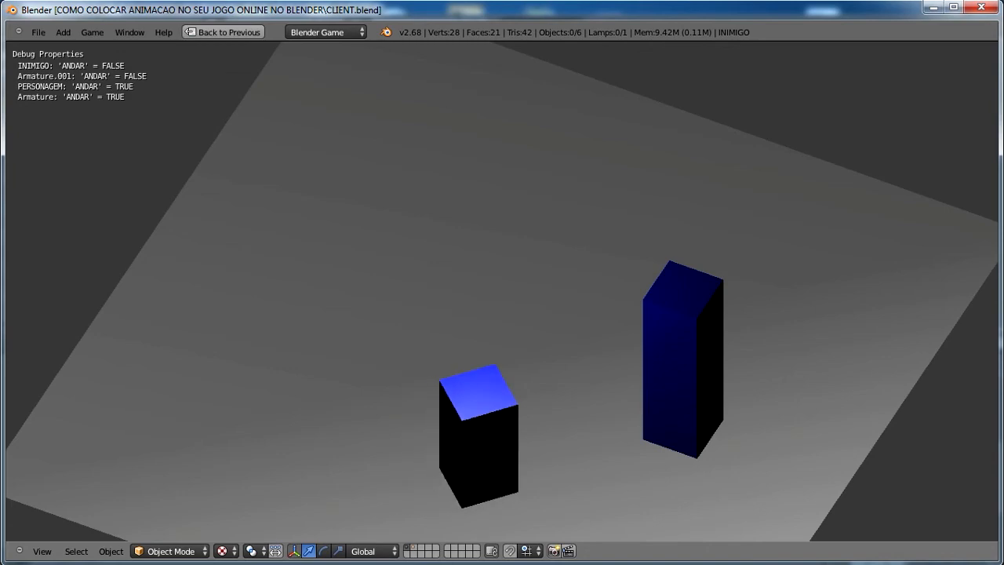
# - Stop the game in both client windows and show INIMIGO's layer in the main client
pyautogui.press('Escape')
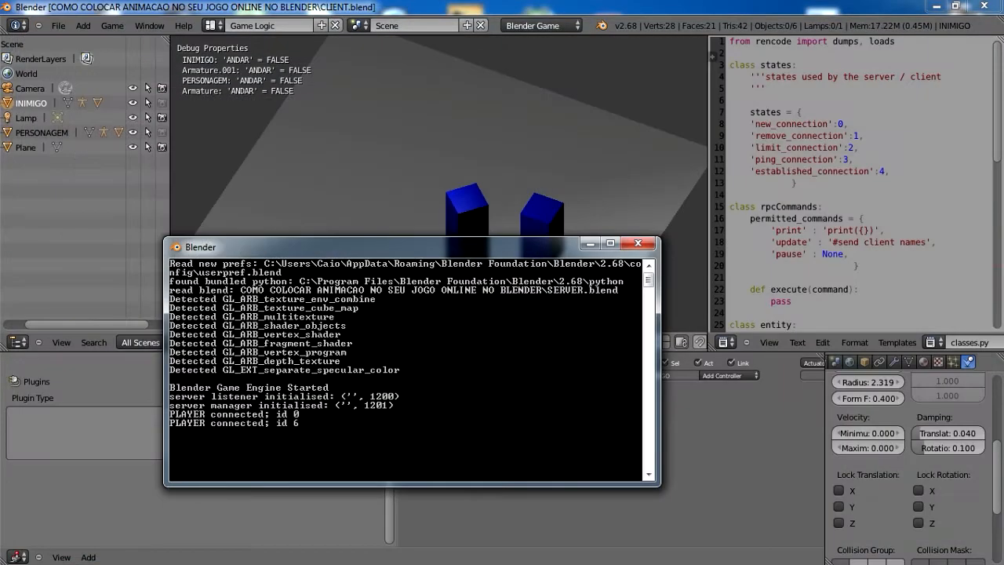
pyautogui.click(641, 116)
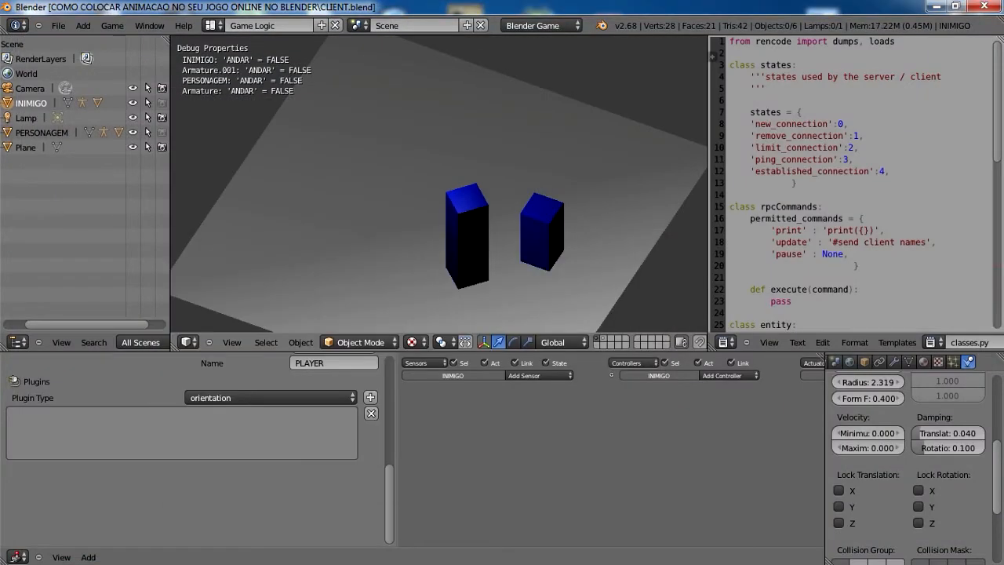
pyautogui.press('Escape')
pyautogui.click(608, 342)
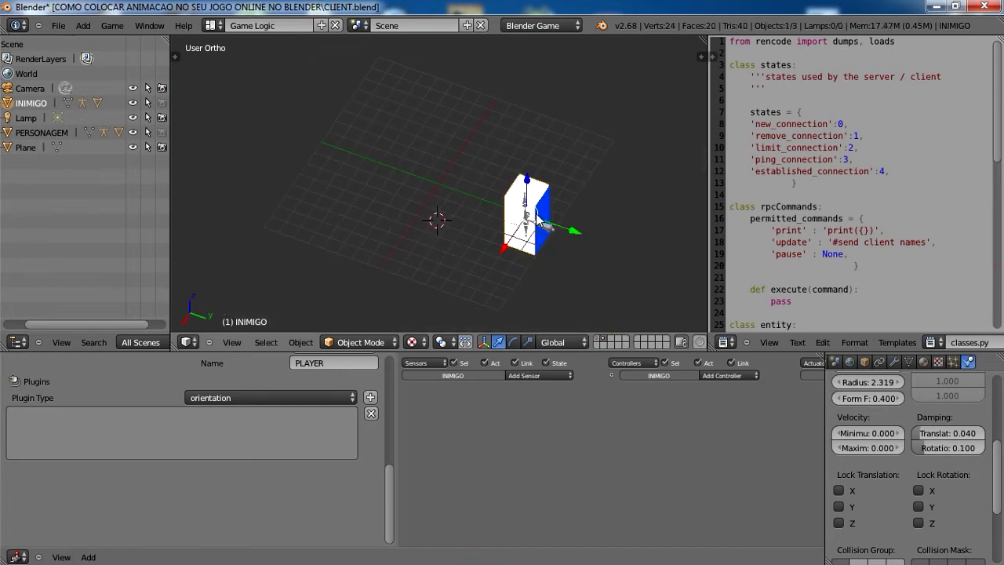
pyautogui.rightClick(554, 217)
pyautogui.press('s')
pyautogui.press('z')
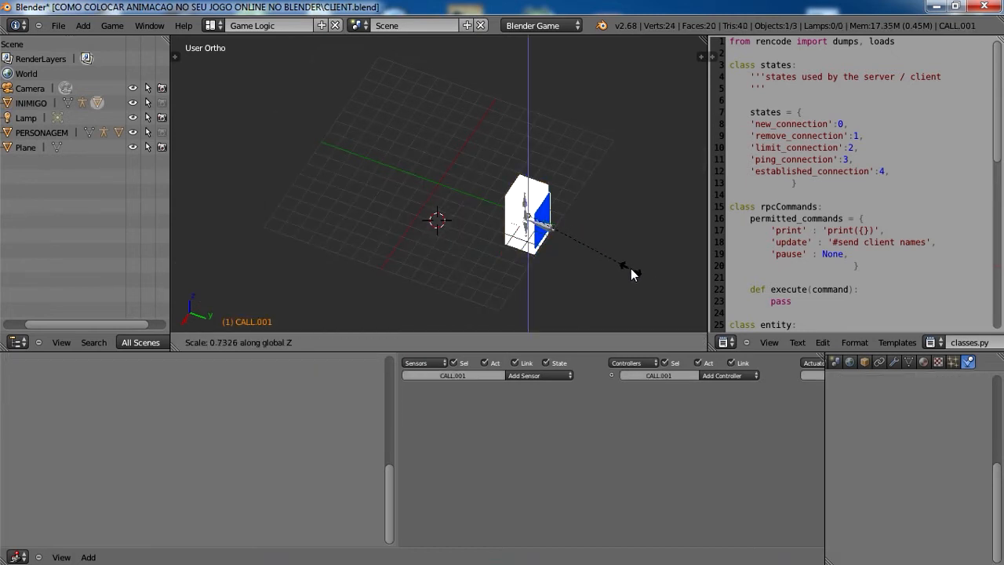
pyautogui.rightClick(621, 268)
# - Select INIMIGO and shrink it along the global Z axis to about 0.74
pyautogui.rightClick(542, 194)
pyautogui.scroll(3, 553, 217)
pyautogui.moveTo(568, 224); pyautogui.dragTo(628, 227, button='middle')
pyautogui.press('s')
pyautogui.press('z')
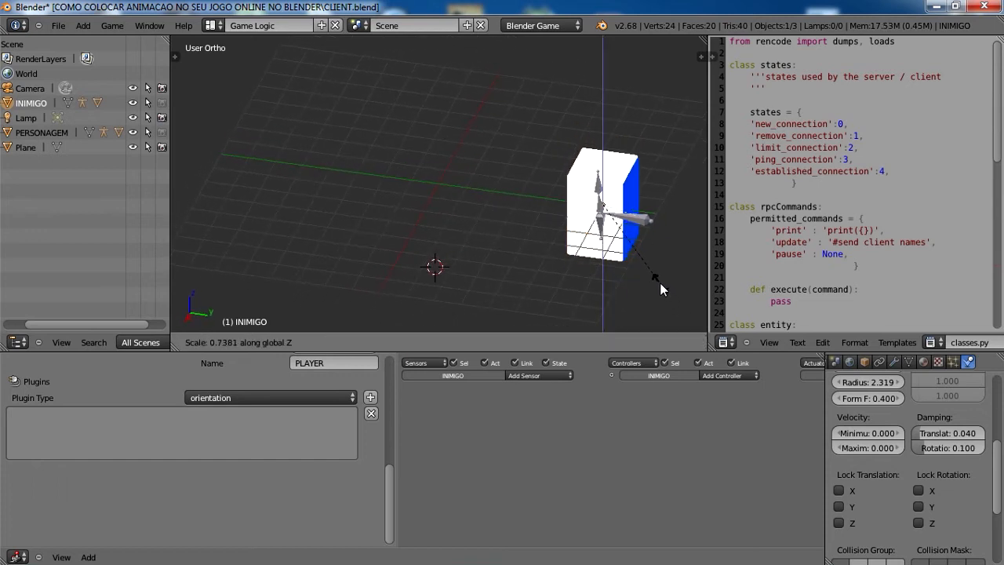
pyautogui.click(648, 269)
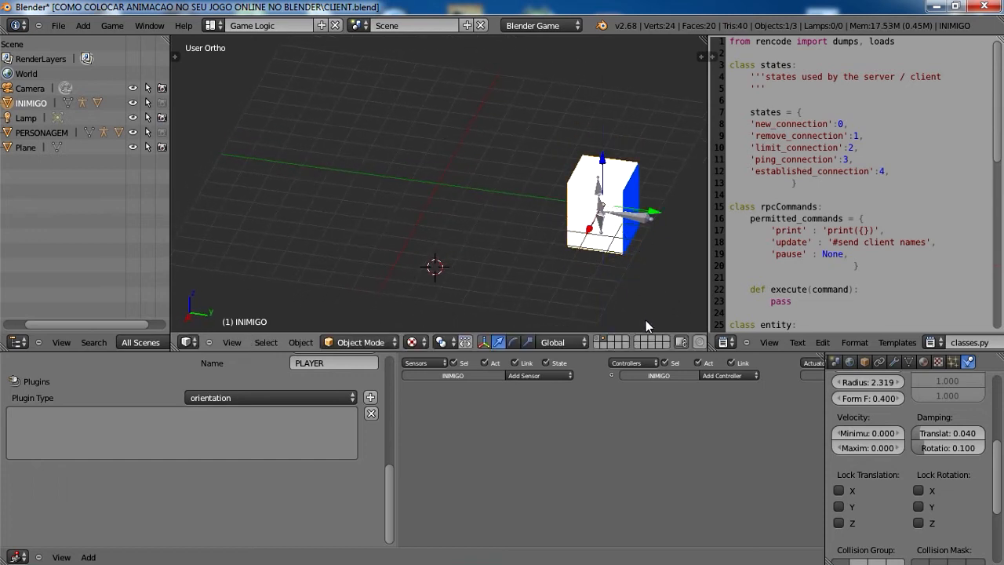
# - Show the main scene layer again and select CALL on the character
pyautogui.click(598, 339)
pyautogui.moveTo(586, 223)
pyautogui.mouseDown(button='middle')
pyautogui.moveTo(572, 259)
pyautogui.moveTo(594, 224)
pyautogui.mouseUp(button='middle')
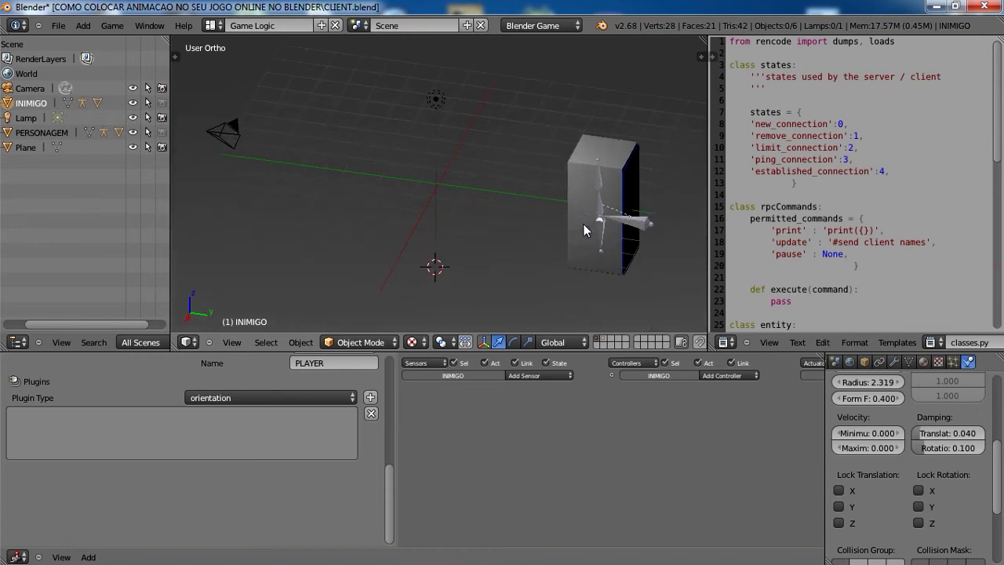
pyautogui.rightClick(627, 178)
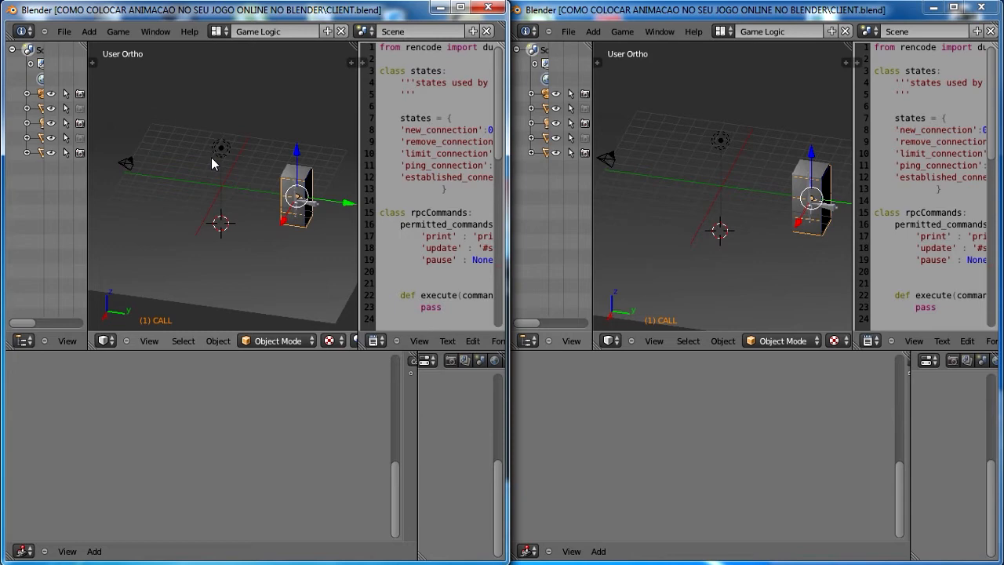
# - Maximise the 3D view in both CLIENT.blend windows and start the game in each
pyautogui.hotkey('ctrl', 'Up')
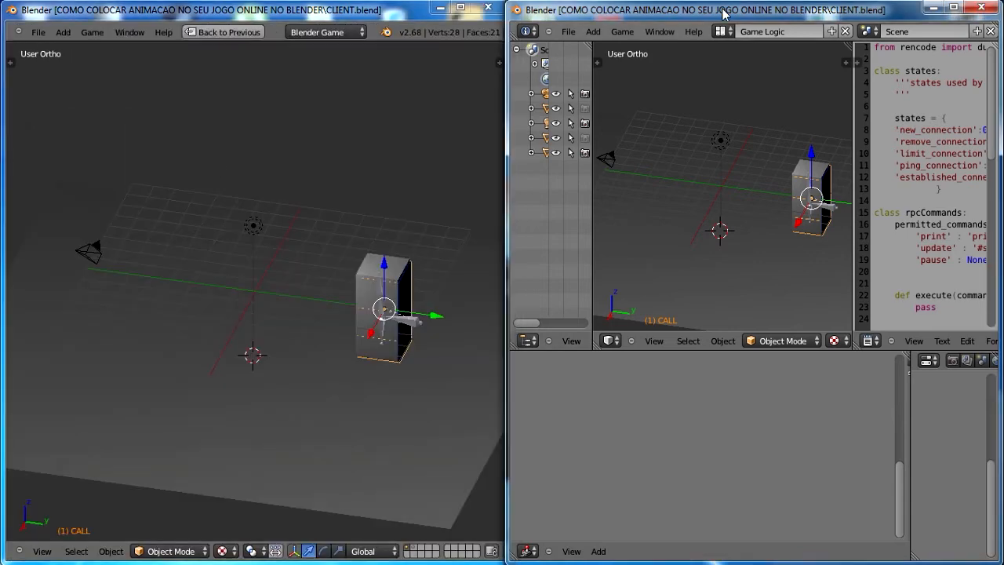
pyautogui.hotkey('ctrl', 'Up')
pyautogui.press('p')
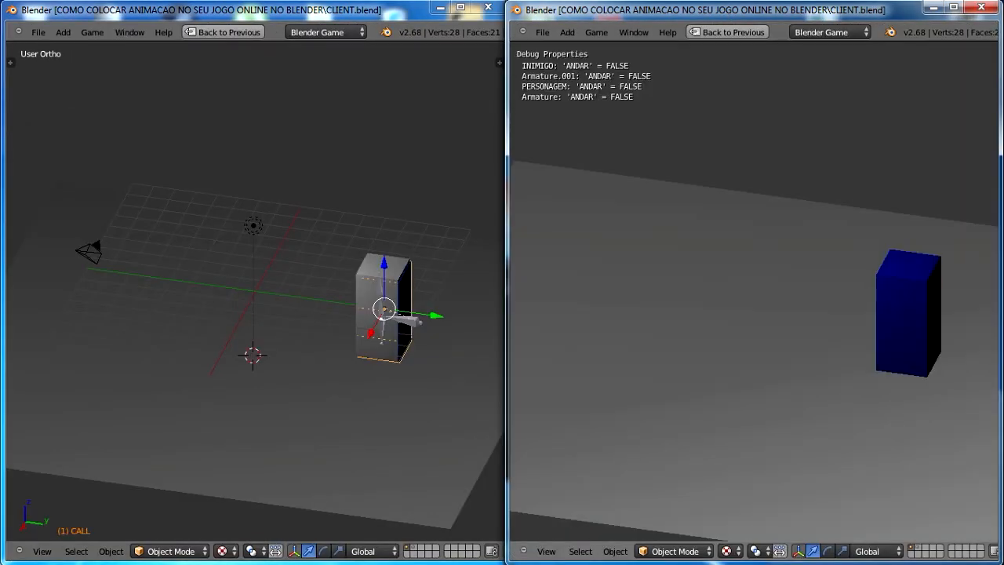
pyautogui.press('p')
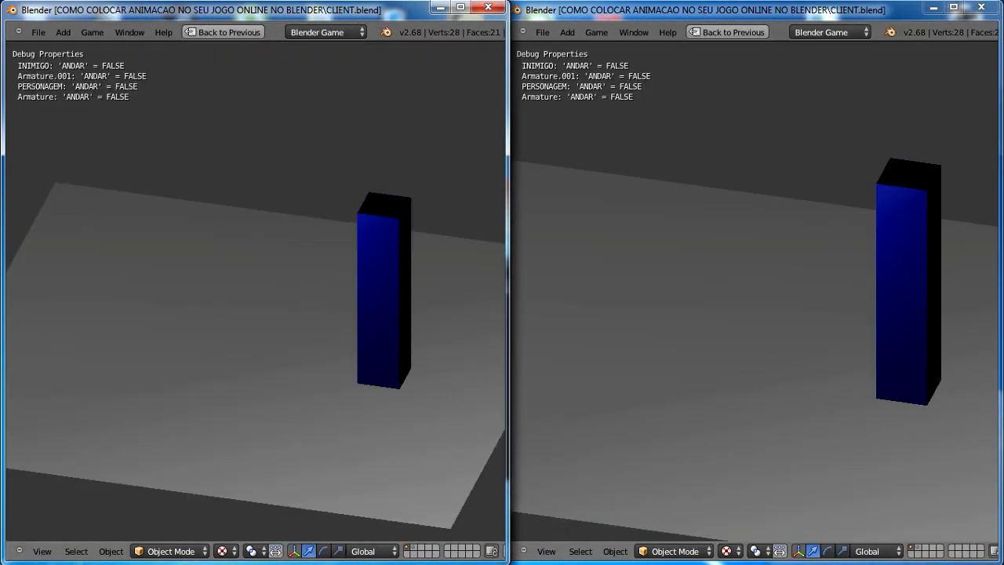
# - Walk and turn PERSONAGEM around the plane in the first client and compare its movement in the second
pyautogui.press('Left')
pyautogui.press('Right')
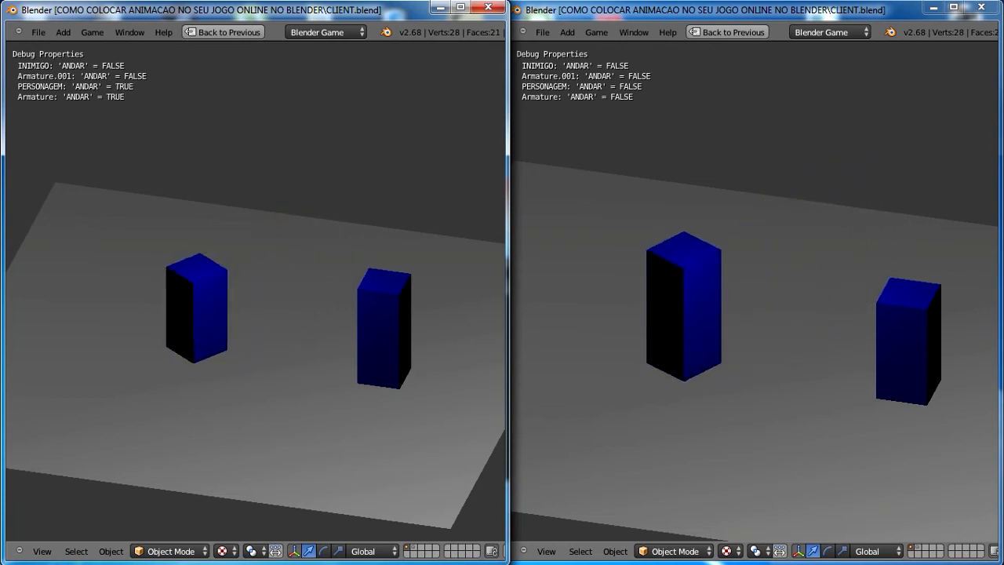
pyautogui.press('Up')
pyautogui.press('Right')
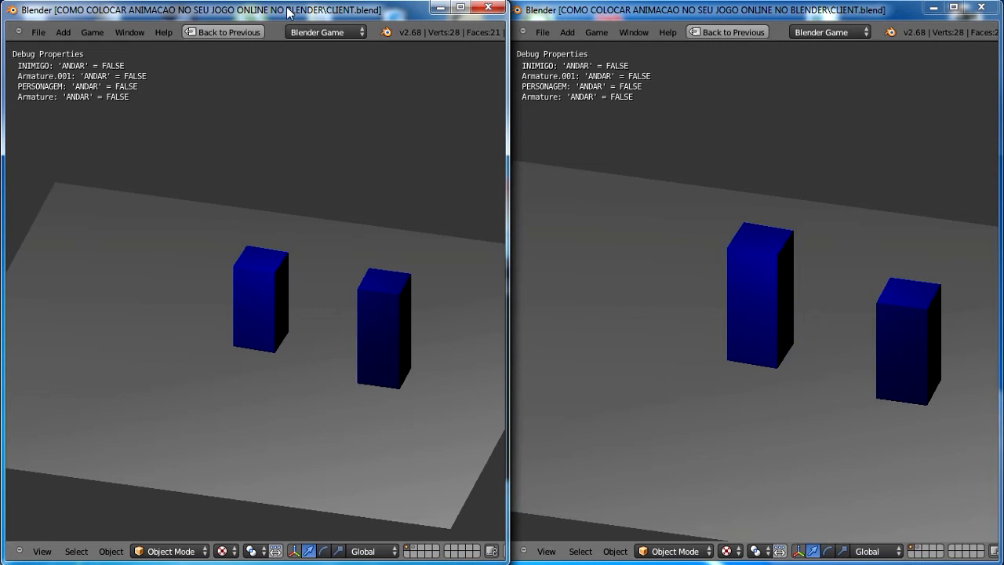
pyautogui.press('Up')
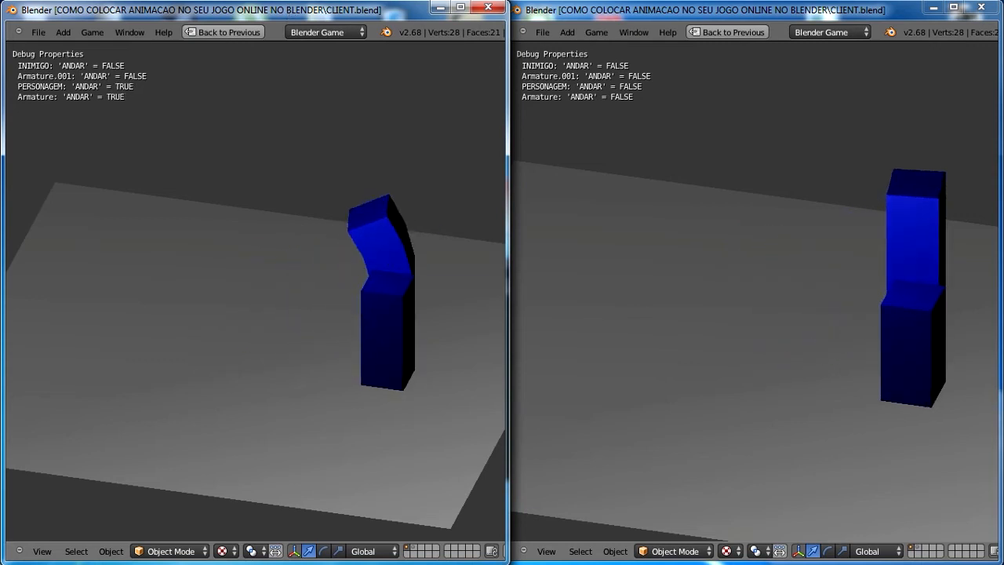
pyautogui.press('Left')
pyautogui.press('Right')
pyautogui.press('Up')
pyautogui.press('Left')
pyautogui.press('Up')
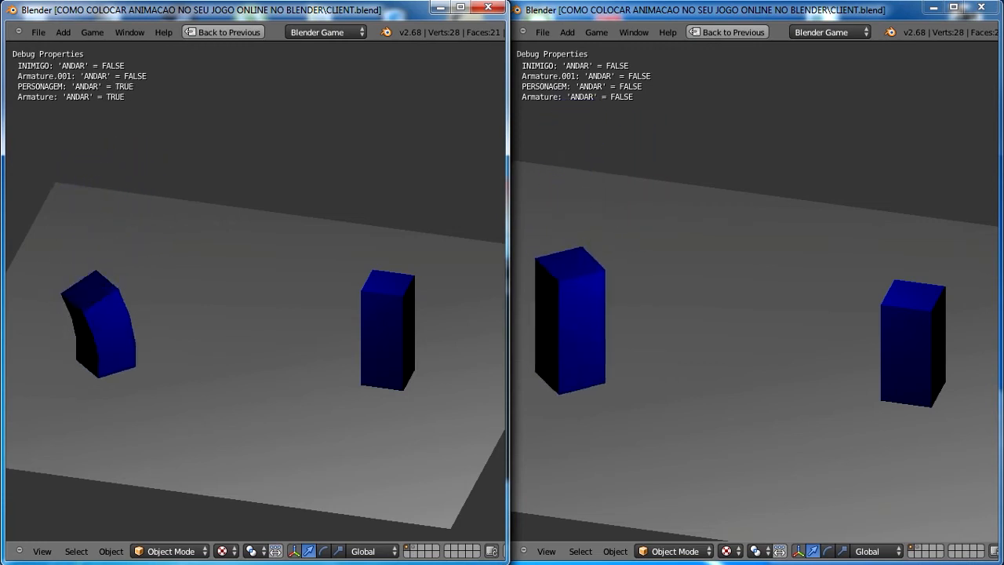
# - Switch to the second client and walk and turn its PERSONAGEM to check the movement in the first
pyautogui.click(816, 8)
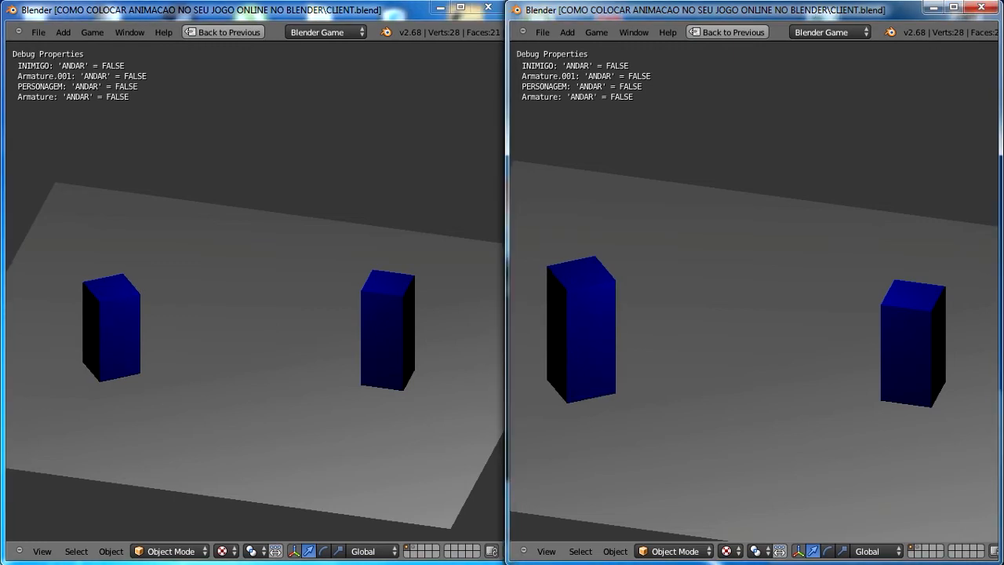
pyautogui.press('Up')
pyautogui.press('Right')
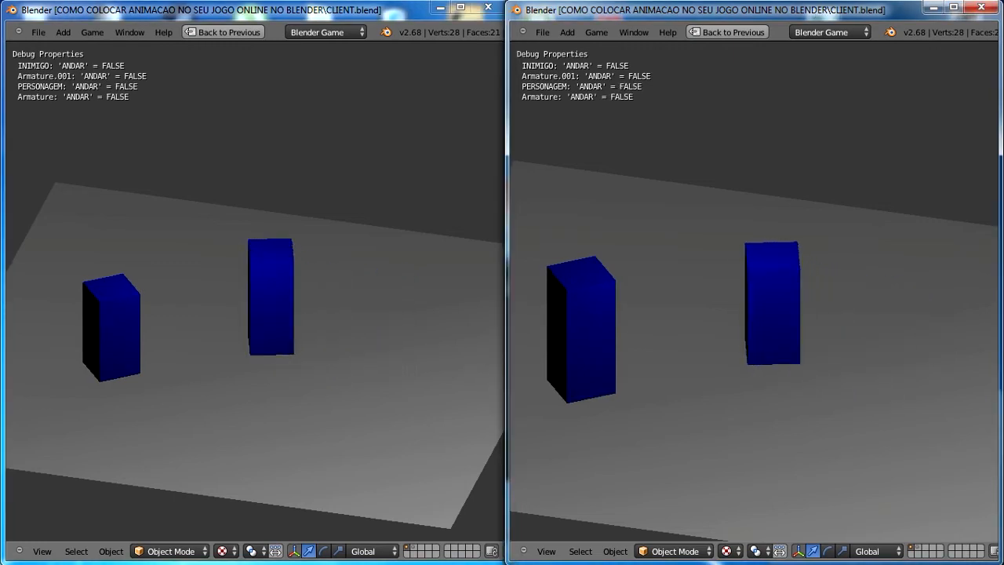
pyautogui.press('Right')
pyautogui.press('Left')
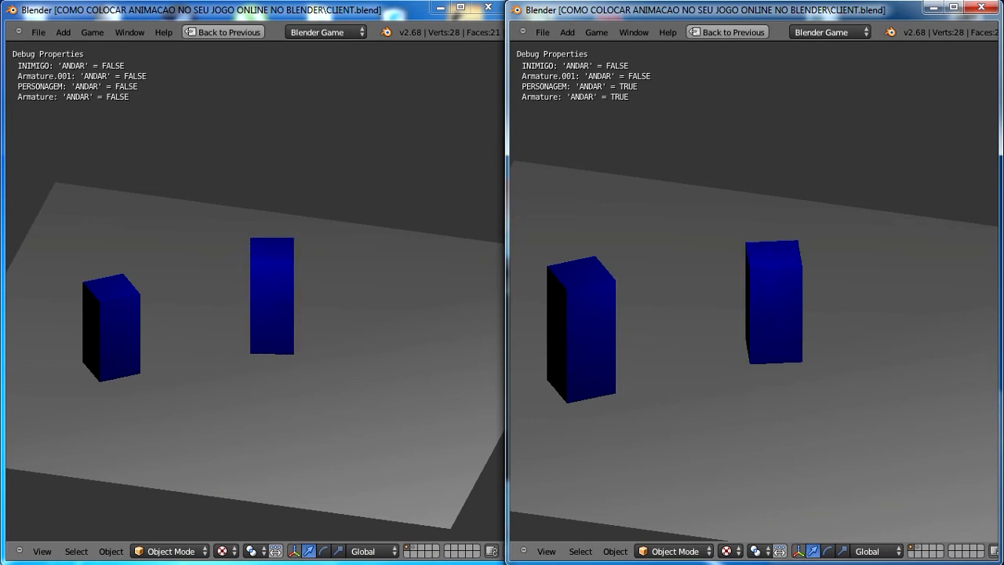
# - Stop the game in both clients and restore the first client's Game Logic layout
pyautogui.press('Escape')
pyautogui.click(388, 19)
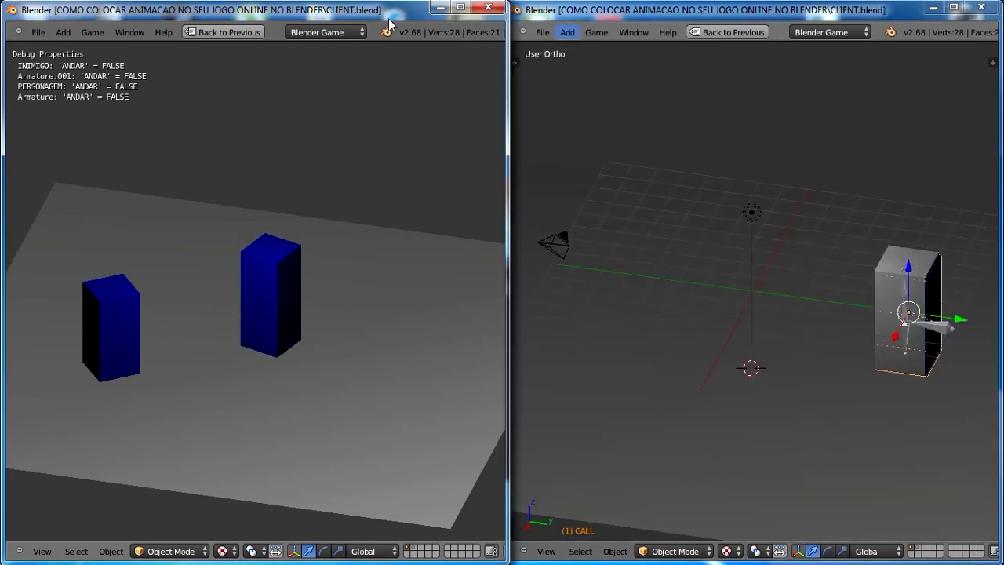
pyautogui.press('Escape')
pyautogui.hotkey('shift', 'space')
# - Show INIMIGO's layer in the first client and scale INIMIGO along global Z to about 0.73
pyautogui.scroll(-3, 235, 340)
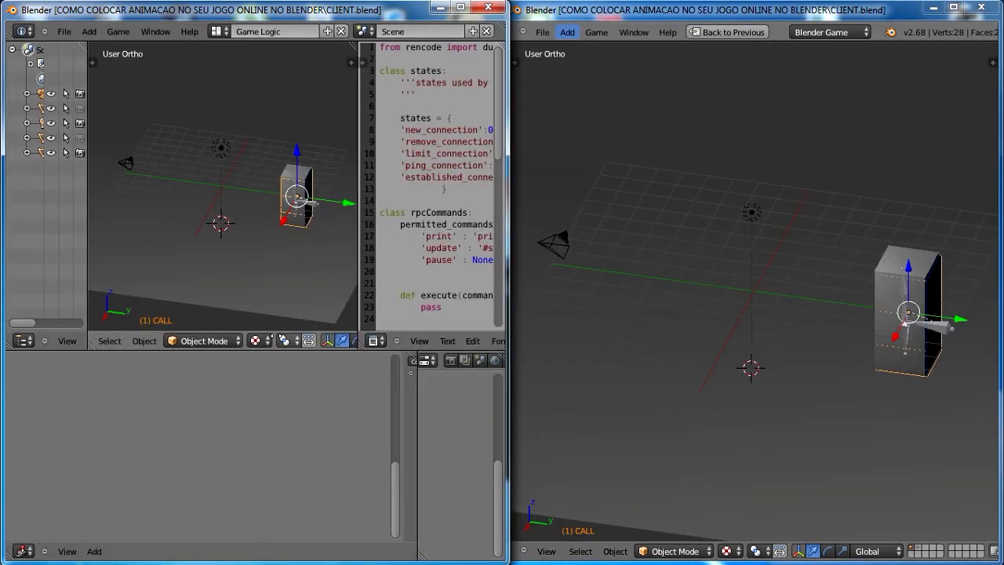
pyautogui.scroll(-3, 331, 345)
pyautogui.click(327, 338)
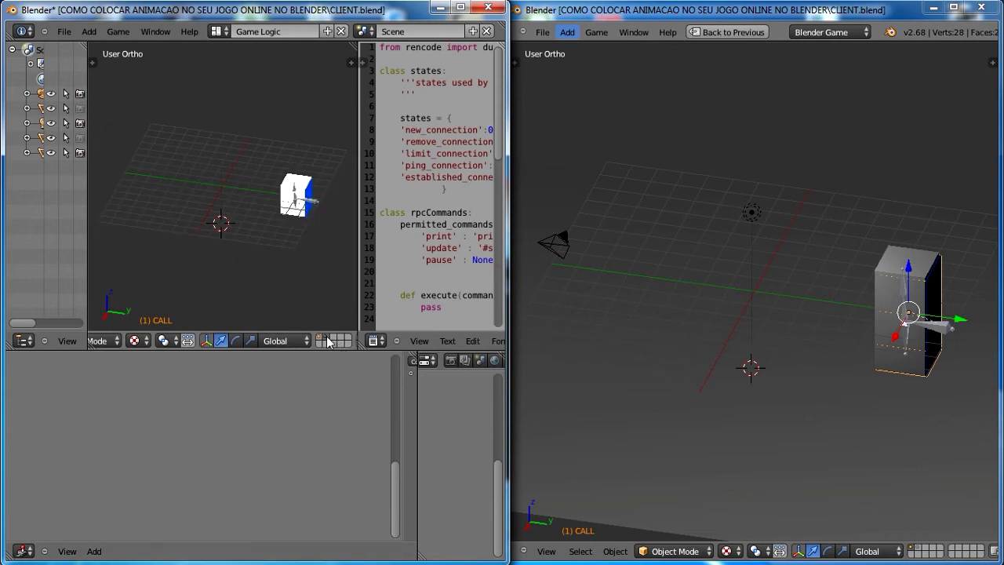
pyautogui.rightClick(302, 187)
pyautogui.press('s')
pyautogui.press('z')
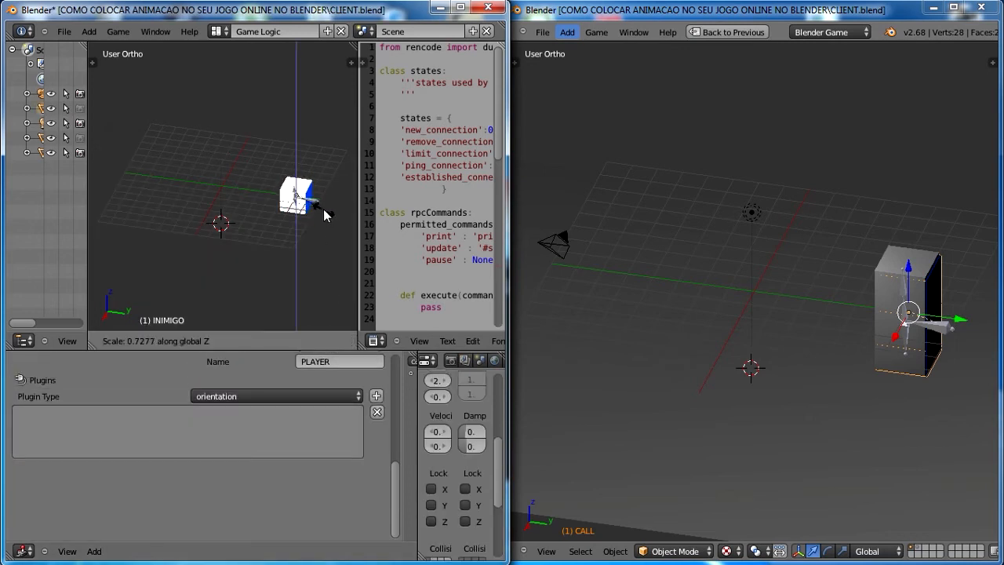
pyautogui.click(318, 213)
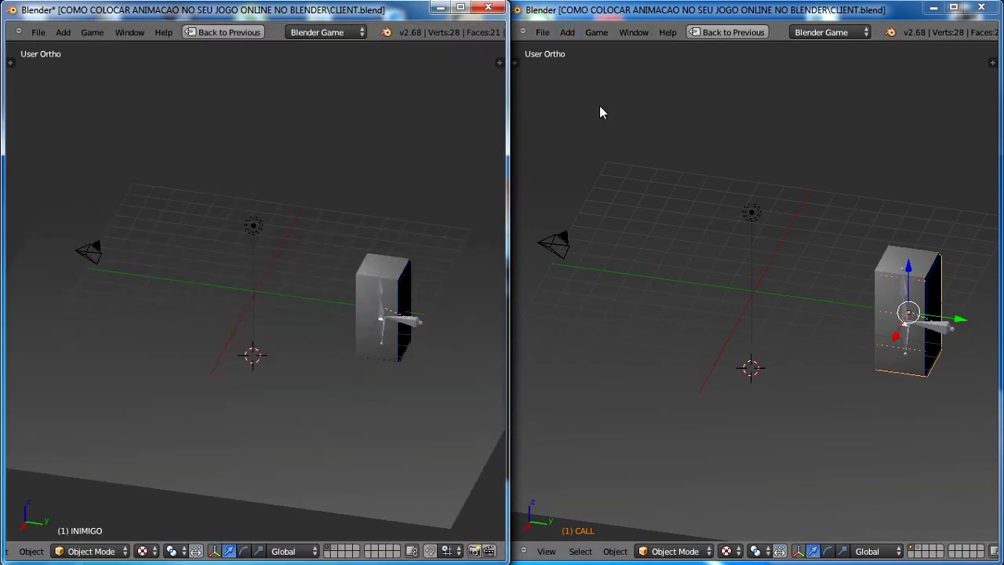
# - Reopen the updated CLIENT.blend in the second client window and run the game to compare the characters' heights
pyautogui.click(541, 32)
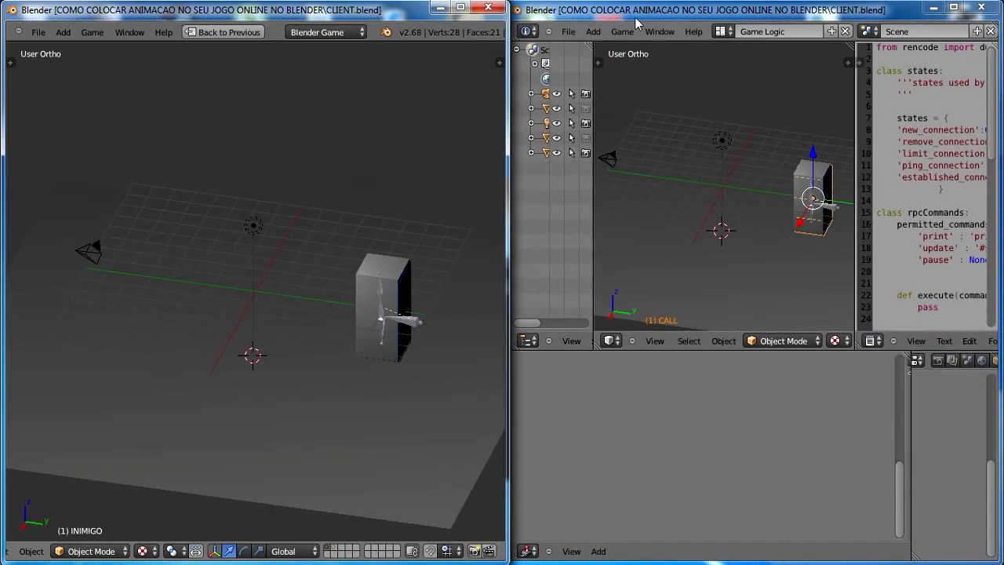
pyautogui.click(568, 32)
pyautogui.moveTo(601, 76)
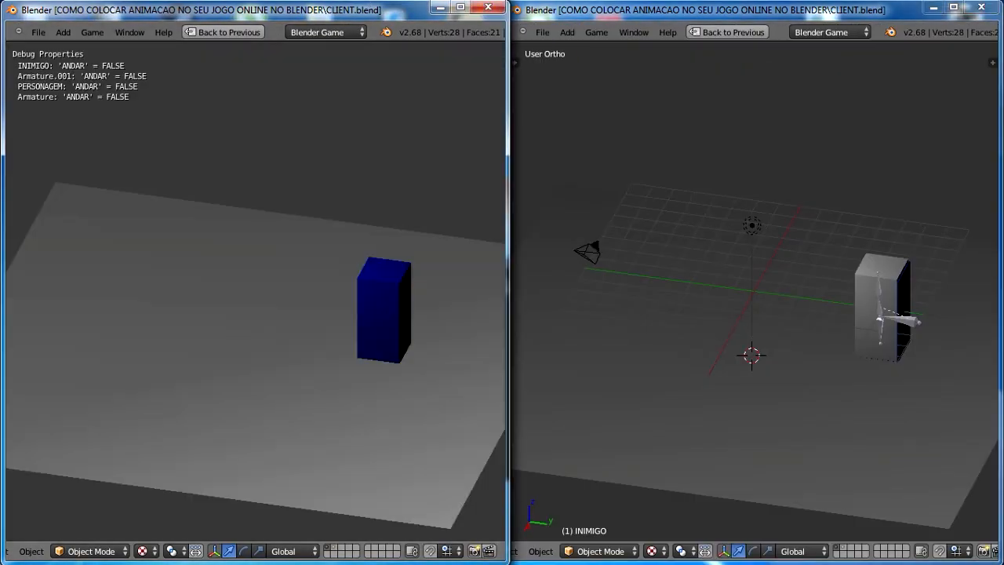
pyautogui.press('p')
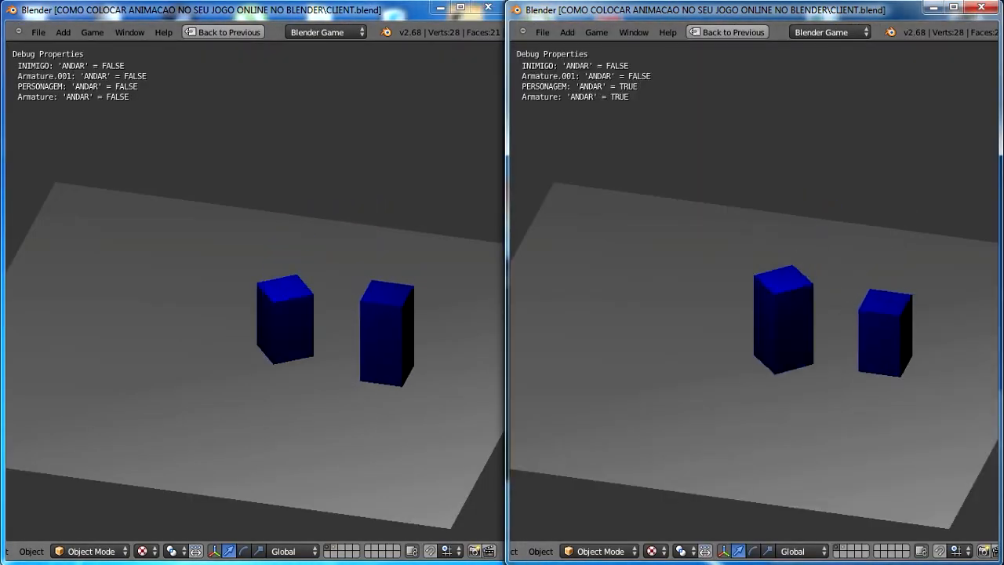
# - Stop both running games and bring back the full editor layout in the first client
pyautogui.press('Escape')
pyautogui.click(298, 327)
pyautogui.press('Escape')
pyautogui.hotkey('ctrl', 'Up')
# - Scale INIMIGO taller along the Z axis in the first client
pyautogui.moveTo(298, 339); pyautogui.dragTo(168, 320, button='middle')
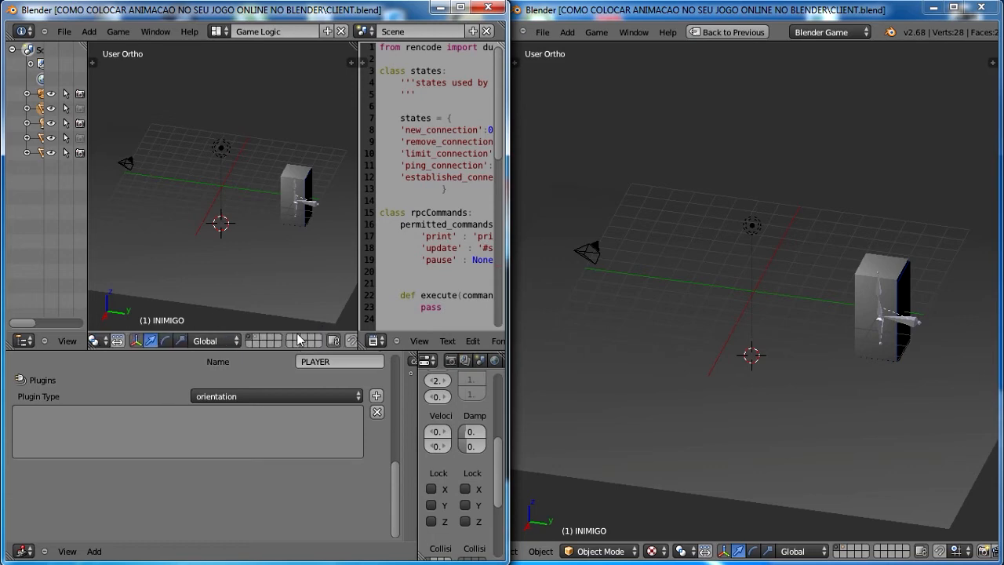
pyautogui.click(247, 337)
pyautogui.press('s')
pyautogui.press('z')
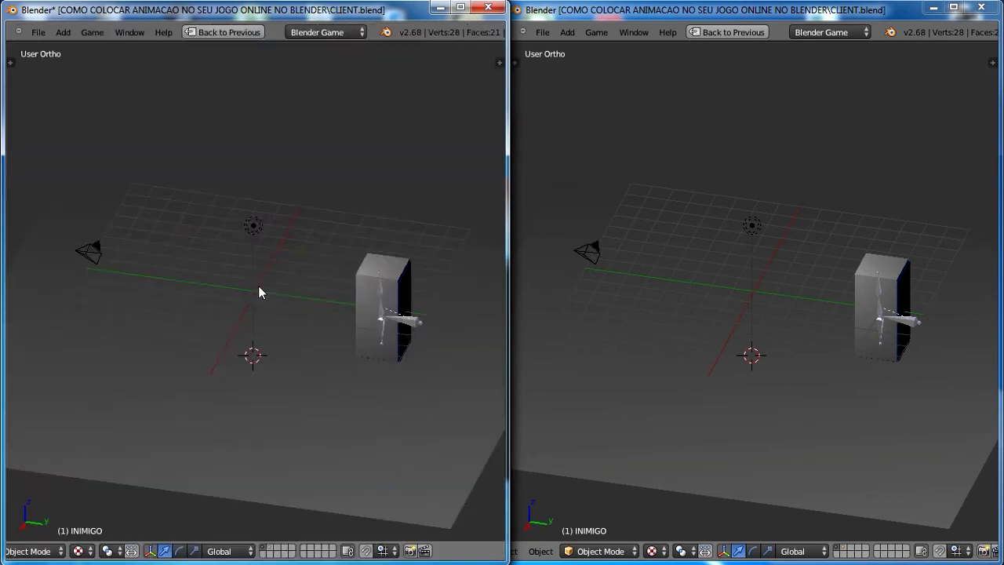
# - Load the resized INIMIGO into the second client by reopening CLIENT.blend, and start the game in both windows
pyautogui.click(542, 31)
pyautogui.press('Escape')
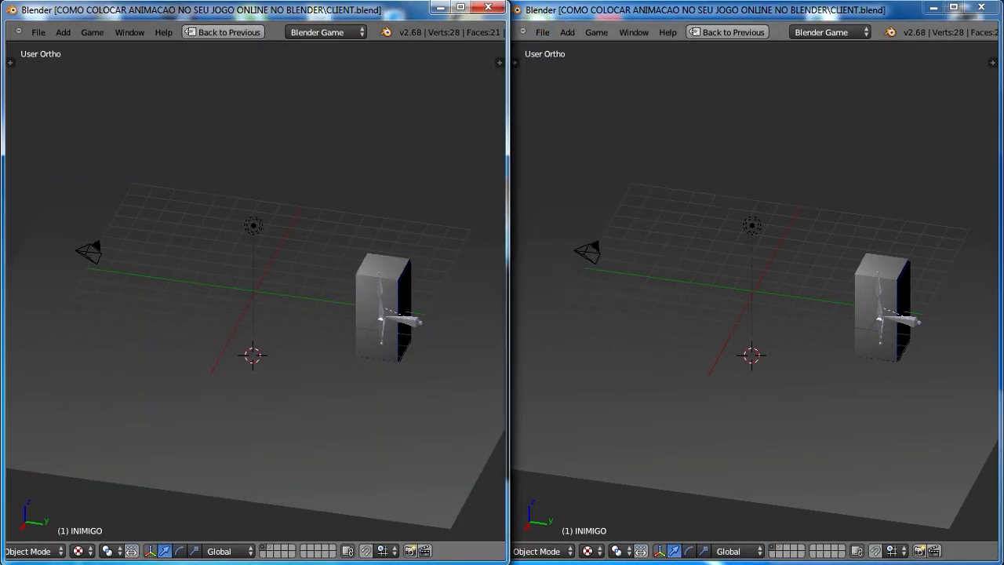
pyautogui.press('p')
pyautogui.press('p')
# - Stop the game in both clients and check the player connections in the server's console
pyautogui.press('Escape')
pyautogui.click(293, 168)
pyautogui.press('Escape')
pyautogui.click(431, 551)
pyautogui.click(548, 499)
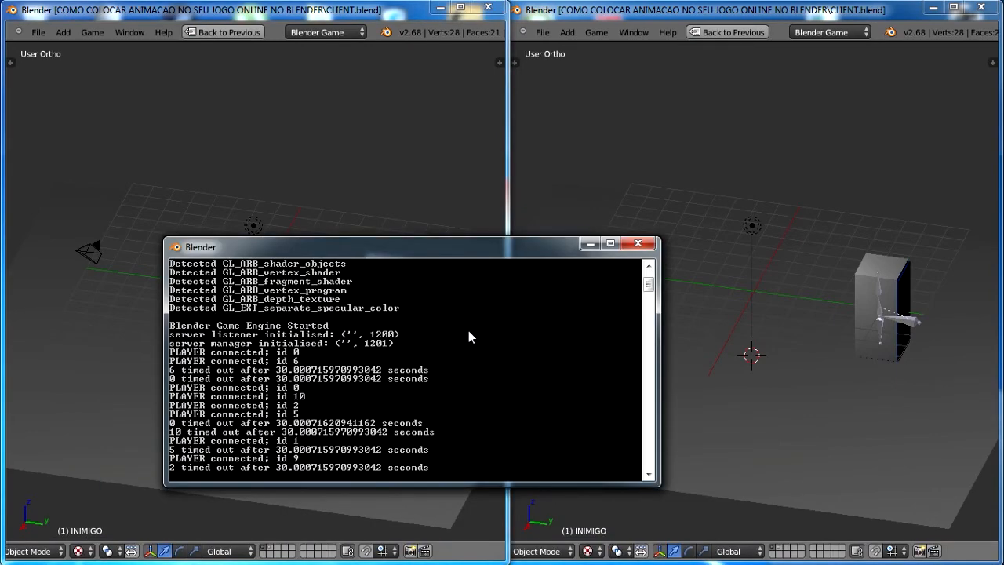
pyautogui.click(590, 244)
# - Restart the game in both client windows to reconnect the two players
pyautogui.press('p')
pyautogui.click(623, 14)
pyautogui.press('p')
# - Test PERSONAGEM's synchronisation by walking and turning it around the plane in the second client
pyautogui.press('Up')
pyautogui.press('Left')
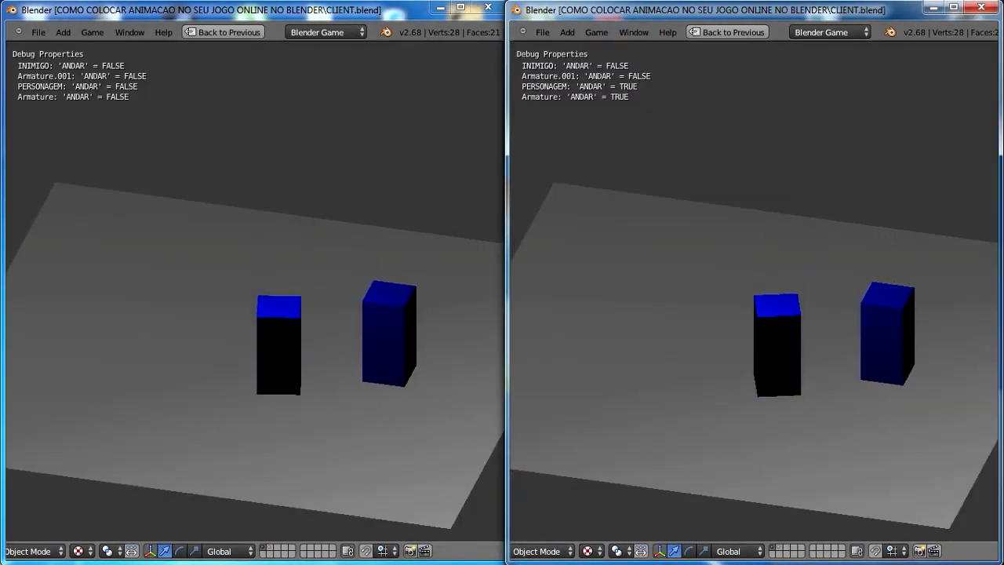
pyautogui.press('Left')
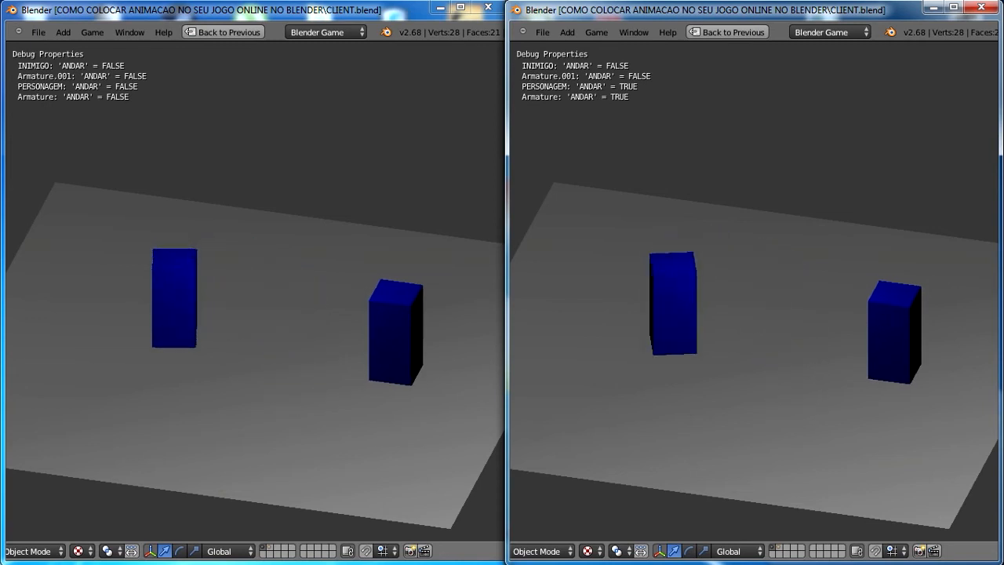
pyautogui.press('Up')
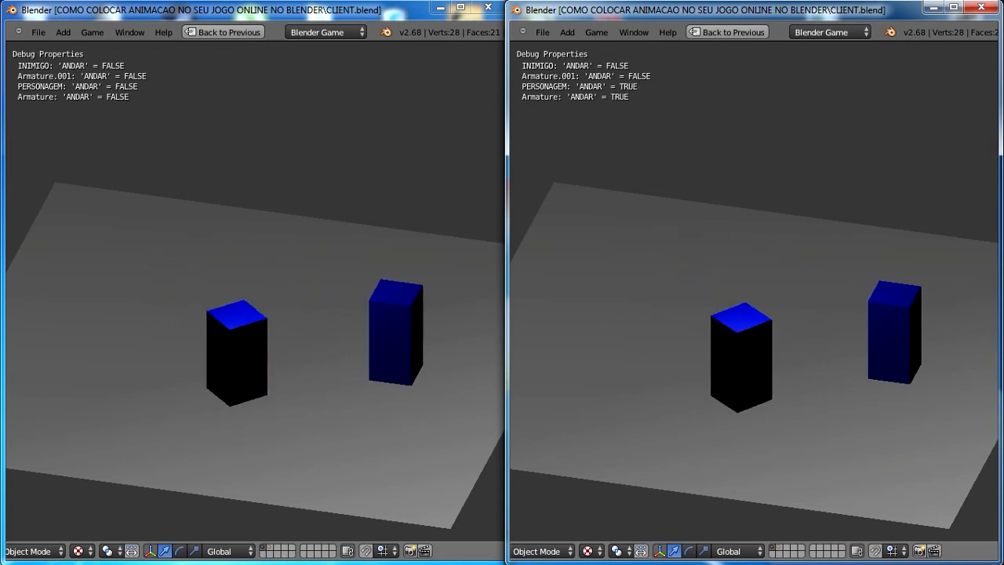
pyautogui.press('Left')
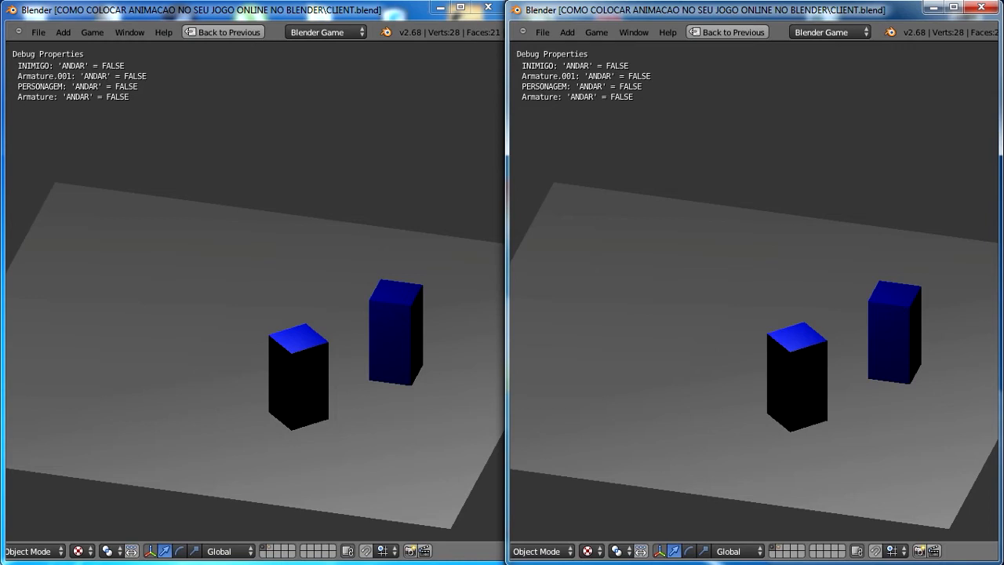
pyautogui.press('Up')
pyautogui.press('Up')
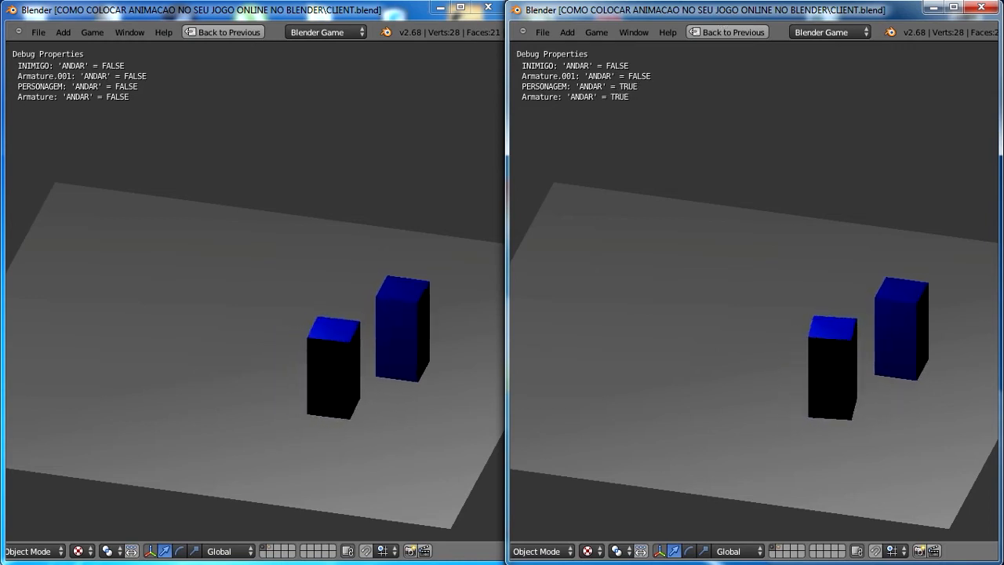
pyautogui.press('Up')
pyautogui.press('Left')
pyautogui.press('Right')
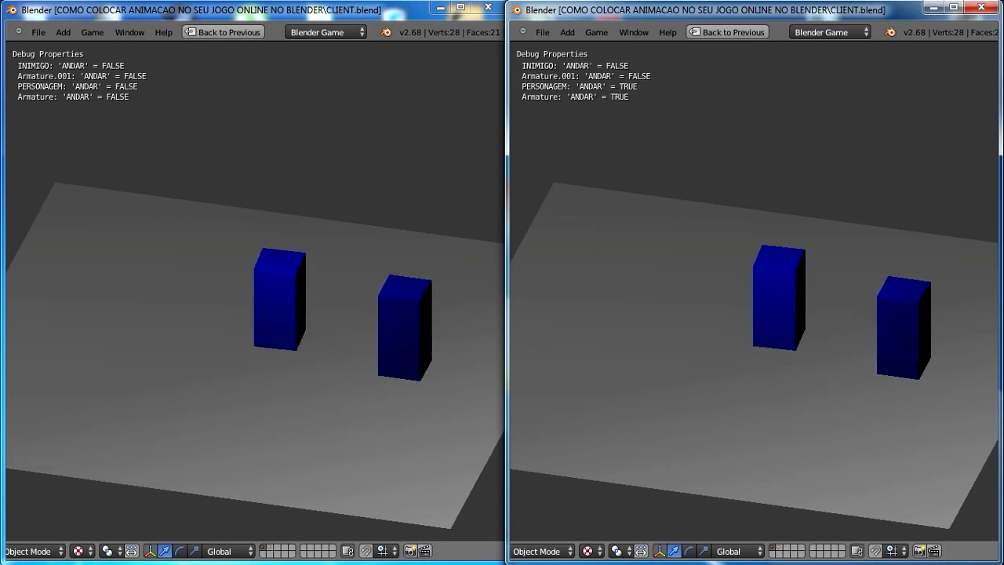
pyautogui.press('Up')
# - Walk and turn the first client's PERSONAGEM to check whether its movement and animation reach the second client
pyautogui.click(74, 19)
pyautogui.press('Left')
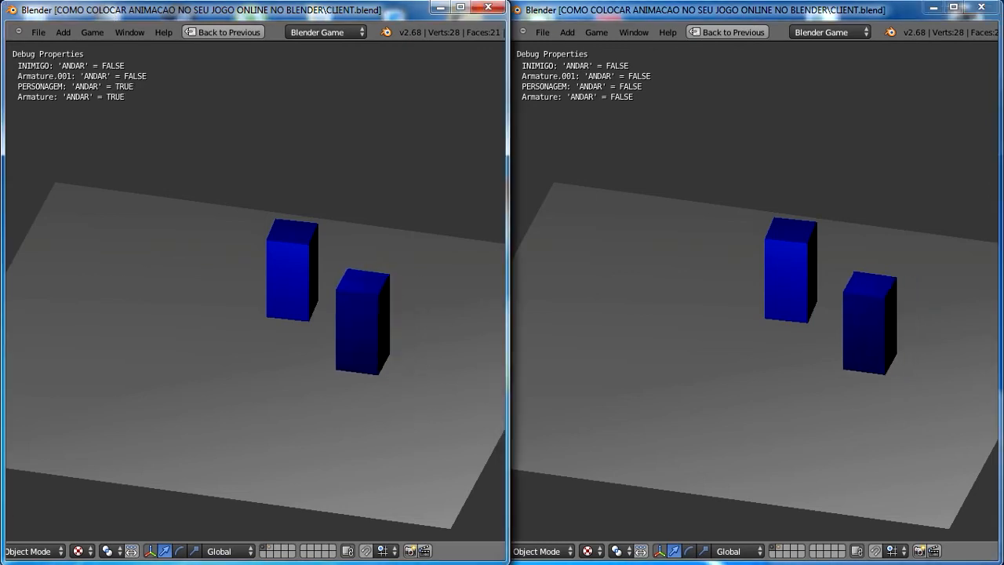
pyautogui.press('Left')
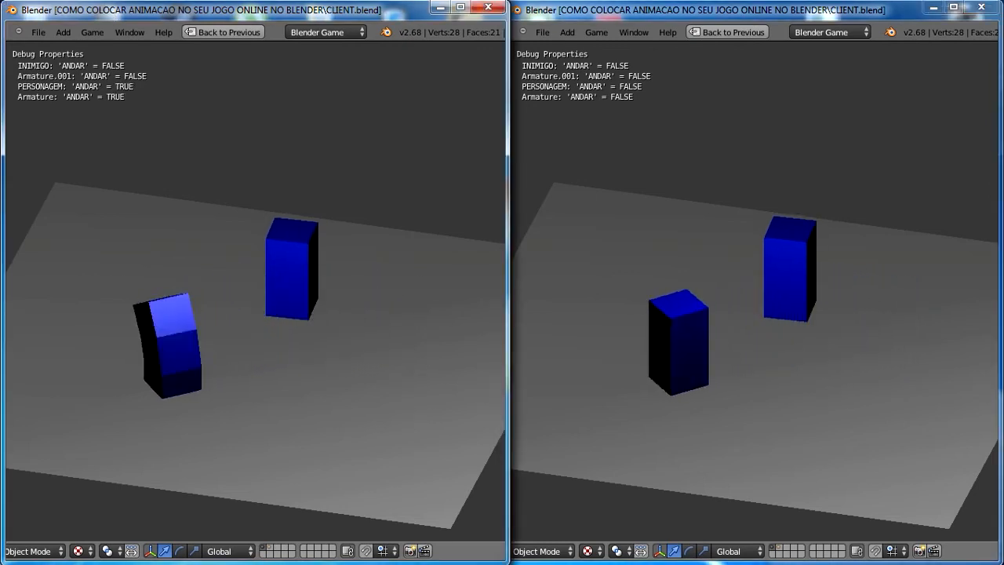
# - Move the first client's PERSONAGEM across the far side of the plane and compare its walk animation in both clients
pyautogui.press('Left')
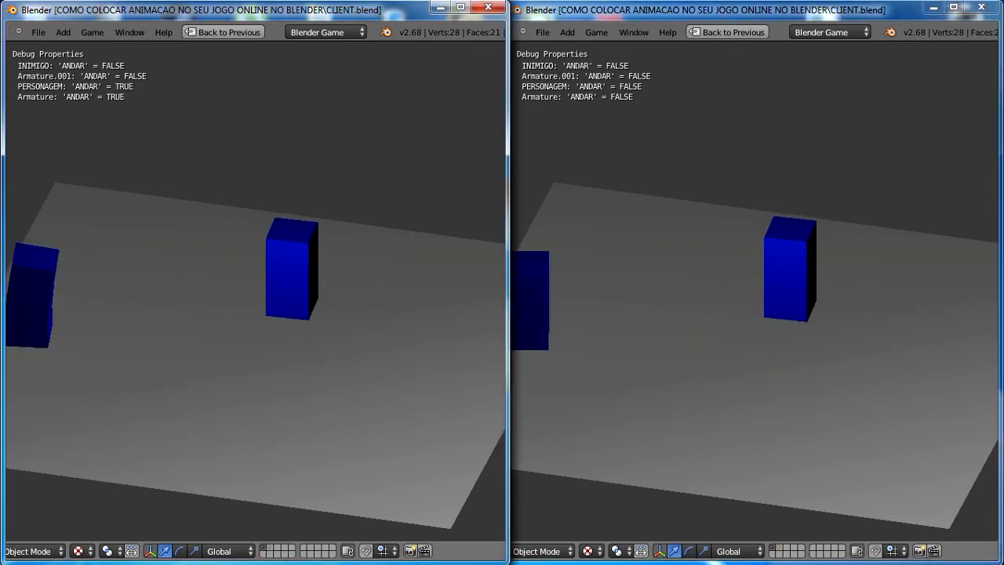
pyautogui.press('Up')
pyautogui.press('Right')
pyautogui.press('Left')
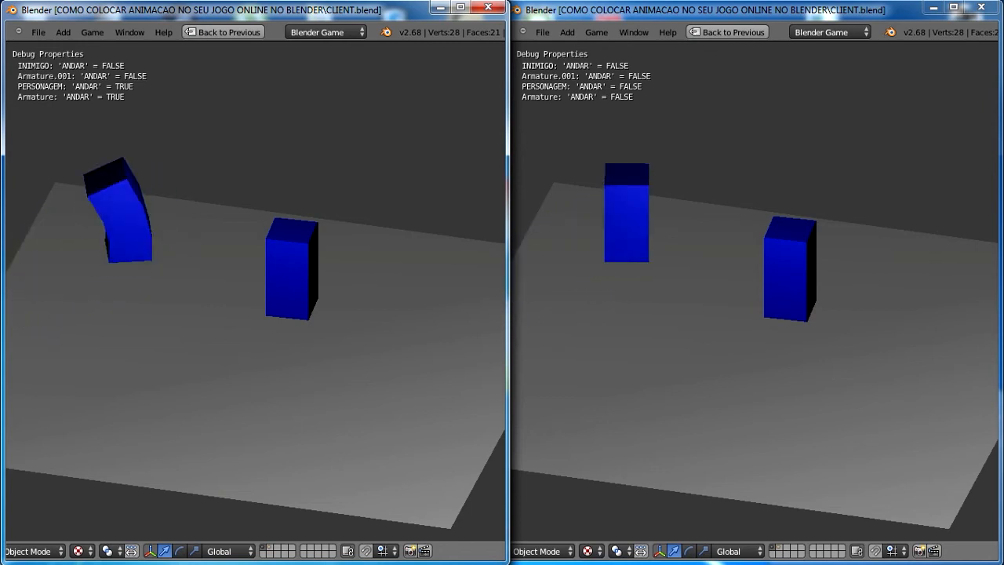
pyautogui.press('Up')
pyautogui.press('Left')
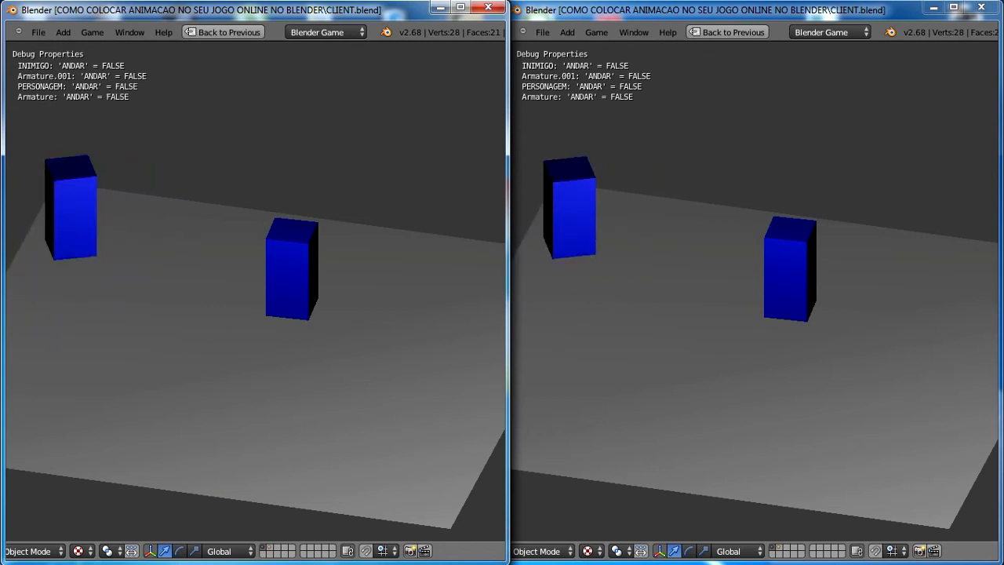
pyautogui.press('Left')
pyautogui.press('Down')
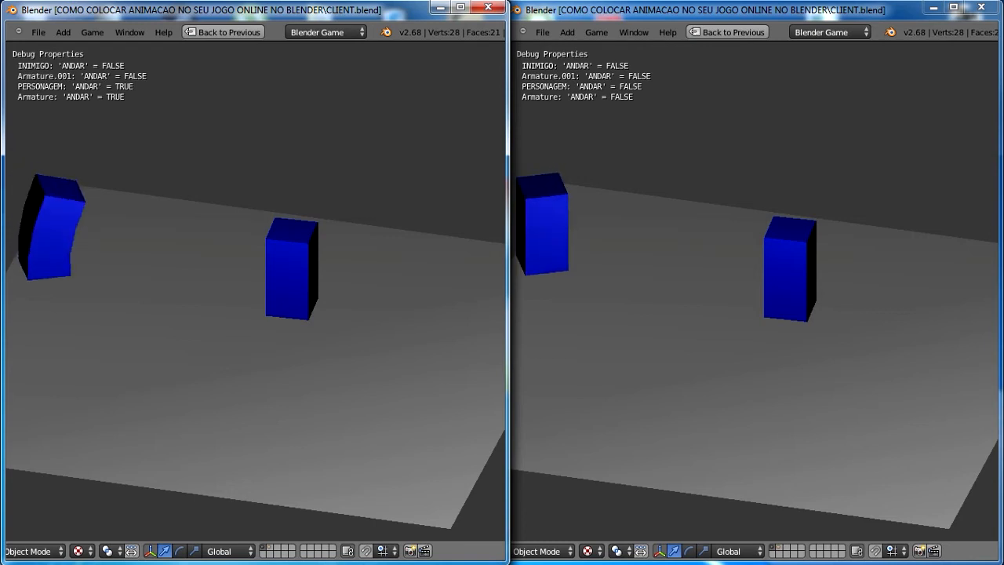
# - Walk the second client's PERSONAGEM to compare its animation in the first client, and stop both games
pyautogui.click(776, 13)
pyautogui.press('Up')
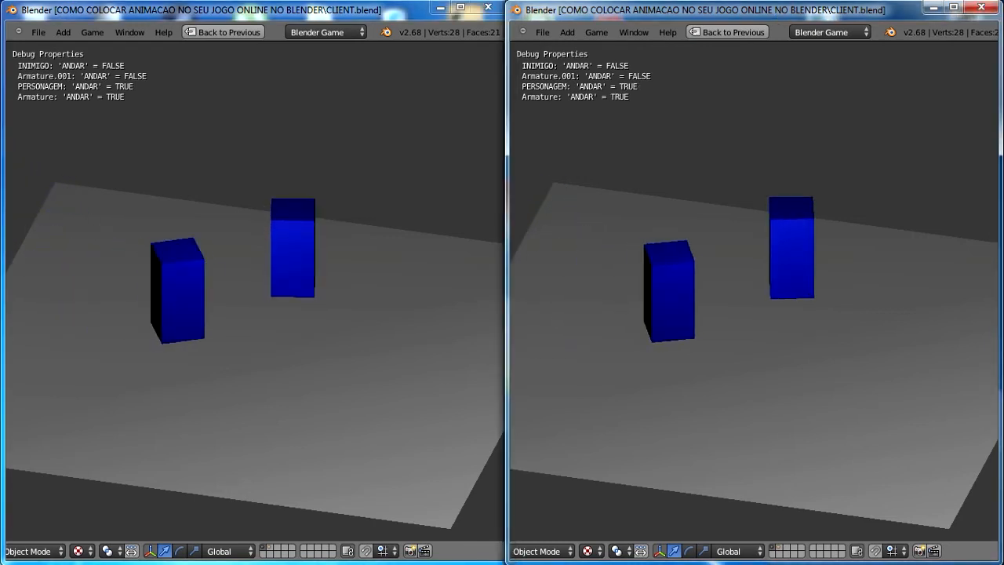
pyautogui.press('Left')
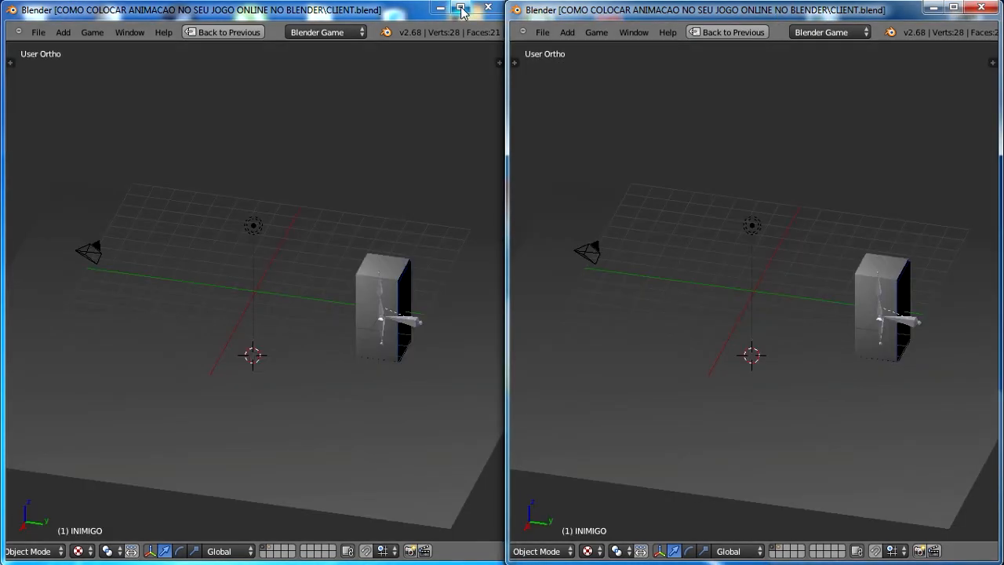
# - Maximise the first client's window, restore the full Game Logic layout and select PERSONAGEM
pyautogui.click(462, 11)
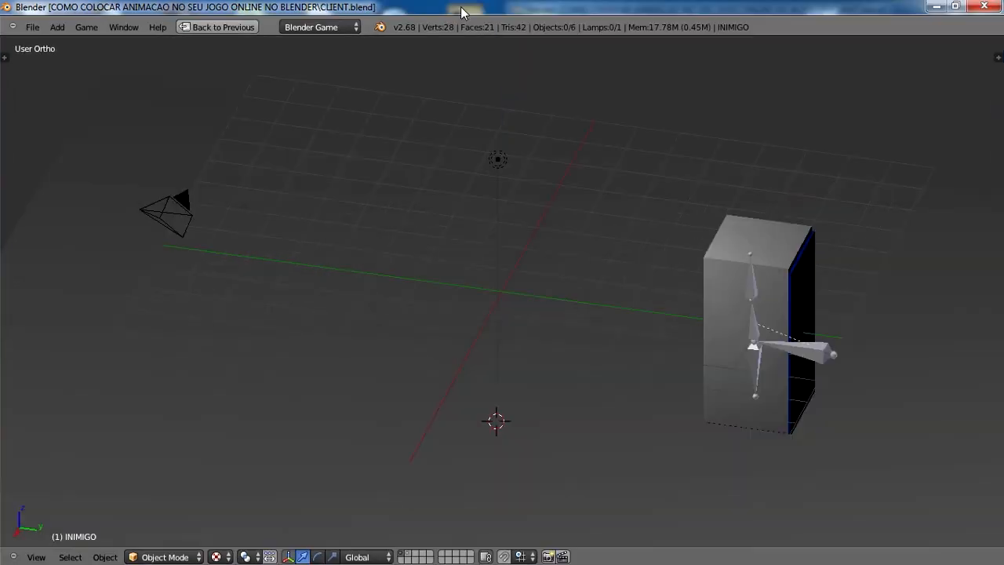
pyautogui.hotkey('ctrl', 'Up')
pyautogui.scroll(2, 590, 267)
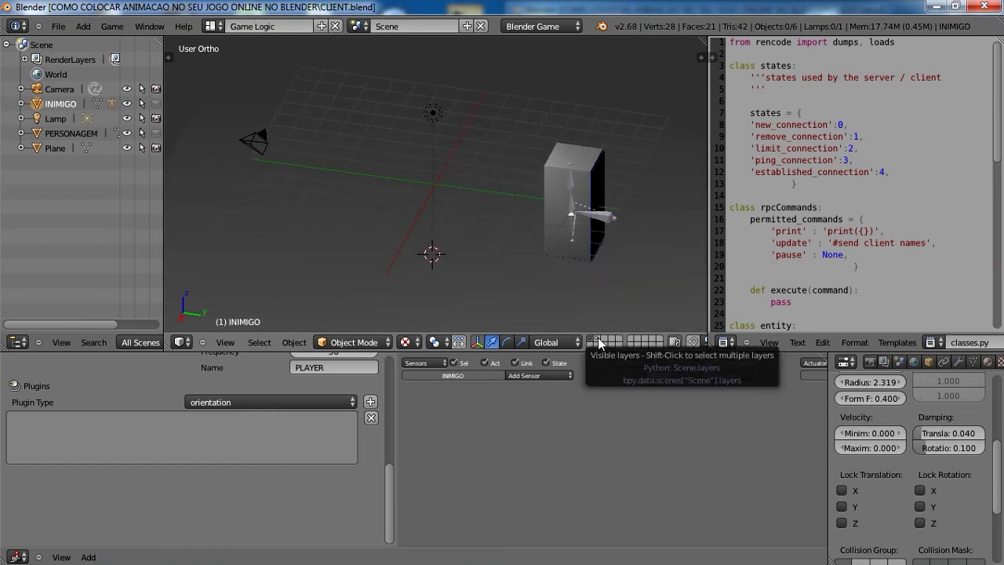
pyautogui.rightClick(610, 213)
pyautogui.moveTo(622, 209); pyautogui.dragTo(514, 235)
pyautogui.rightClick(513, 235)
# - Add the properties plugin to PERSONAGEM's multiplayer plugins
pyautogui.scroll(-2, 353, 416)
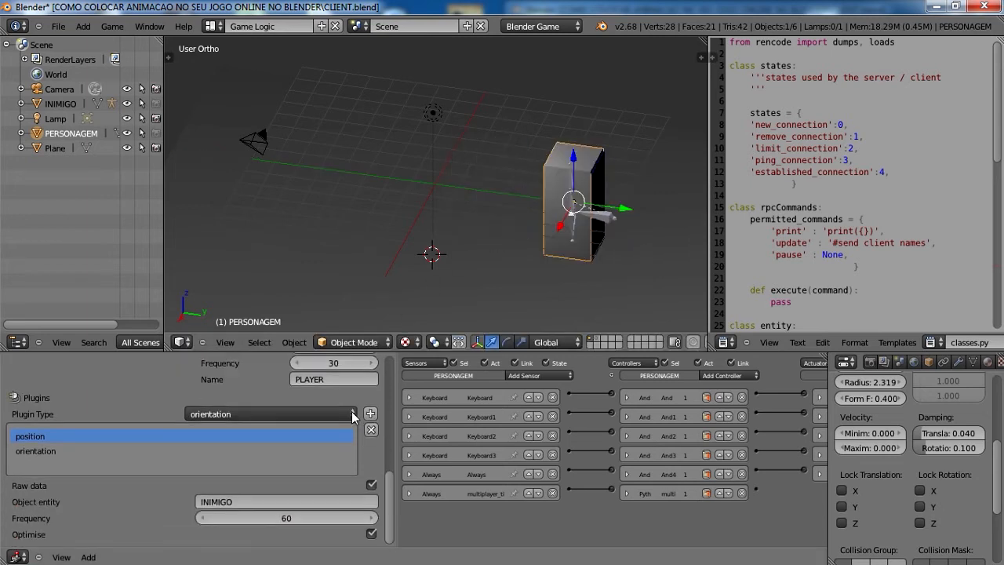
pyautogui.click(341, 414)
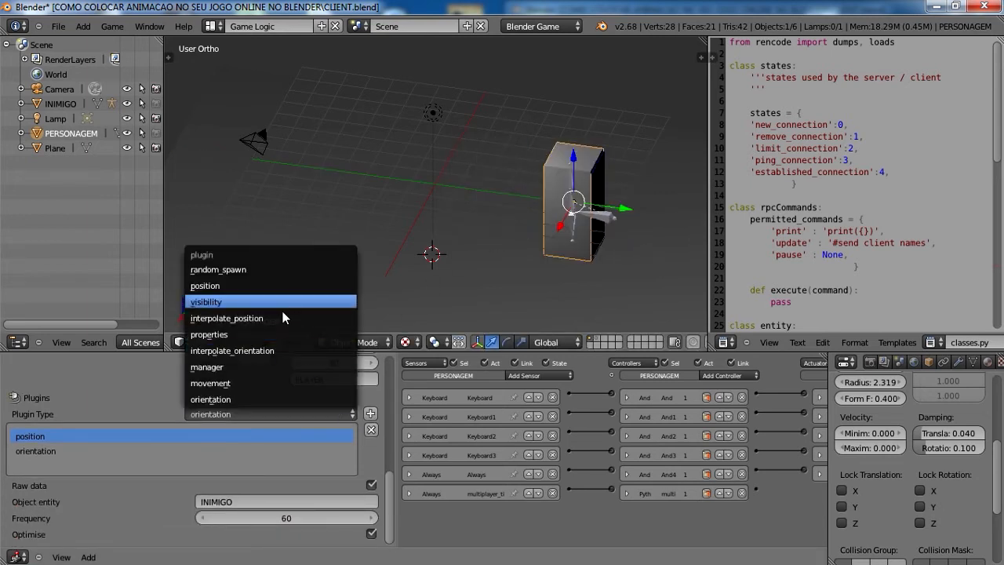
pyautogui.click(287, 334)
pyautogui.click(370, 413)
pyautogui.scroll(2, 270, 454)
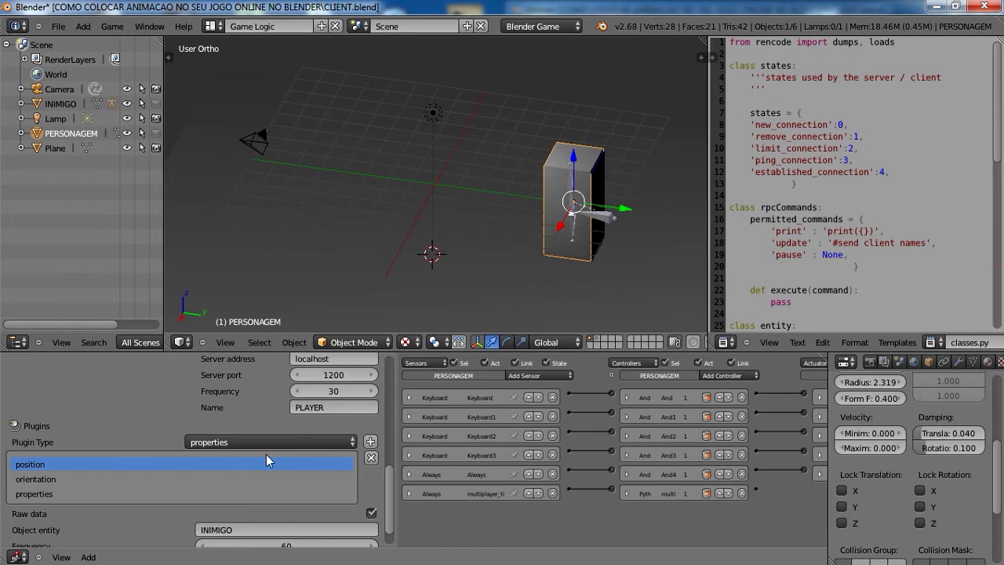
# - Set the object entity of PERSONAGEM's properties plugin to INIMIGO
pyautogui.click(141, 493)
pyautogui.scroll(-3, 206, 476)
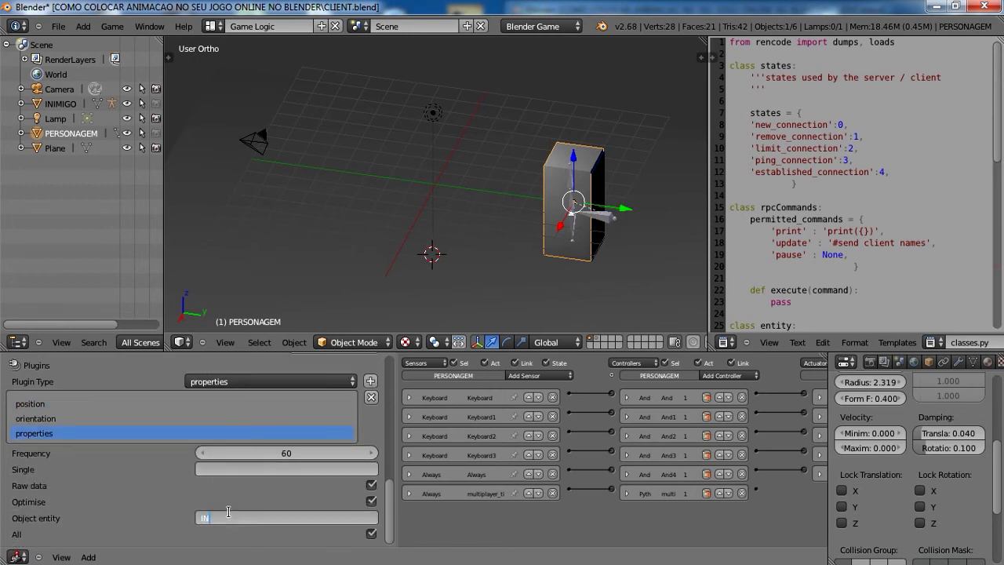
pyautogui.press('Return')
pyautogui.click(227, 422)
pyautogui.click(117, 433)
# - Review PERSONAGEM's ANDAR game property and the settings of its properties plugin
pyautogui.scroll(8, 204, 478)
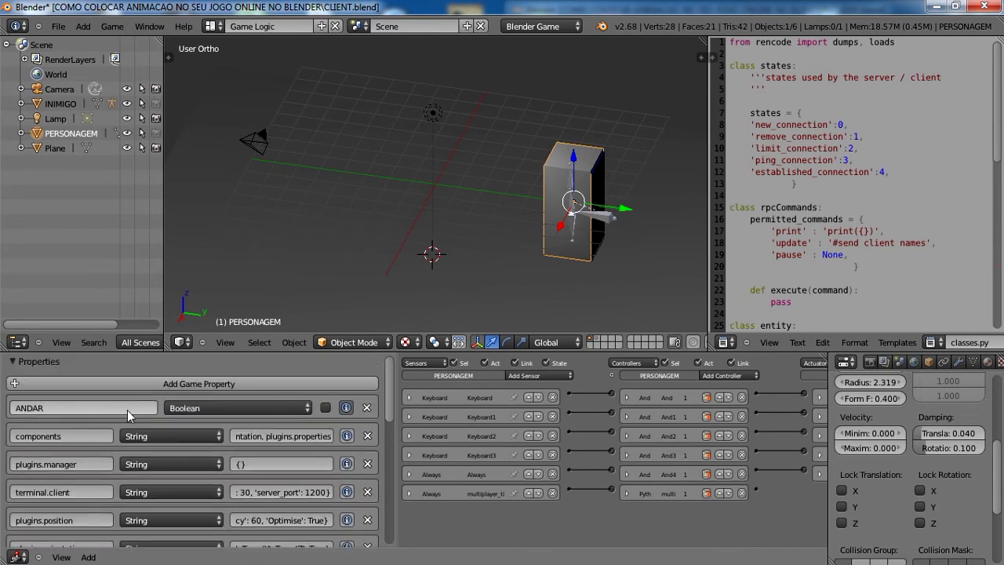
pyautogui.scroll(-8, 127, 409)
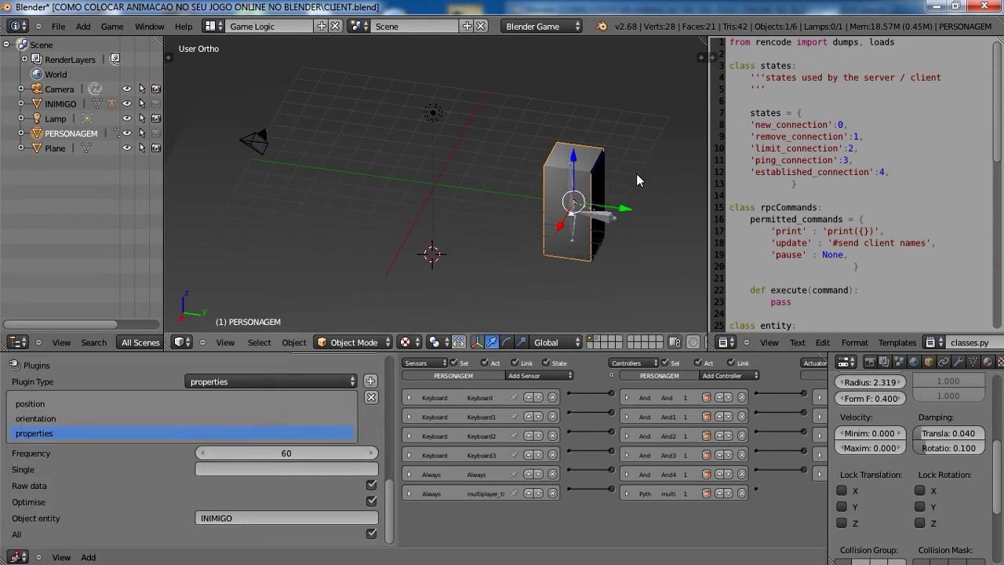
pyautogui.moveTo(618, 210); pyautogui.dragTo(515, 206)
pyautogui.rightClick(516, 207)
pyautogui.scroll(2, 275, 455)
pyautogui.scroll(6, 274, 454)
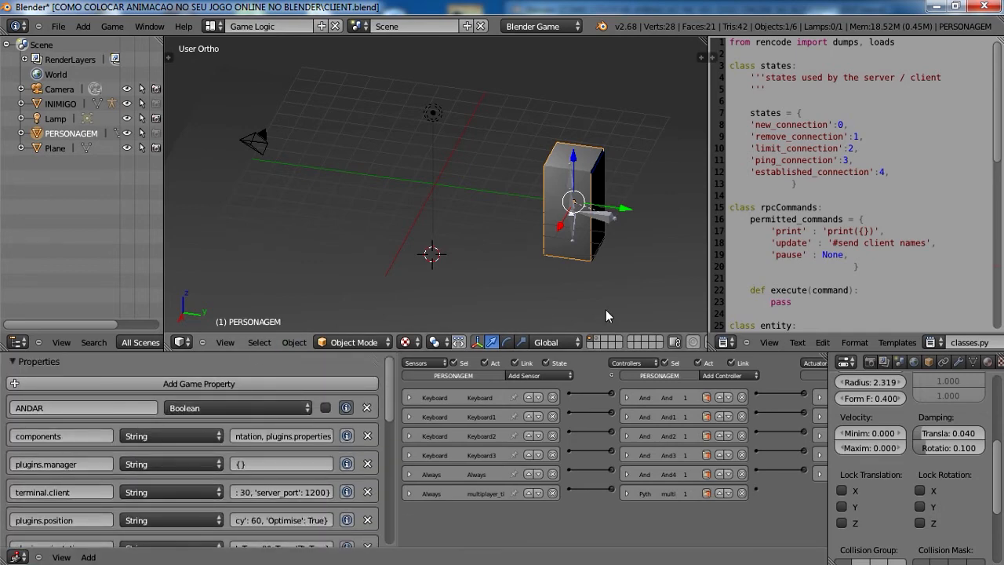
# - Show the second layer and select the INIMIGO cube
pyautogui.click(596, 343)
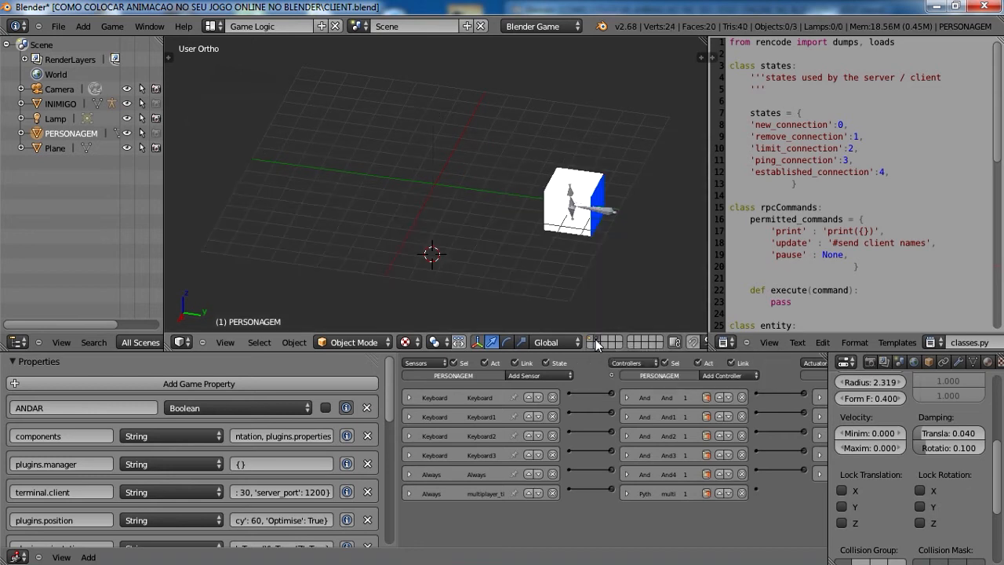
pyautogui.click(592, 185)
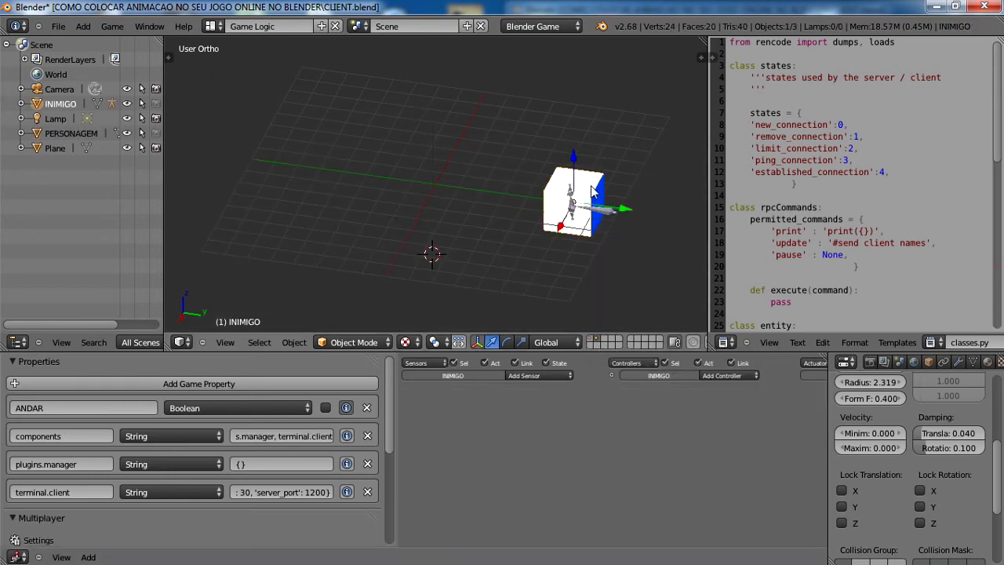
pyautogui.moveTo(622, 210); pyautogui.dragTo(491, 235)
pyautogui.rightClick(492, 235)
pyautogui.scroll(1, 581, 298)
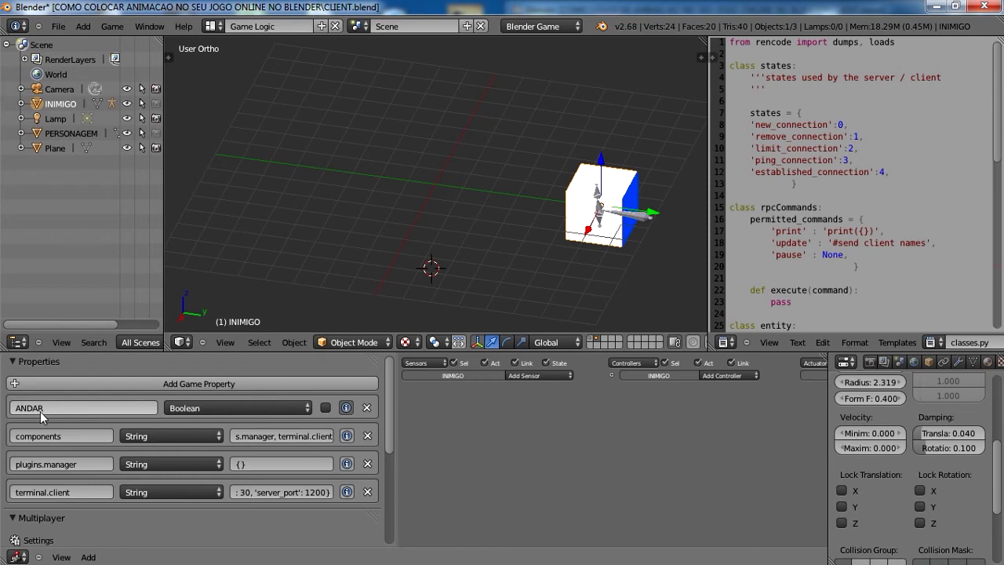
# - Add a Property sensor to INIMIGO that checks whether ANDAR equals True
pyautogui.click(559, 375)
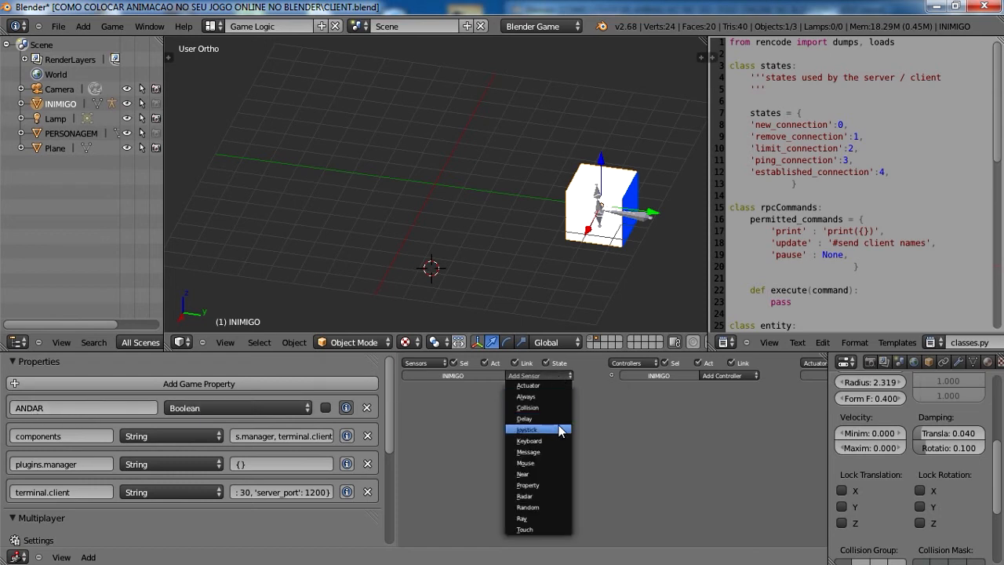
pyautogui.click(544, 483)
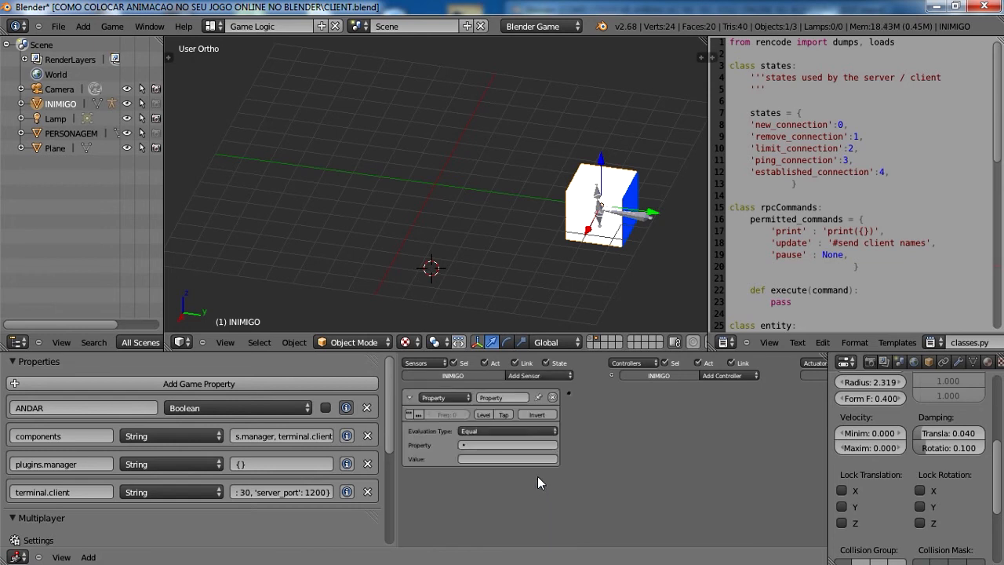
pyautogui.click(487, 440)
pyautogui.click(480, 460)
pyautogui.click(478, 459)
# - Add a second Property sensor to INIMIGO that checks whether ANDAR equals False
pyautogui.click(559, 379)
pyautogui.click(540, 480)
pyautogui.click(494, 526)
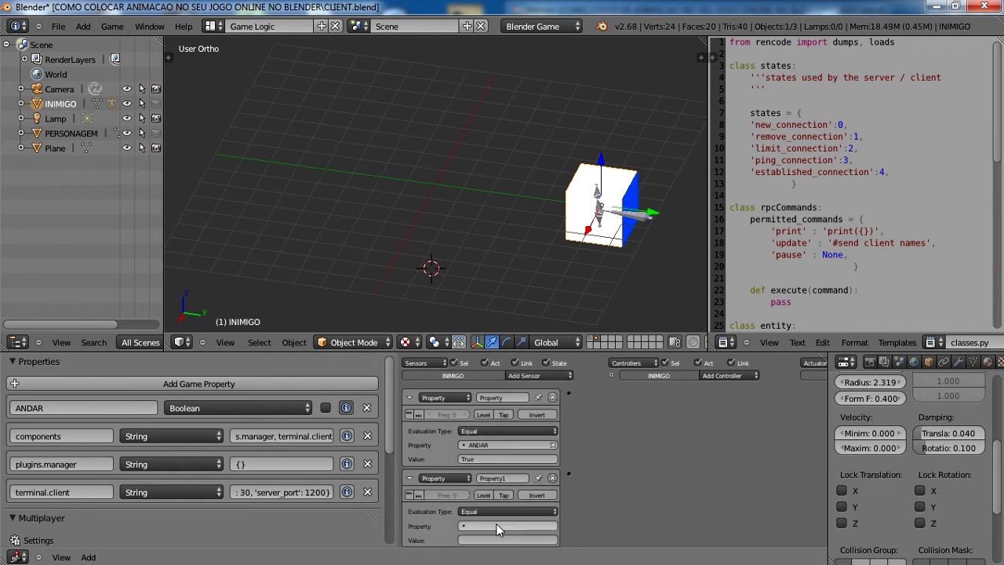
pyautogui.click(485, 422)
# - Add two And controllers to INIMIGO and link each ANDAR sensor to its own controller
pyautogui.click(733, 375)
pyautogui.click(731, 381)
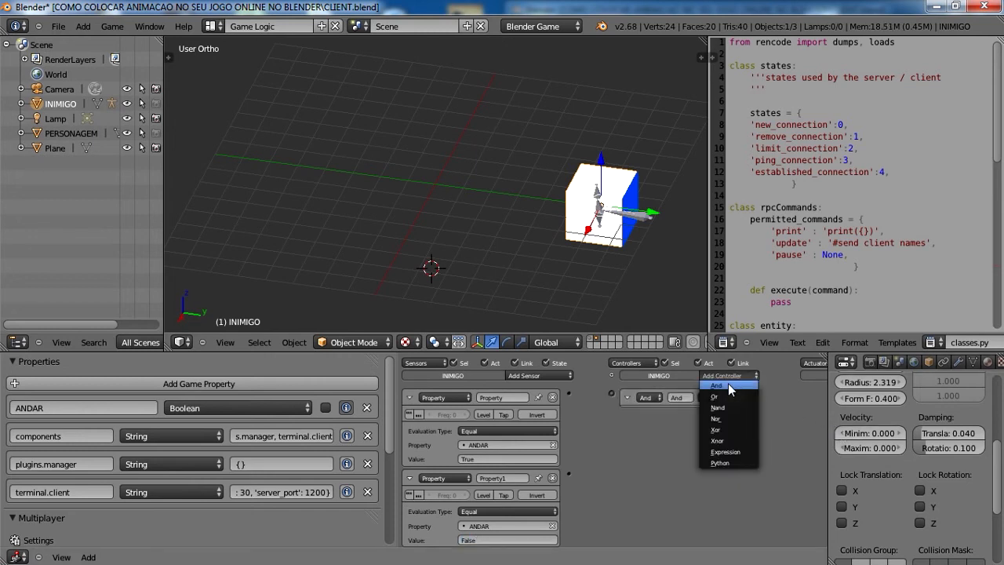
pyautogui.click(728, 387)
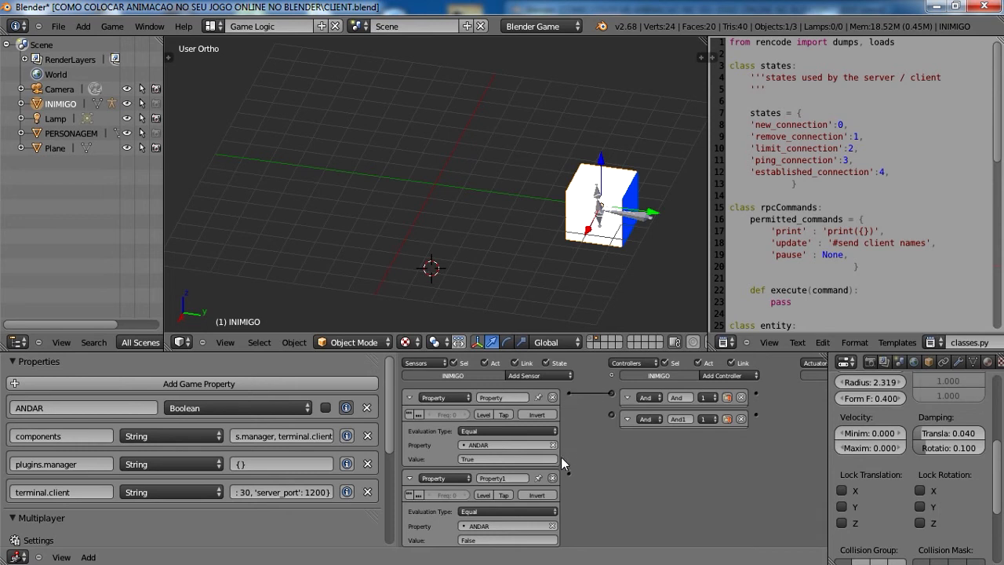
pyautogui.moveTo(613, 414); pyautogui.dragTo(613, 410)
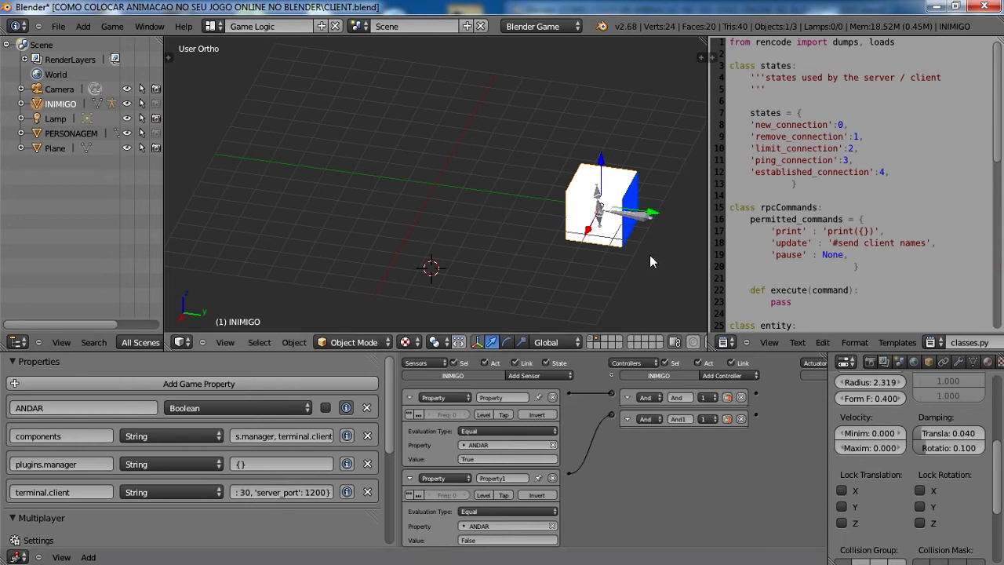
# - Add Armature.001 to the selection, give it two Action actuators and link each to one of INIMIGO's And controllers
pyautogui.keyDown('shift'); pyautogui.rightClick(648, 219); pyautogui.keyUp('shift')
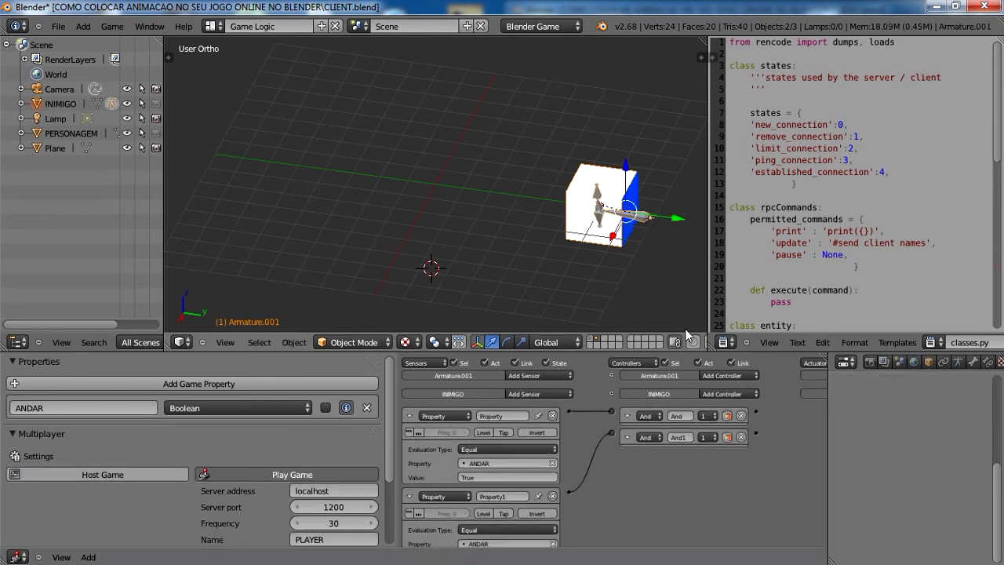
pyautogui.scroll(-2, 728, 387)
pyautogui.moveTo(757, 381); pyautogui.dragTo(692, 380, button='middle')
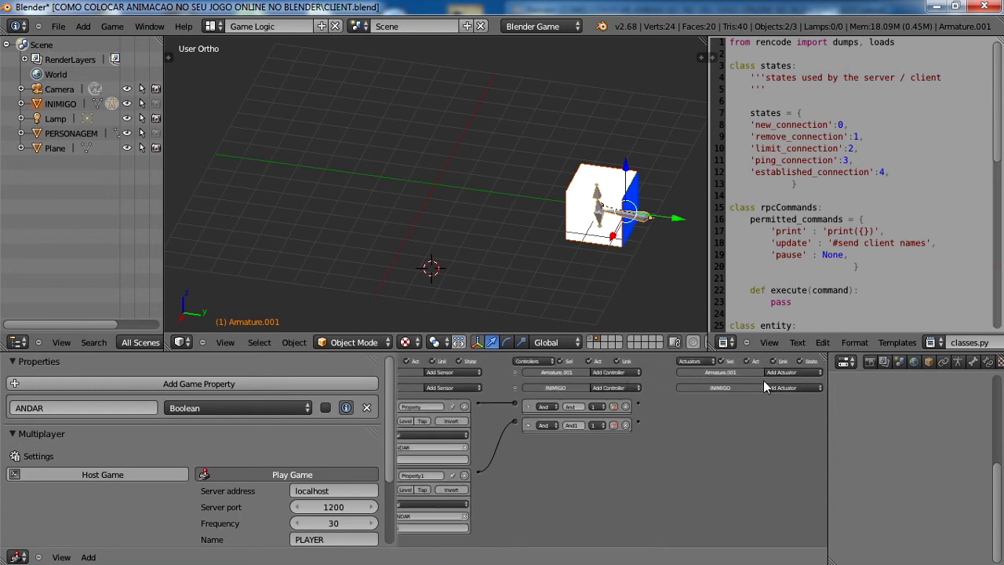
pyautogui.click(764, 375)
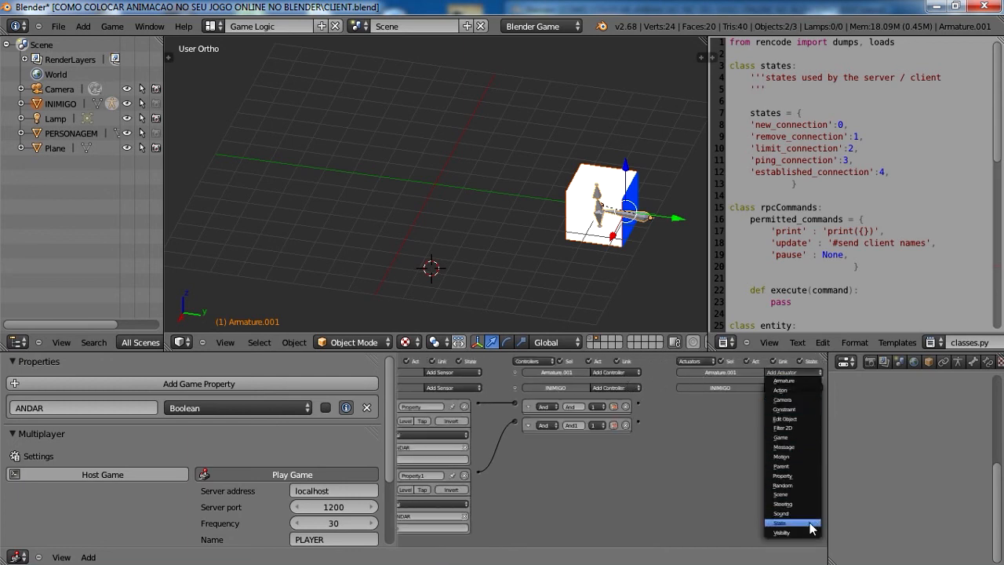
pyautogui.click(807, 388)
pyautogui.click(788, 374)
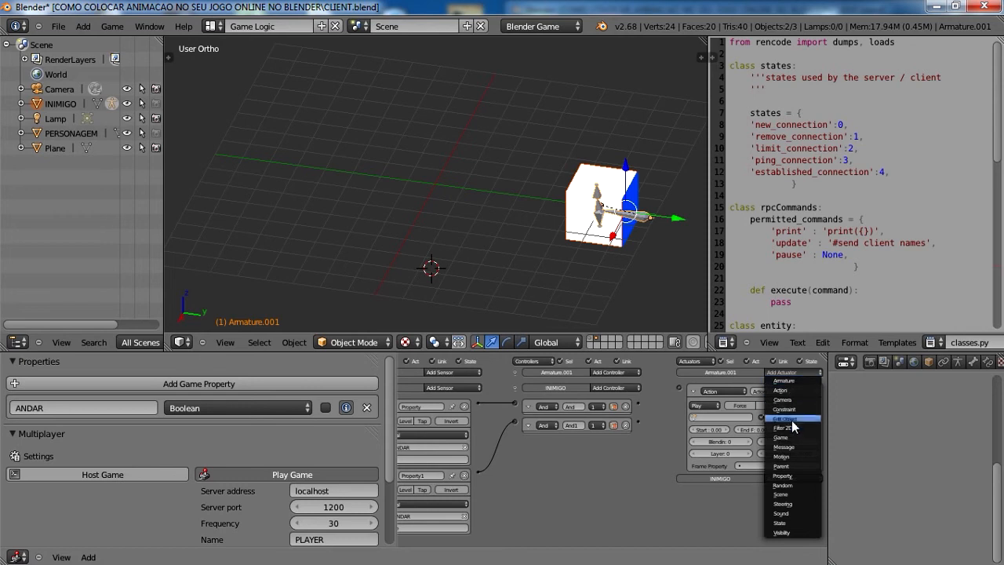
pyautogui.click(791, 389)
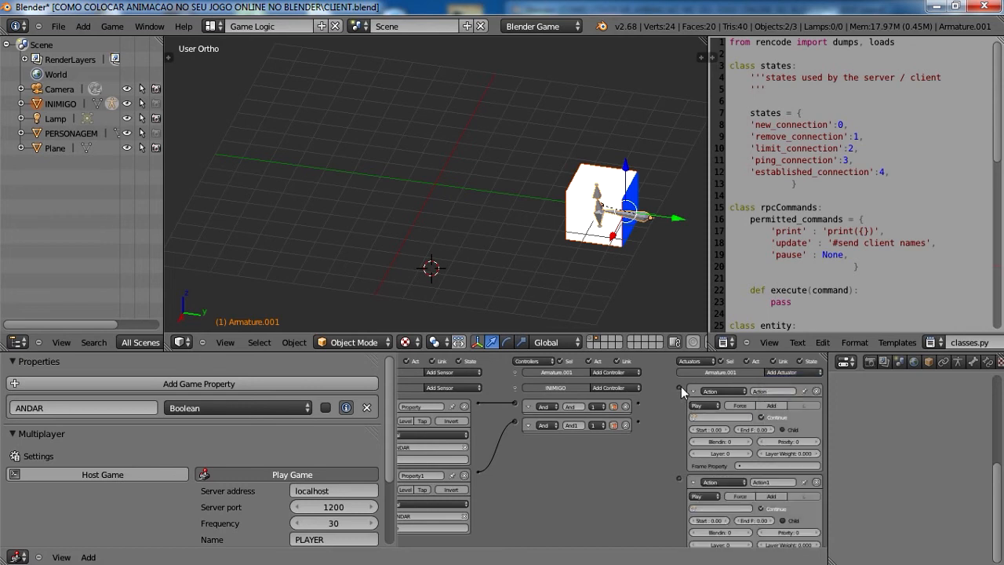
pyautogui.moveTo(639, 422); pyautogui.dragTo(679, 477)
# - Set Armature.001's first Action actuator to the CAMINHAR action in Loop Stop mode, from frame 1 to 10
pyautogui.click(711, 417)
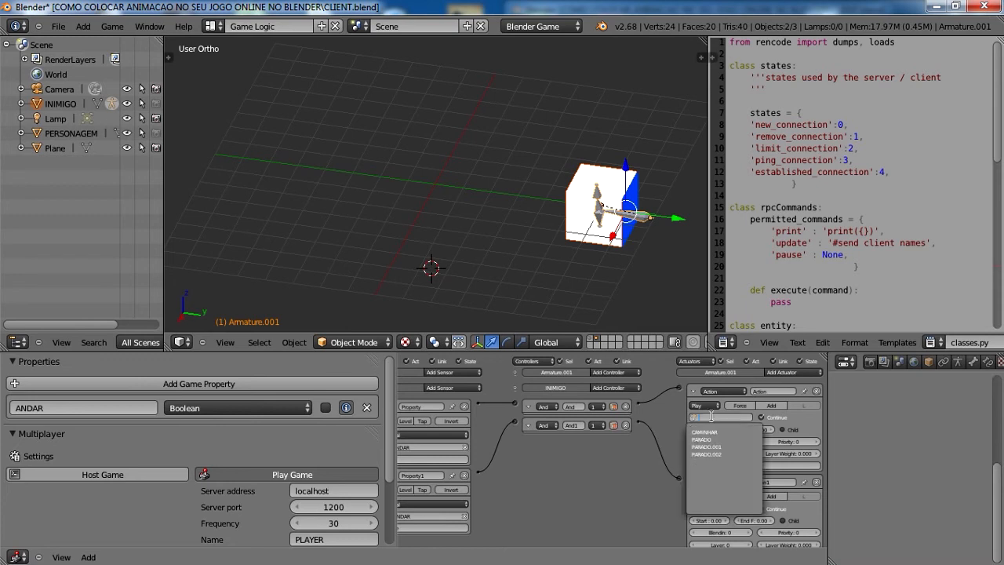
pyautogui.click(719, 431)
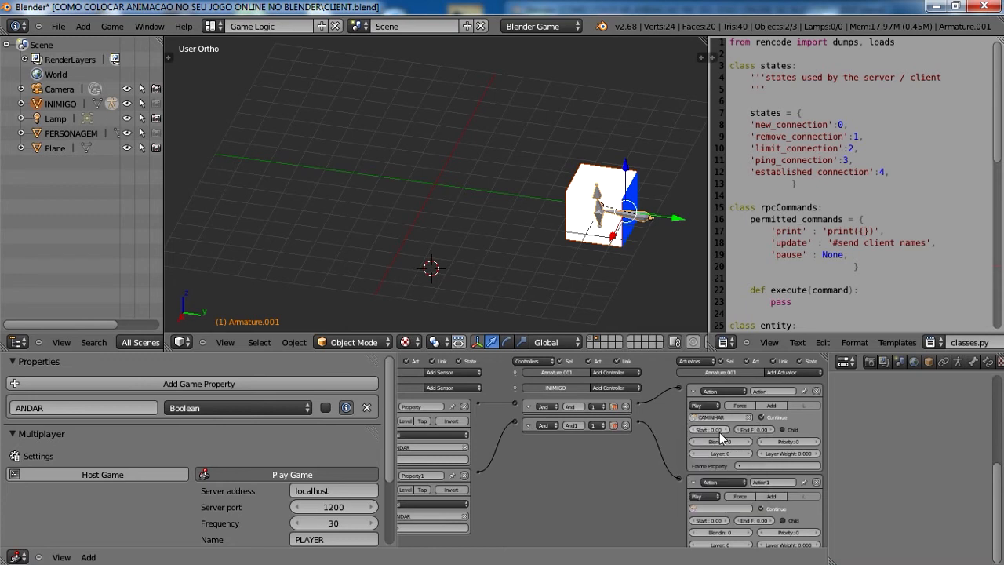
pyautogui.click(754, 429)
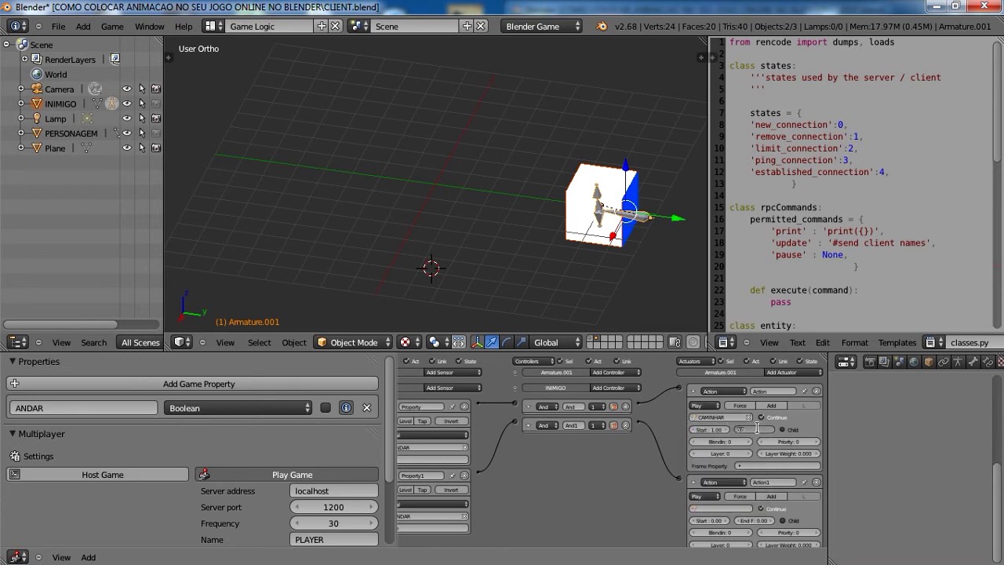
pyautogui.write('10')
pyautogui.click(712, 404)
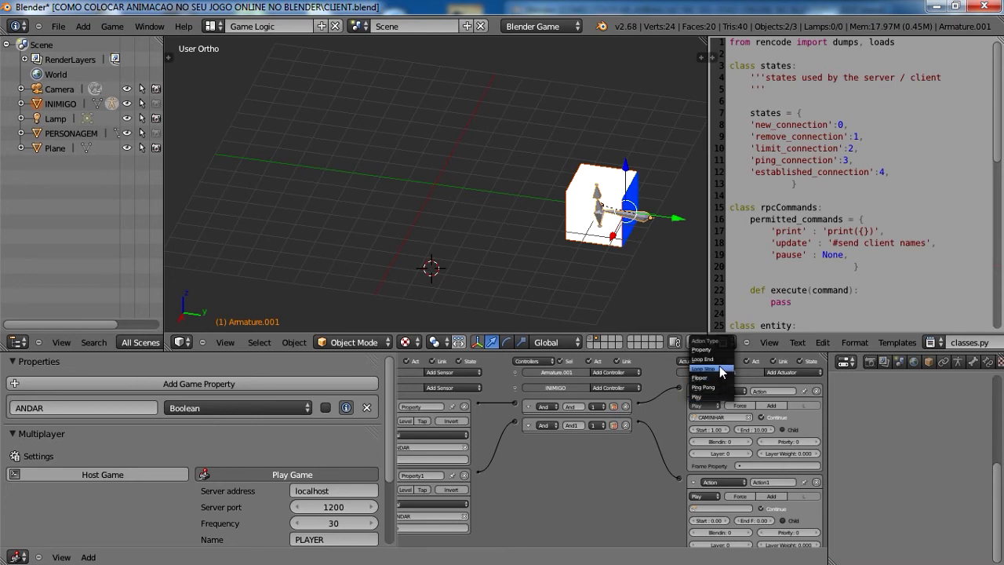
pyautogui.click(720, 365)
# - Assign the PARADO action to Armature.001's second Action actuator
pyautogui.scroll(-2, 731, 456)
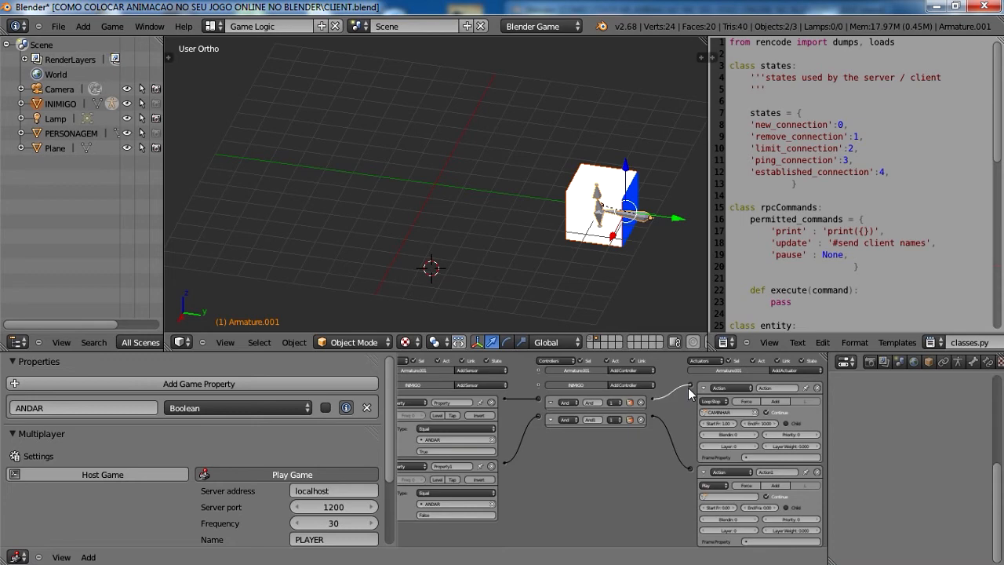
pyautogui.click(735, 497)
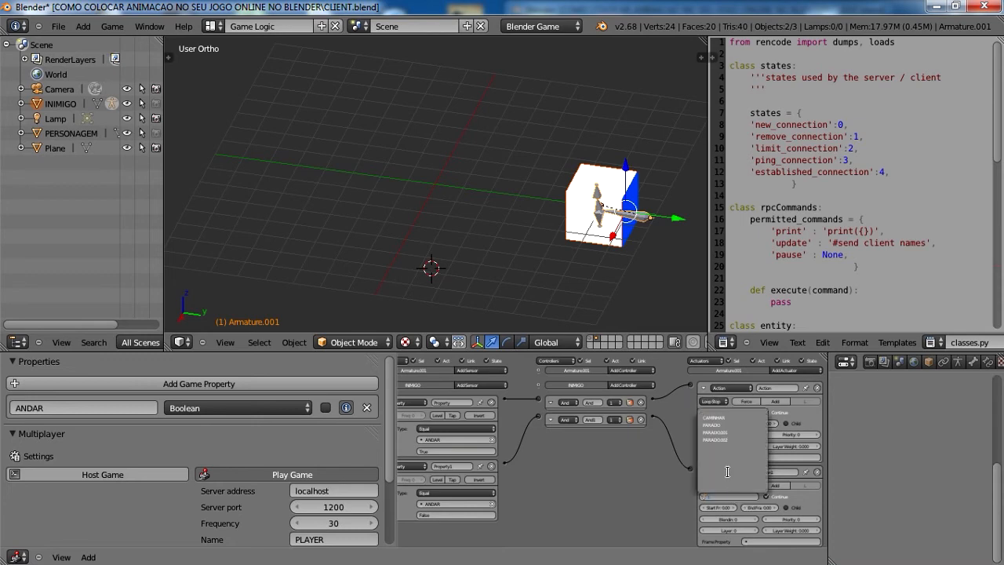
pyautogui.click(728, 427)
pyautogui.scroll(2, 740, 510)
pyautogui.moveTo(739, 510); pyautogui.dragTo(630, 441, button='middle')
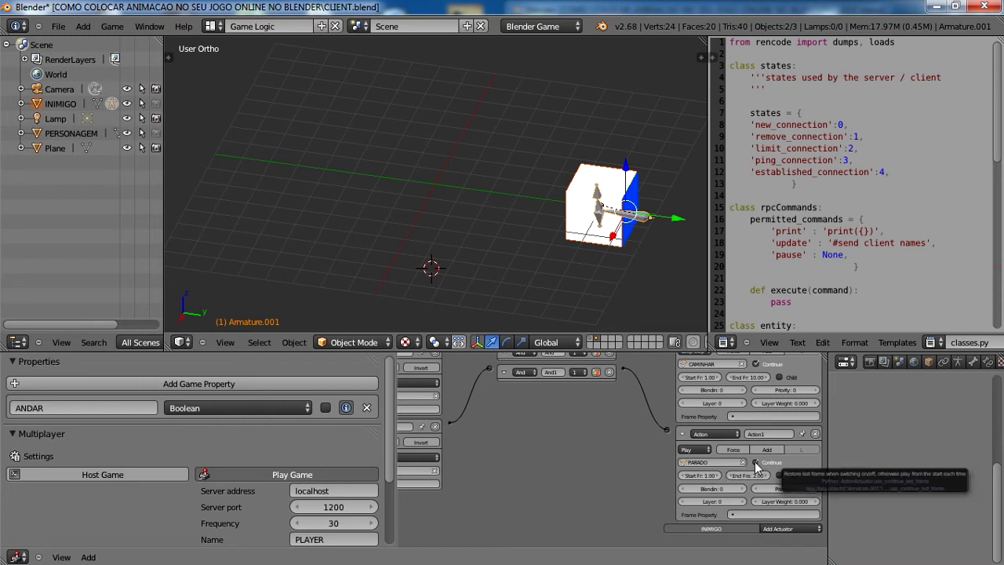
# - Collapse the two Action actuators and both ANDAR Property sensors, and select only Armature.001
pyautogui.scroll(-4, 518, 451)
pyautogui.scroll(4, 516, 450)
pyautogui.scroll(-1, 516, 449)
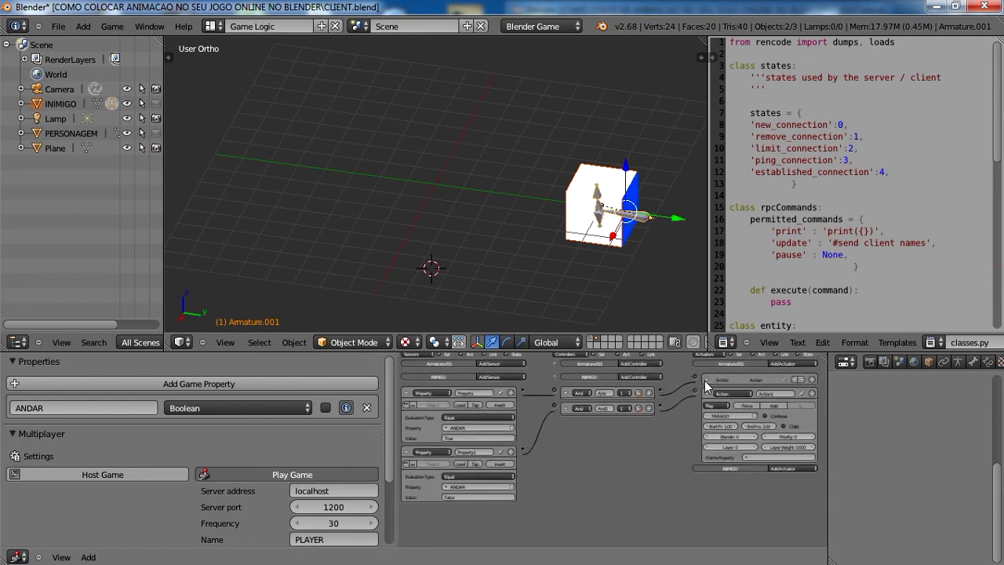
pyautogui.rightClick(648, 218)
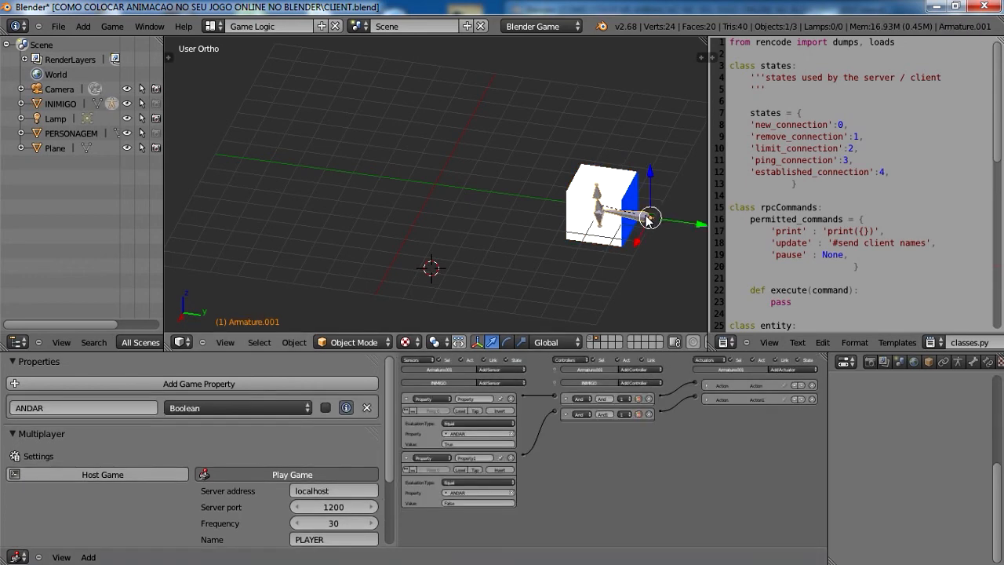
pyautogui.click(406, 398)
pyautogui.click(406, 413)
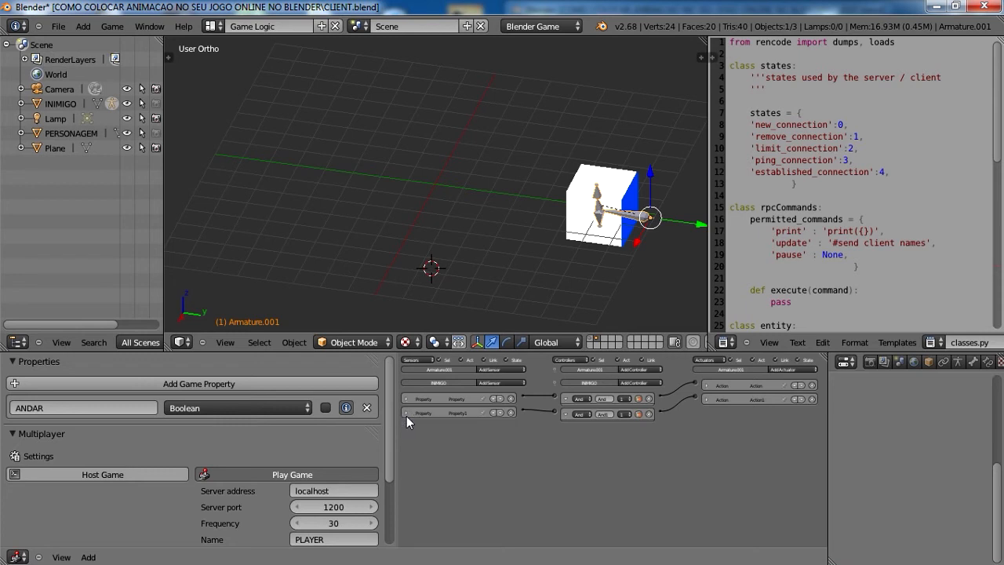
# - Try giving Armature.001 an Always sensor linked to a Property actuator in Copy mode for the ANDAR property
pyautogui.click(502, 369)
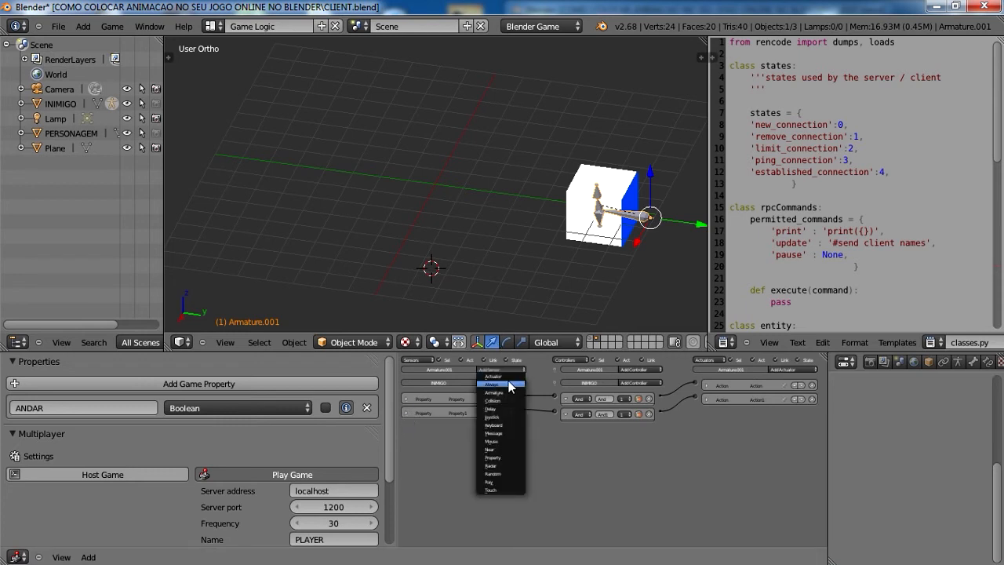
pyautogui.click(494, 384)
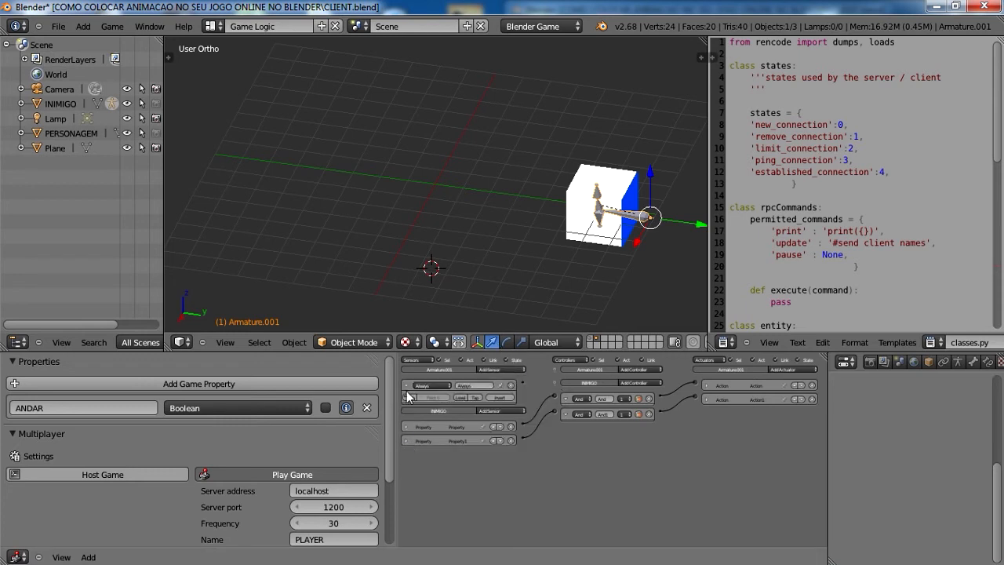
pyautogui.click(781, 369)
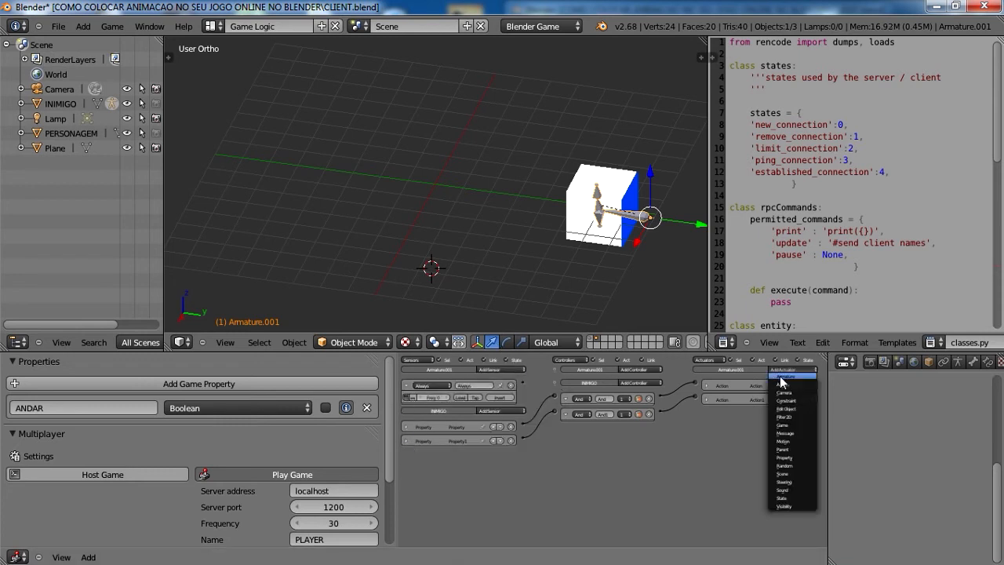
pyautogui.click(796, 463)
pyautogui.moveTo(694, 410); pyautogui.dragTo(523, 384)
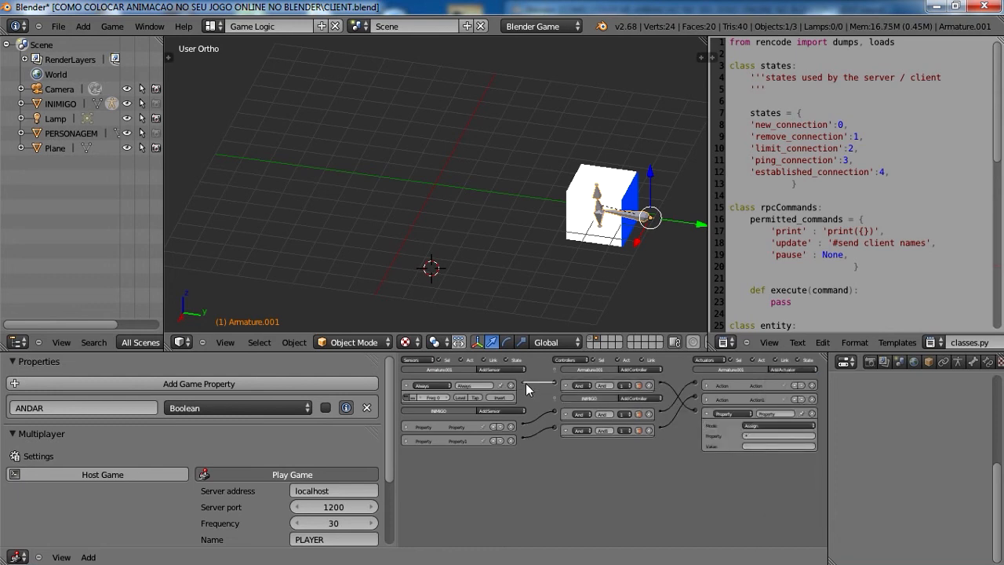
pyautogui.click(760, 423)
pyautogui.click(765, 402)
pyautogui.click(757, 436)
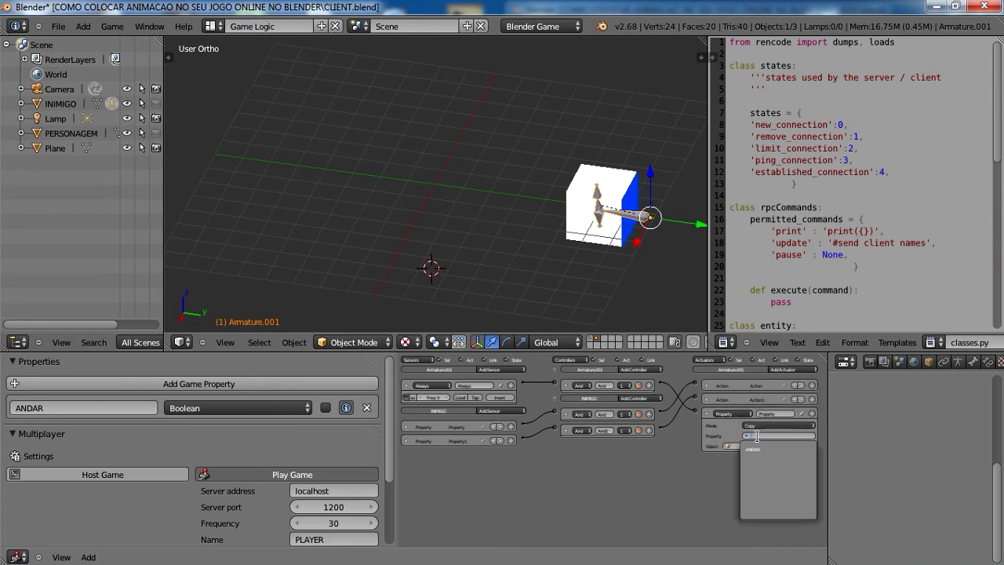
pyautogui.click(755, 446)
# - Delete Armature.001's new Property actuator, its And controller and the Always sensor
pyautogui.click(813, 414)
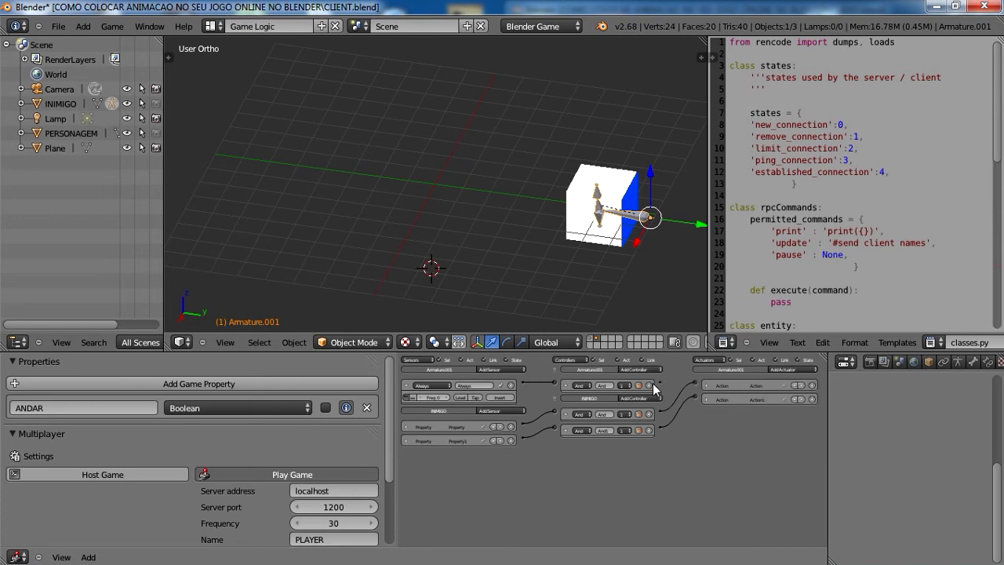
pyautogui.click(648, 385)
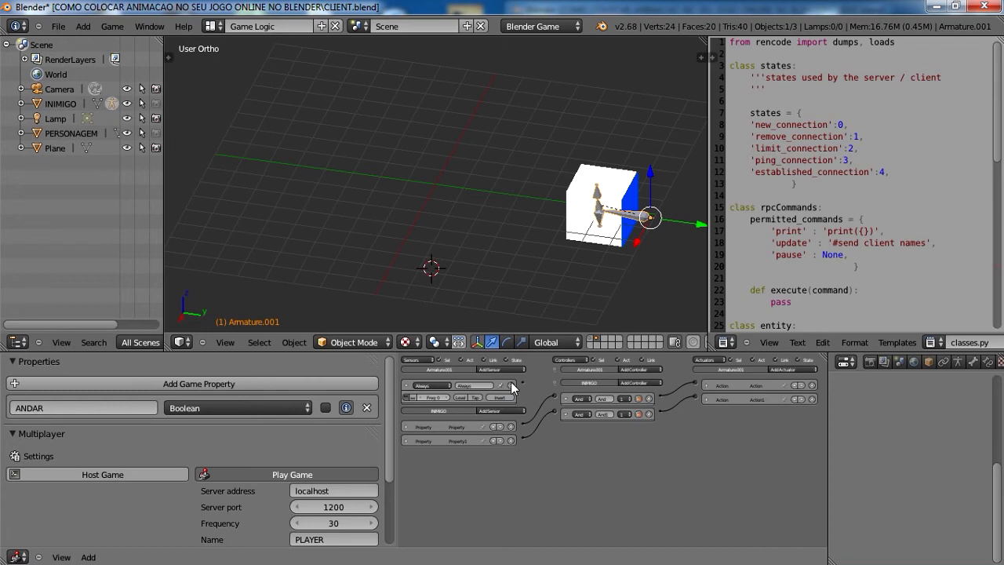
pyautogui.click(512, 384)
# - Show the first scene layer and save CLIENT.blend over the existing file
pyautogui.click(591, 338)
pyautogui.hotkey('ctrl', 's')
pyautogui.click(535, 166)
# - Place the two Blender windows side by side, maximize the 3D view and reopen CLIENT.blend in the second window
pyautogui.click(955, 7)
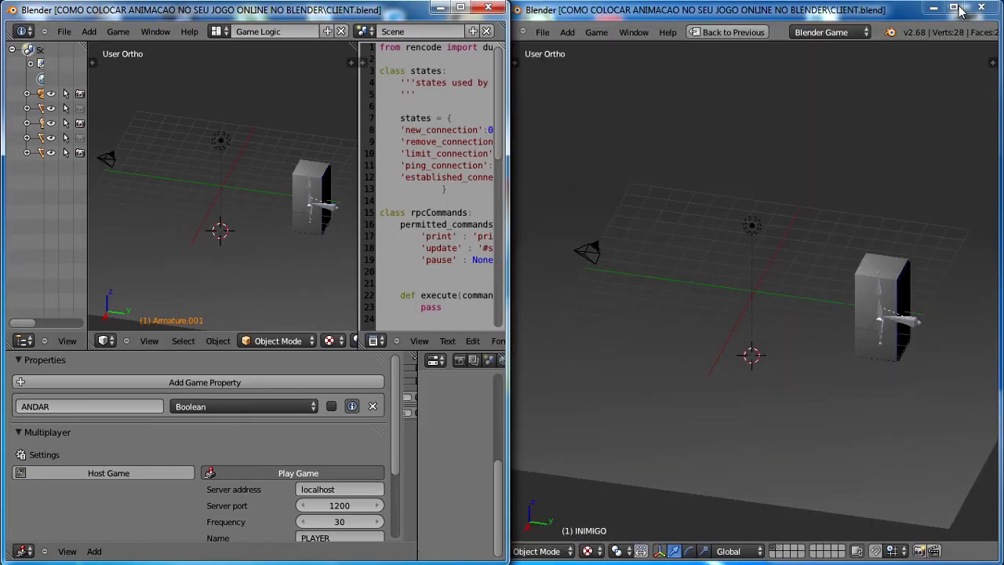
pyautogui.hotkey('ctrl', 'Up')
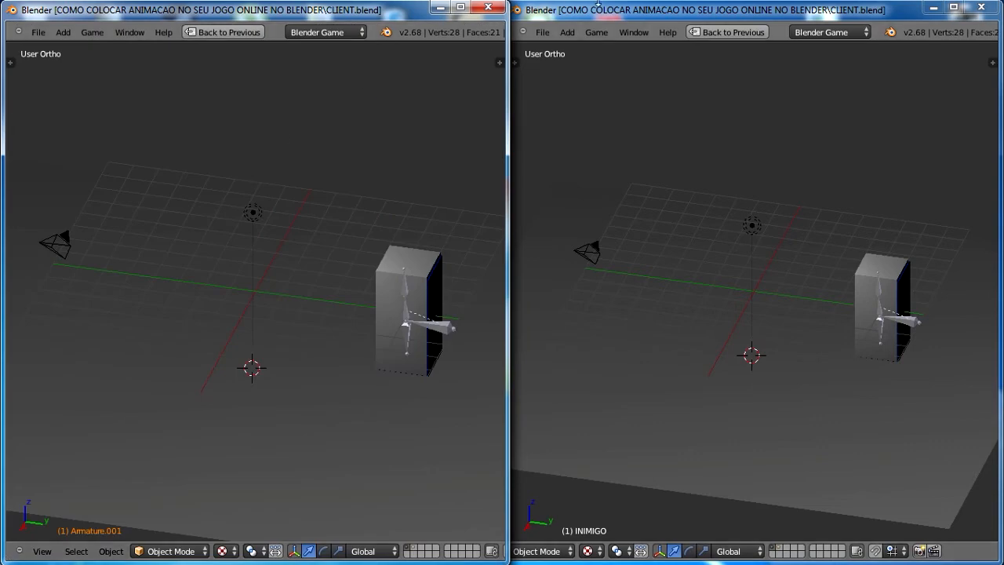
pyautogui.click(542, 32)
pyautogui.click(542, 32)
pyautogui.moveTo(642, 78)
pyautogui.click(712, 77)
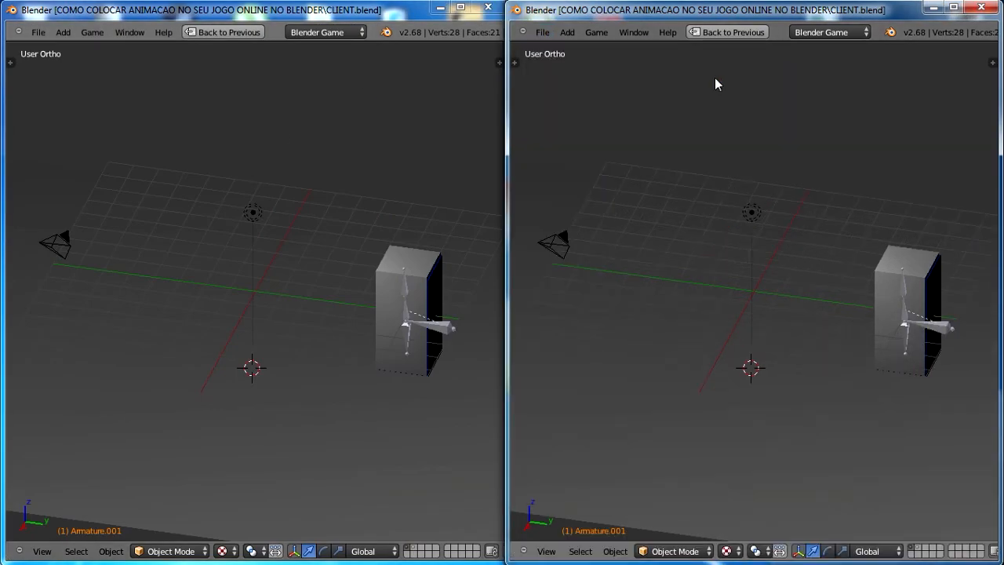
# - Run the game in both Blender windows and move the character to test the synchronised animation
pyautogui.press('p')
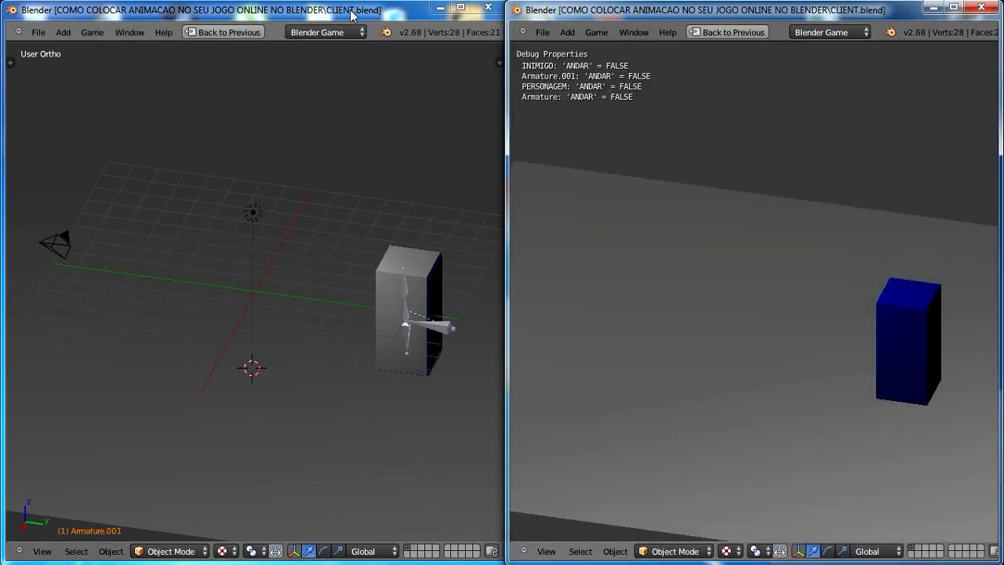
pyautogui.press('p')
pyautogui.press('Left')
pyautogui.press('Down')
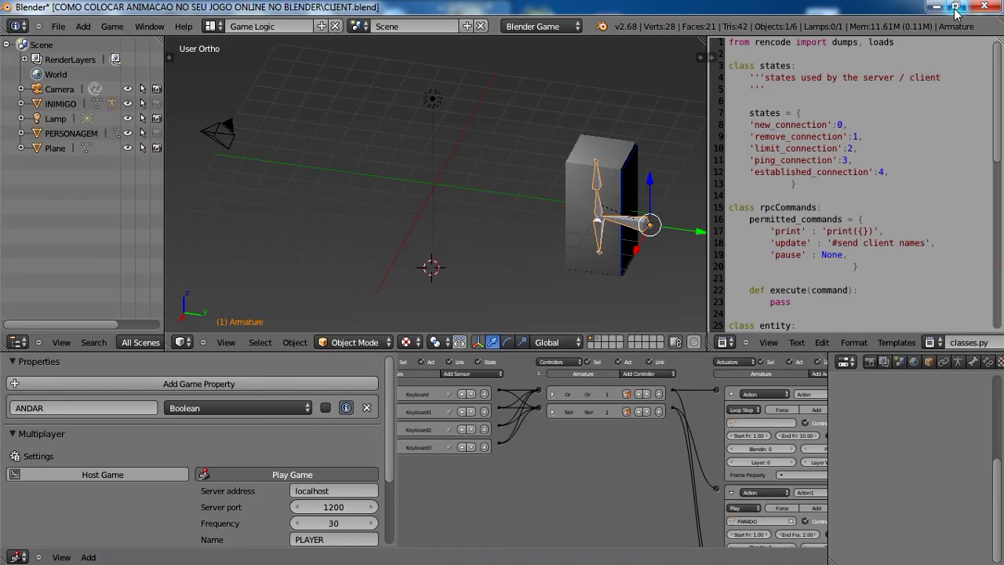
# - Check which actions are available to Armature's first Action actuator in the second Blender window
pyautogui.click(731, 423)
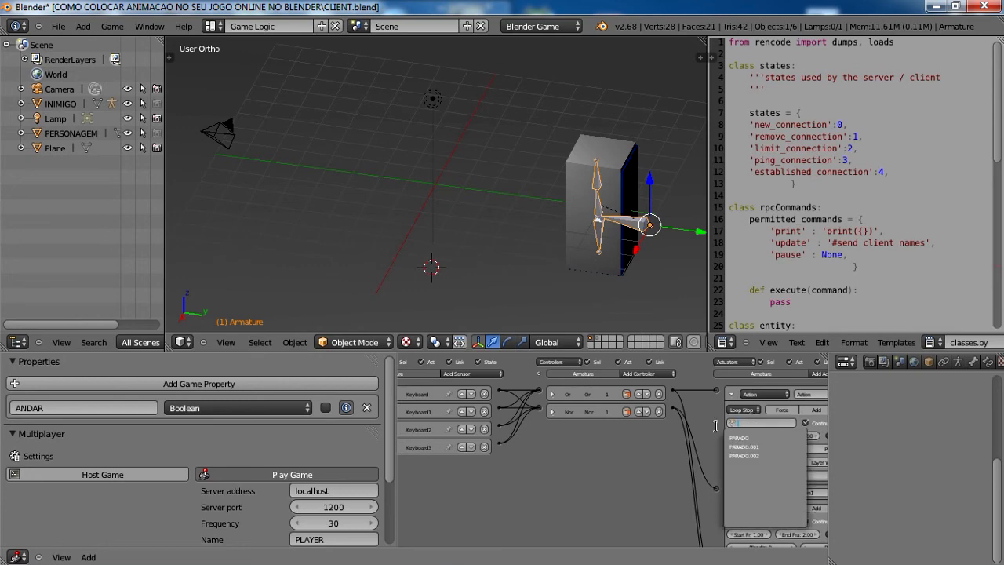
pyautogui.click(707, 419)
pyautogui.click(957, 7)
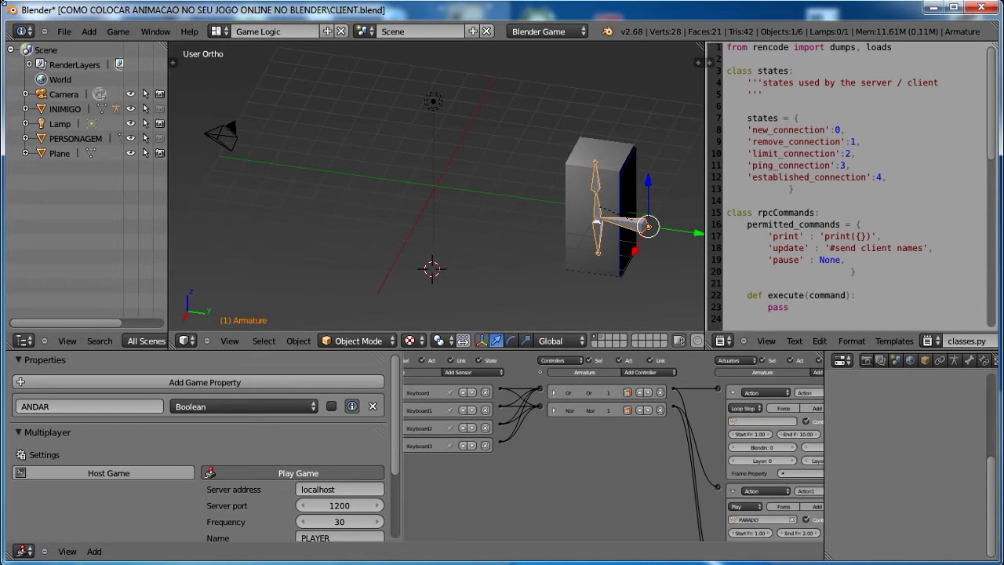
pyautogui.moveTo(4, 17); pyautogui.dragTo(511, 73)
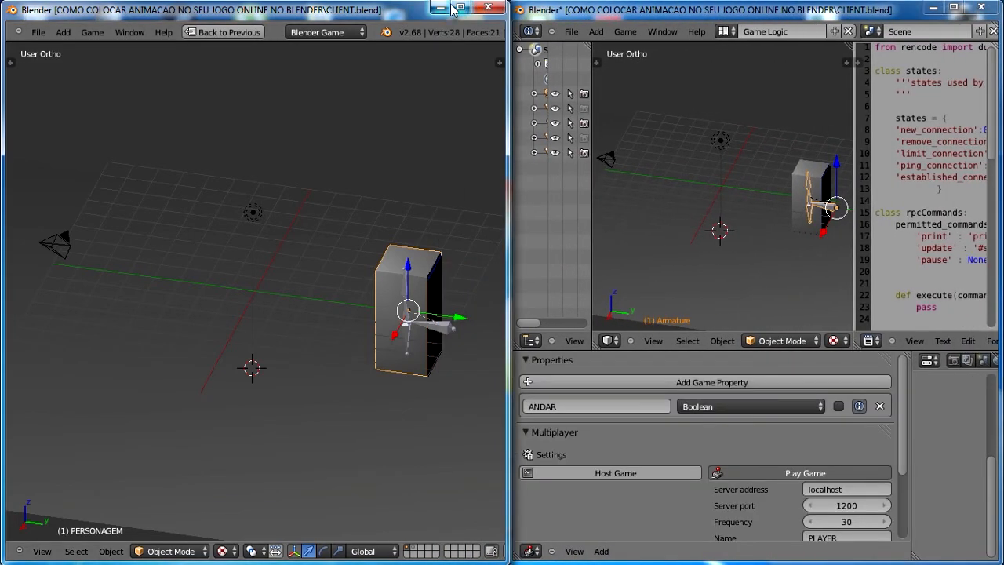
# - Enlarge the first Blender window, test-run the game there, stop it and return to the full Game Logic layout
pyautogui.click(460, 8)
pyautogui.press('p')
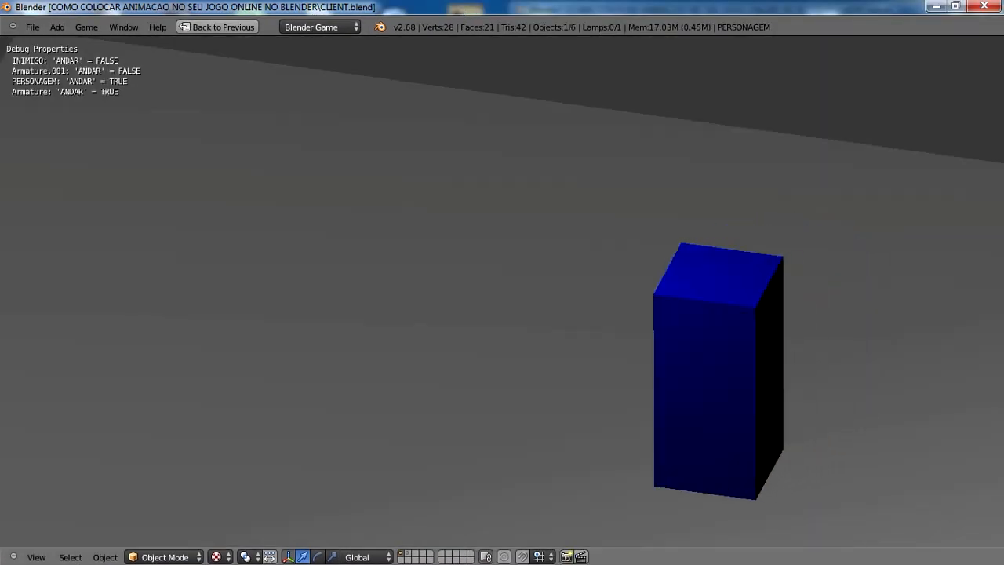
pyautogui.press('Escape')
pyautogui.hotkey('ctrl', 'Up')
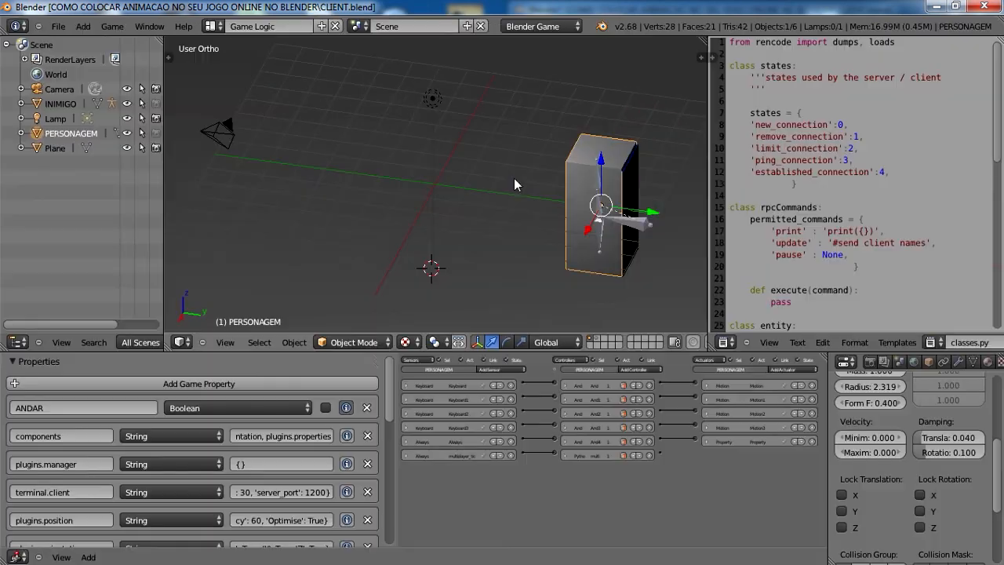
# - Select the PERSONAGEM character's Armature and check the settings of its first Action actuator
pyautogui.rightClick(648, 216)
pyautogui.click(706, 386)
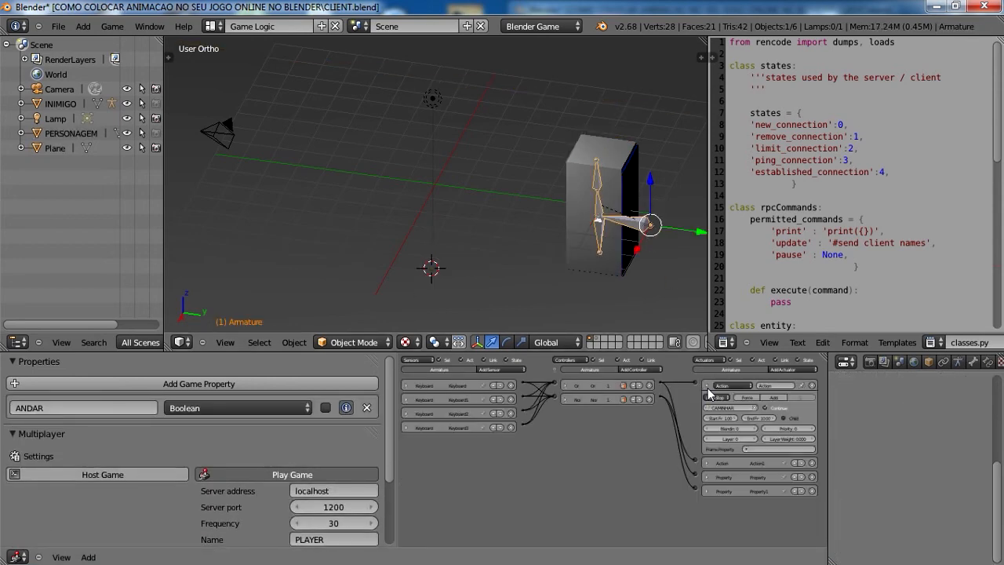
pyautogui.click(708, 386)
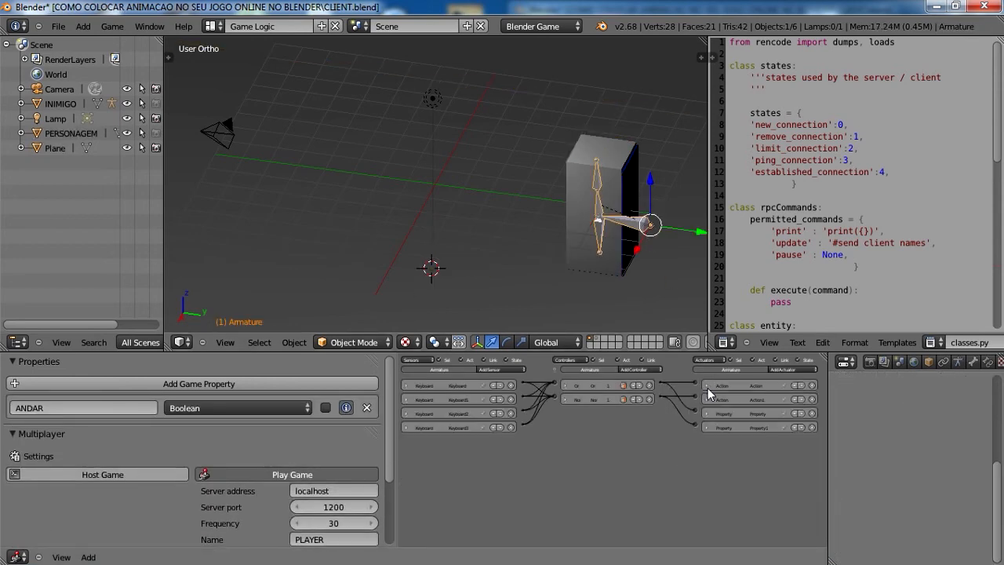
# - In the Animation layout, assign the CAMINHAR action to Armature and give that action a fake user
pyautogui.click(212, 26)
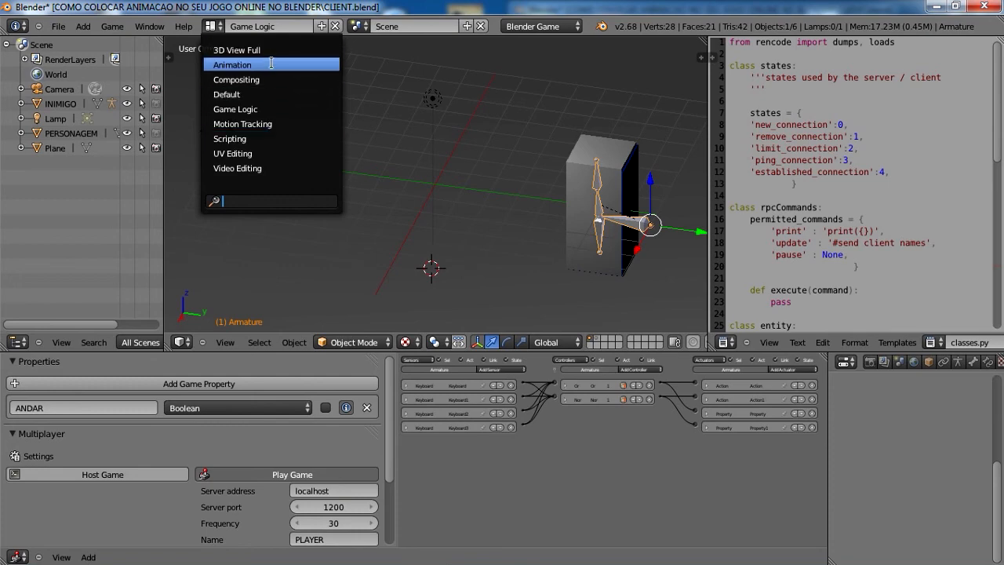
pyautogui.click(235, 65)
pyautogui.moveTo(334, 363); pyautogui.dragTo(216, 339, button='middle')
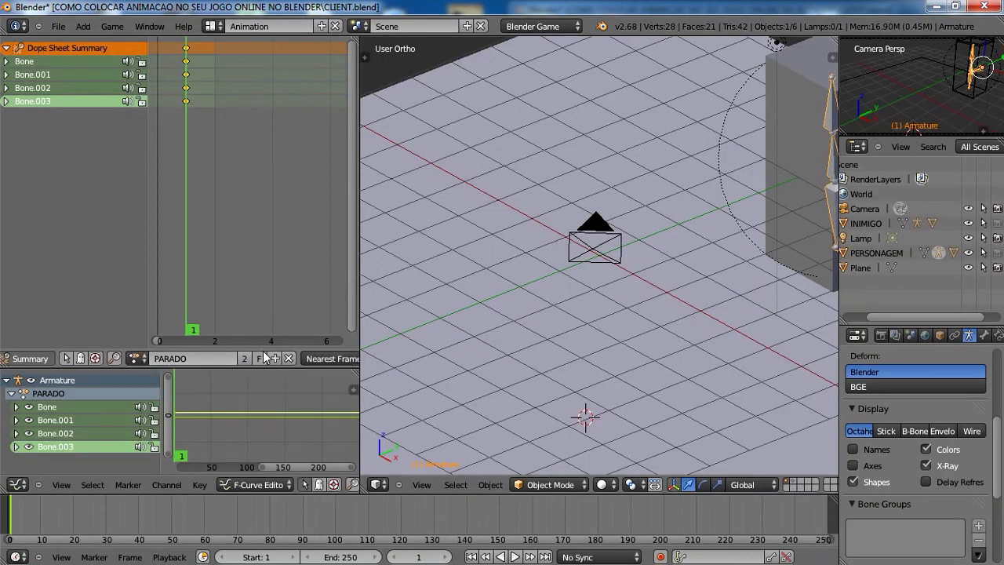
pyautogui.click(136, 359)
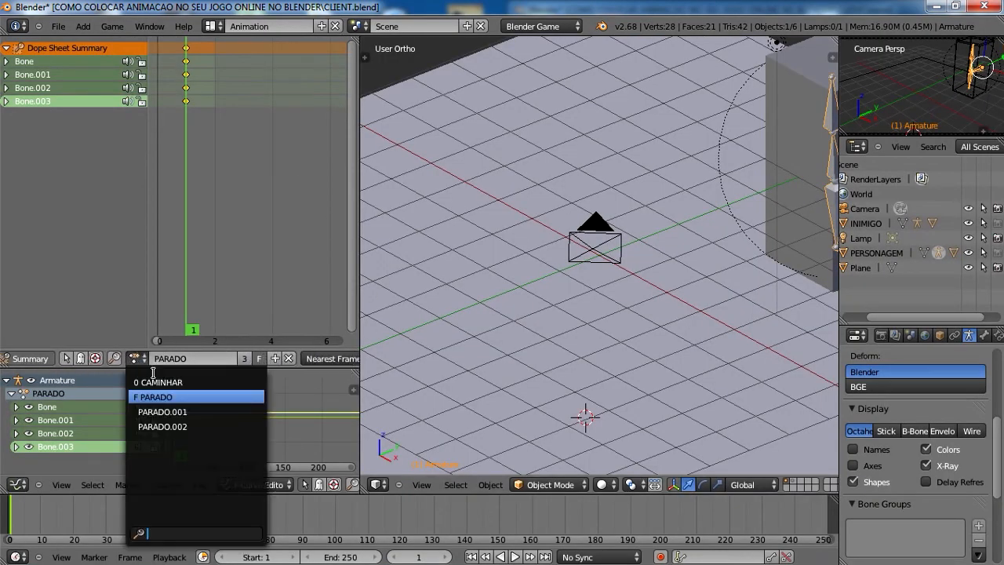
pyautogui.click(166, 379)
pyautogui.click(260, 359)
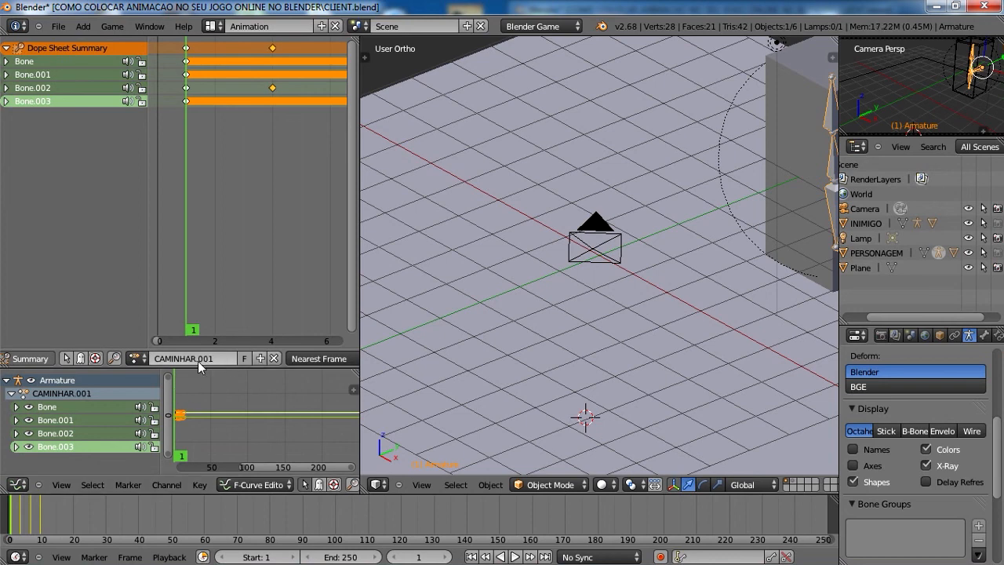
pyautogui.click(135, 359)
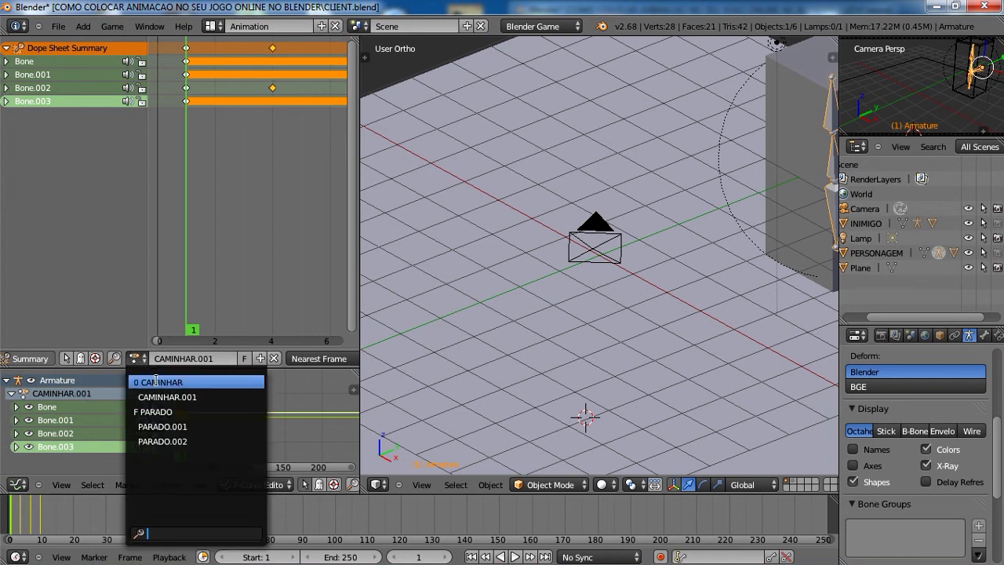
pyautogui.click(158, 382)
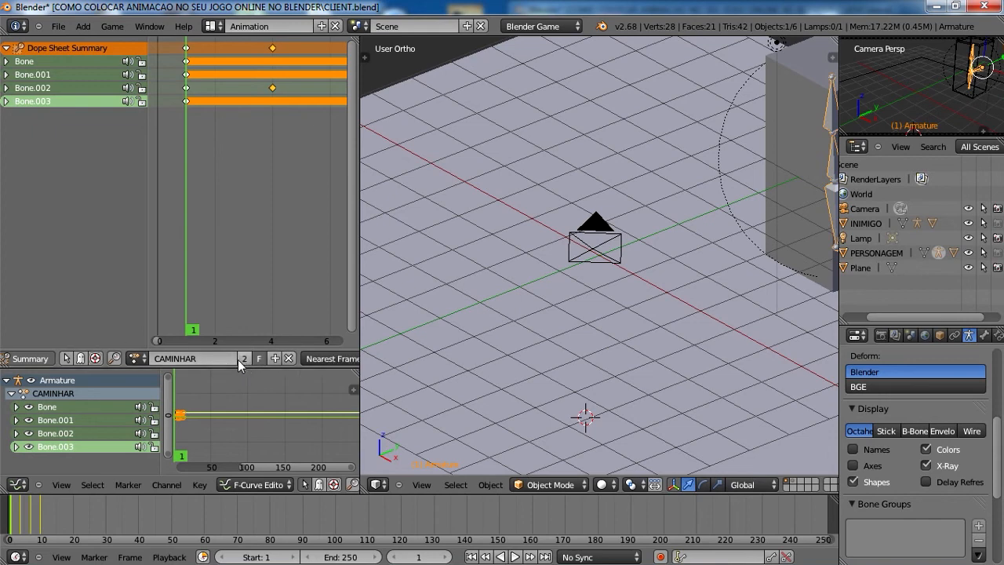
# - Assign the PARADO action back to Armature and return to the Game Logic layout
pyautogui.click(134, 358)
pyautogui.click(154, 412)
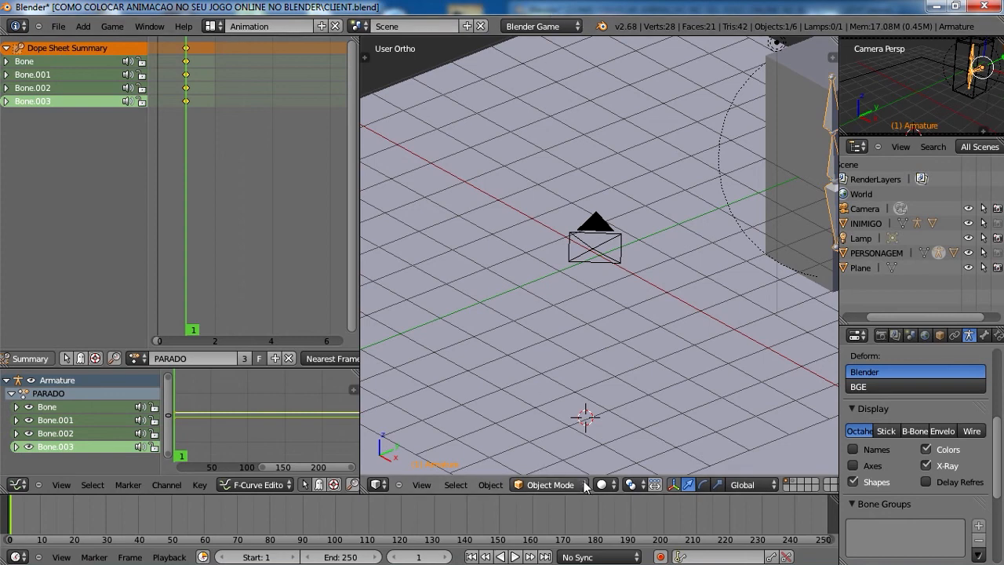
pyautogui.click(212, 26)
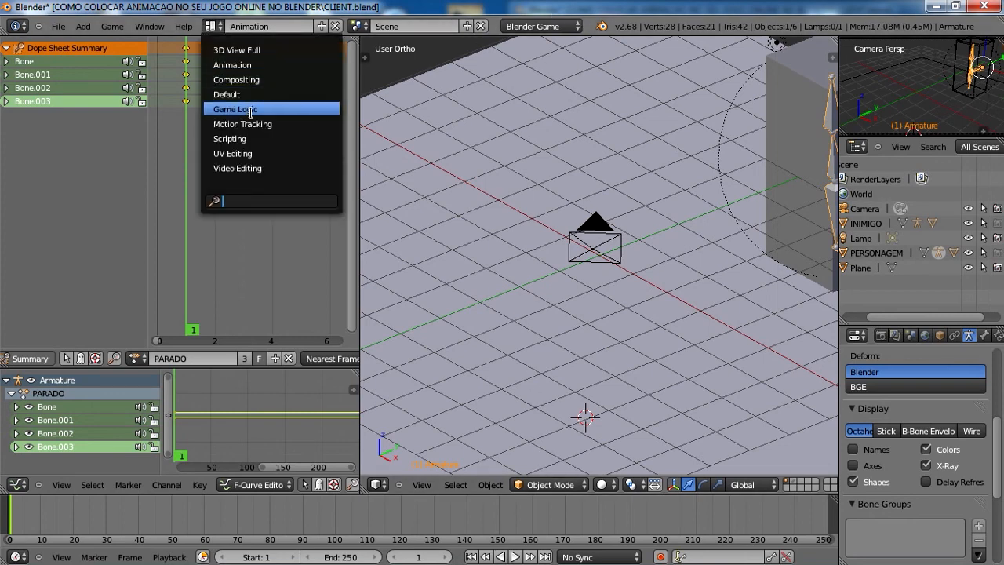
pyautogui.click(243, 109)
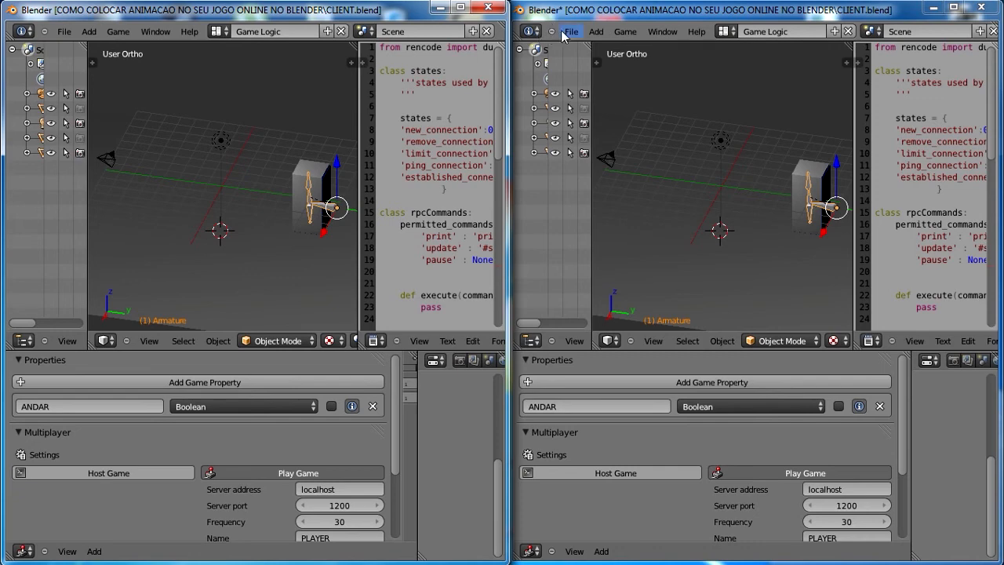
# - Reload the recent CLIENT.blend file in the second Blender window and maximise that window
pyautogui.click(571, 31)
pyautogui.moveTo(638, 74)
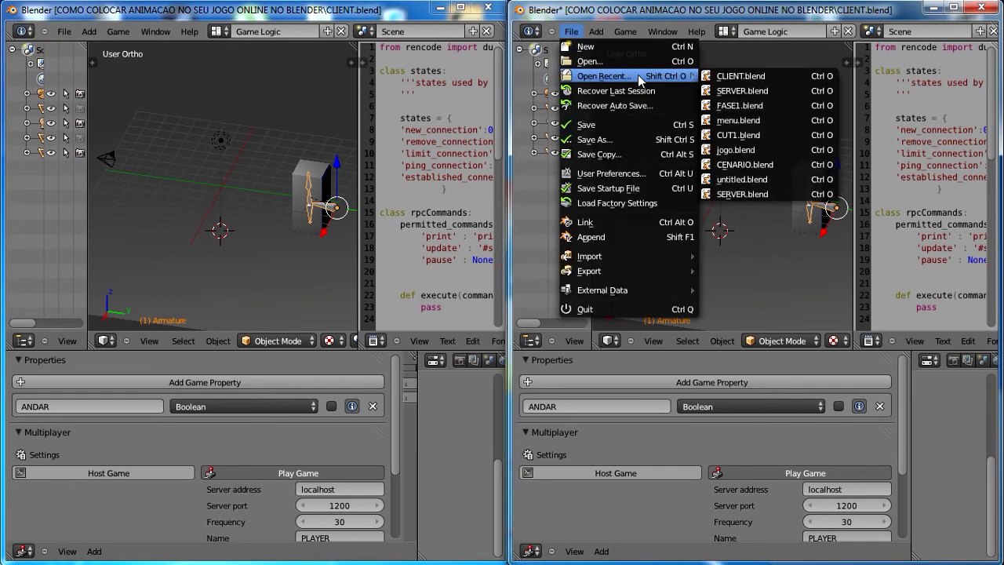
pyautogui.click(736, 78)
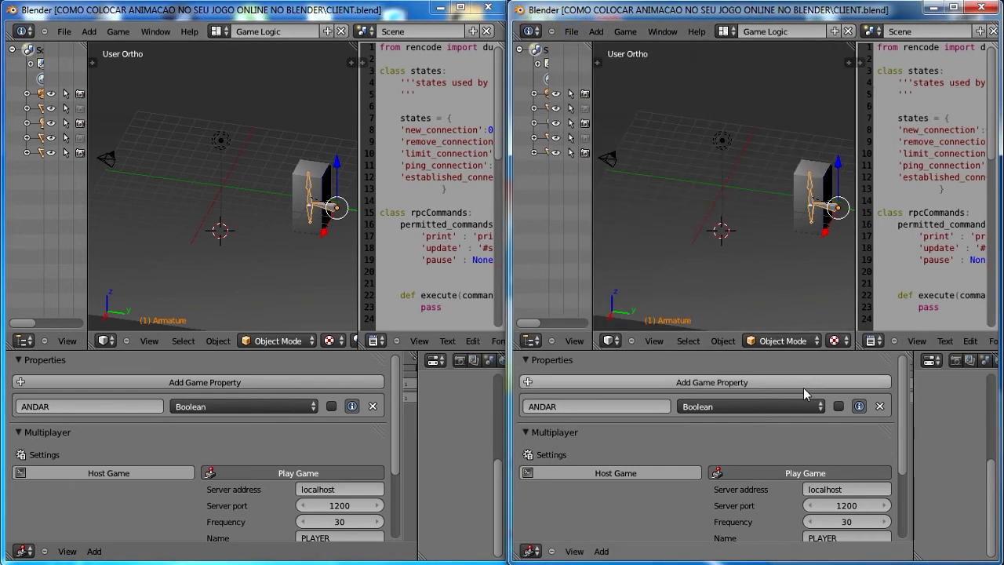
pyautogui.click(954, 8)
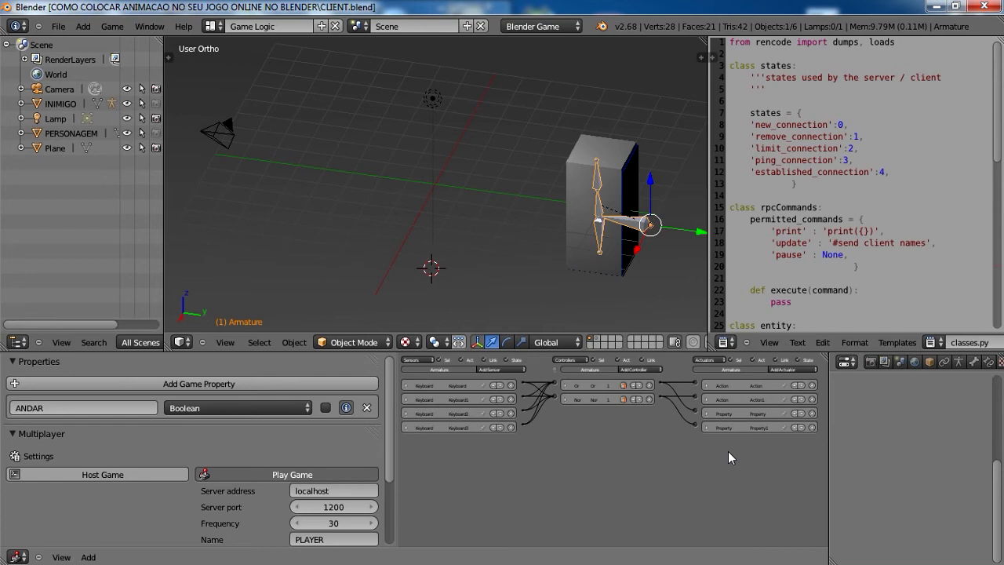
# - Check the Armature's first Action actuator, then briefly test-run the game and stop it
pyautogui.click(707, 386)
pyautogui.scroll(2, 722, 407)
pyautogui.click(721, 392)
pyautogui.scroll(-3, 638, 283)
pyautogui.scroll(1, 637, 283)
pyautogui.press('p')
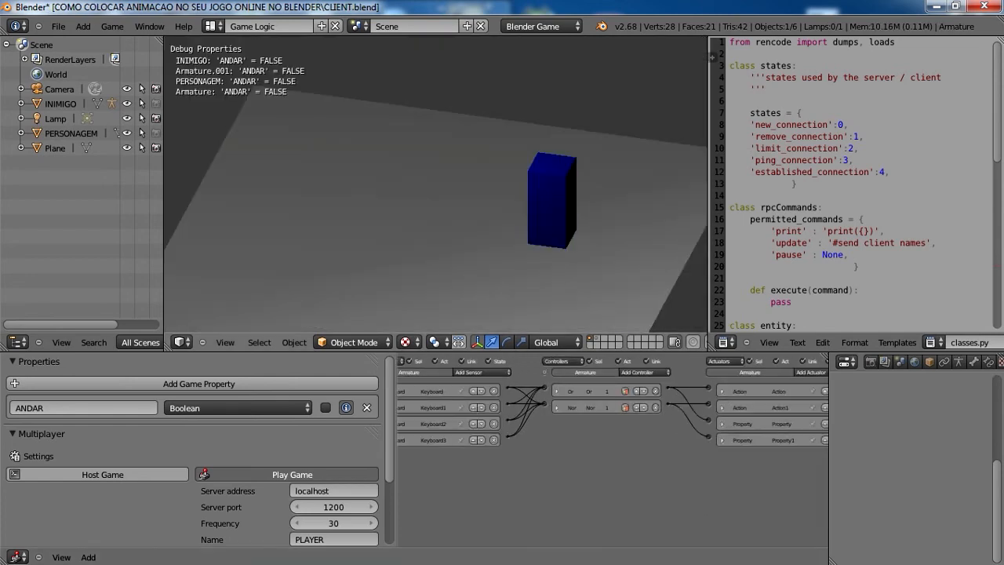
pyautogui.press('Escape')
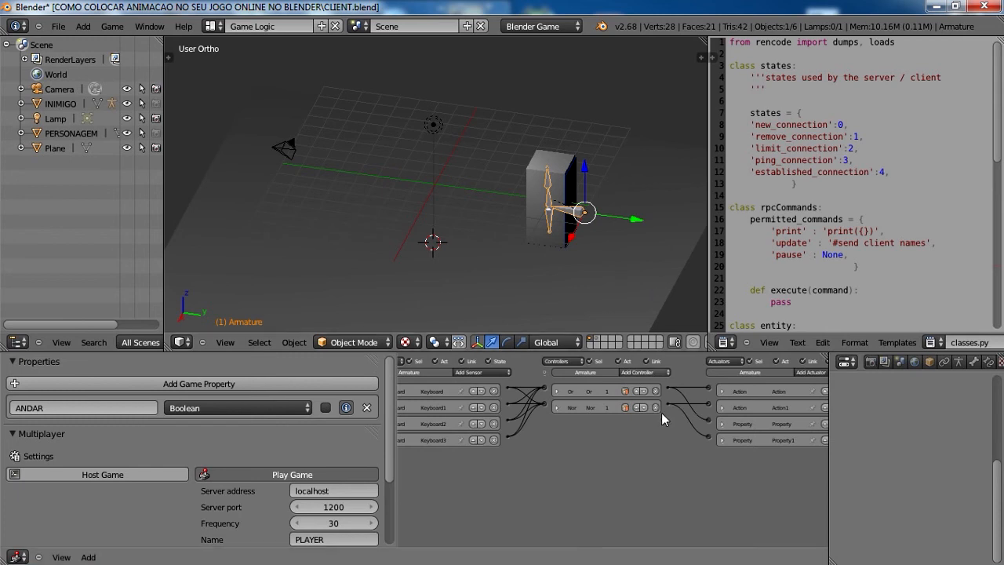
# - Inspect the logic of the INIMIGO object on the second layer and return to the first layer
pyautogui.click(600, 343)
pyautogui.rightClick(570, 197)
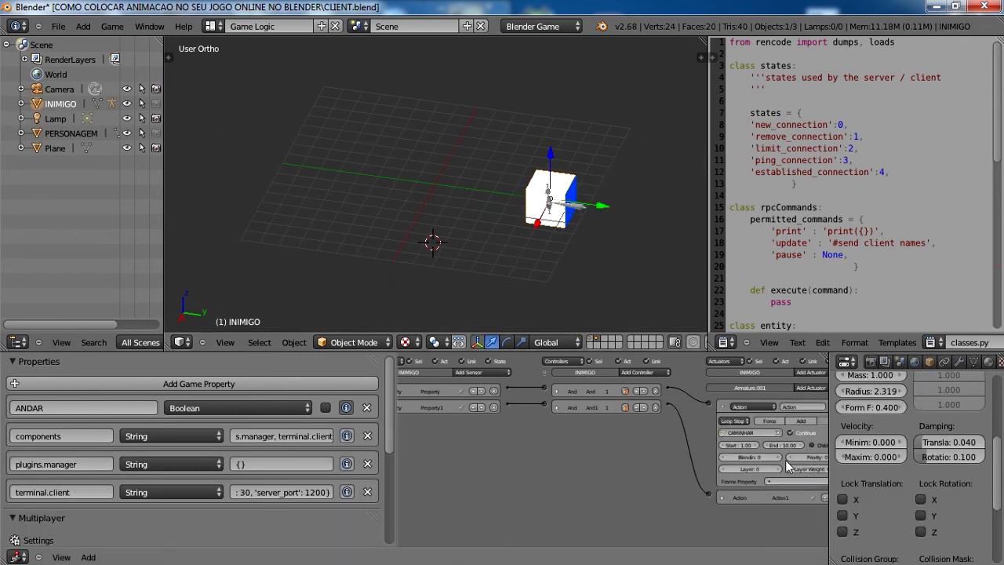
pyautogui.click(594, 342)
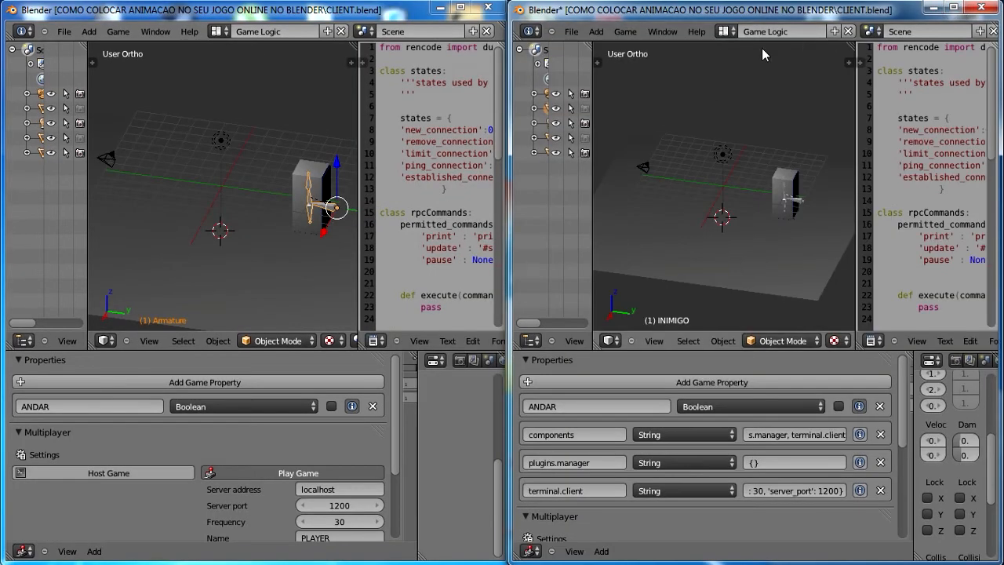
# - Enlarge the 3D view in both side-by-side Blender windows and start the game in each client
pyautogui.hotkey('ctrl', 'Up')
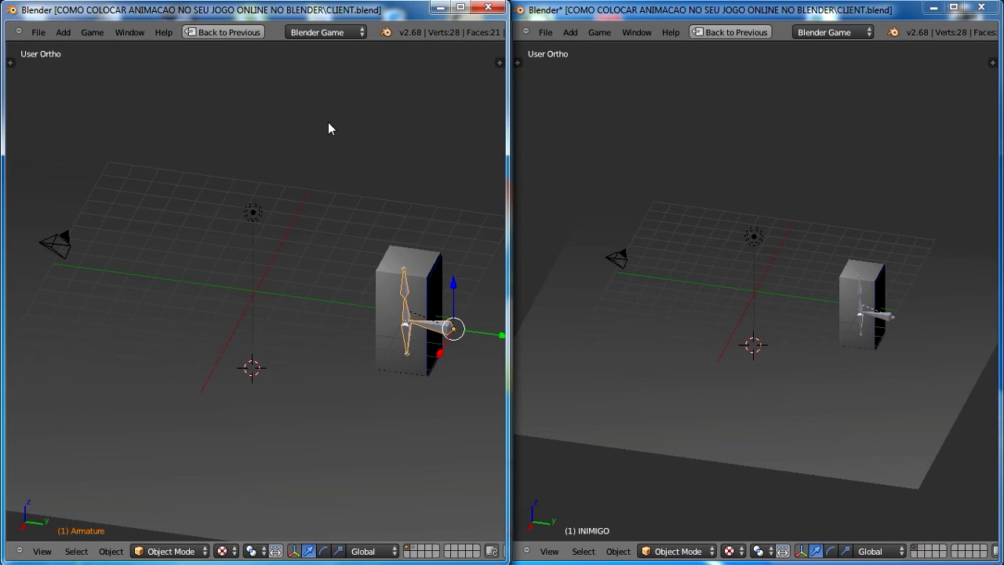
pyautogui.press('p')
pyautogui.click(650, 11)
pyautogui.press('p')
# - Walk and turn the character in the second client to test its animation in the first client
pyautogui.press('Up')
pyautogui.press('Right')
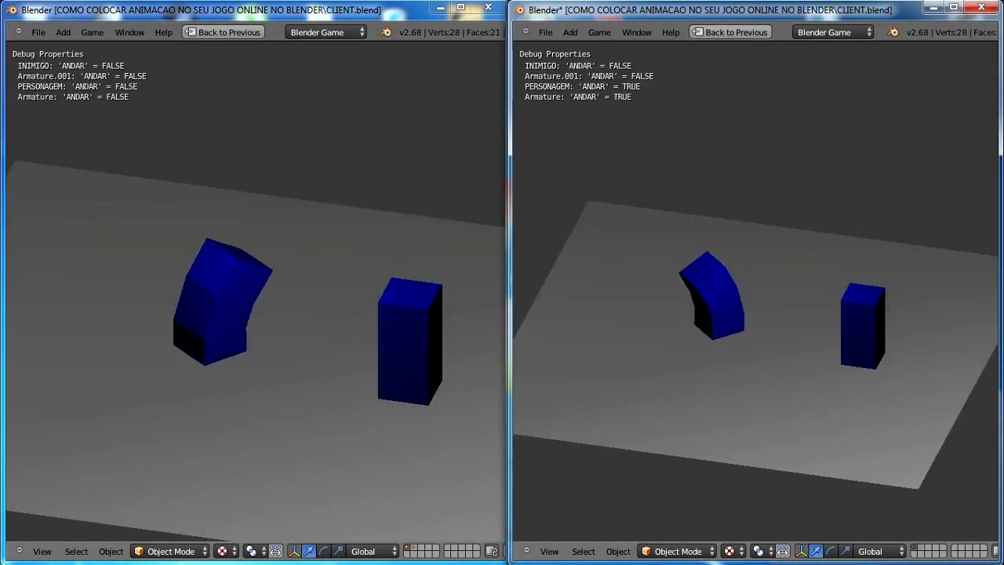
pyautogui.press('Up')
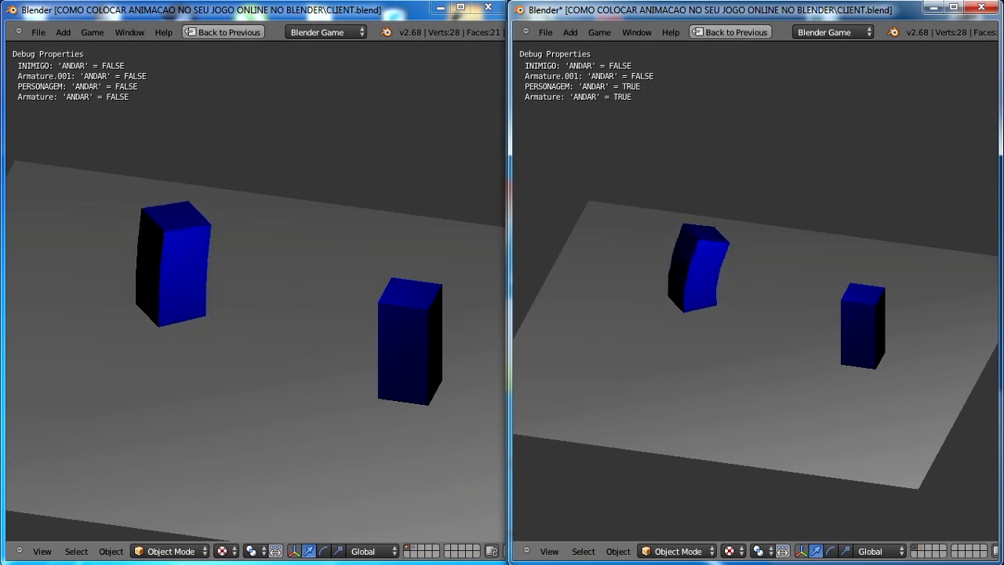
pyautogui.press('Left')
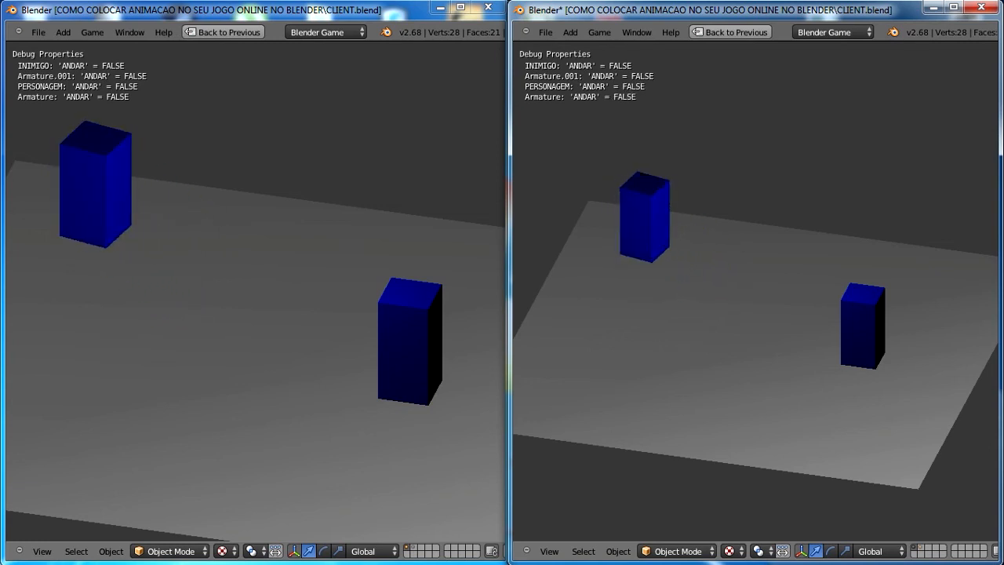
# - Switch to the first client and walk and turn its character to test the synchronisation
pyautogui.click(366, 15)
pyautogui.press('Up')
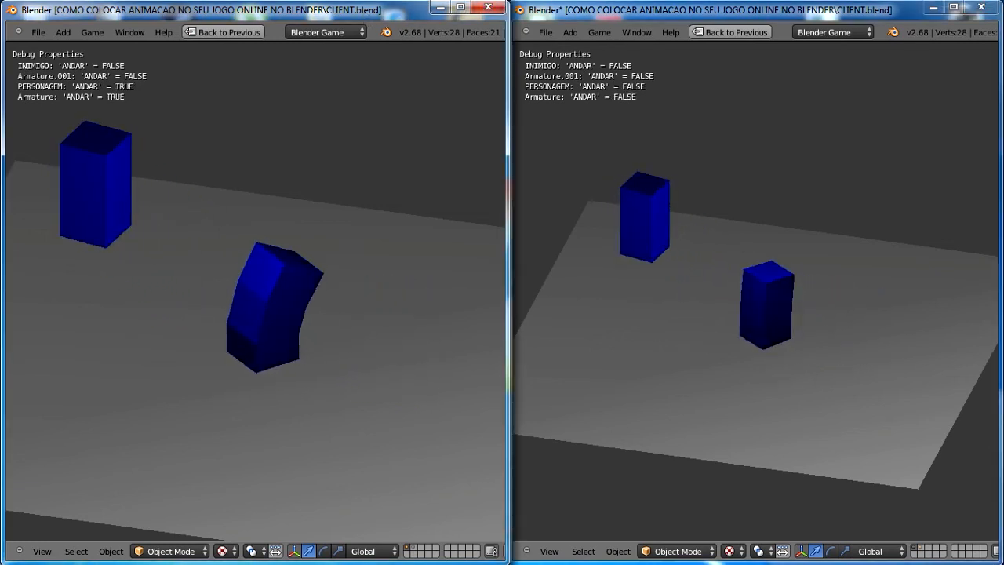
pyautogui.press('Right')
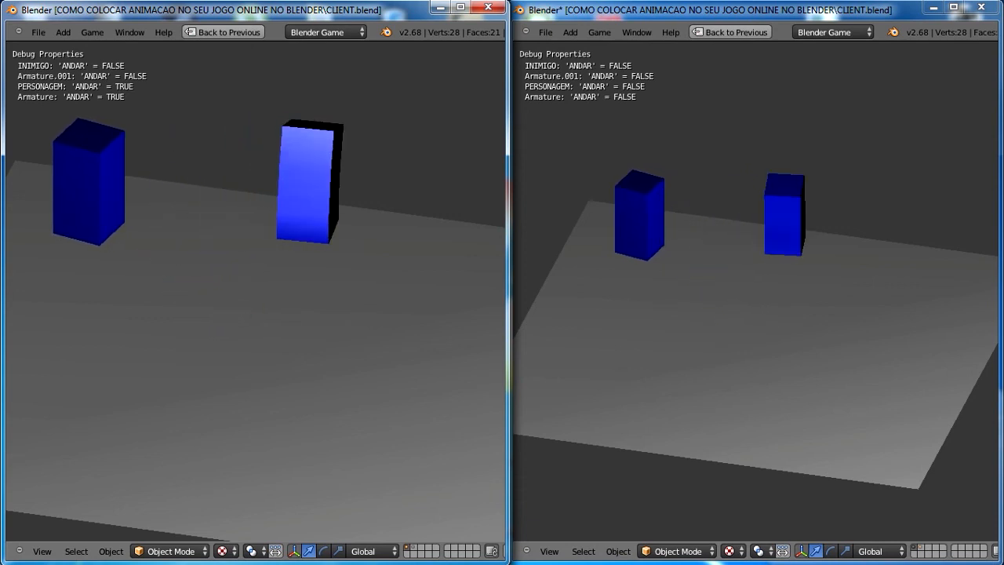
# - Return to the second client and steer its character around the plane past the other character
pyautogui.click(697, 20)
pyautogui.press('Up')
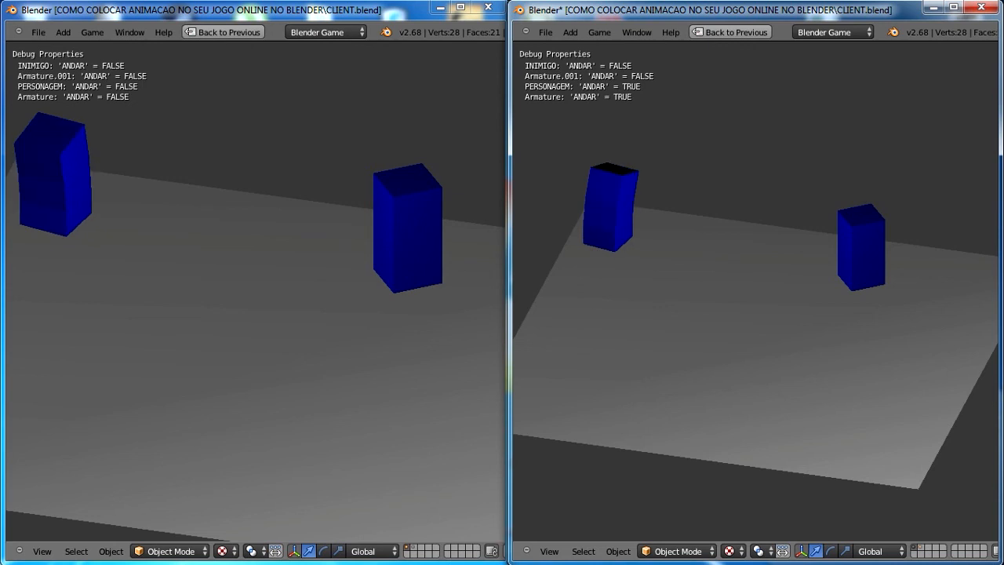
pyautogui.press('Left')
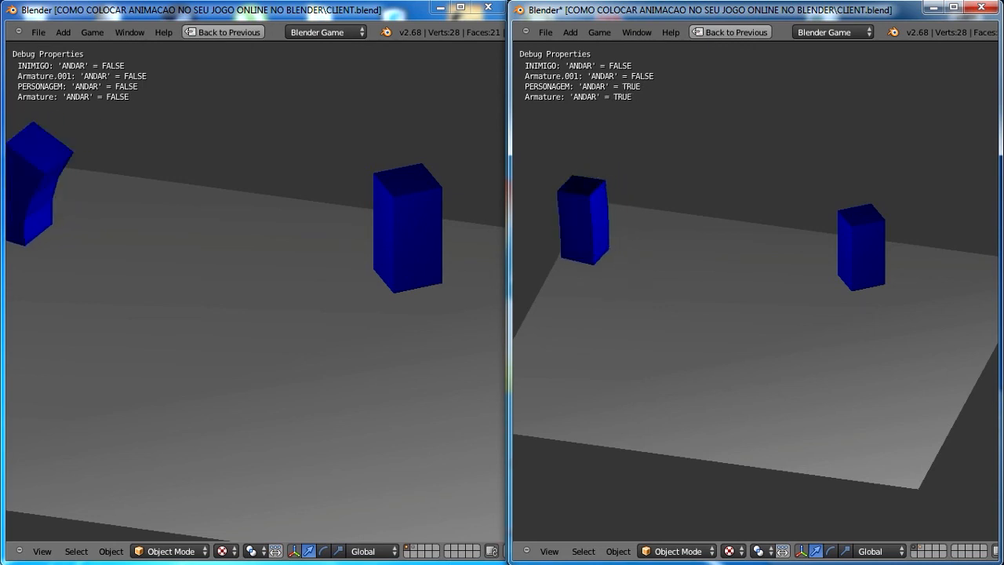
pyautogui.press('Left')
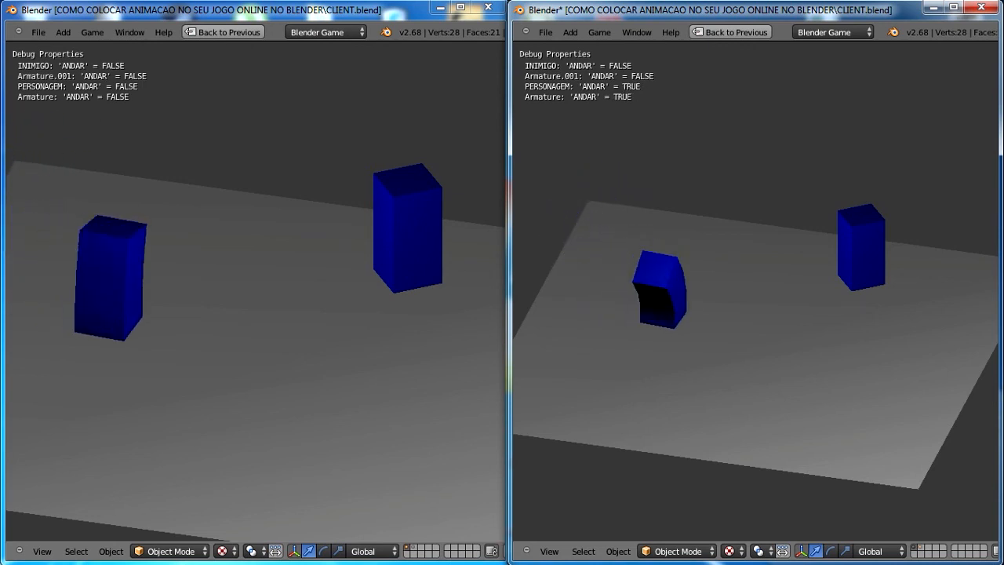
pyautogui.press('Left')
pyautogui.press('Right')
pyautogui.press('Right')
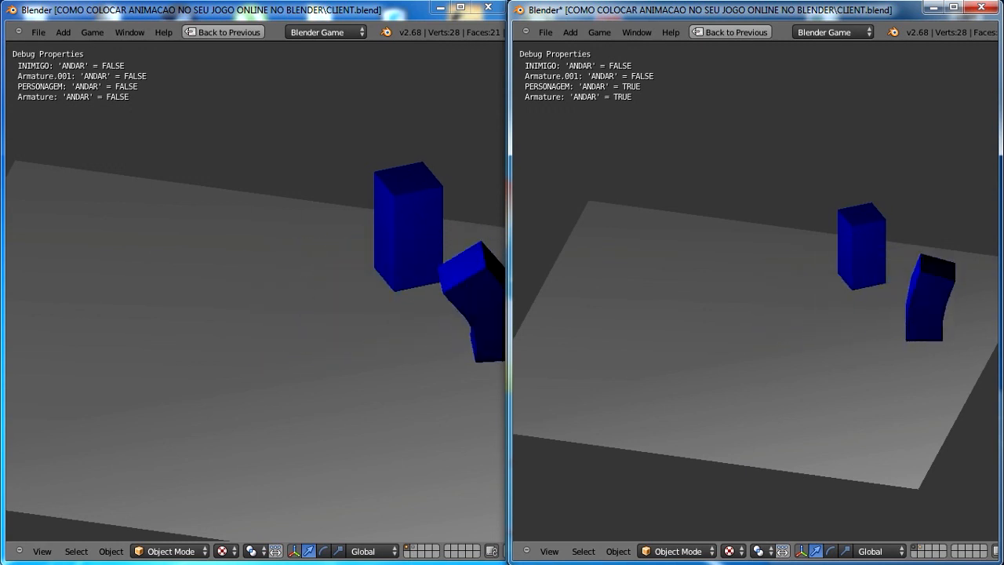
# - Stop the game in both clients, then restore the full Game Logic layout in the first window and maximise it
pyautogui.press('Escape')
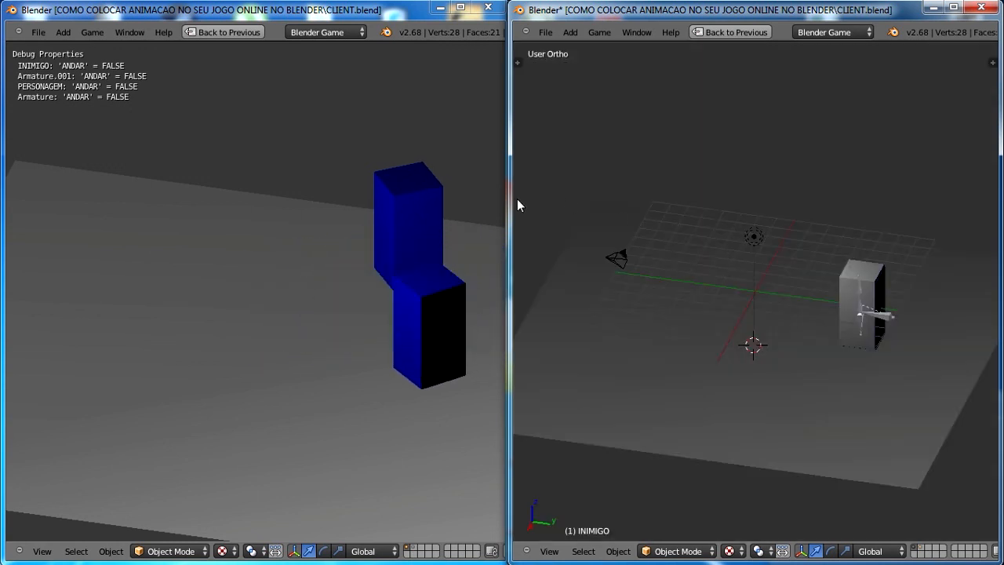
pyautogui.click(423, 171)
pyautogui.press('Escape')
pyautogui.hotkey('ctrl', 'Up')
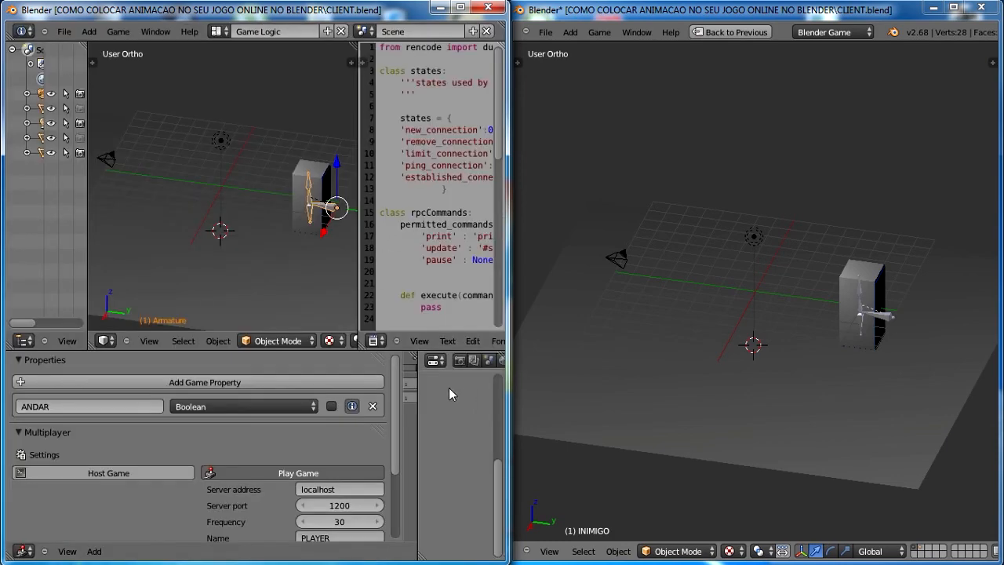
pyautogui.moveTo(402, 369); pyautogui.dragTo(345, 369)
pyautogui.click(458, 8)
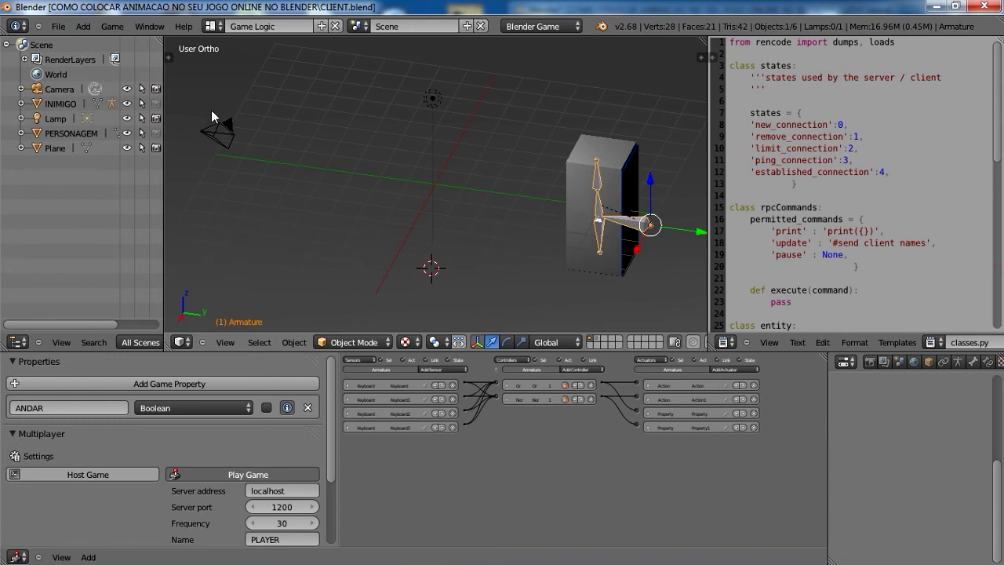
# - In top view, move the Camera behind the character at the plane's edge, rotate it to face the character and check the camera view
pyautogui.rightClick(219, 132)
pyautogui.press('KP_7')
pyautogui.scroll(-5, 441, 156)
pyautogui.scroll(4, 442, 156)
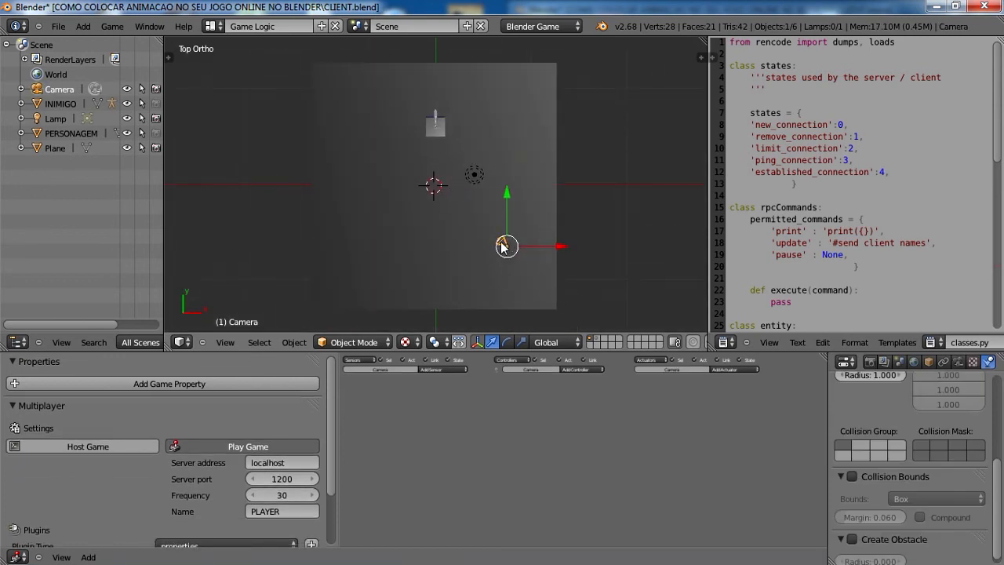
pyautogui.press('g')
pyautogui.click(458, 74)
pyautogui.press('r')
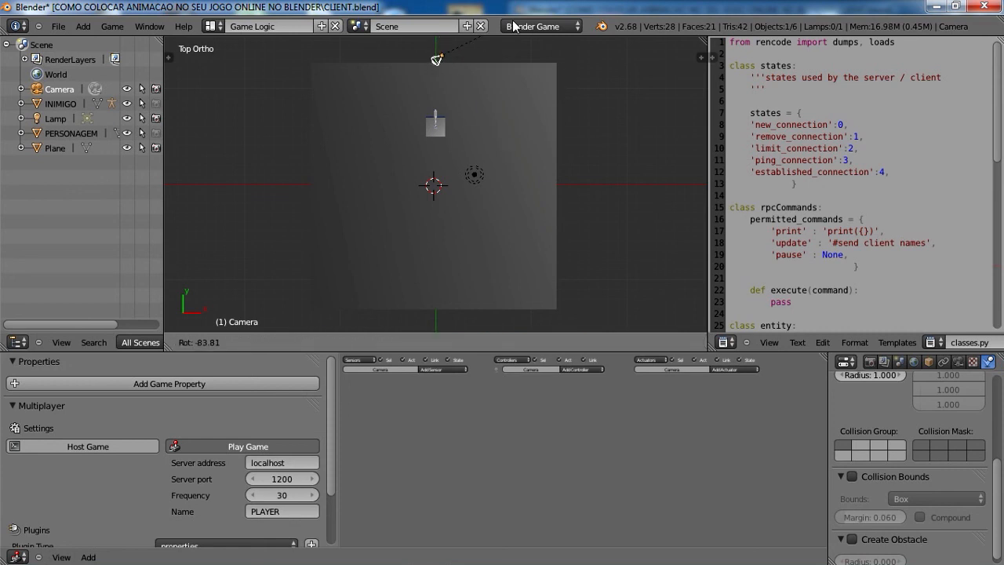
pyautogui.click(444, 30)
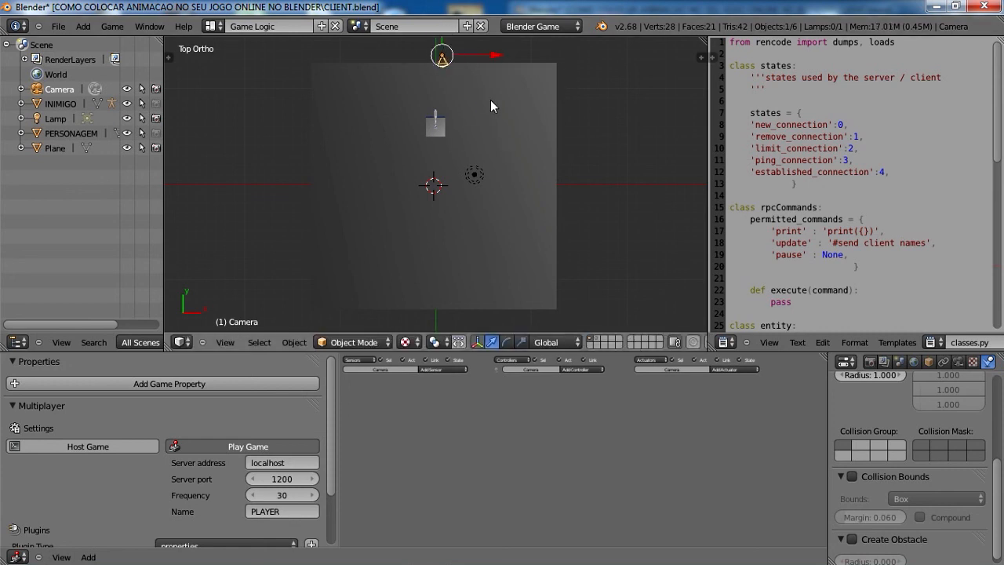
pyautogui.press('KP_0')
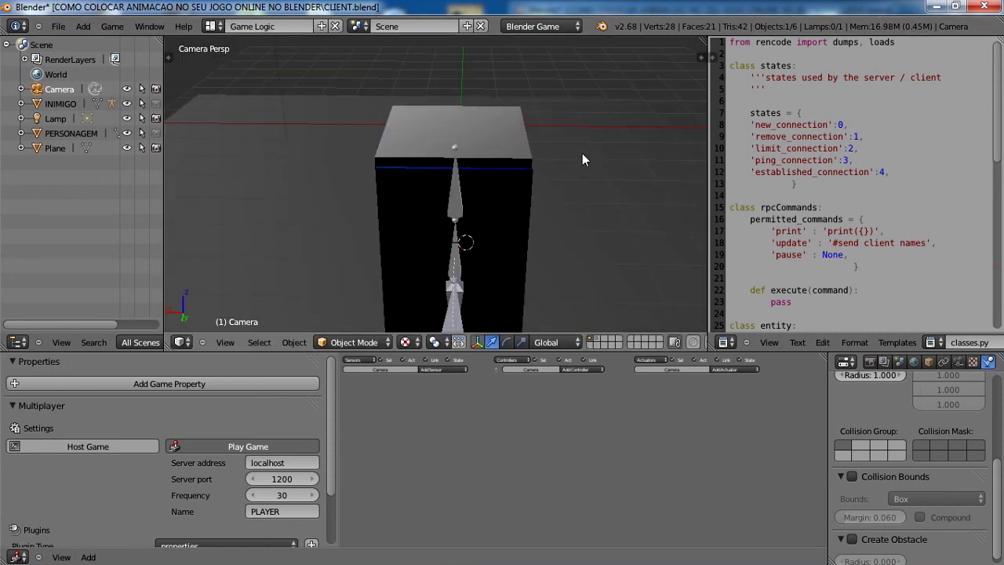
# - Parent the Camera to the PERSONAGEM object
pyautogui.rightClick(497, 148)
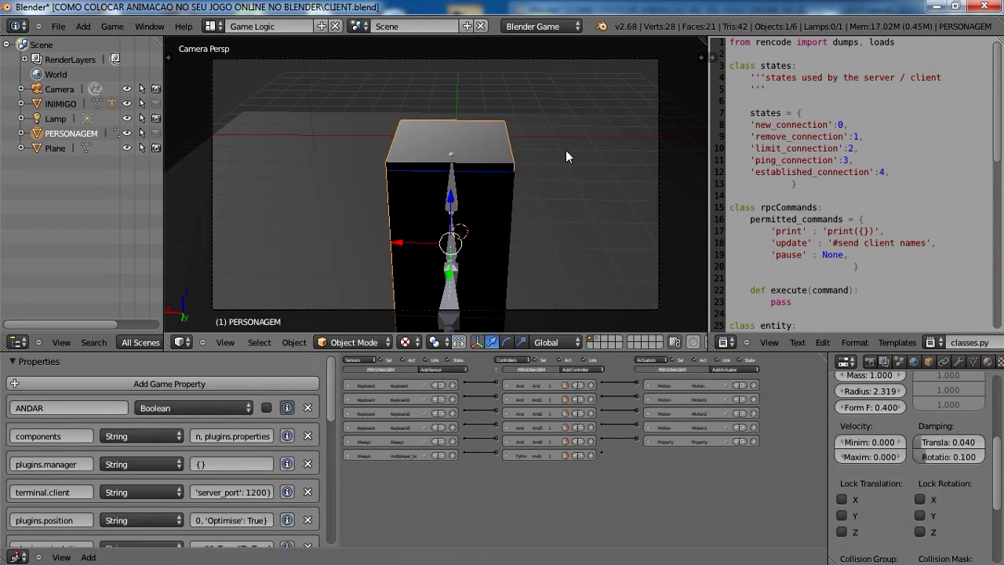
pyautogui.rightClick(656, 145)
pyautogui.rightClick(508, 141)
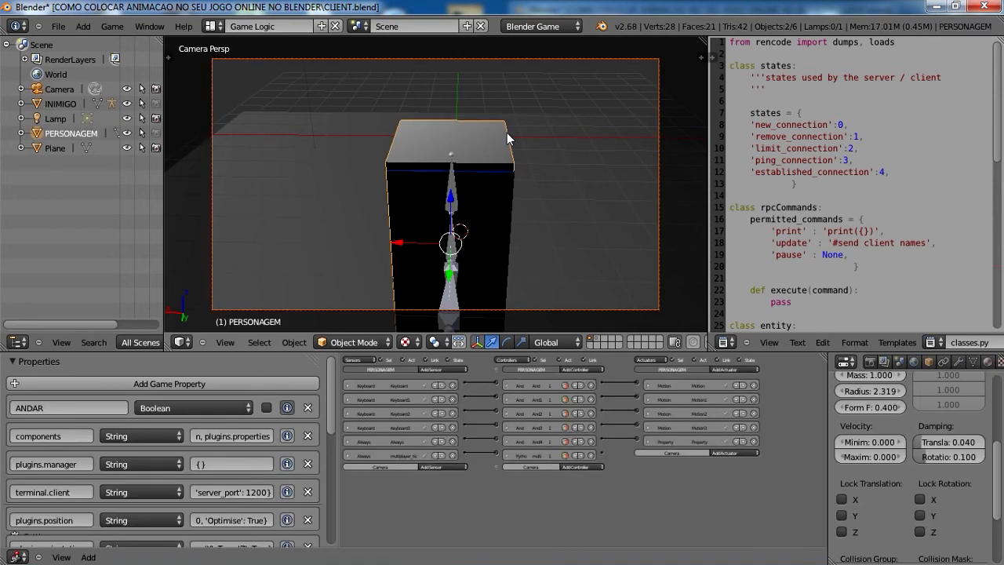
pyautogui.hotkey('ctrl', 'p')
pyautogui.click(506, 134)
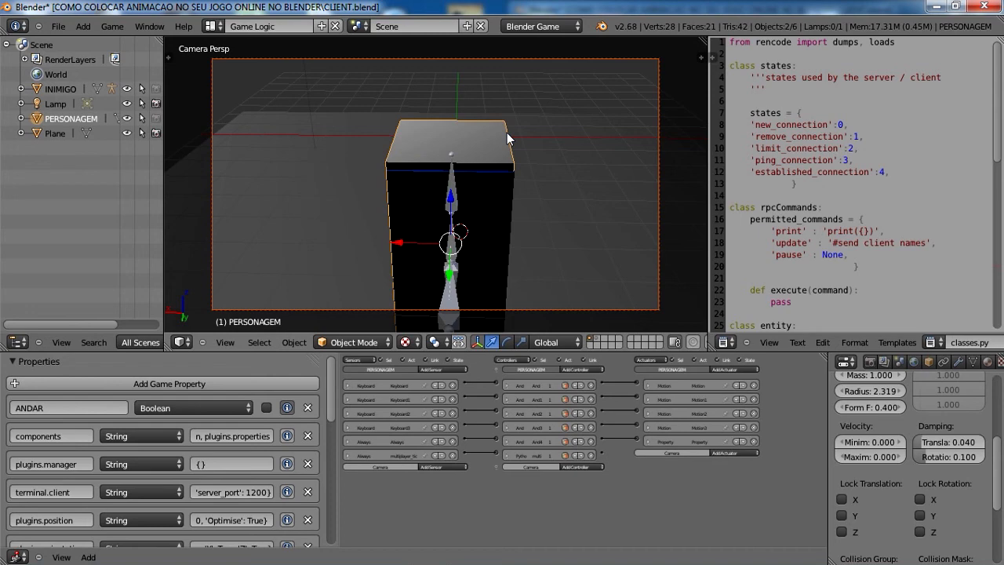
# - Save CLIENT.blend, then briefly run the game and stop it
pyautogui.press('Home')
pyautogui.hotkey('ctrl', 's')
pyautogui.scroll(-1, 508, 141)
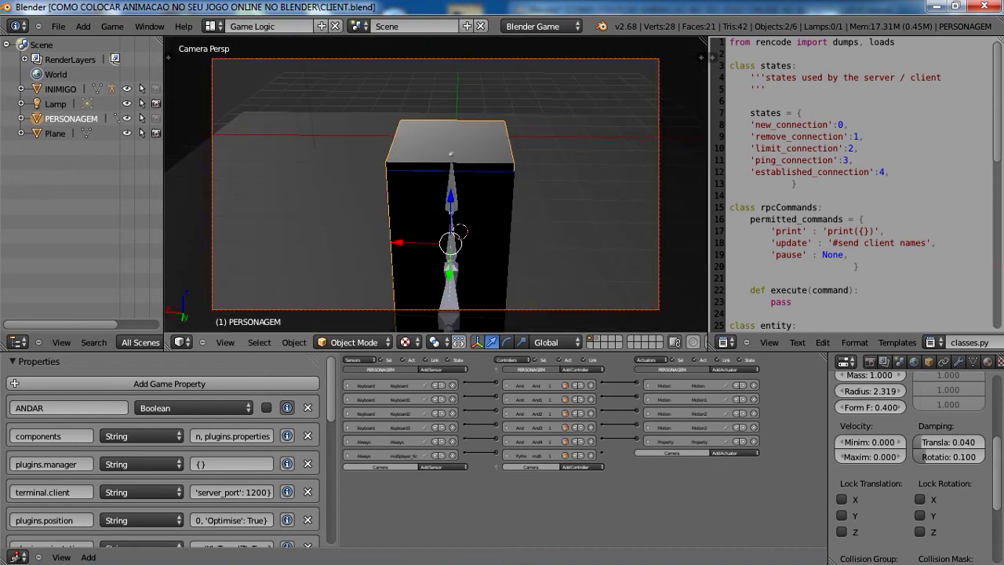
pyautogui.press('p')
pyautogui.press('Escape')
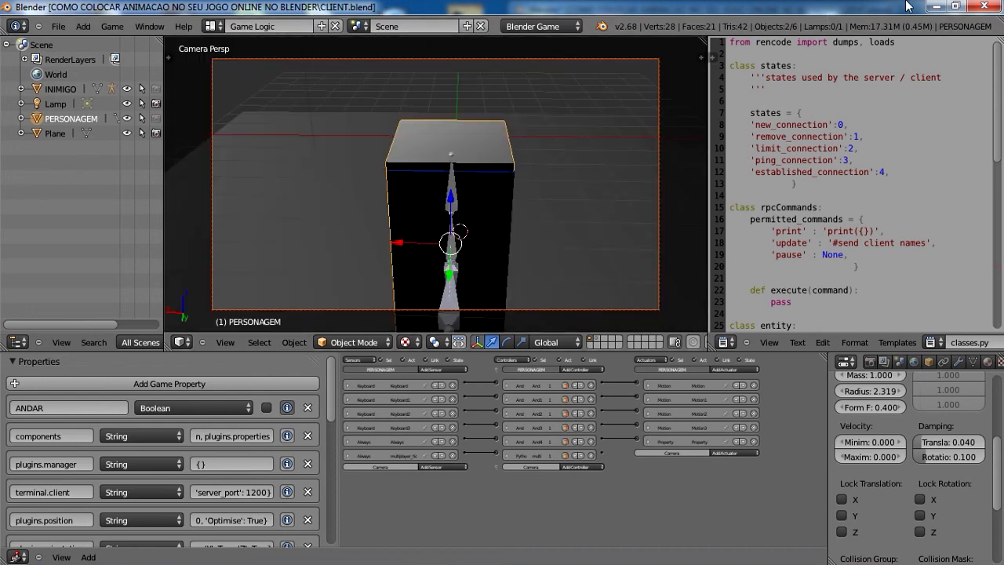
# - Put the first window back beside the second with its 3D view enlarged, and reload CLIENT.blend in the second window
pyautogui.click(955, 6)
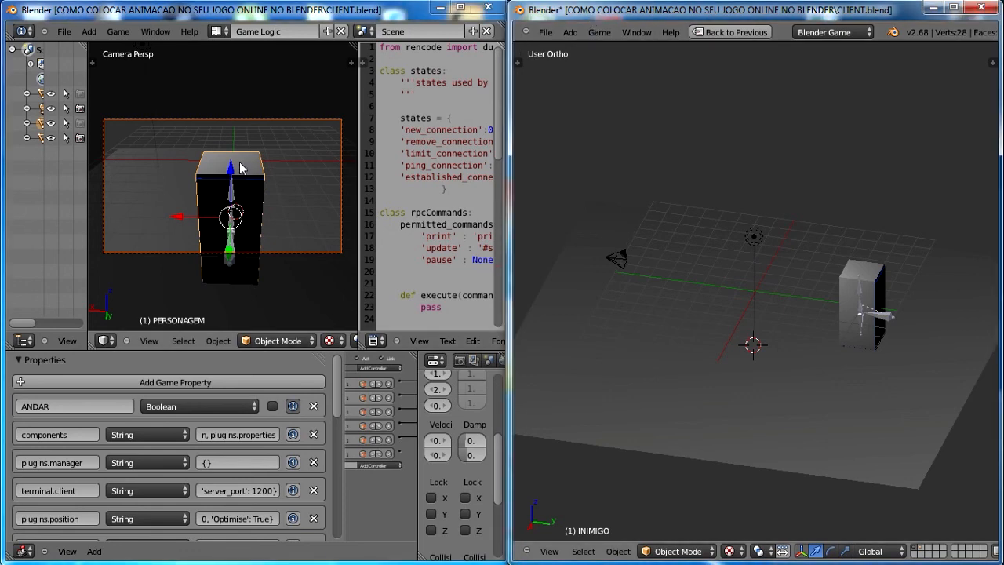
pyautogui.hotkey('ctrl', 'Up')
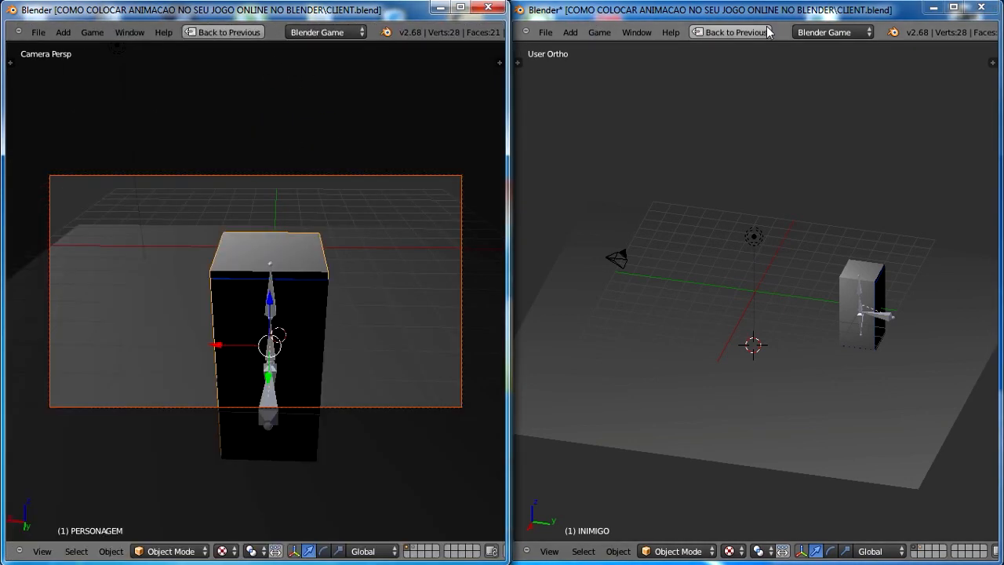
pyautogui.click(545, 32)
pyautogui.moveTo(590, 82)
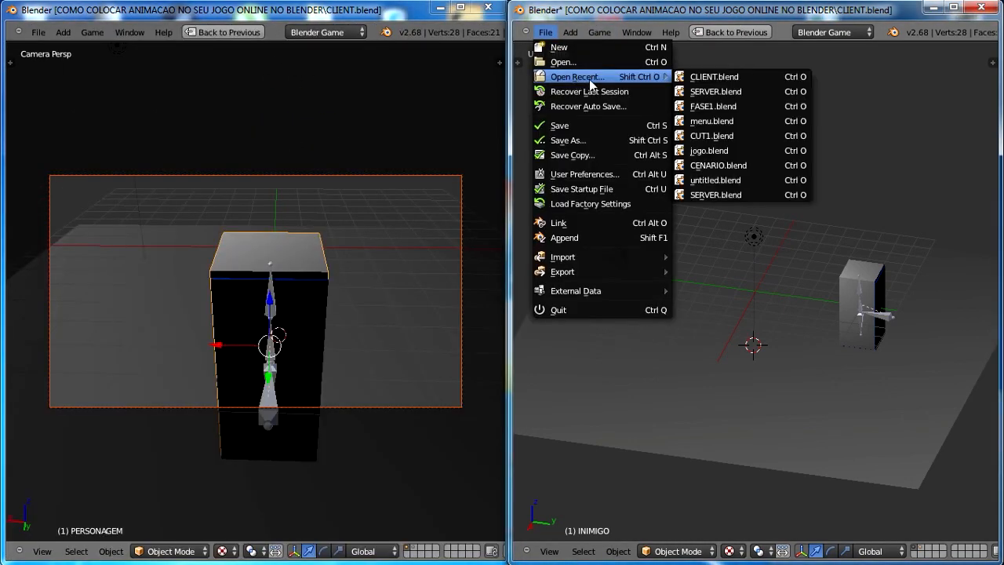
pyautogui.click(710, 81)
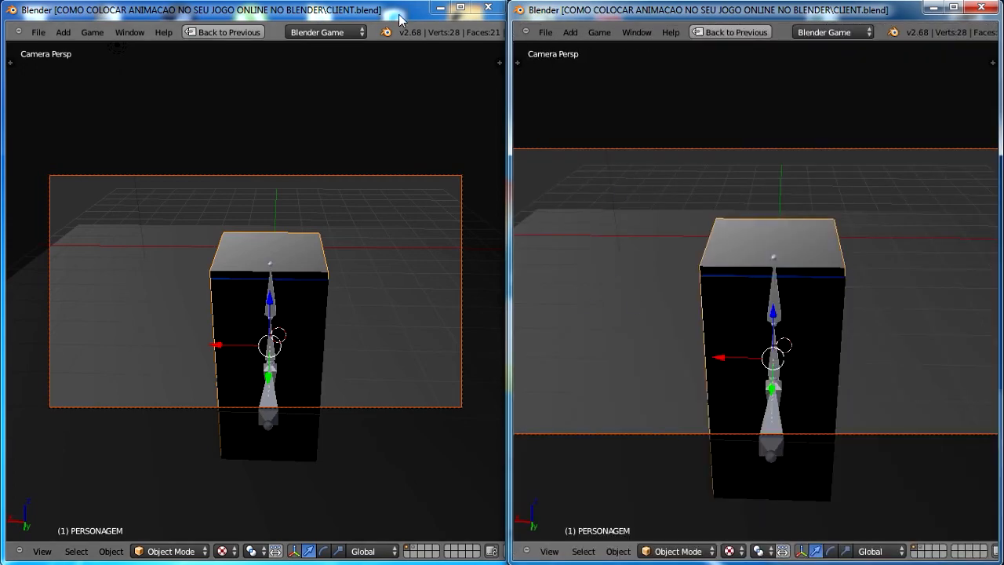
# - Start the game in both clients and walk the second client's character forward with the follow camera
pyautogui.press('p')
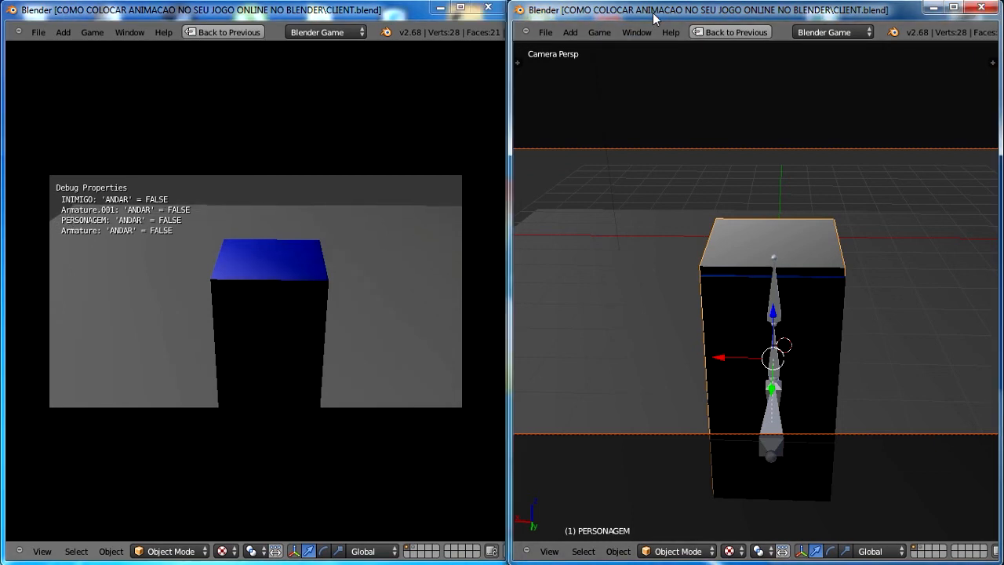
pyautogui.press('p')
pyautogui.press('w')
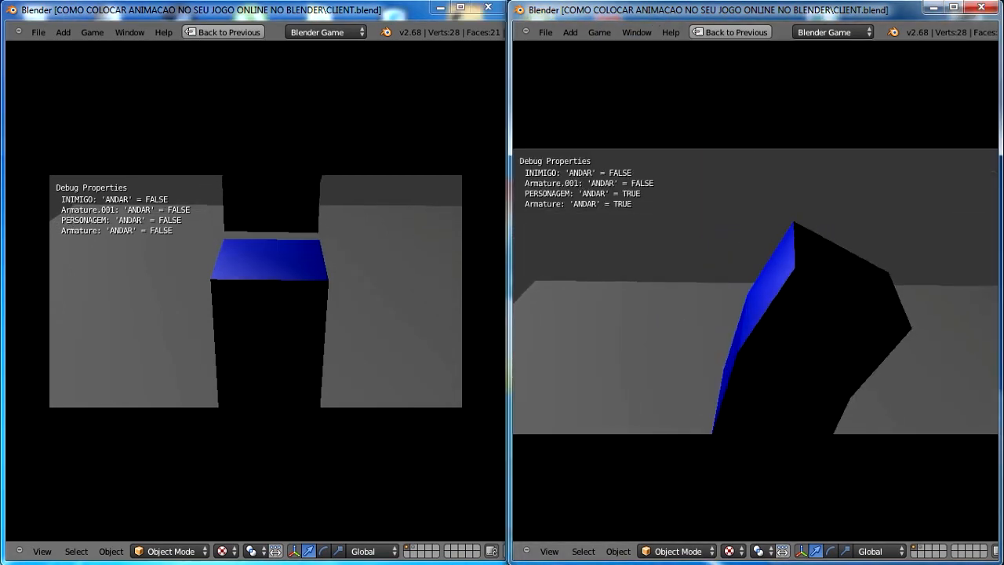
# - Steer the second client's character through turns and walk it towards the other player to test the follow camera
pyautogui.press('a')
pyautogui.press('d')
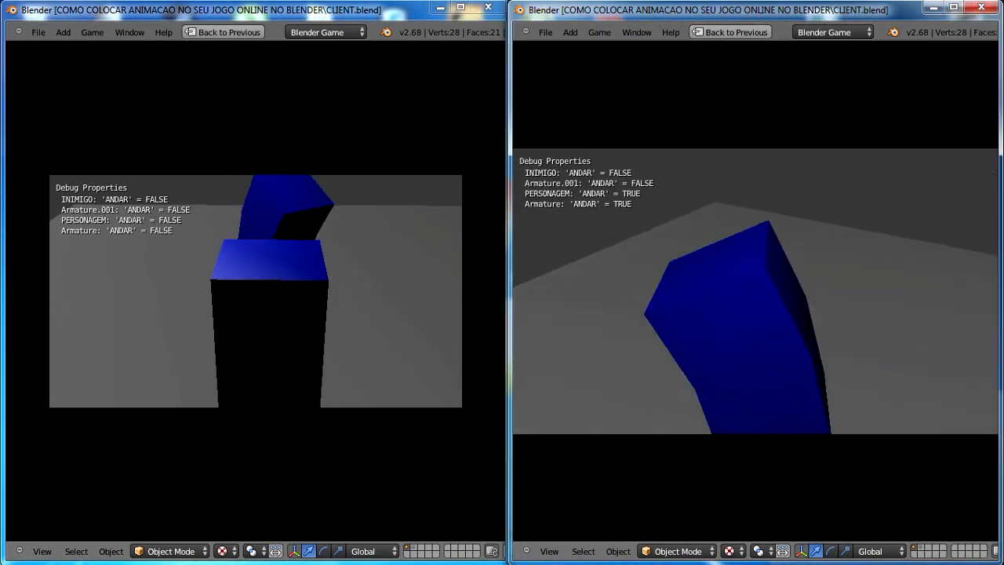
pyautogui.press('d')
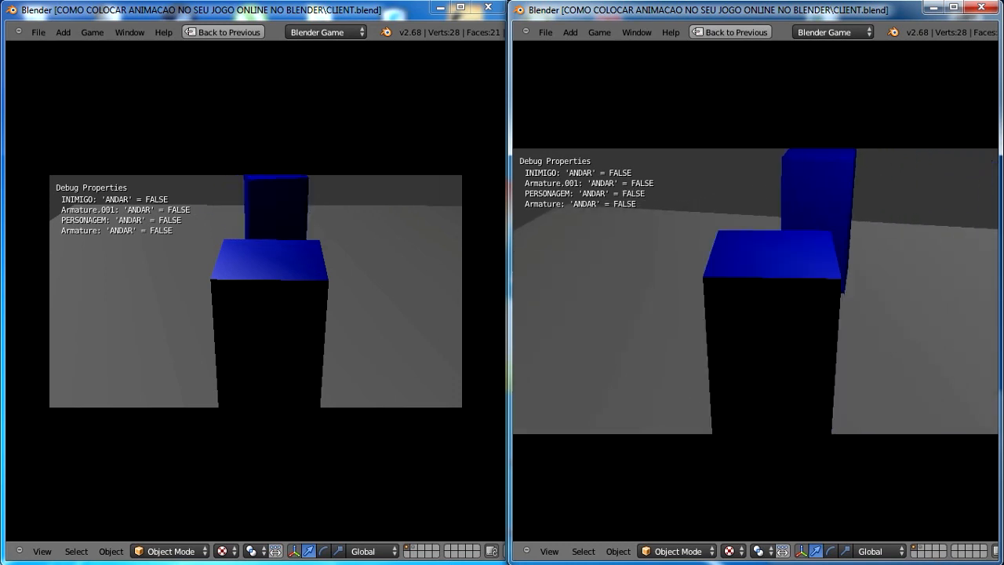
pyautogui.press('w')
pyautogui.press('d')
pyautogui.press('w')
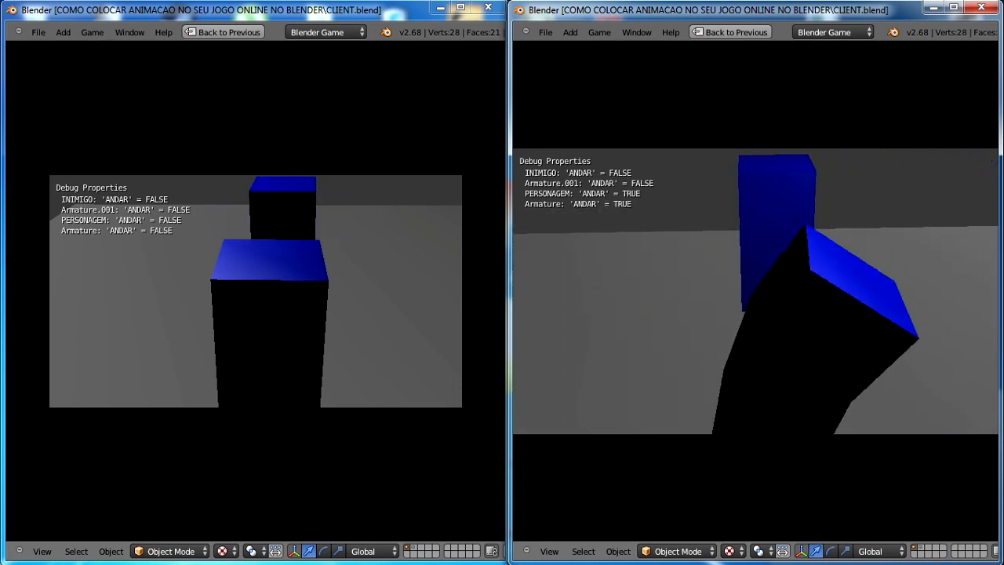
# - Switch to the first client and walk its character around the other player, turning both ways, to test the synchronised animation
pyautogui.click(342, 13)
pyautogui.press('w')
pyautogui.press('d')
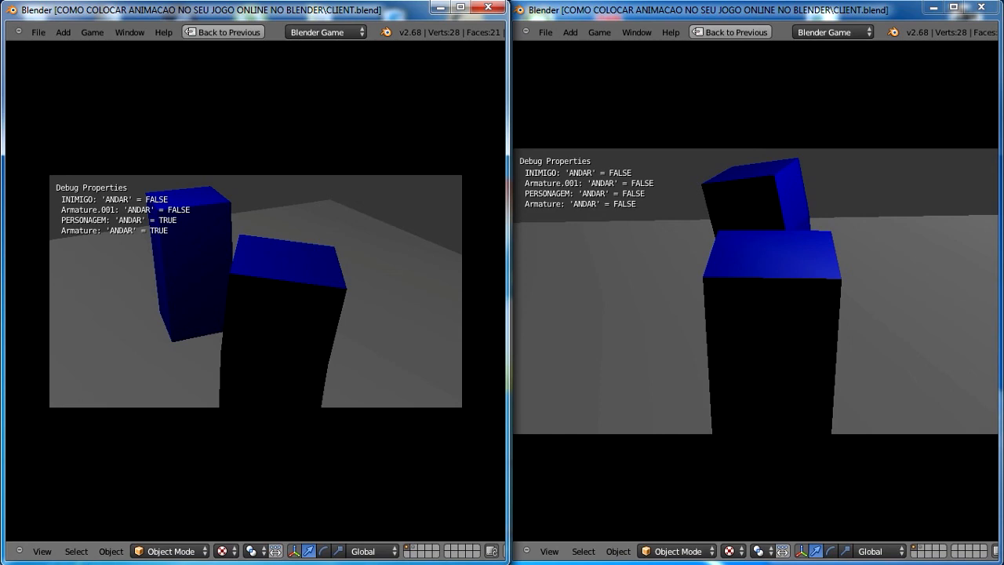
pyautogui.press('d')
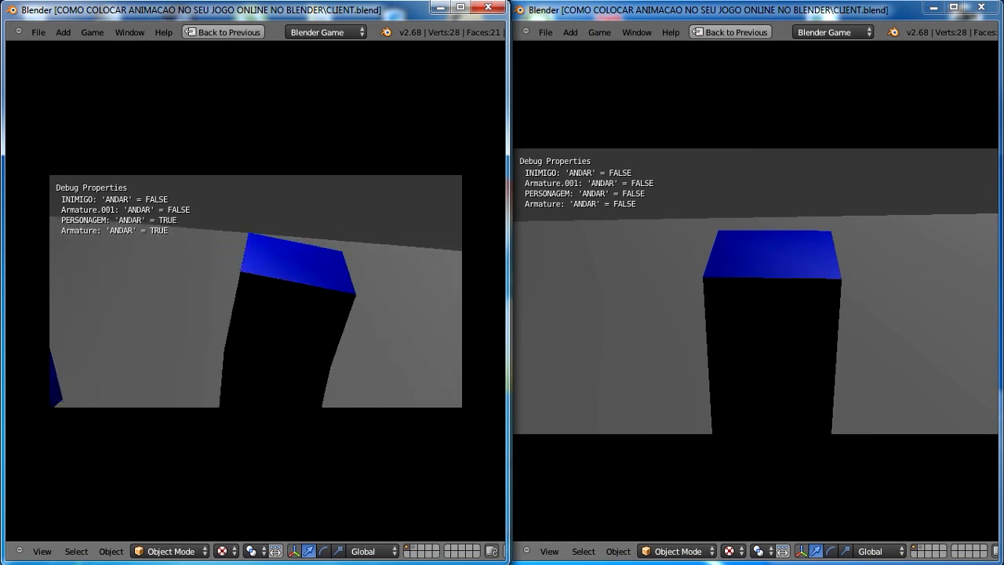
pyautogui.press('a')
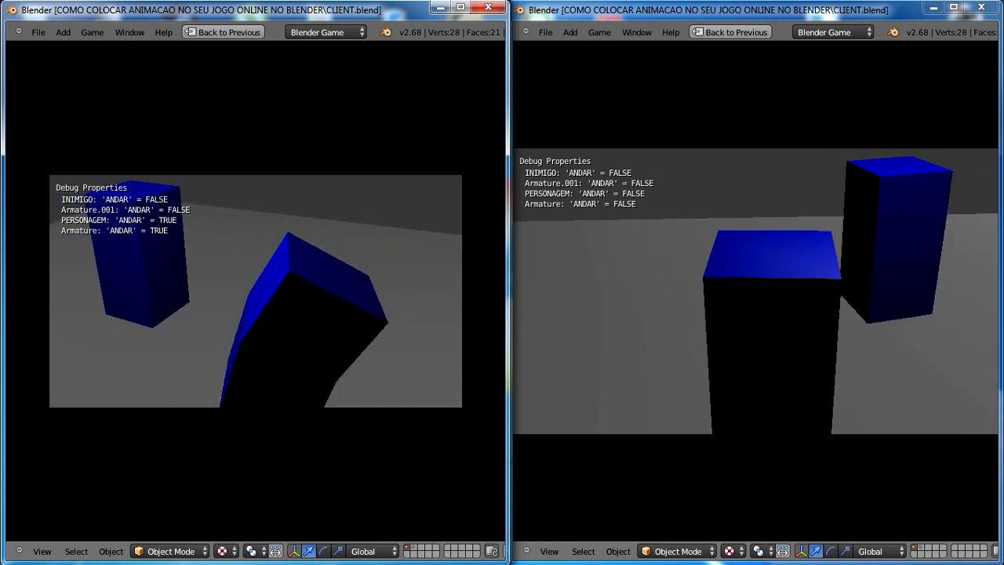
pyautogui.press('a')
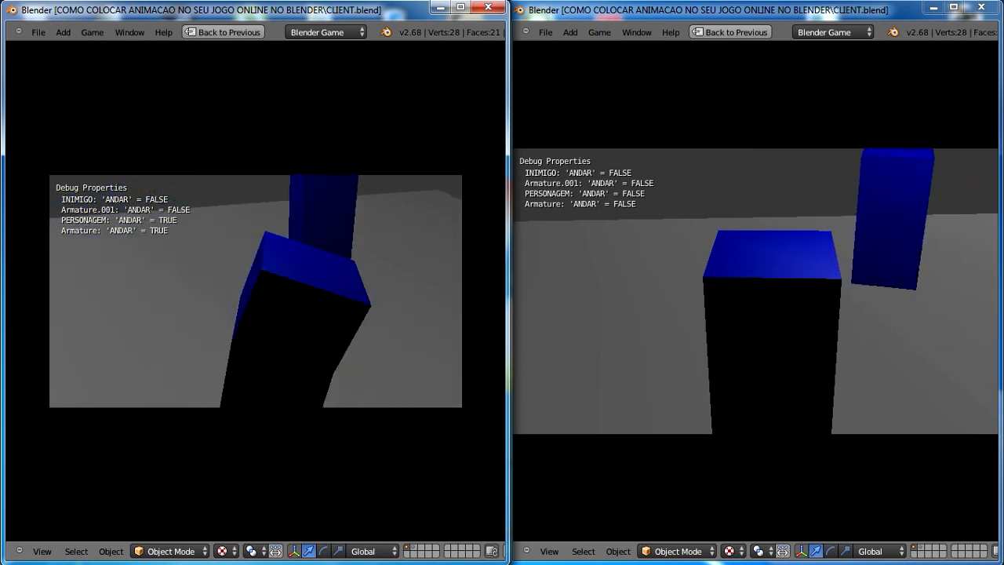
pyautogui.press('d')
pyautogui.press('a')
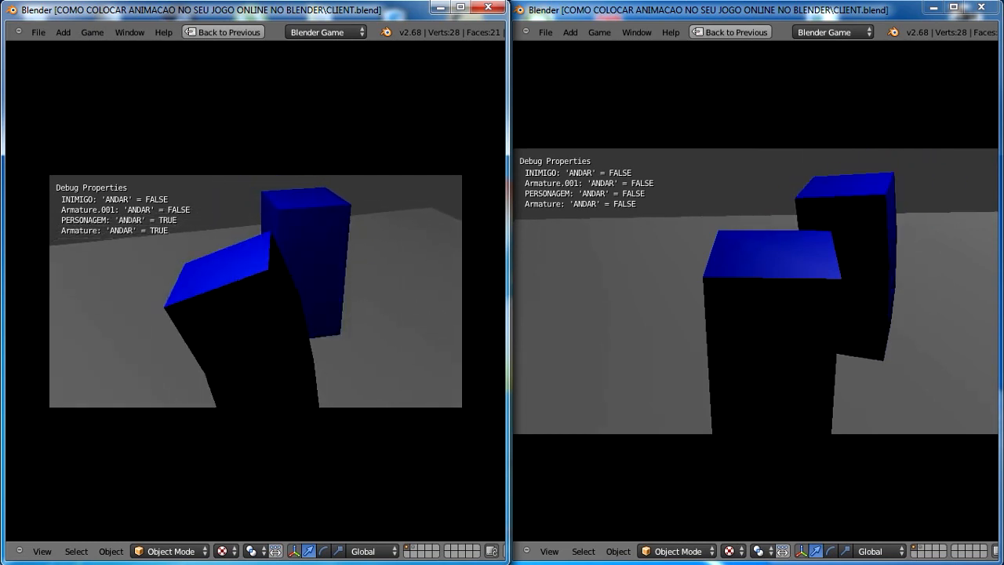
pyautogui.press('s')
pyautogui.press('w')
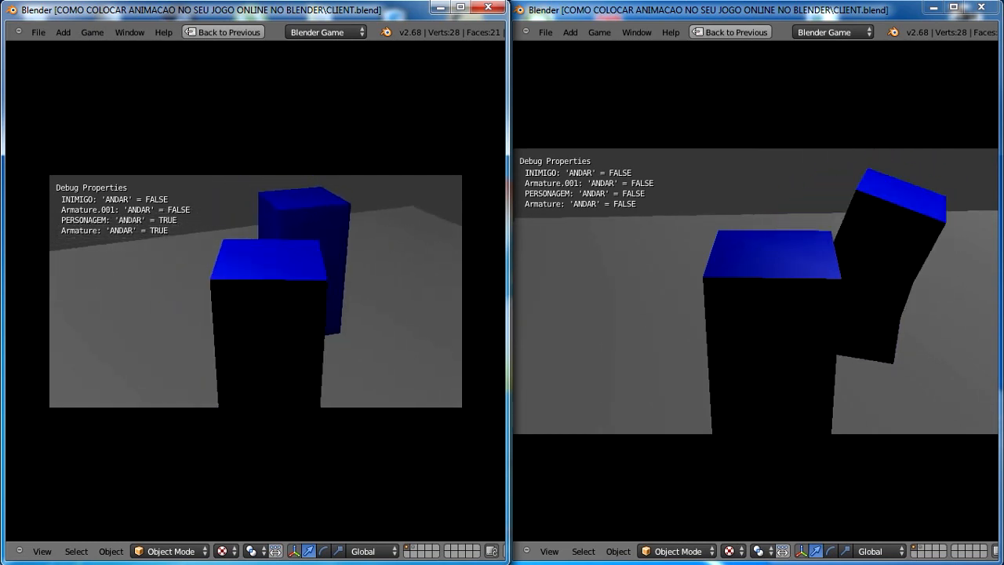
pyautogui.press('d')
pyautogui.press('w')
pyautogui.press('d')
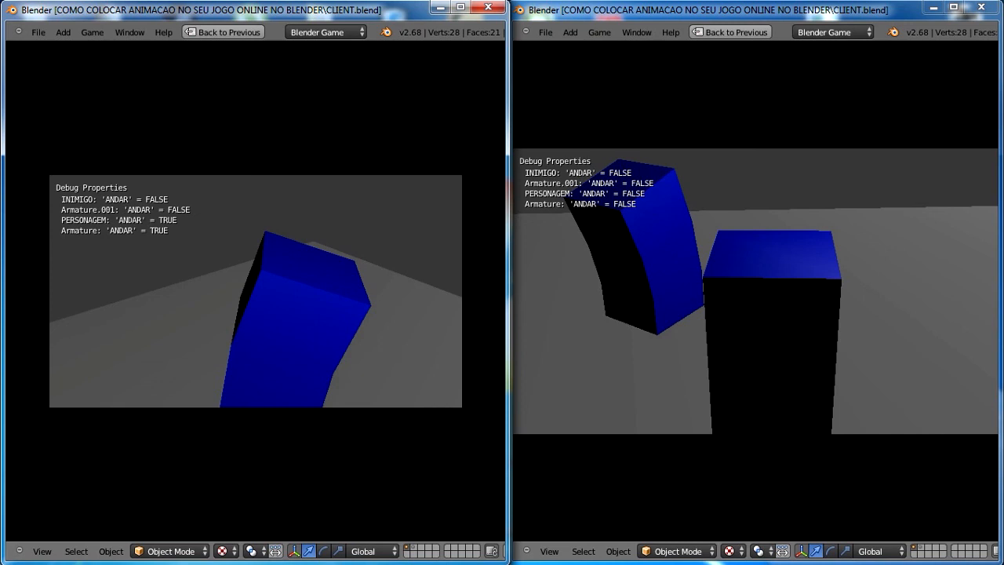
pyautogui.press('w')
pyautogui.press('d')
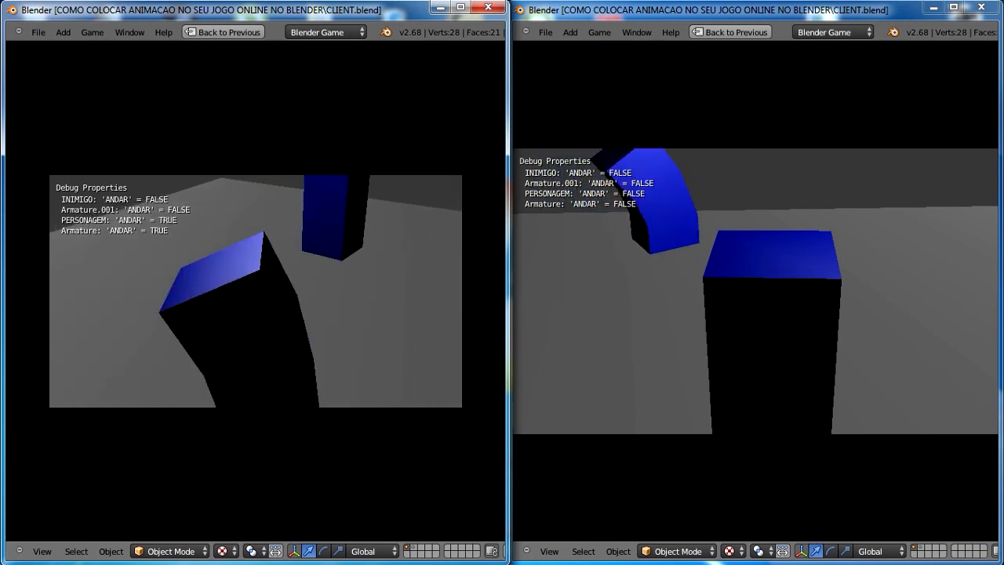
pyautogui.press('w')
pyautogui.press('d')
pyautogui.press('w')
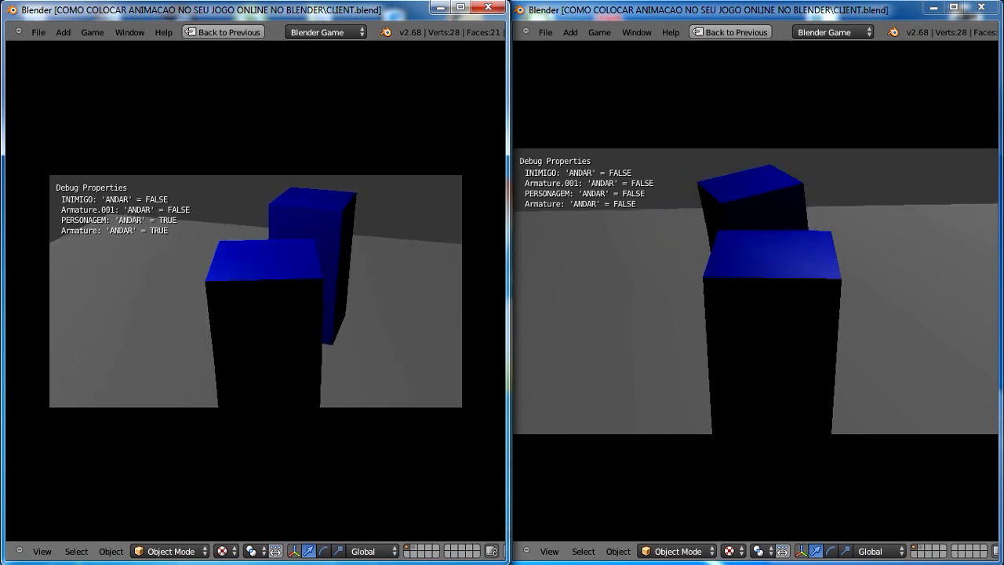
pyautogui.press('w')
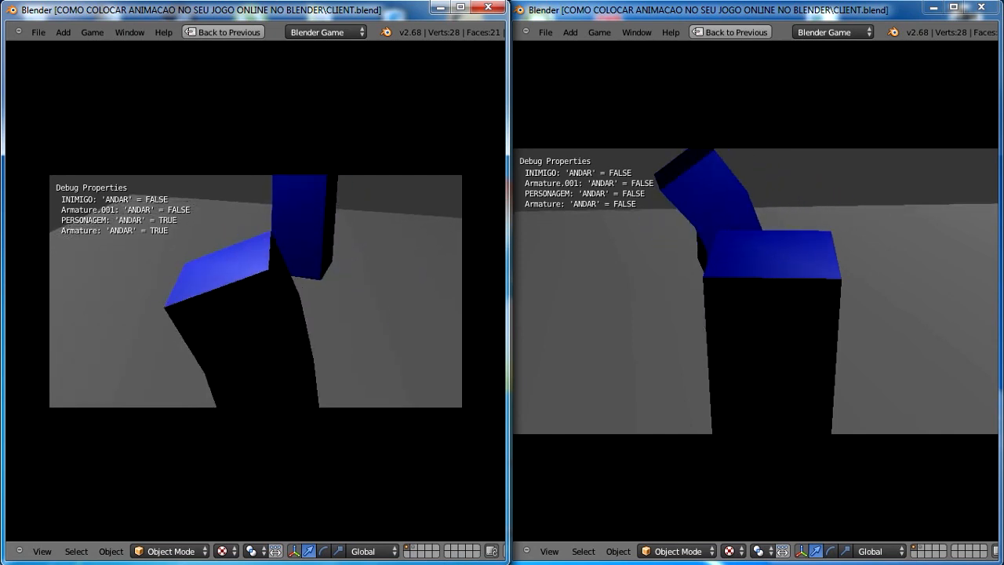
# - Stop the running games and restart both clients with the debug properties hidden
pyautogui.press('Escape')
pyautogui.scroll(2, 356, 180)
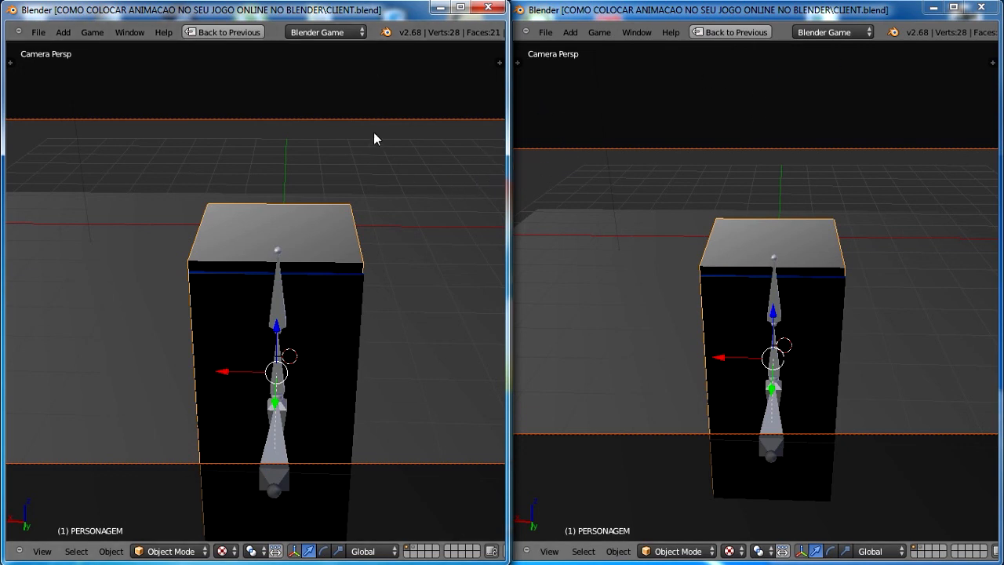
pyautogui.press('p')
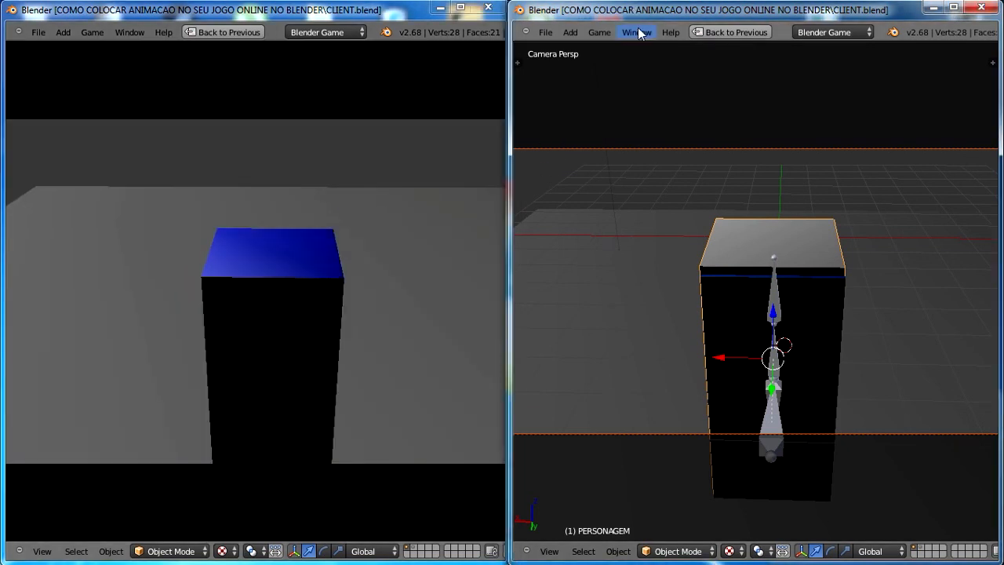
pyautogui.press('p')
# - Walk and turn the second client's character around the first client's character to test movement and animation without debug information
pyautogui.press('w')
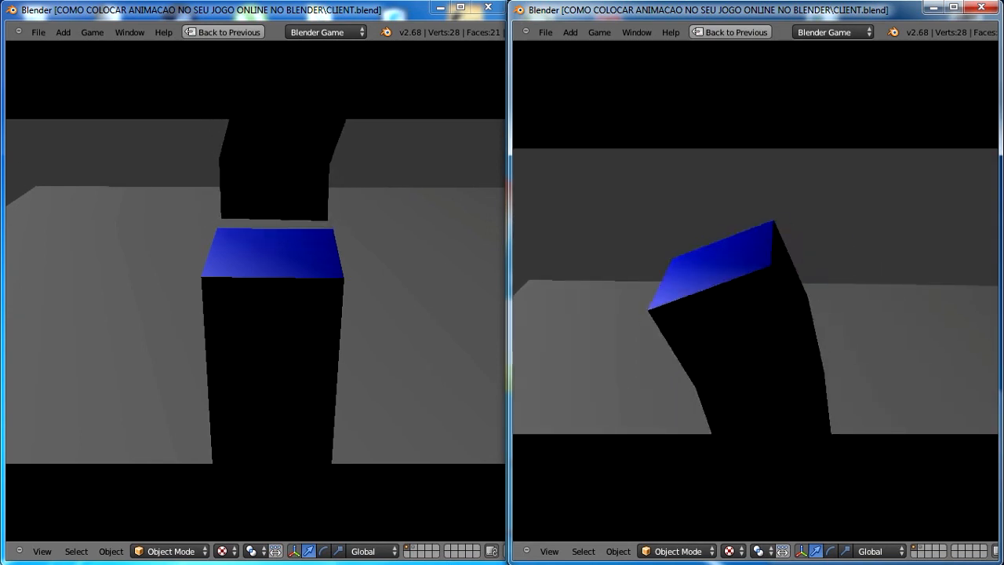
pyautogui.press('d')
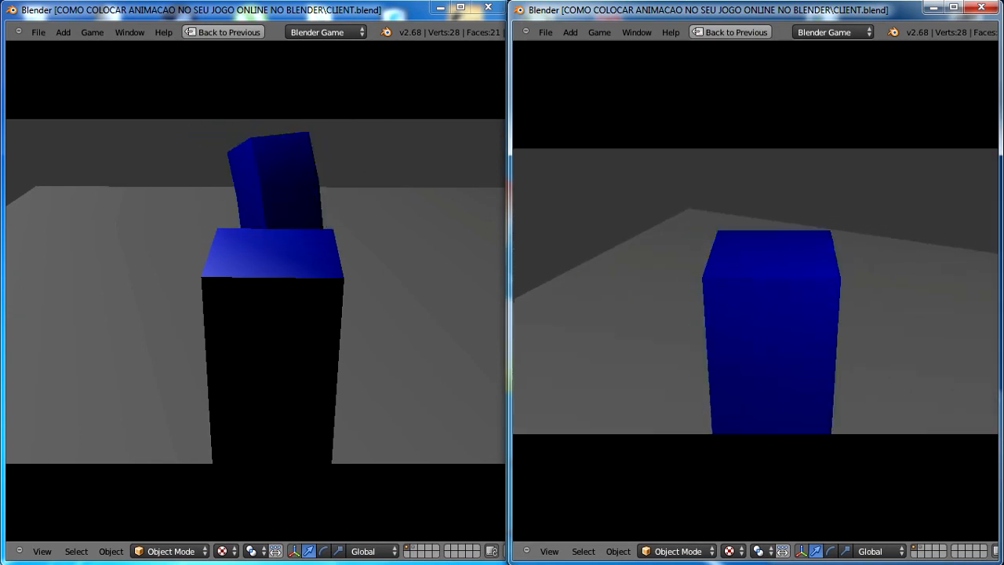
pyautogui.press('d')
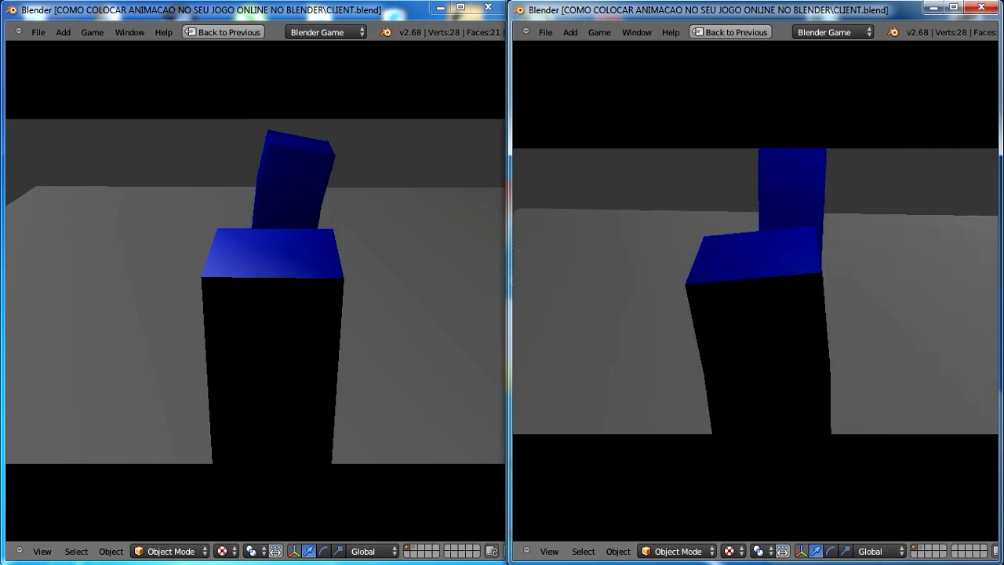
pyautogui.press('w')
pyautogui.press('d')
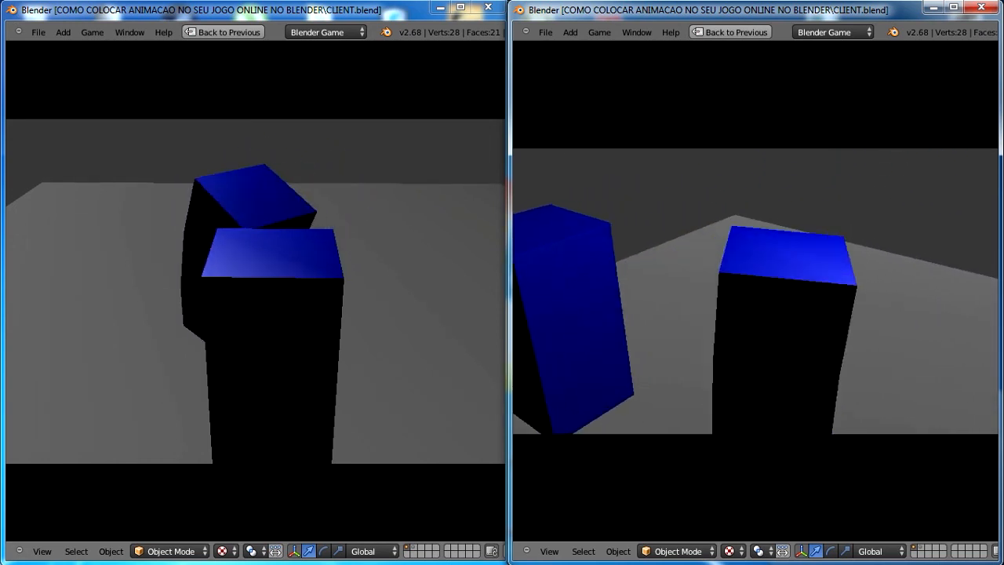
pyautogui.press('w')
pyautogui.press('d')
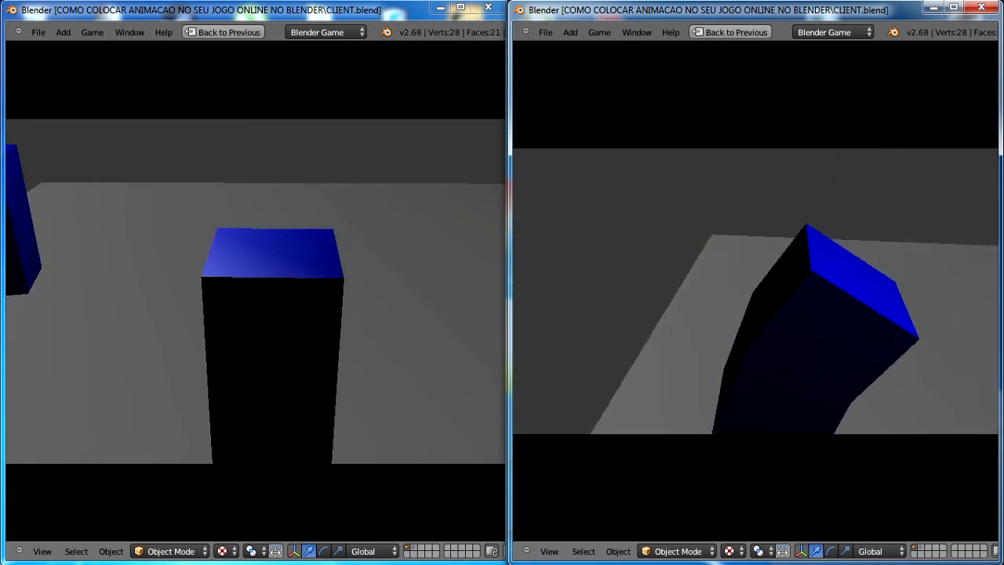
pyautogui.press('w')
pyautogui.press('d')
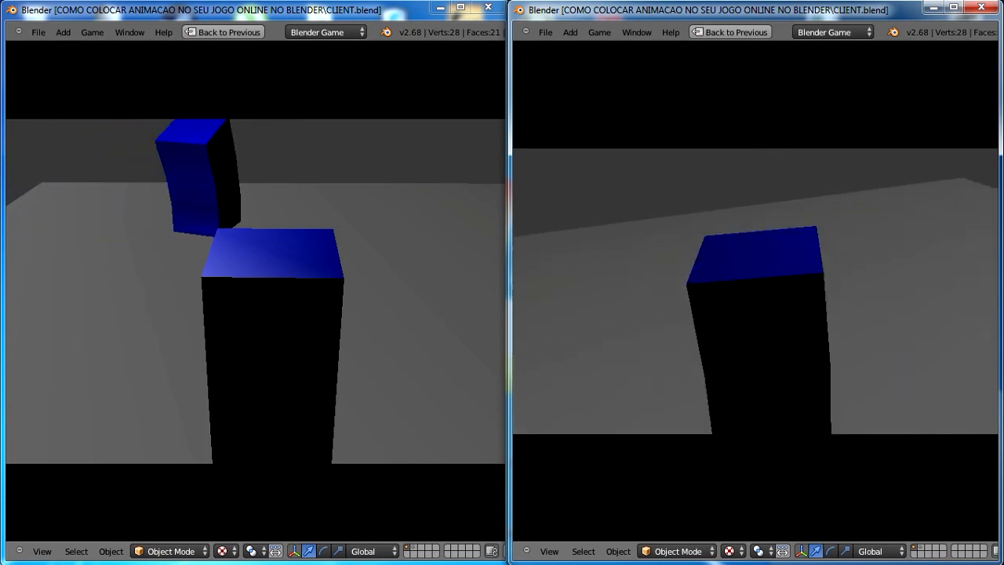
pyautogui.press('d')
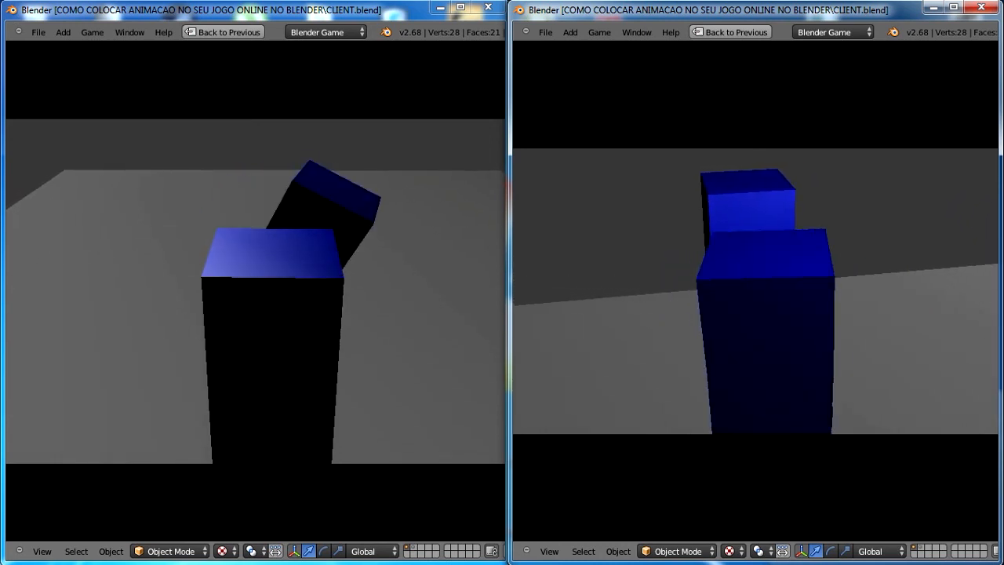
pyautogui.press('a')
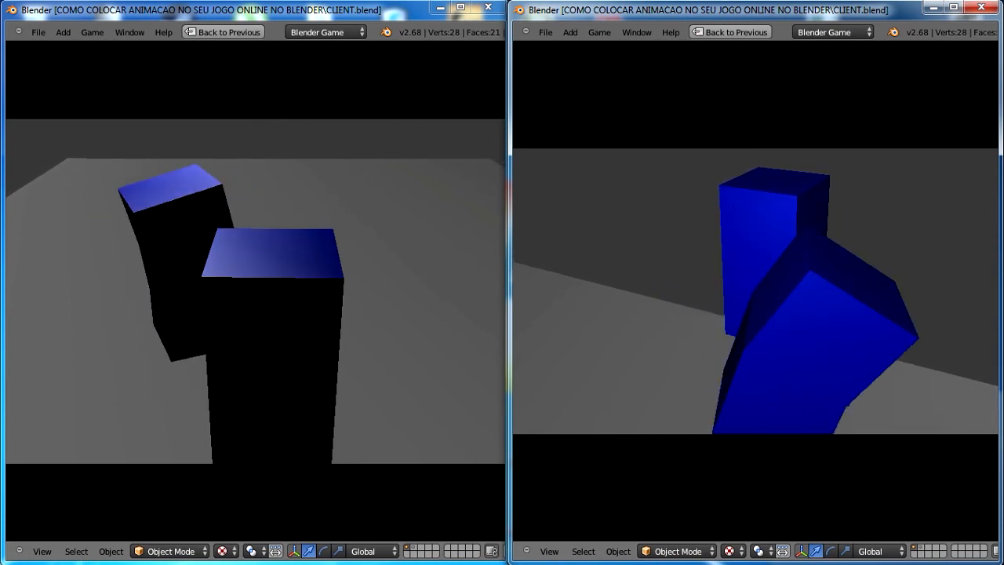
pyautogui.press('w')
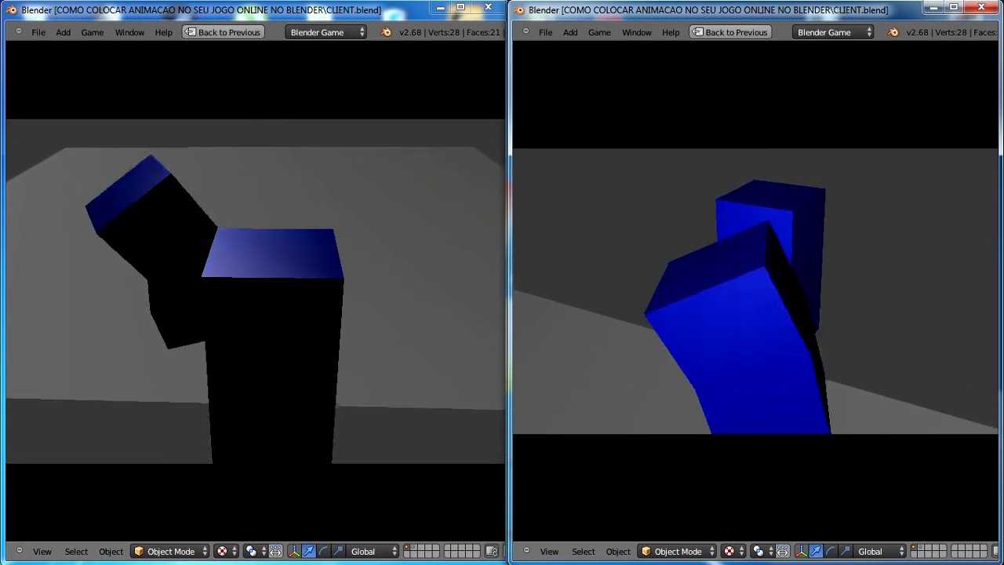
pyautogui.press('a')
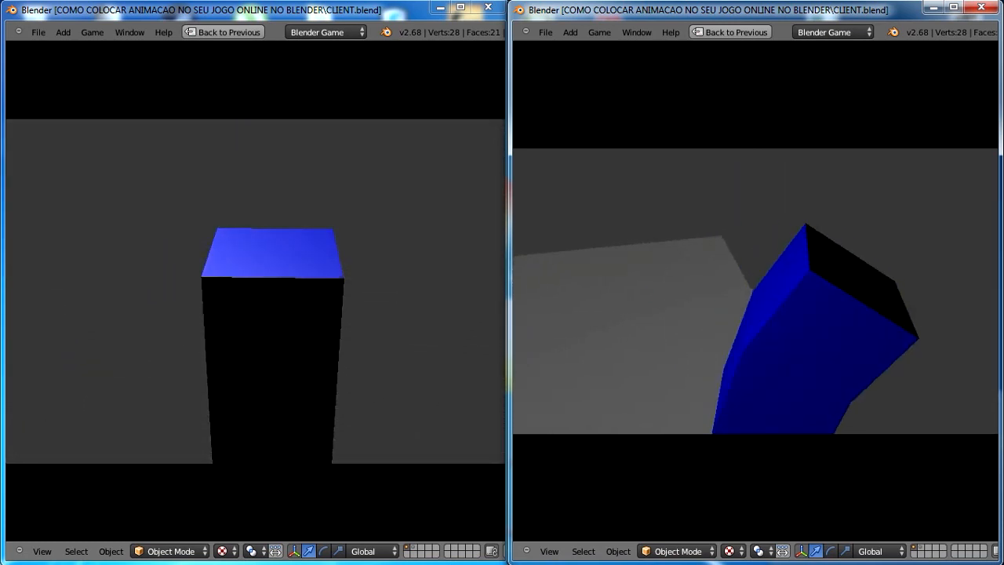
pyautogui.press('d')
pyautogui.press('a')
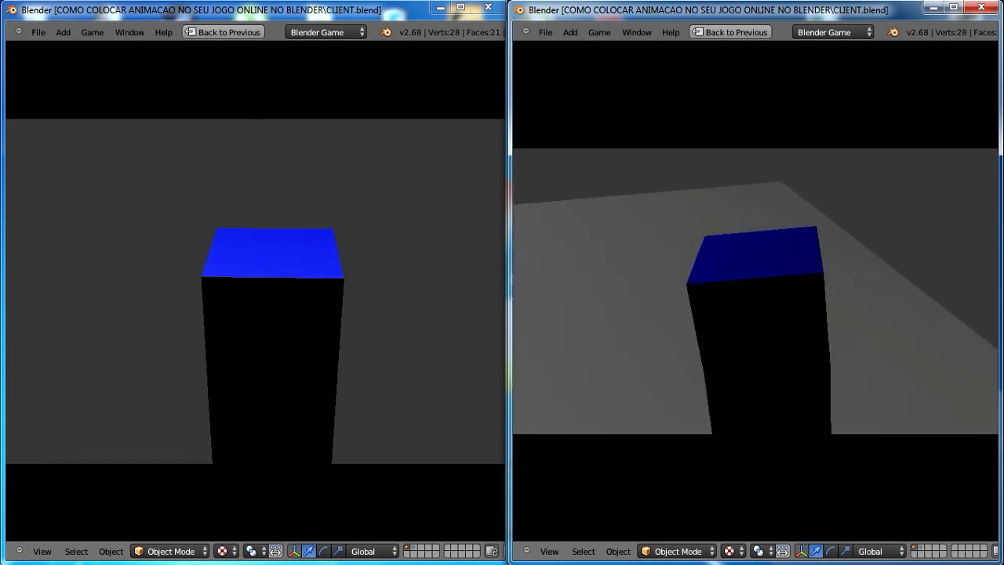
# - Stop the game in both clients
pyautogui.press('Escape')
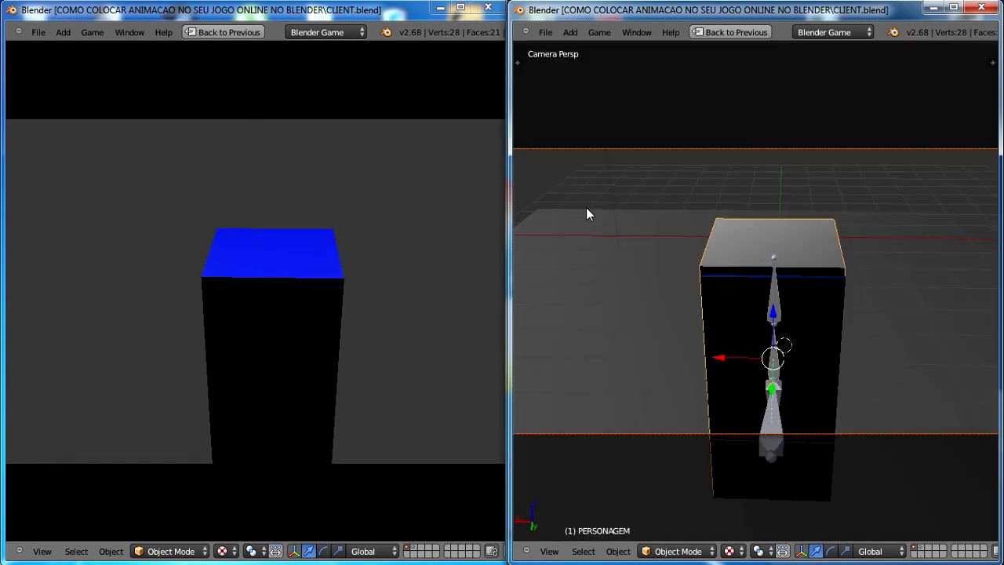
pyautogui.click(235, 16)
pyautogui.press('Escape')
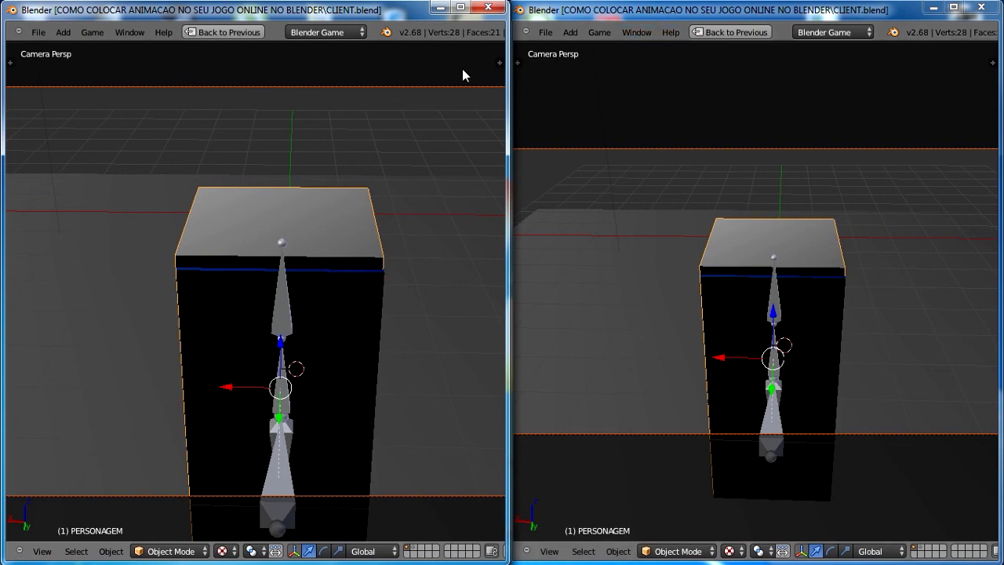
# - Examine the character, its armature and the attached Camera in the first window from outside and through the camera
pyautogui.press('KP_0')
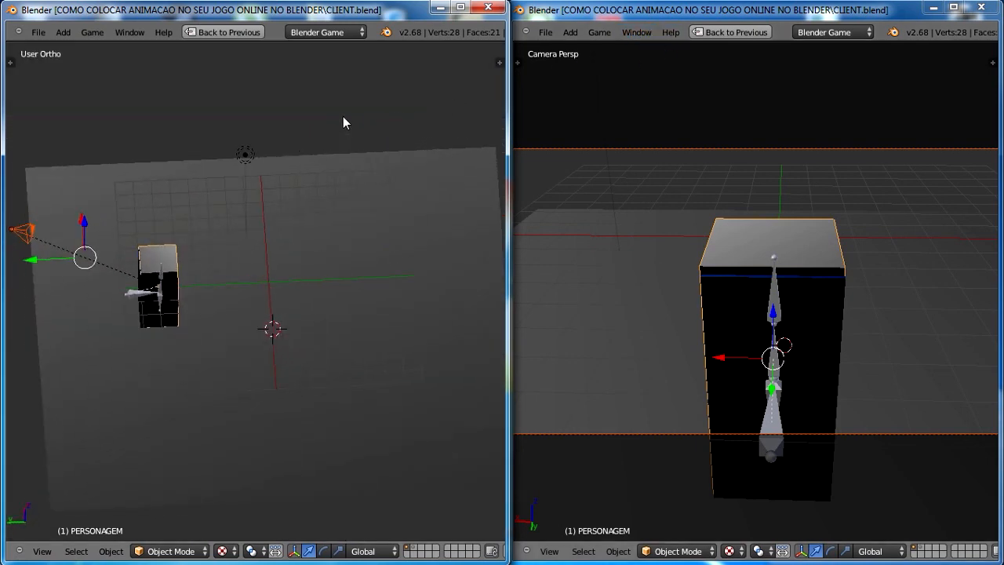
pyautogui.press('KP_0')
pyautogui.scroll(1, 308, 200)
pyautogui.scroll(-2, 361, 202)
pyautogui.press('KP_0')
pyautogui.scroll(3, 382, 201)
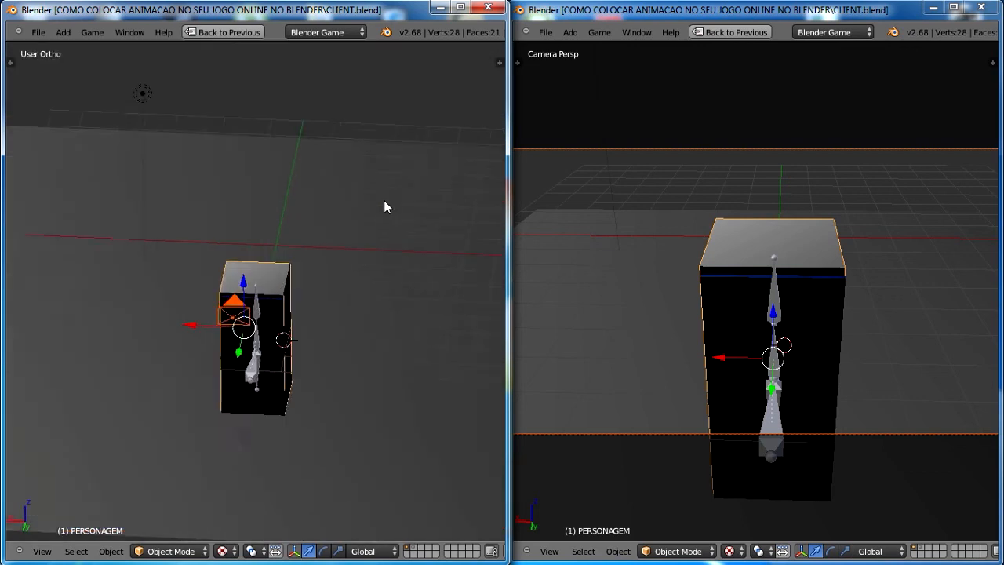
pyautogui.scroll(-5, 383, 204)
pyautogui.scroll(7, 340, 240)
pyautogui.scroll(-3, 388, 181)
pyautogui.moveTo(336, 202); pyautogui.dragTo(338, 227, button='middle')
pyautogui.scroll(5, 337, 227)
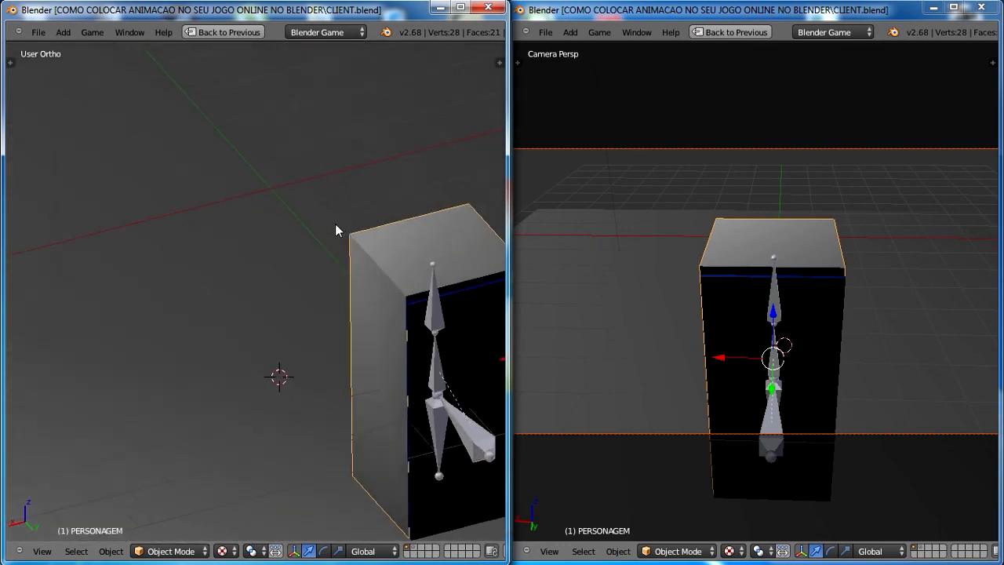
pyautogui.press('KP_0')
pyautogui.scroll(-3, 250, 229)
pyautogui.scroll(3, 251, 229)
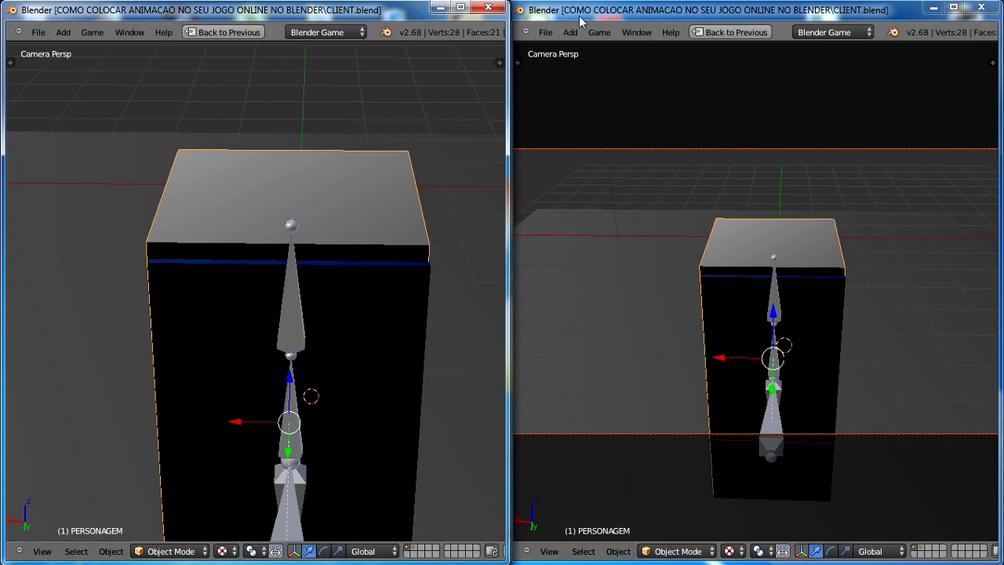
# - Maximise the first window and inspect the character from a free angle and through the camera
pyautogui.click(468, 11)
pyautogui.scroll(-5, 658, 166)
pyautogui.press('KP_0')
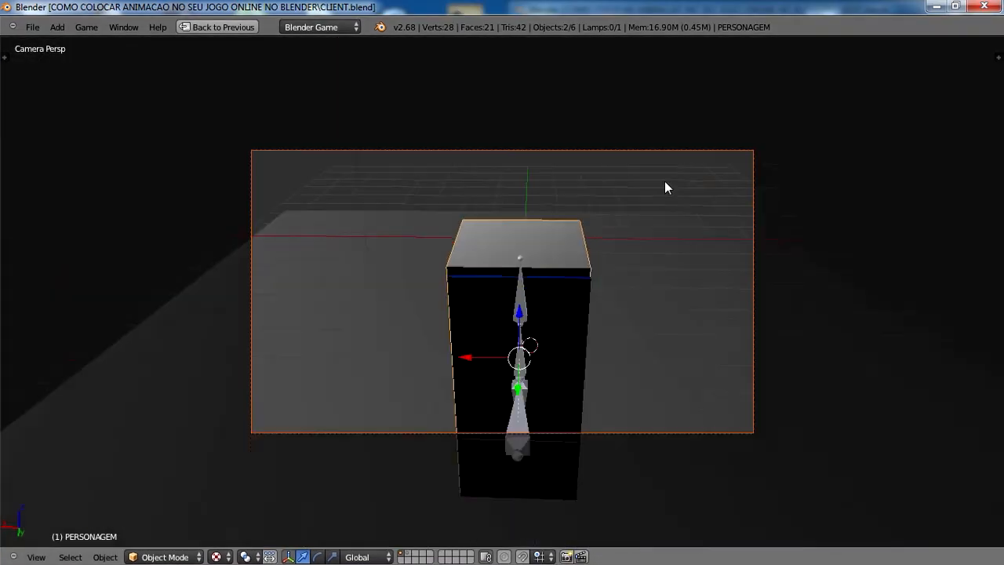
pyautogui.moveTo(590, 188); pyautogui.dragTo(368, 266, button='middle')
pyautogui.press('KP_5')
pyautogui.press('KP_0')
pyautogui.scroll(4, 408, 255)
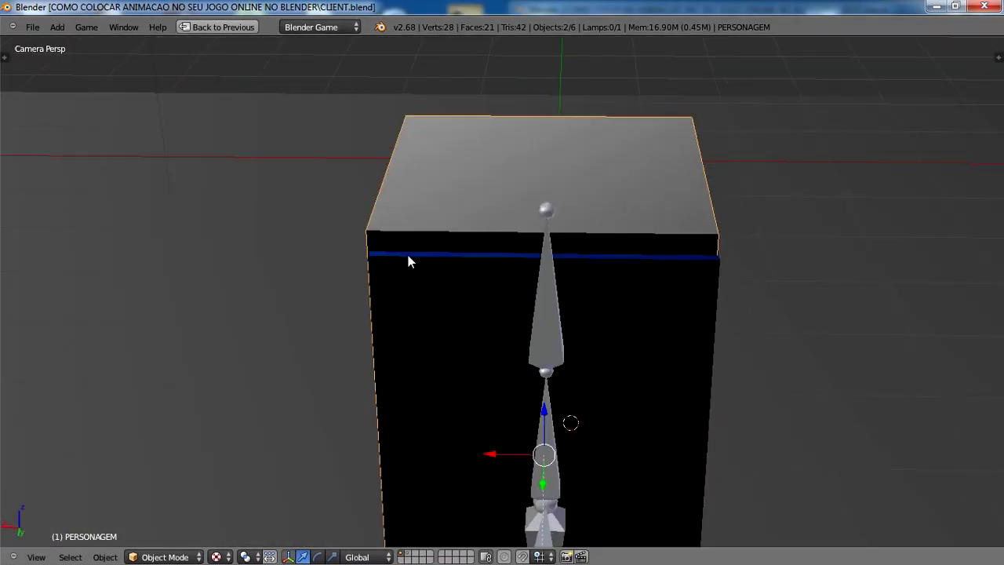